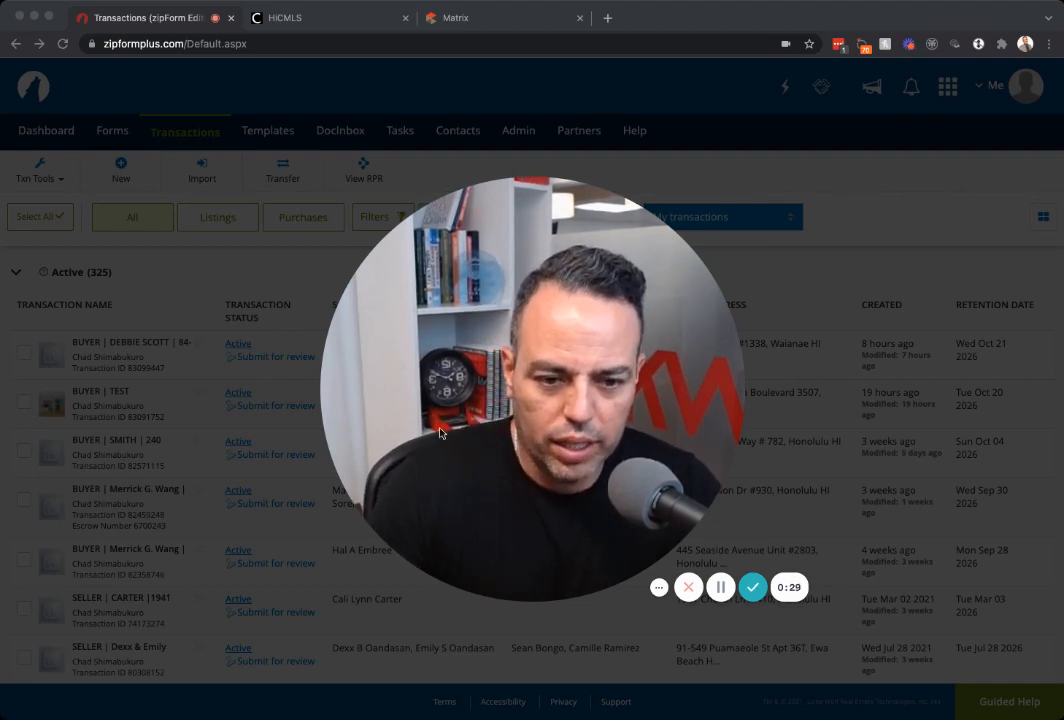
# Open the dashboard overview, then go back to the transactions list.
pyautogui.click(602, 521)
pyautogui.click(516, 585)
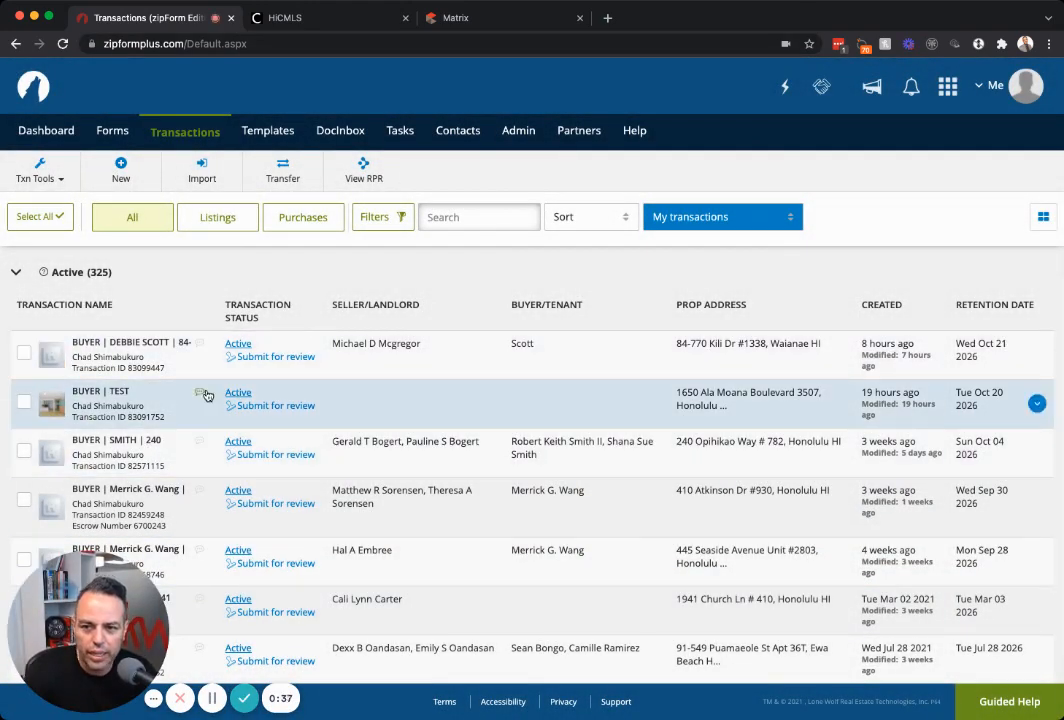
pyautogui.click(62, 138)
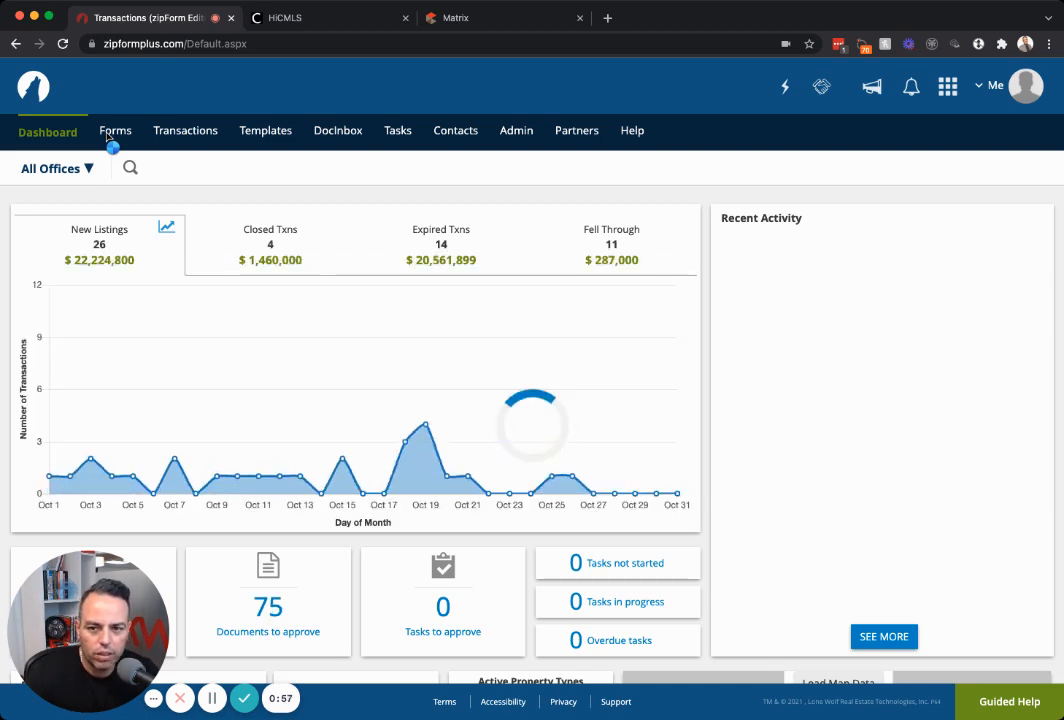
pyautogui.click(193, 137)
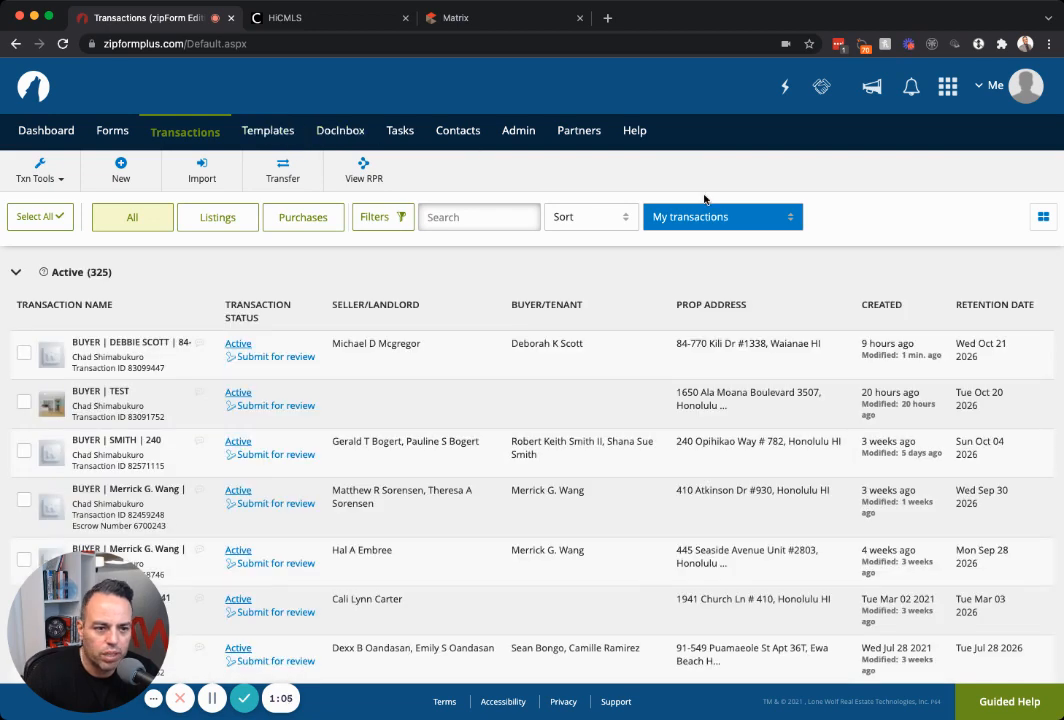
# Browse the available form libraries, then close them and return to the transactions list.
pyautogui.click(112, 131)
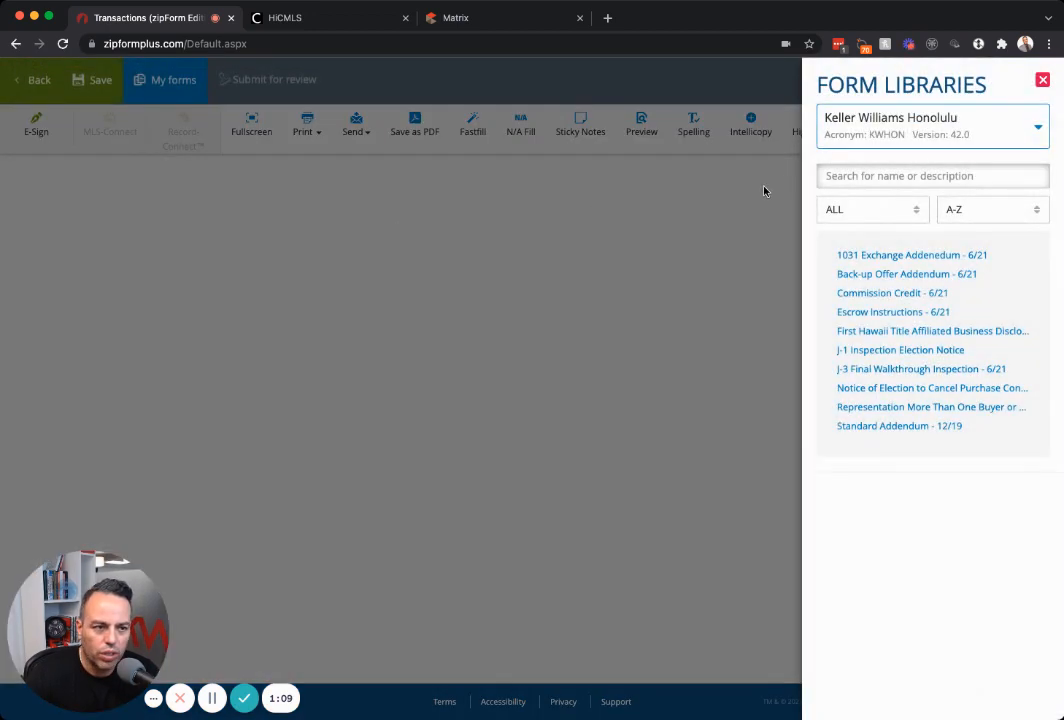
pyautogui.click(859, 137)
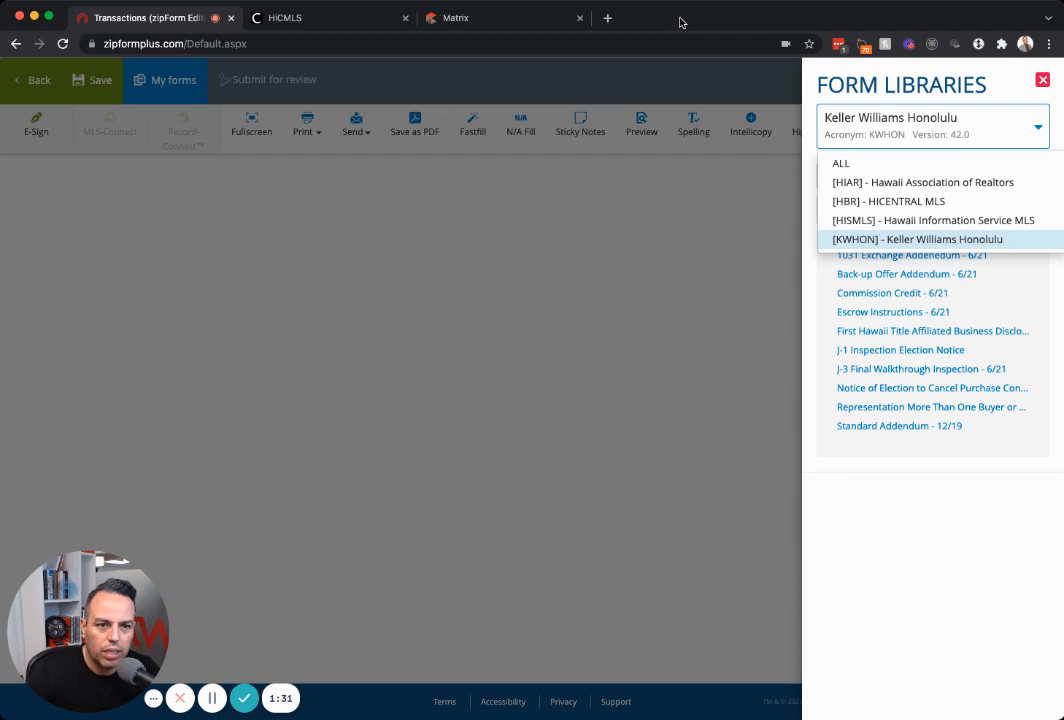
pyautogui.click(1042, 79)
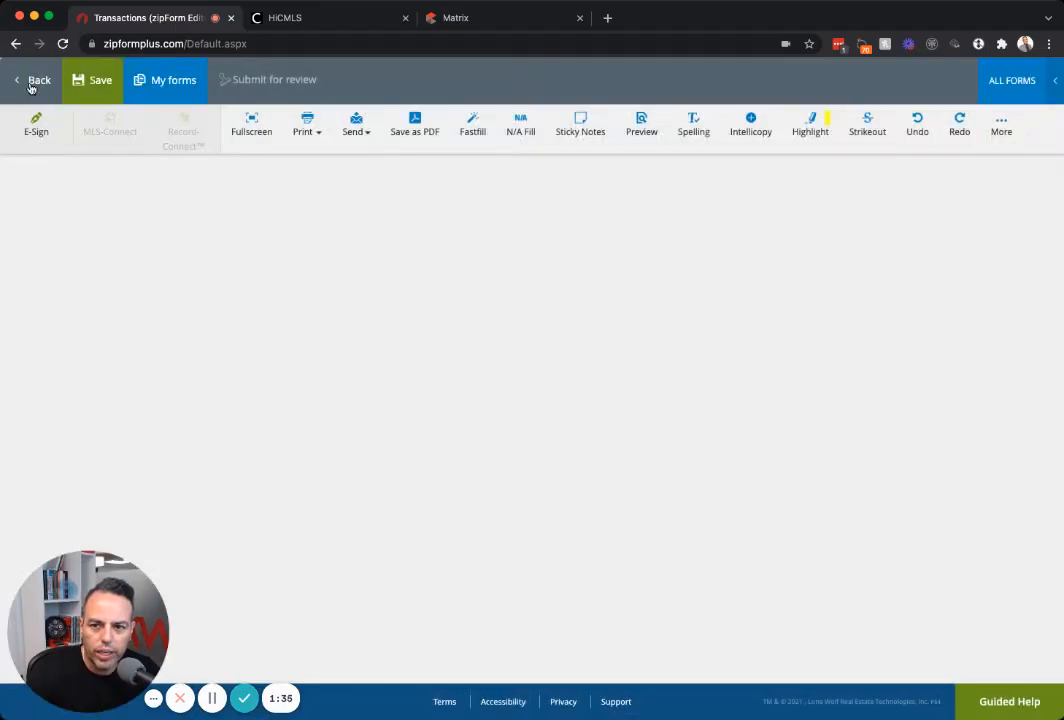
pyautogui.click(31, 80)
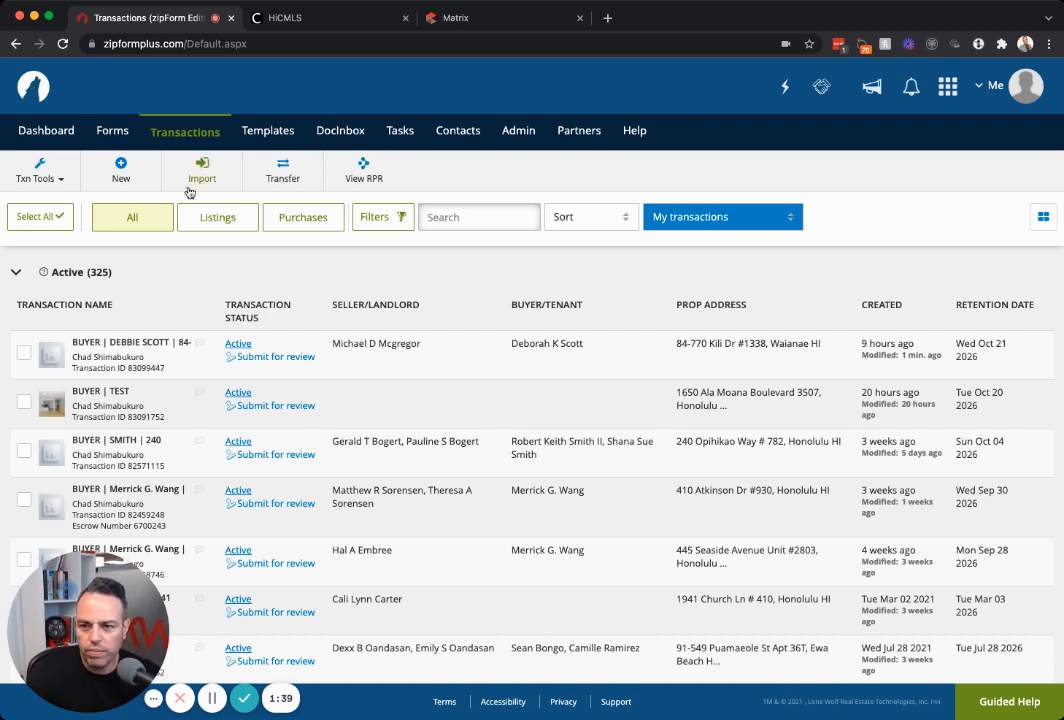
# Review the dashboard's new, closed, expired and fell-through totals and charts, then scroll back up.
pyautogui.click(60, 139)
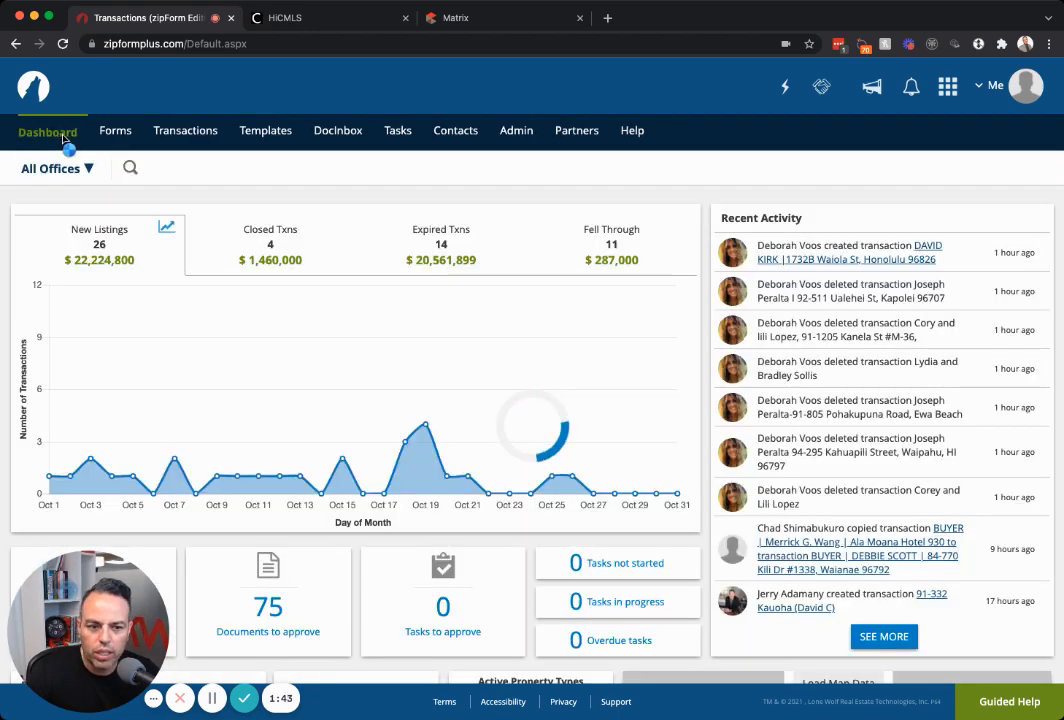
pyautogui.scroll(-5, 404, 219)
pyautogui.scroll(-1, 402, 217)
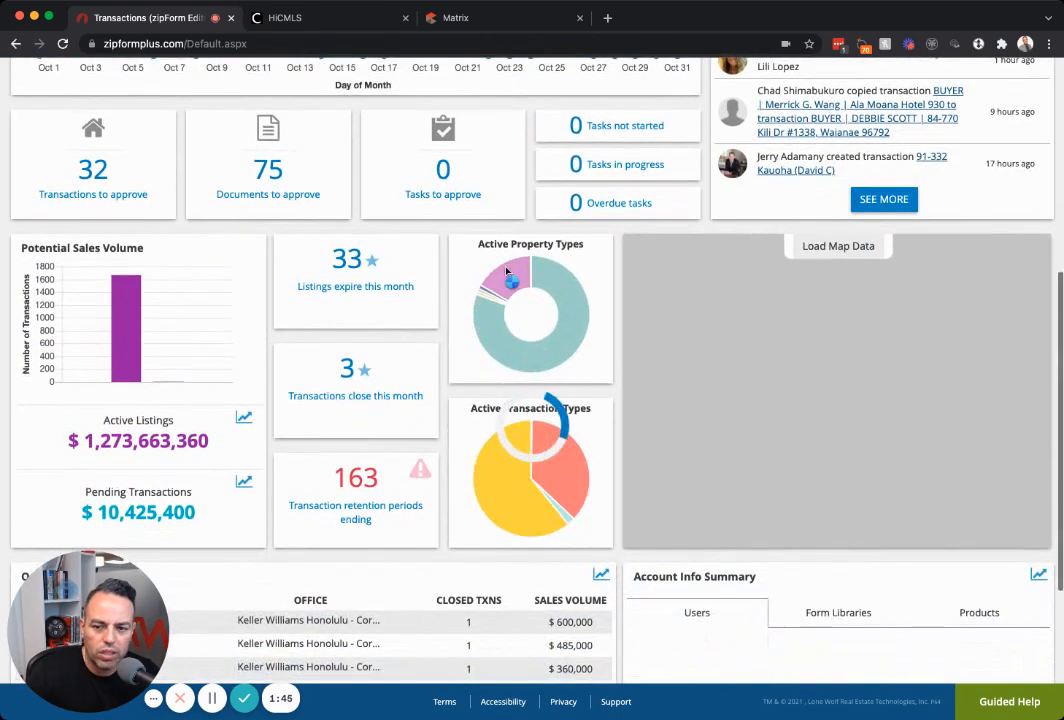
pyautogui.moveTo(506, 268)
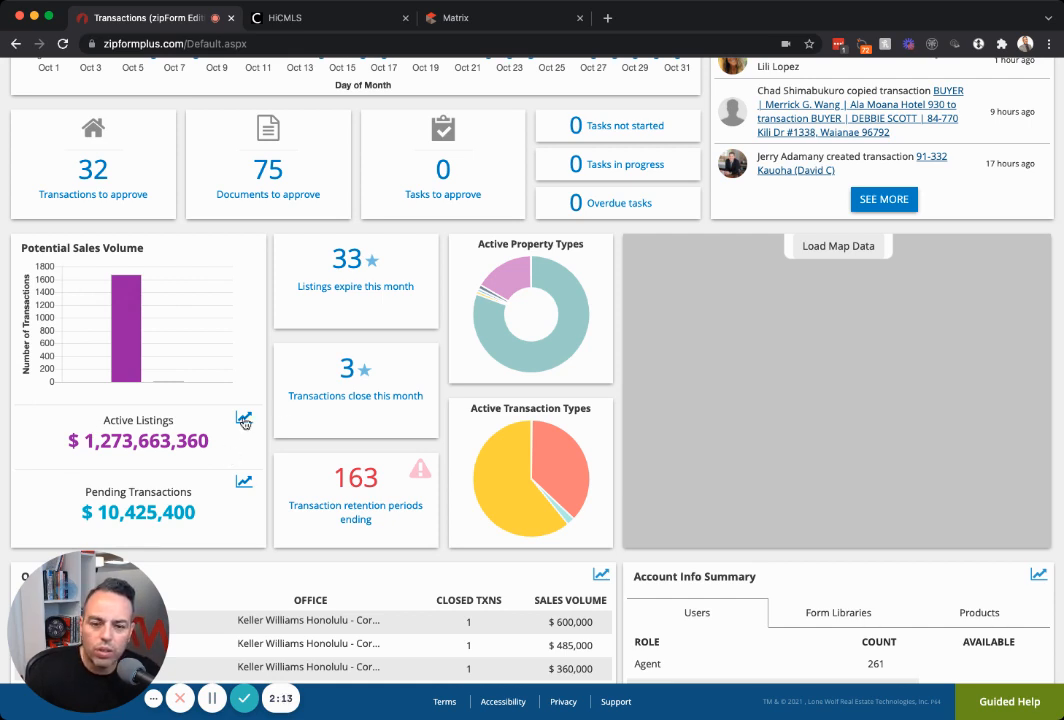
pyautogui.scroll(5, 318, 390)
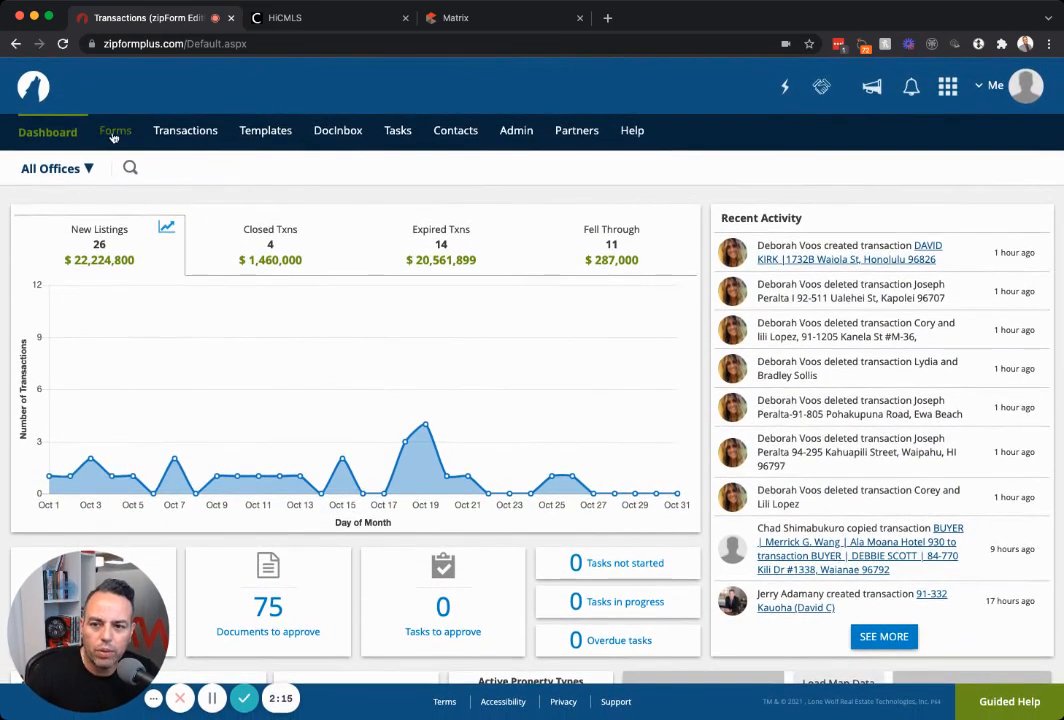
# Close the Form Libraries panel, return to Transactions, and collapse the Active (325) group.
pyautogui.click(113, 135)
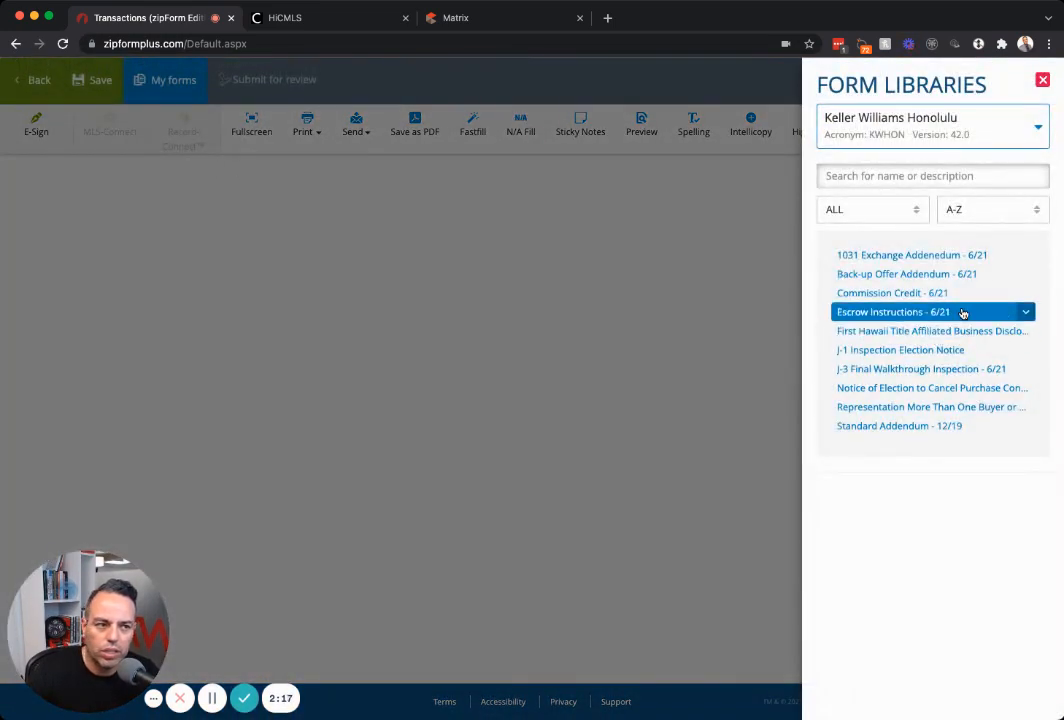
pyautogui.click(1042, 80)
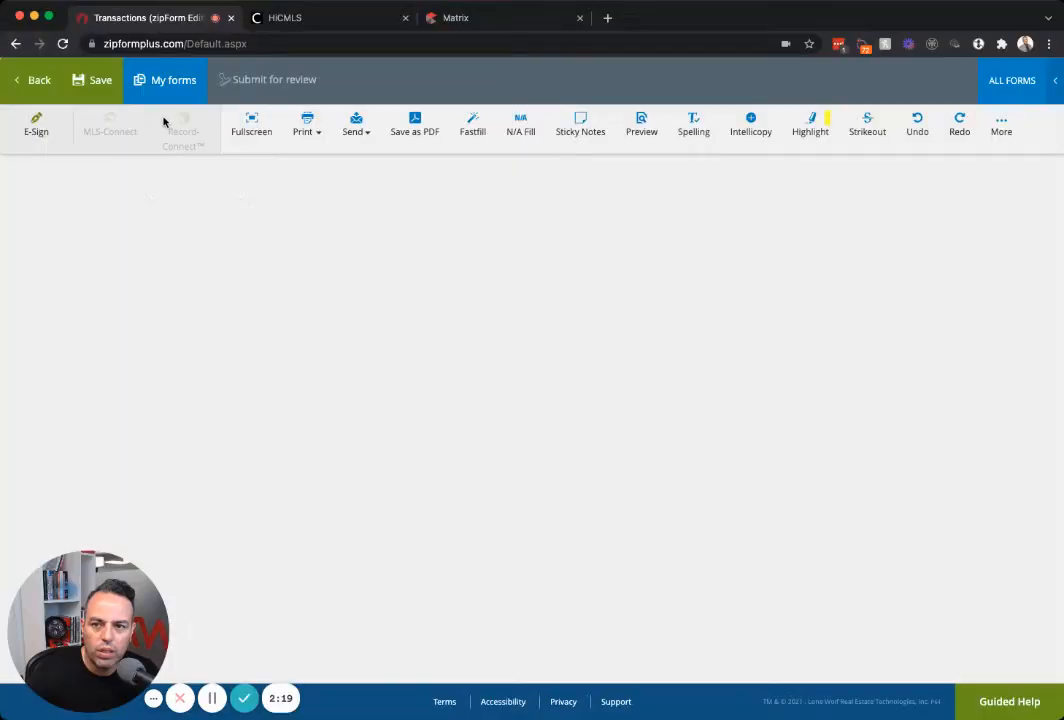
pyautogui.click(36, 84)
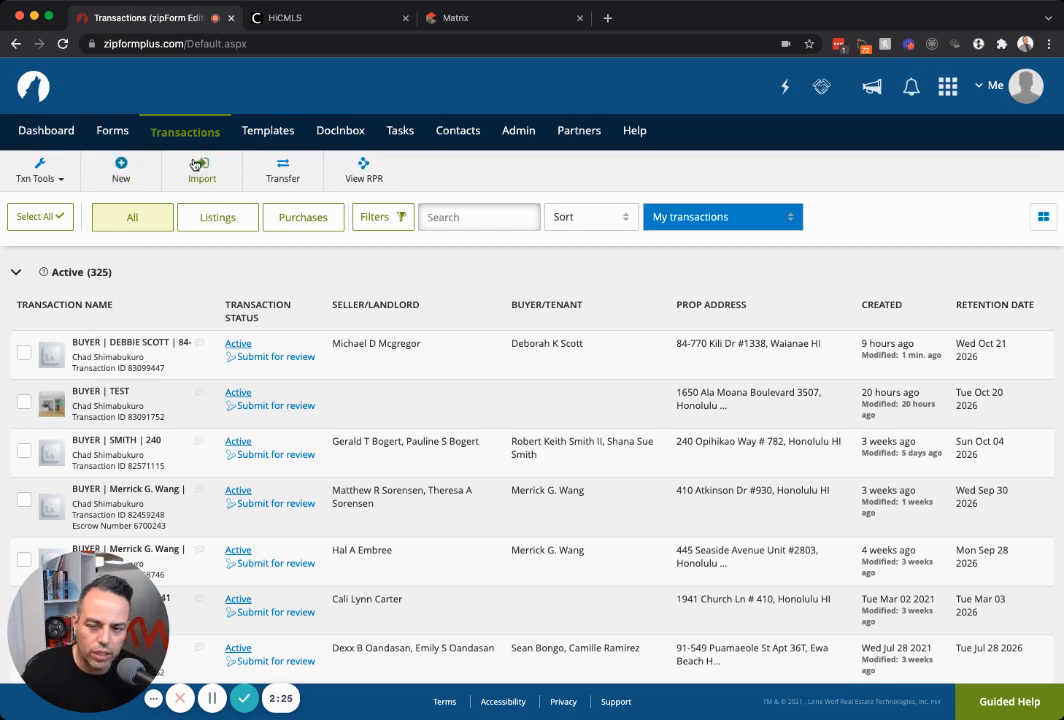
pyautogui.click(16, 273)
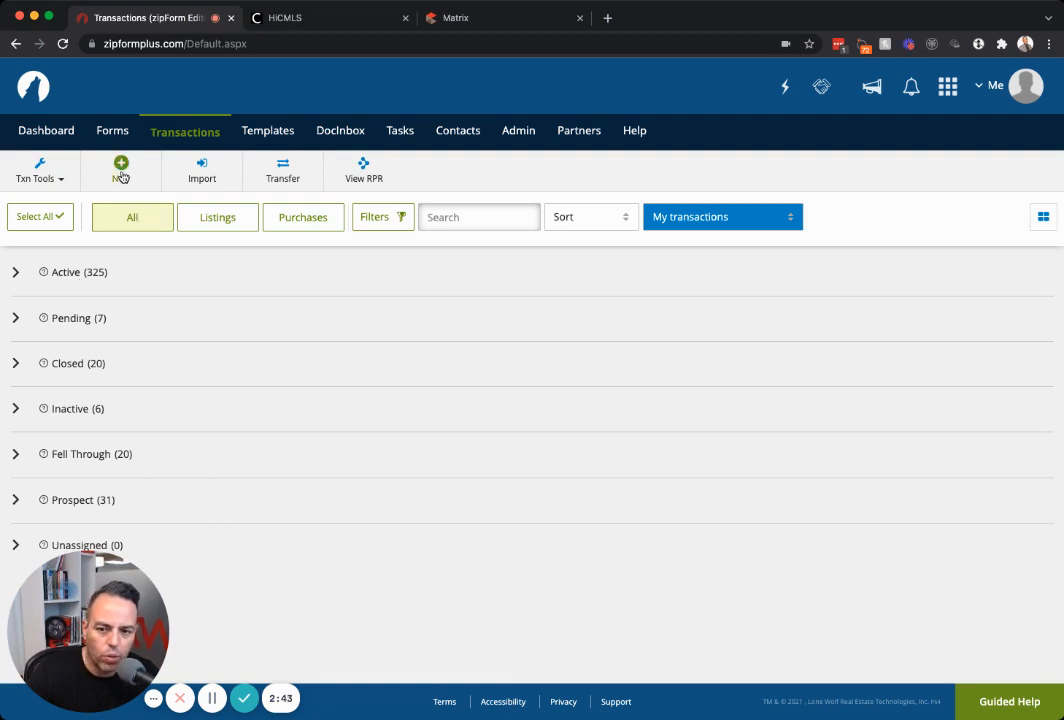
# Expand the Active (325) group, toggle card view and back to table view, and scroll the list.
pyautogui.click(15, 271)
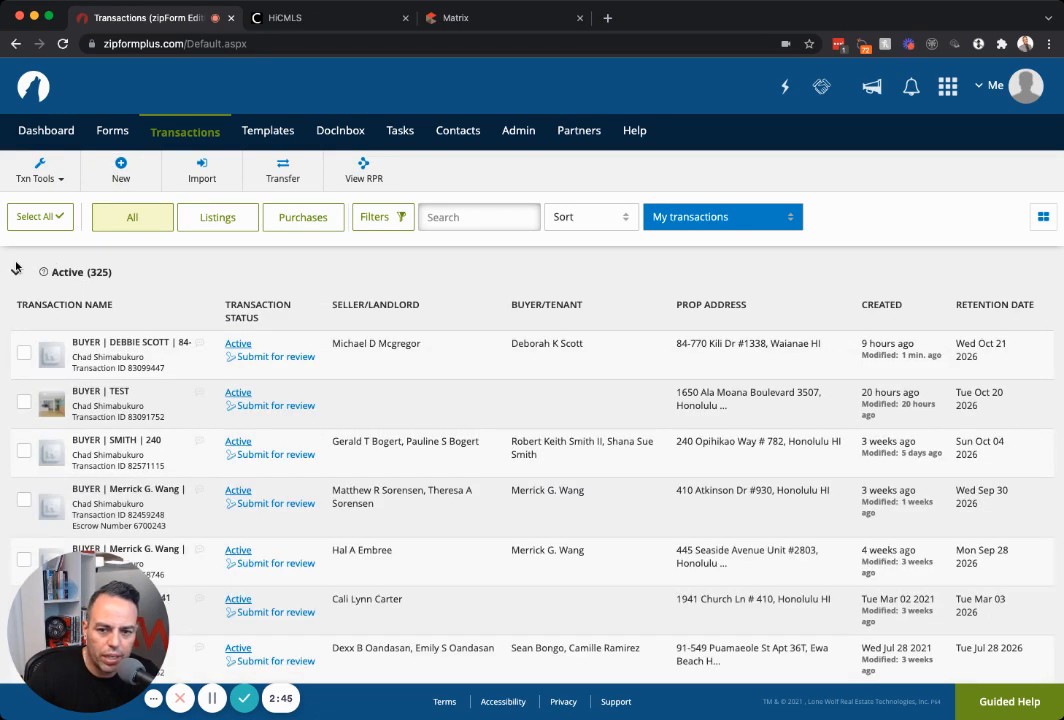
pyautogui.click(1041, 218)
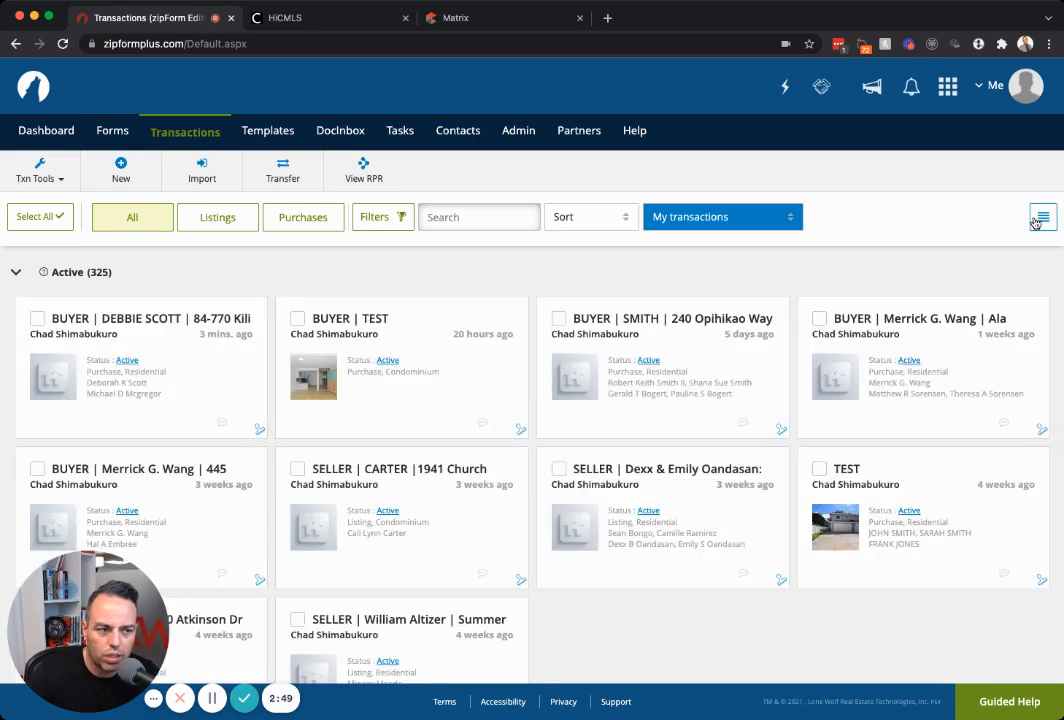
pyautogui.click(1039, 219)
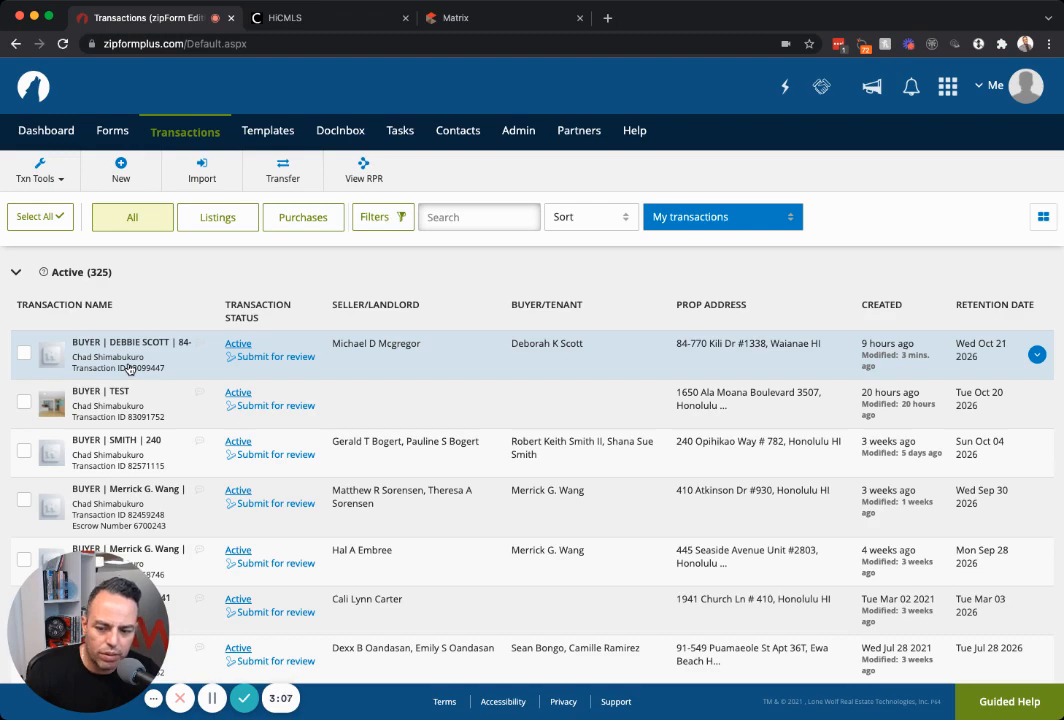
pyautogui.scroll(-5, 126, 366)
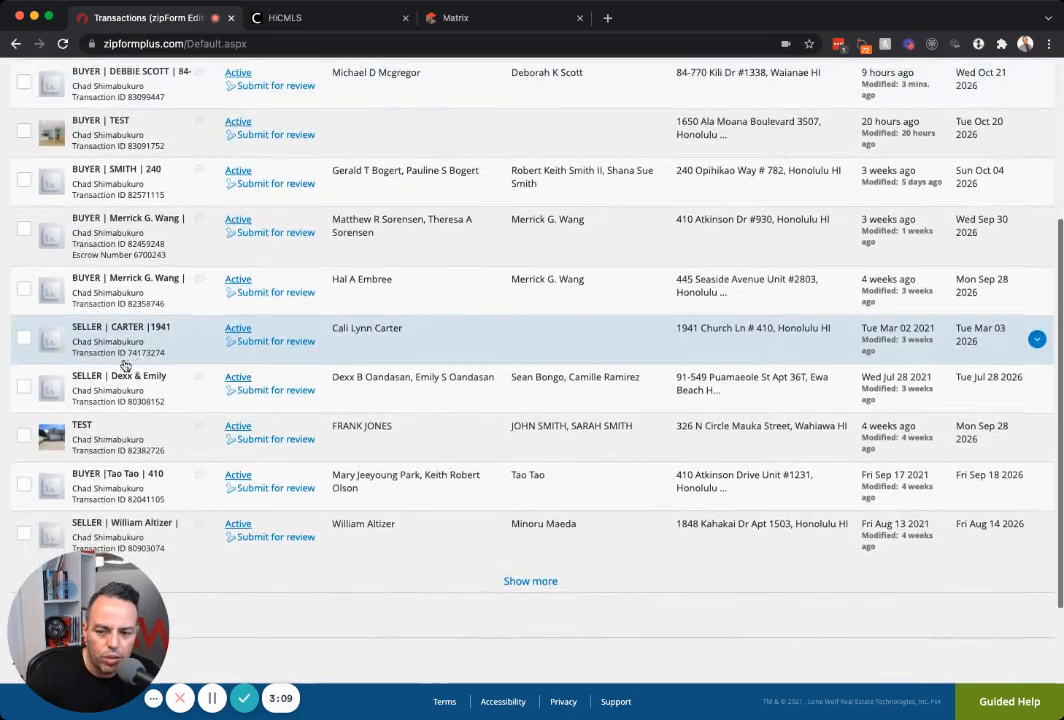
pyautogui.scroll(5, 150, 310)
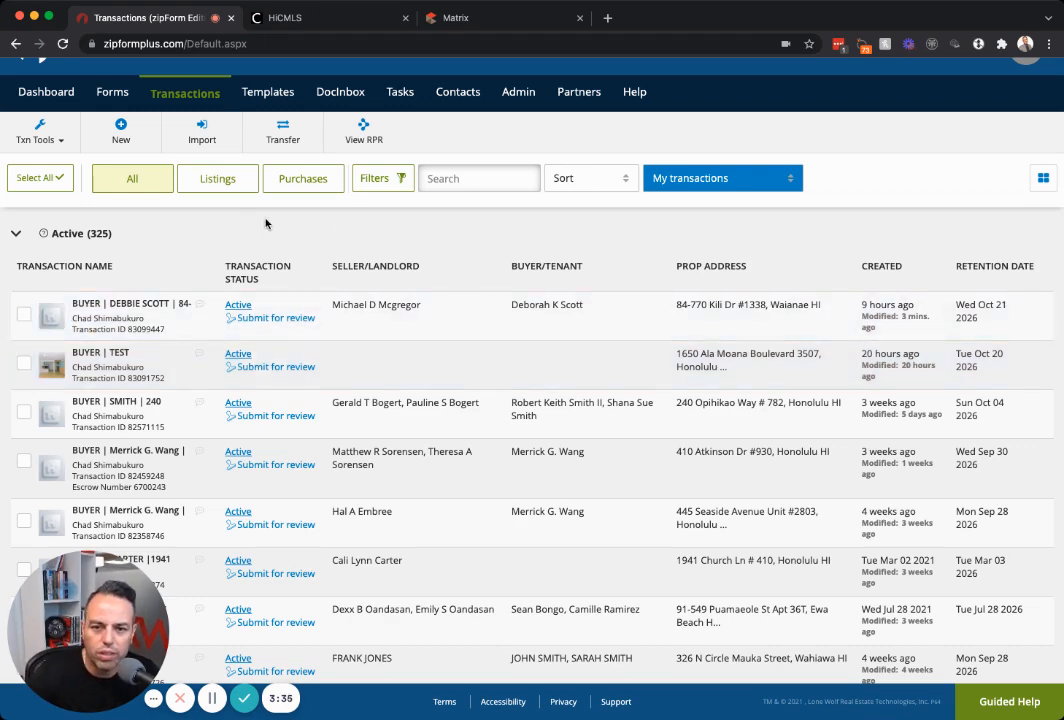
# Start a New Purchase or Offer named 'TEST', cancel it, and switch to the HiCentral MLS Matrix tab.
pyautogui.click(119, 133)
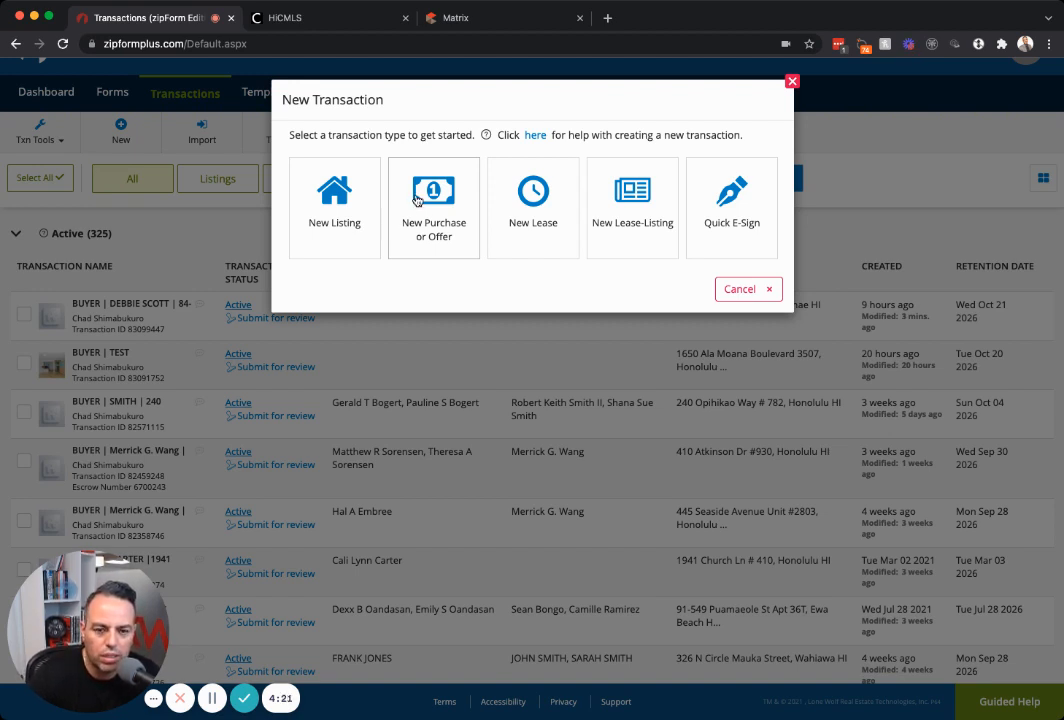
pyautogui.click(417, 199)
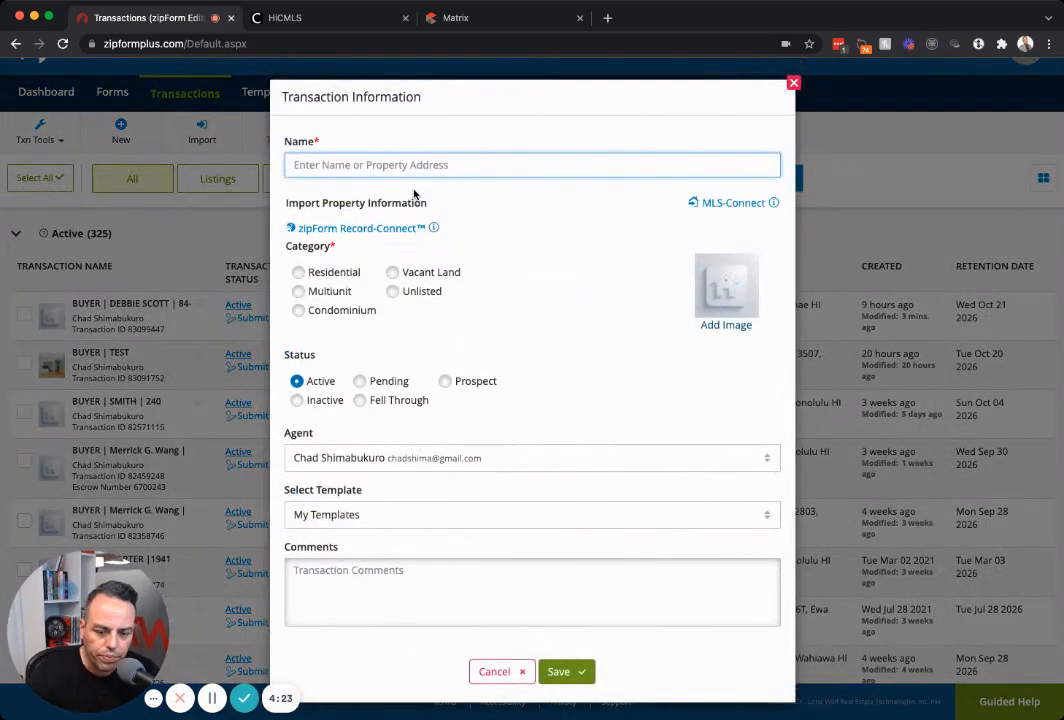
pyautogui.write('TEST')
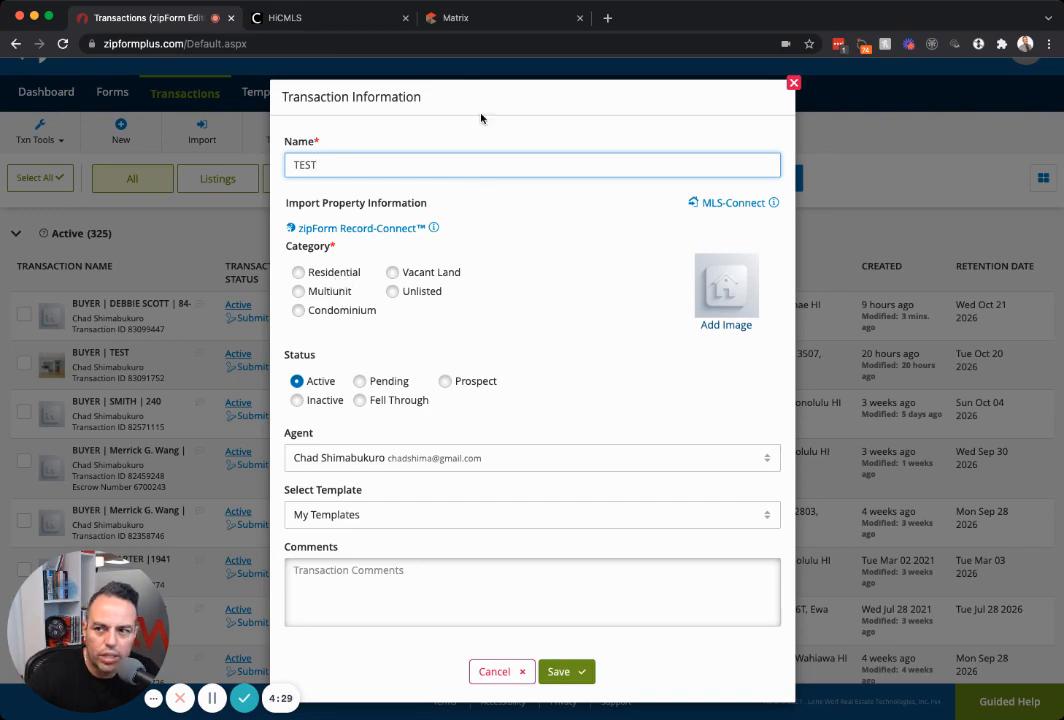
pyautogui.click(513, 671)
pyautogui.click(524, 20)
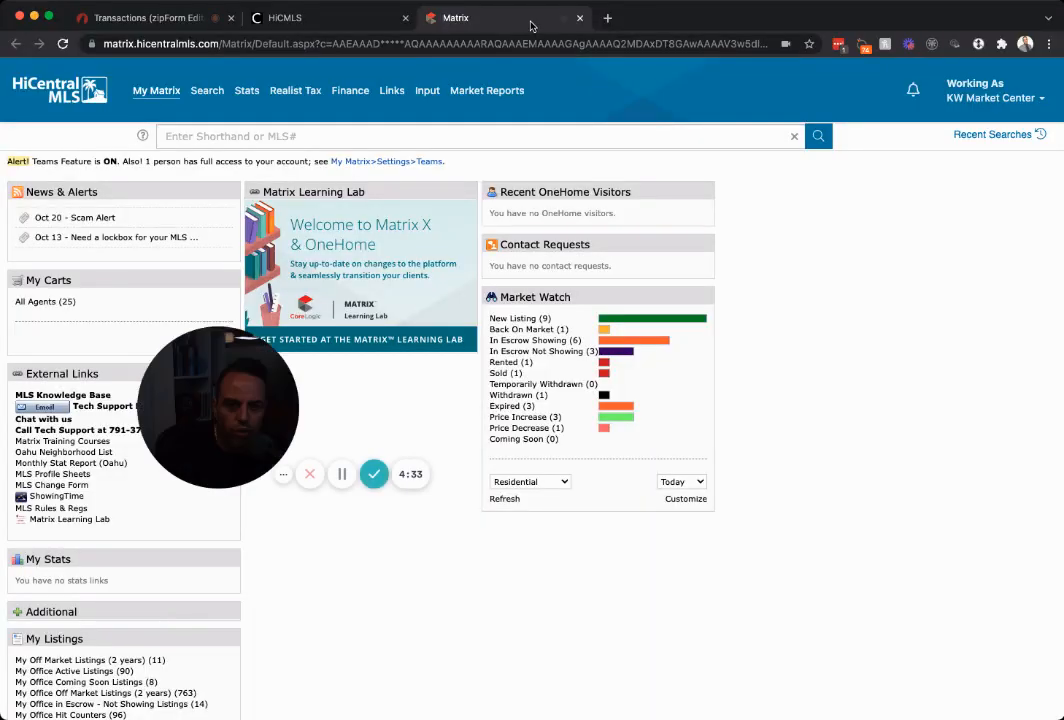
# Run a quick residential listing search with price 650 to show the 15 matching listings.
pyautogui.moveTo(197, 380); pyautogui.dragTo(913, 622)
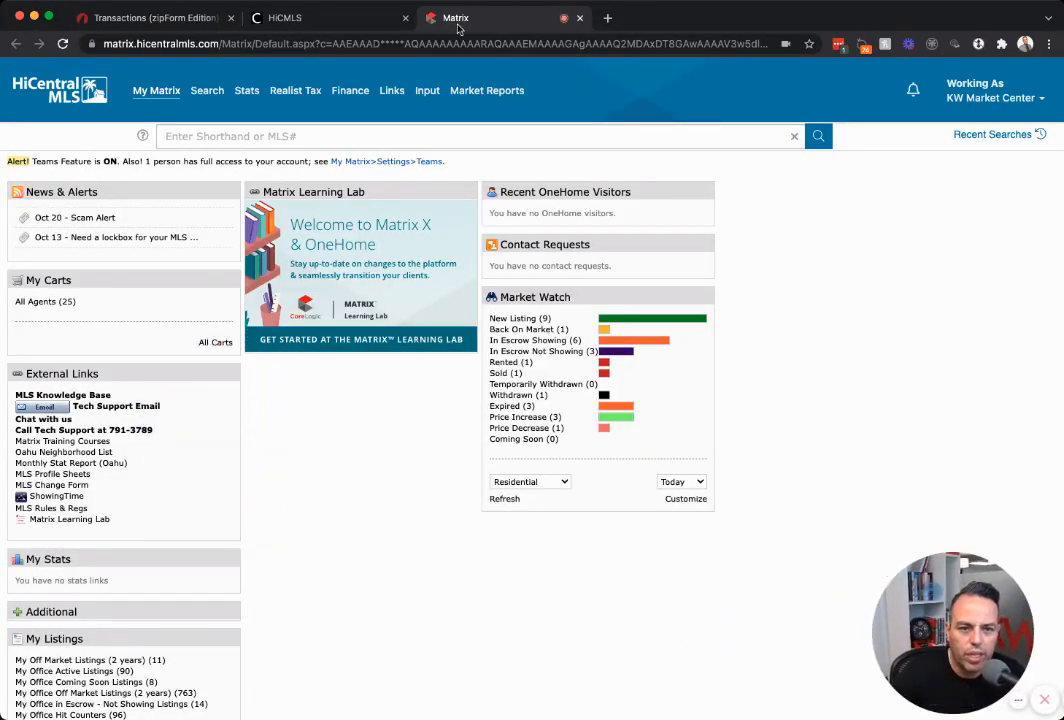
pyautogui.moveTo(205, 92)
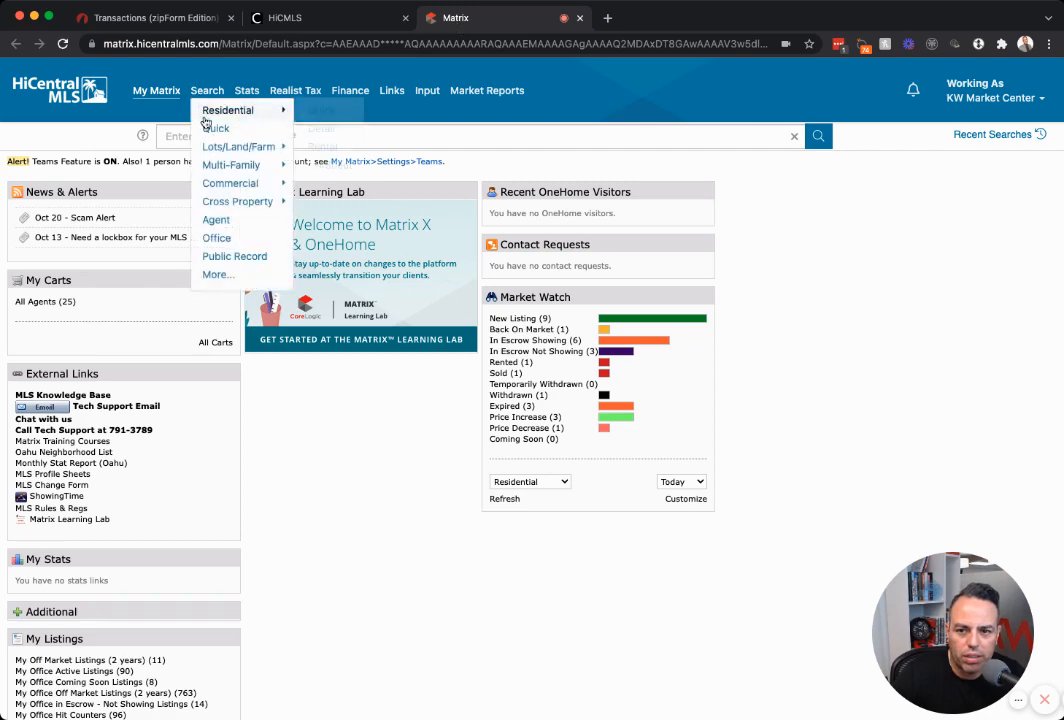
pyautogui.click(211, 131)
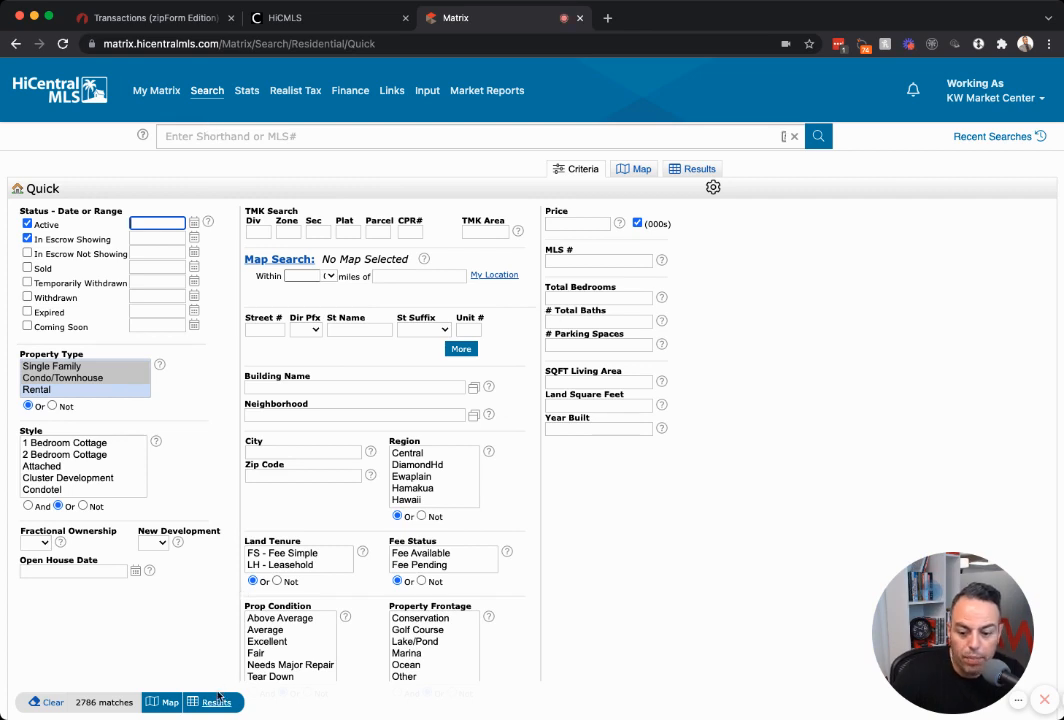
pyautogui.click(584, 222)
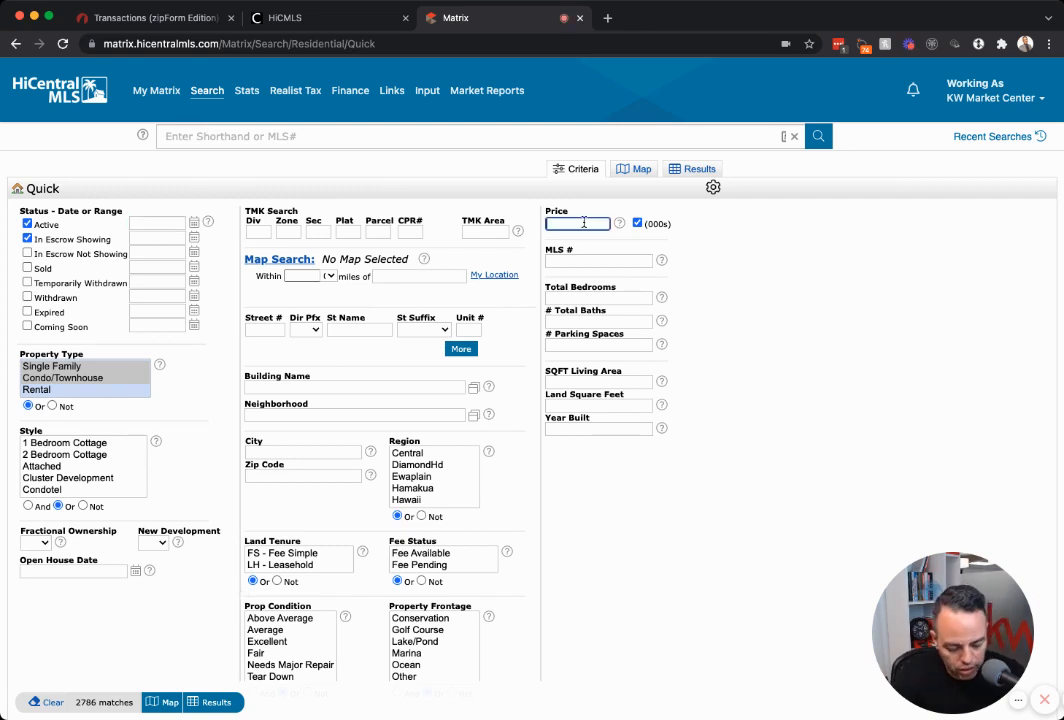
pyautogui.write('650')
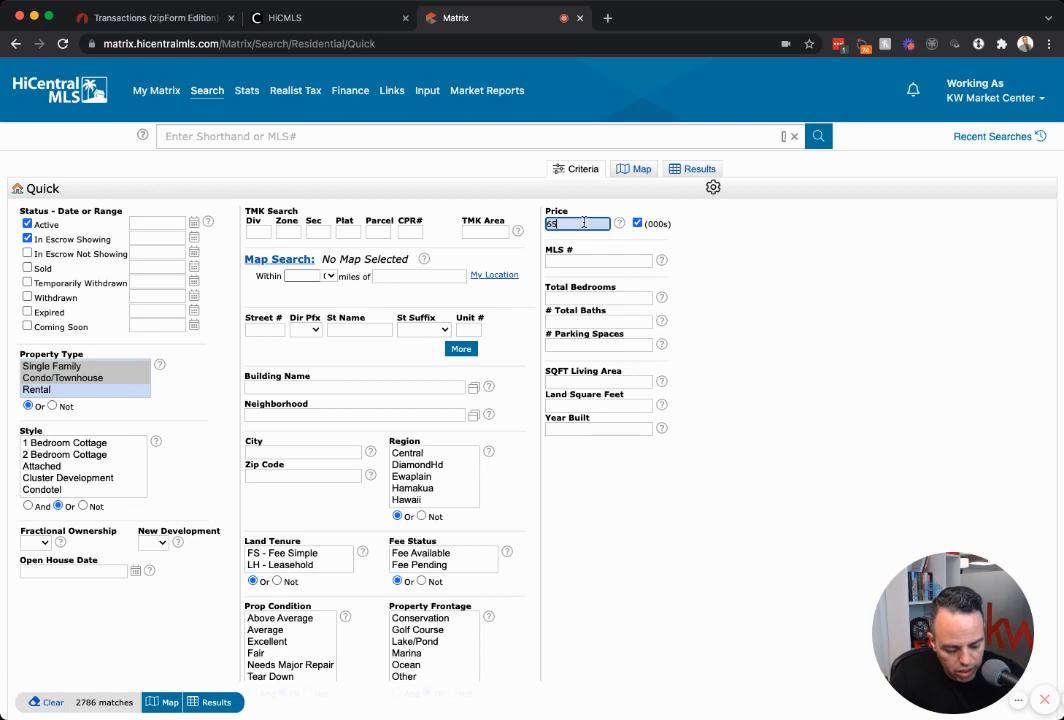
pyautogui.click(217, 703)
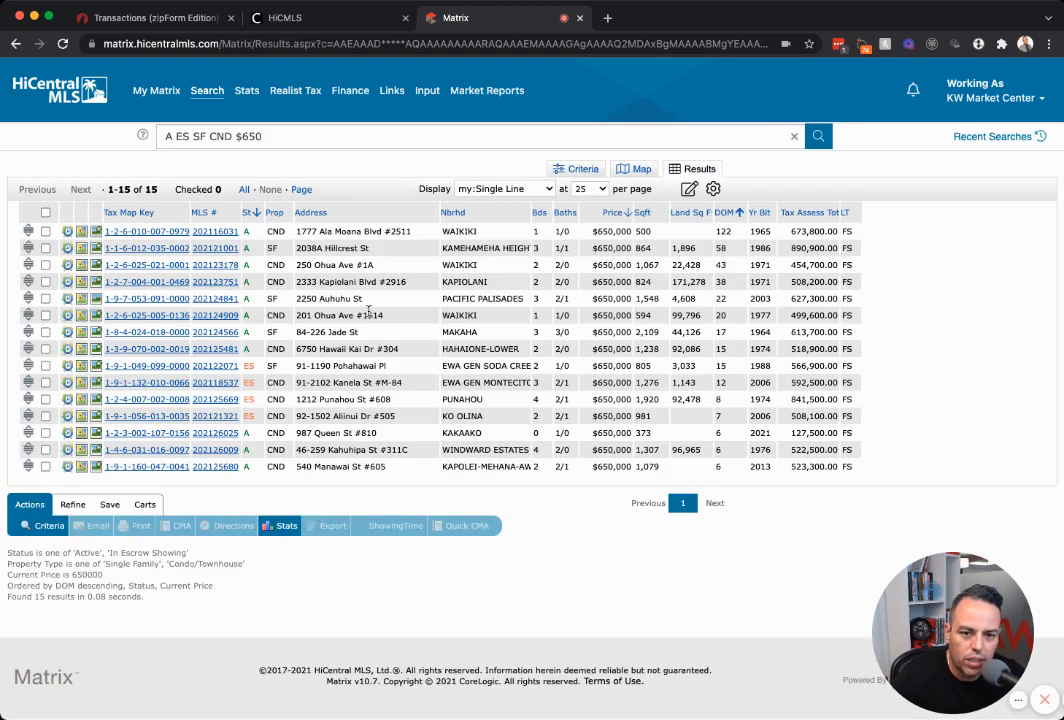
pyautogui.click(220, 232)
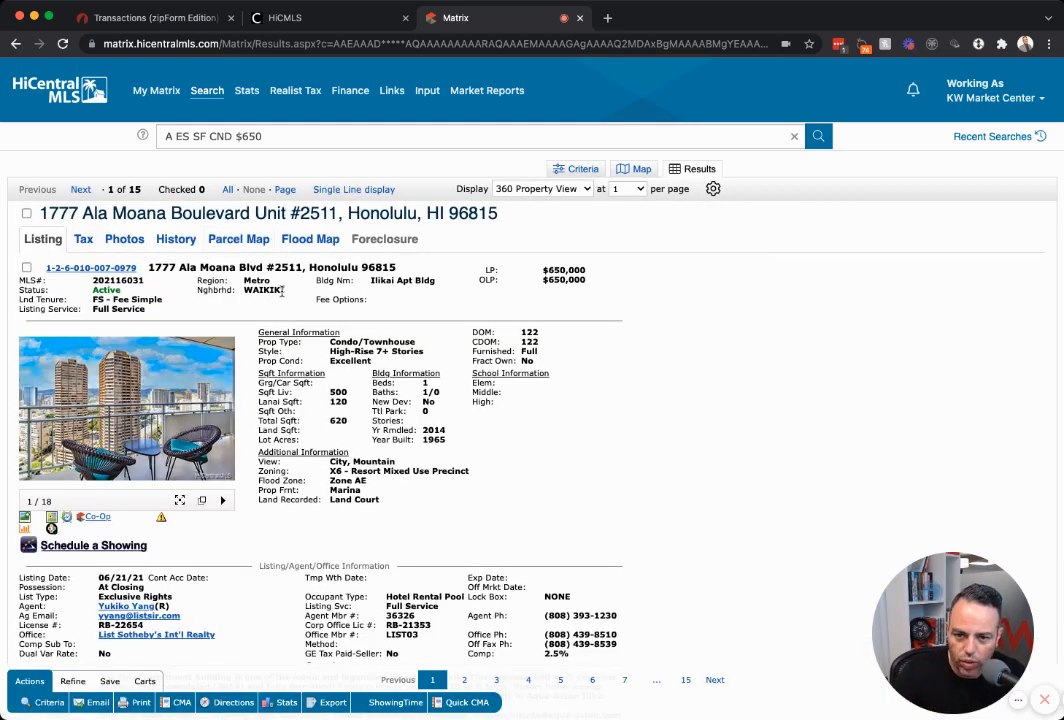
pyautogui.doubleClick(118, 281)
pyautogui.hotkey('ctrl', 'c')
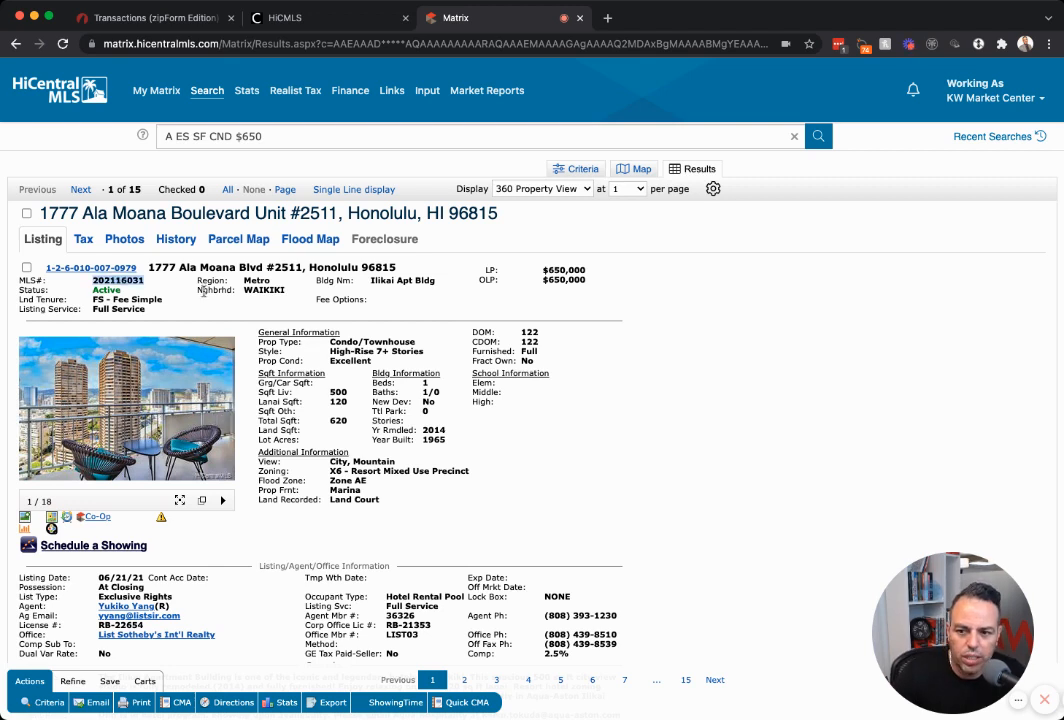
pyautogui.click(157, 20)
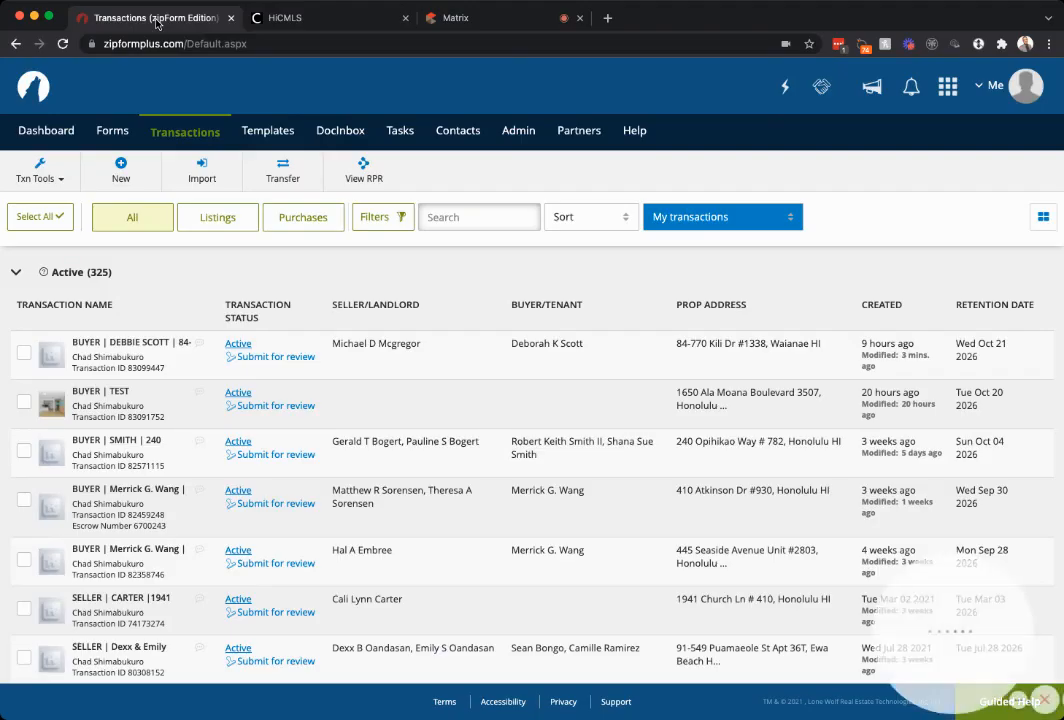
# Create a new transaction named 'TEST' and mark its property category as Condominium.
pyautogui.click(120, 168)
pyautogui.click(376, 220)
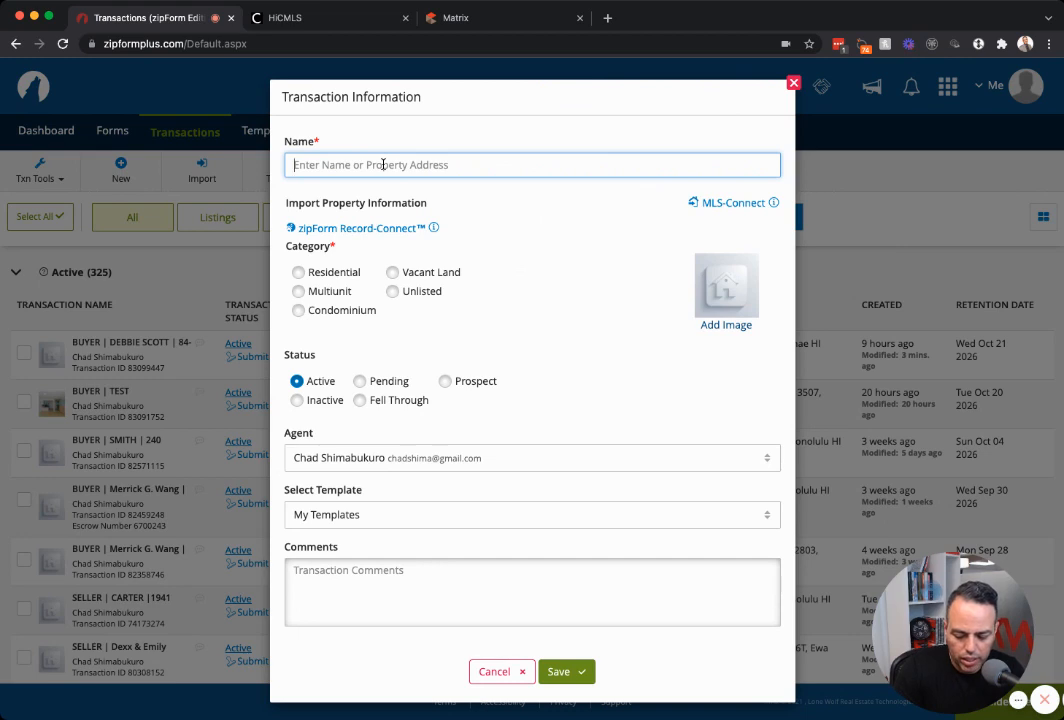
pyautogui.write('TEST')
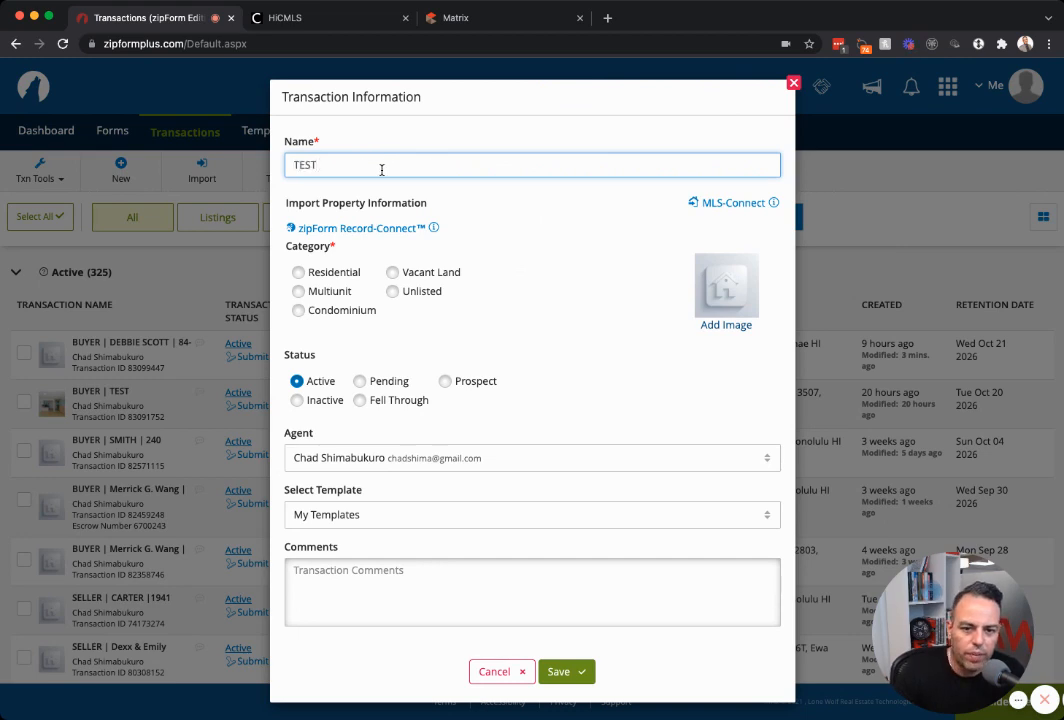
pyautogui.click(316, 311)
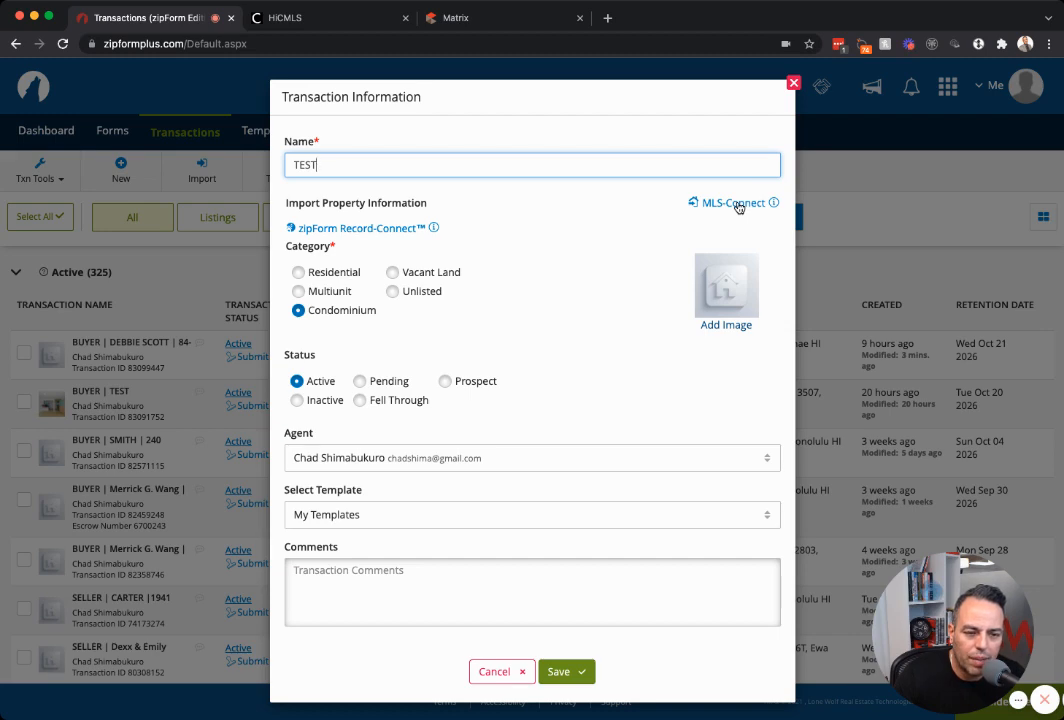
# Paste MLS number 202116031 into MLS-Connect, include the property photo, and use the found listing.
pyautogui.click(703, 206)
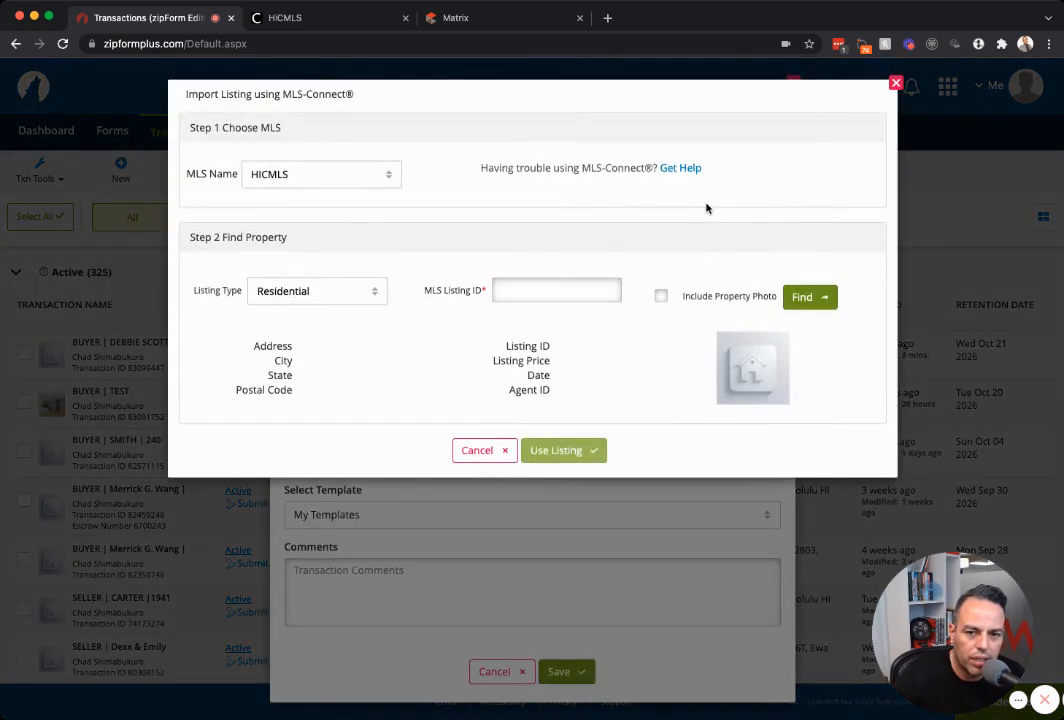
pyautogui.click(549, 292)
pyautogui.hotkey('ctrl', 'v')
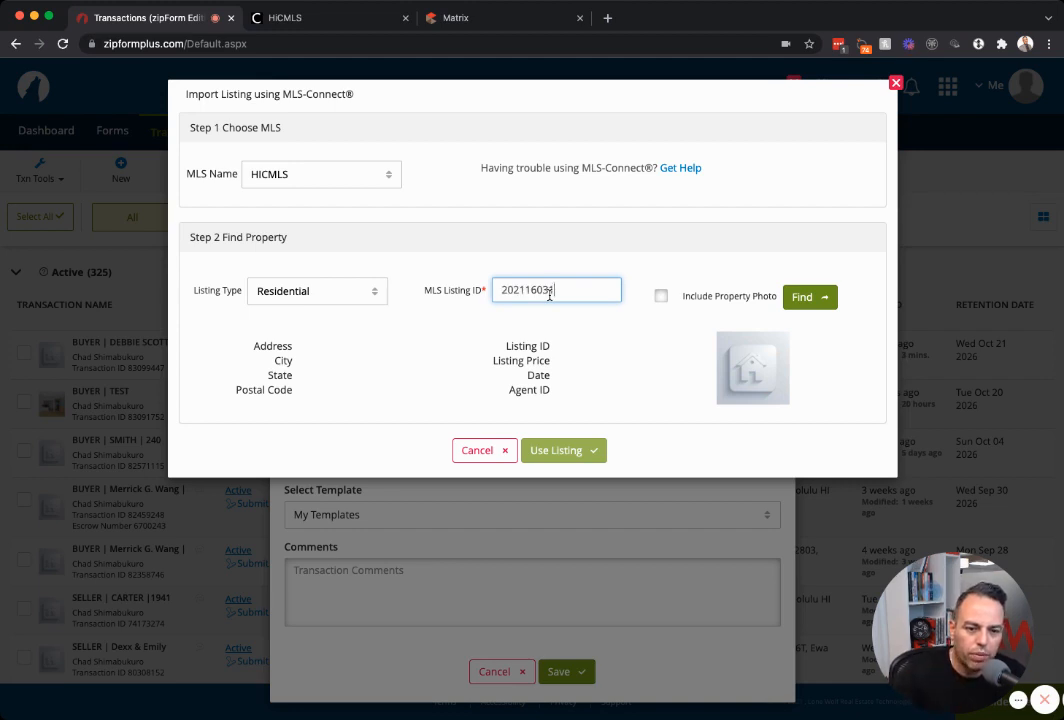
pyautogui.click(660, 298)
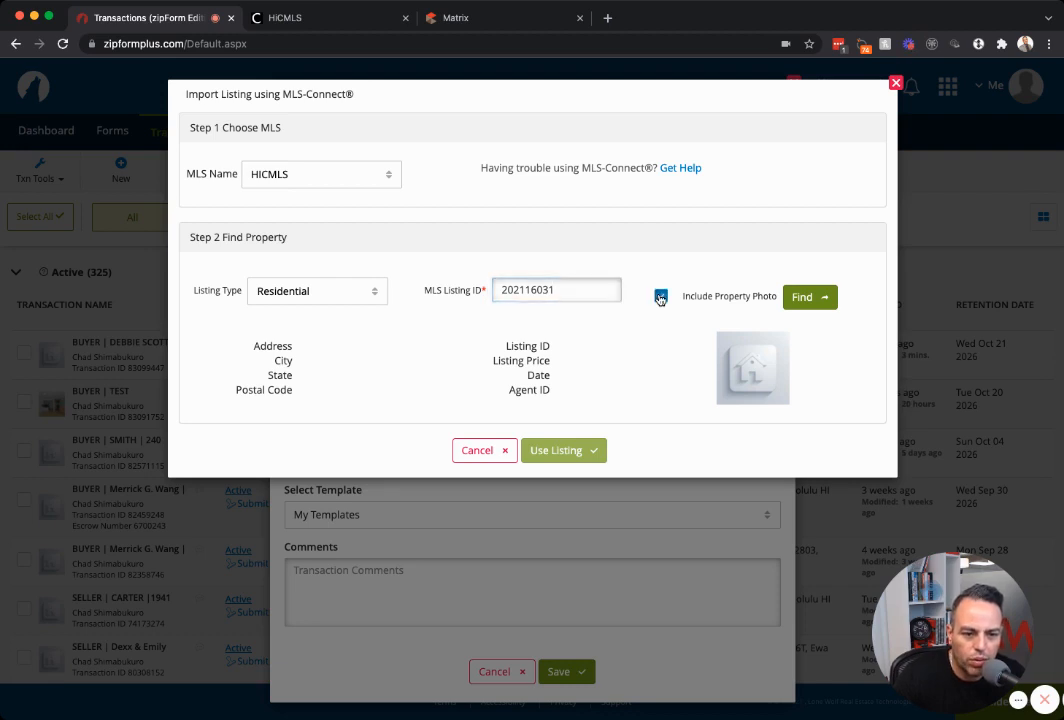
pyautogui.click(805, 300)
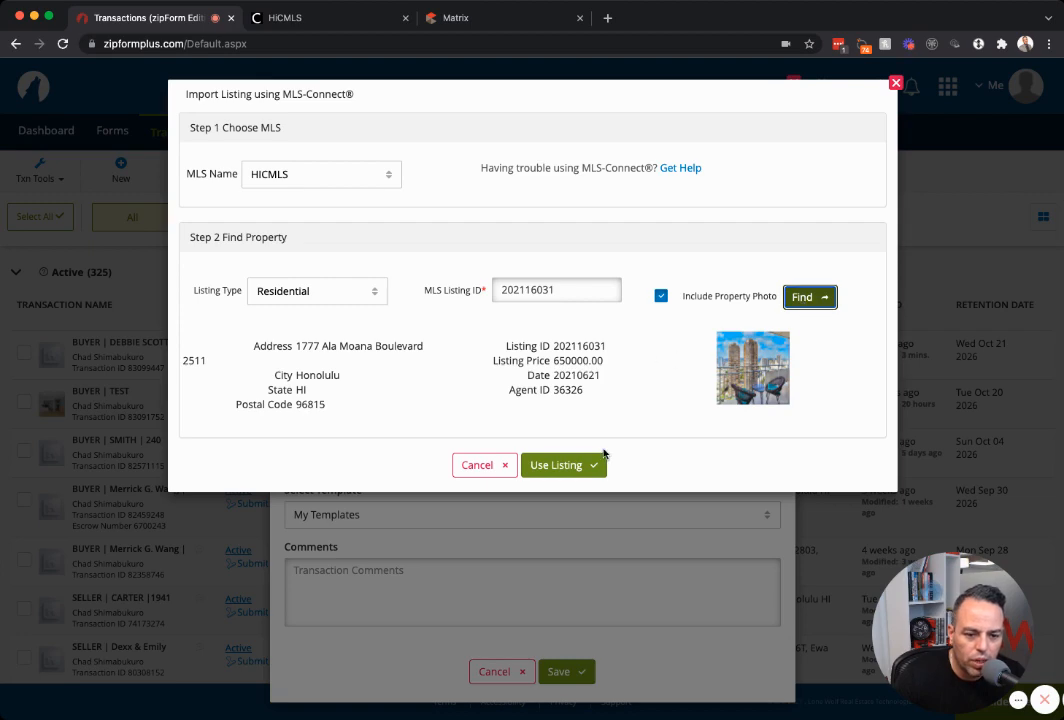
pyautogui.click(560, 465)
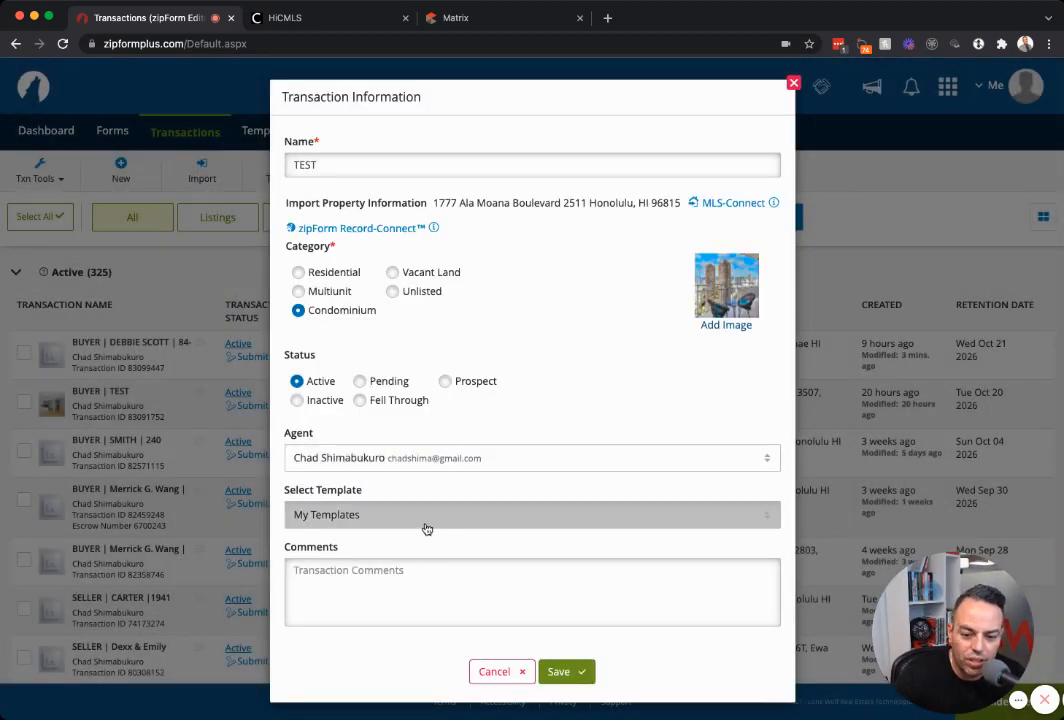
pyautogui.click(425, 527)
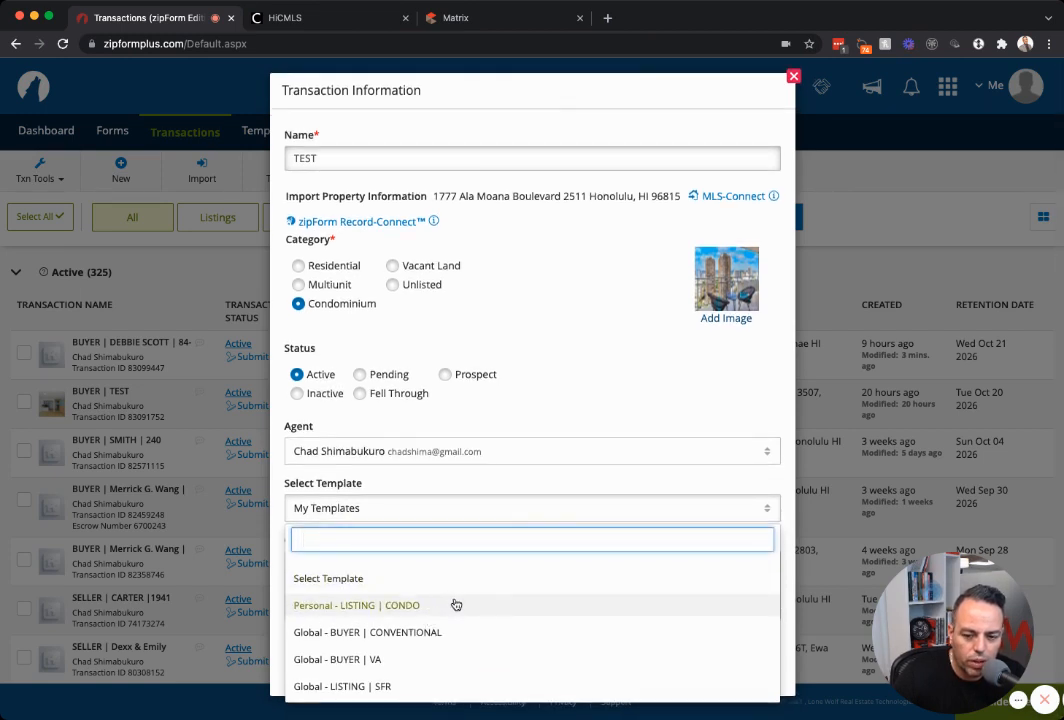
# Apply the Global - BUYER | CONVENTIONAL template and save the TEST transaction.
pyautogui.click(390, 634)
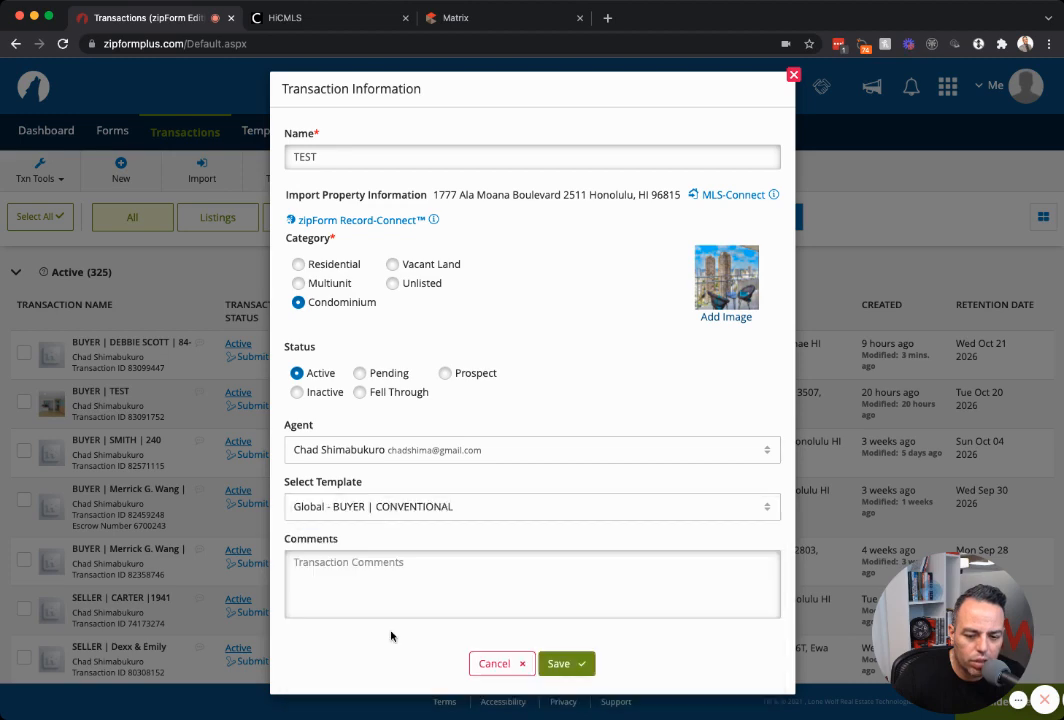
pyautogui.click(568, 670)
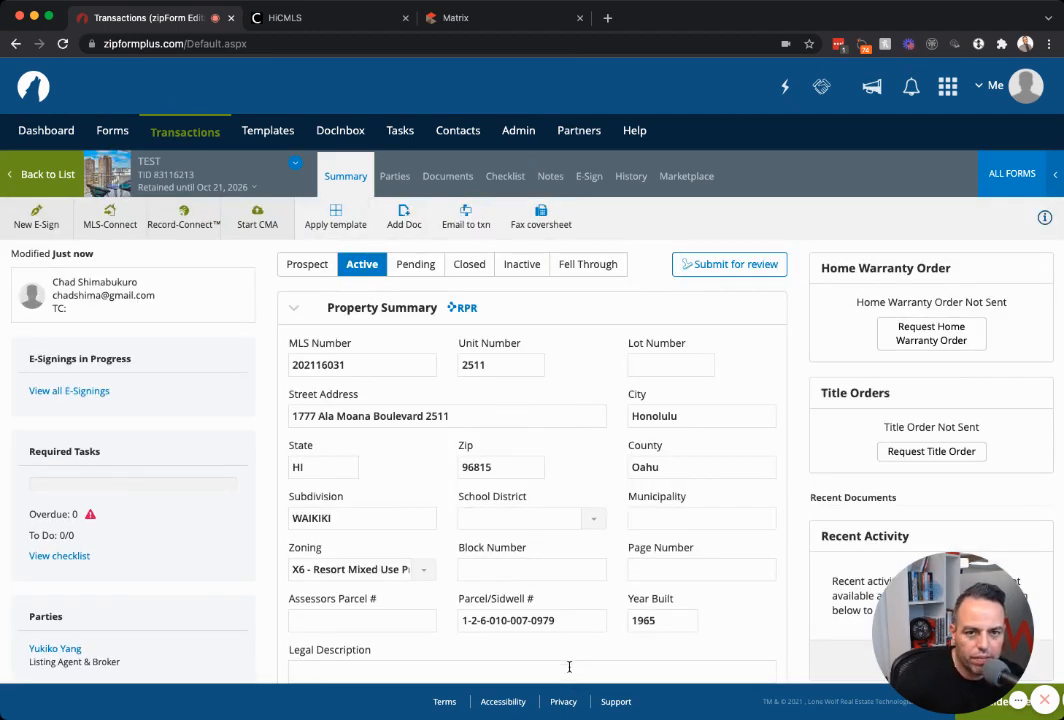
# Recheck the MLS listing in Matrix, then view the TEST transaction's five template documents.
pyautogui.click(447, 20)
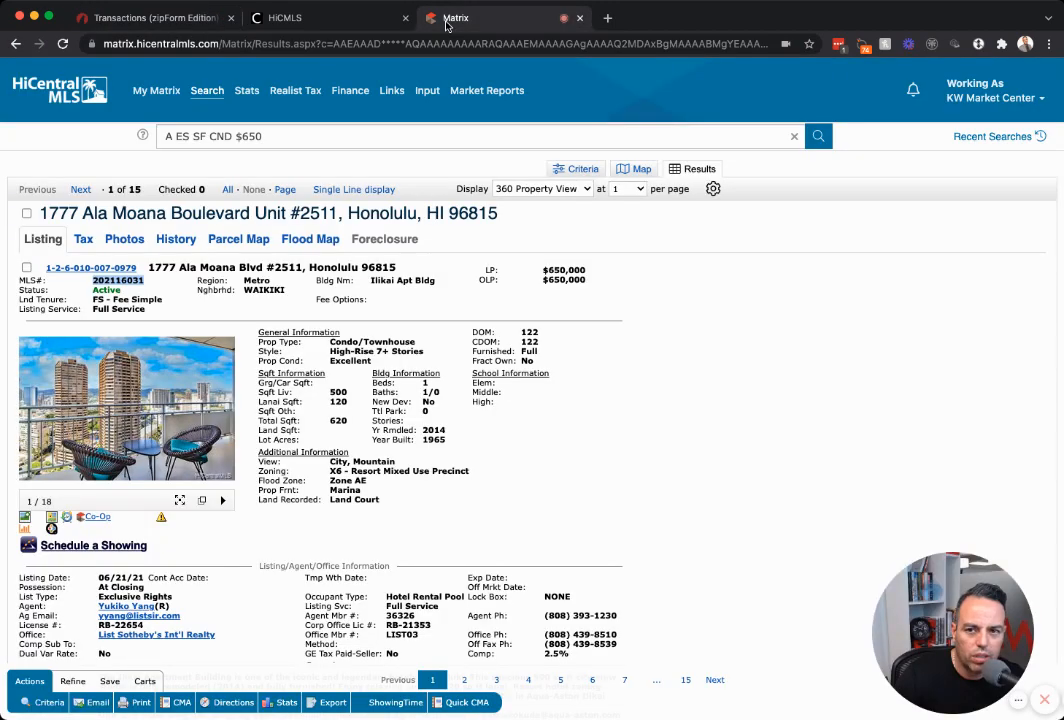
pyautogui.click(150, 18)
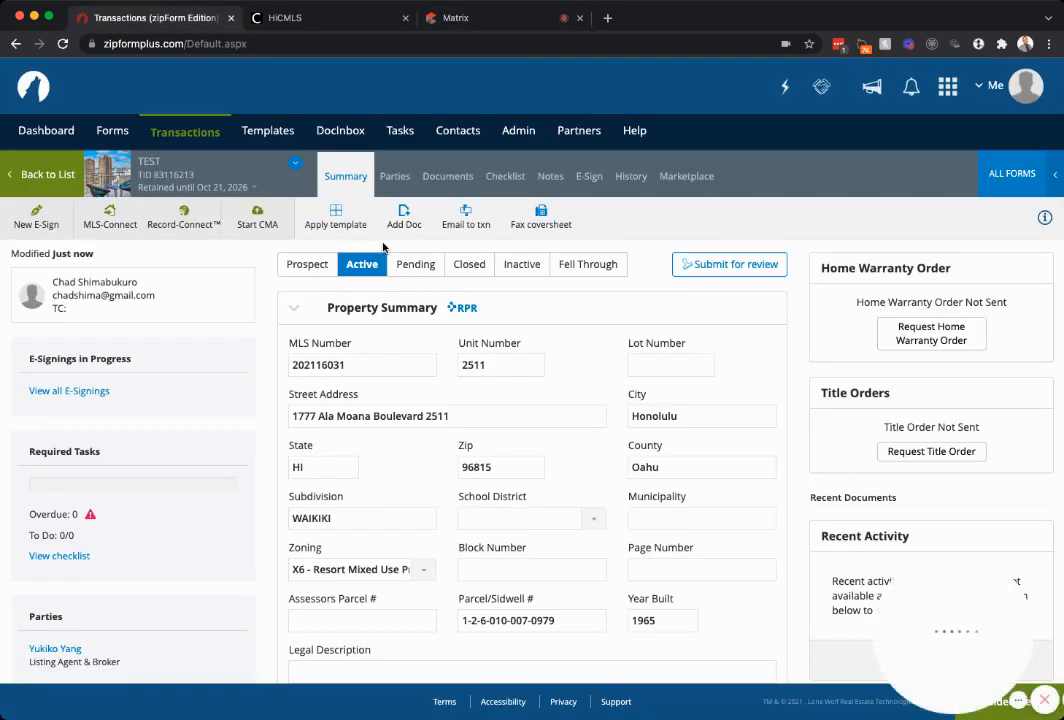
pyautogui.click(446, 180)
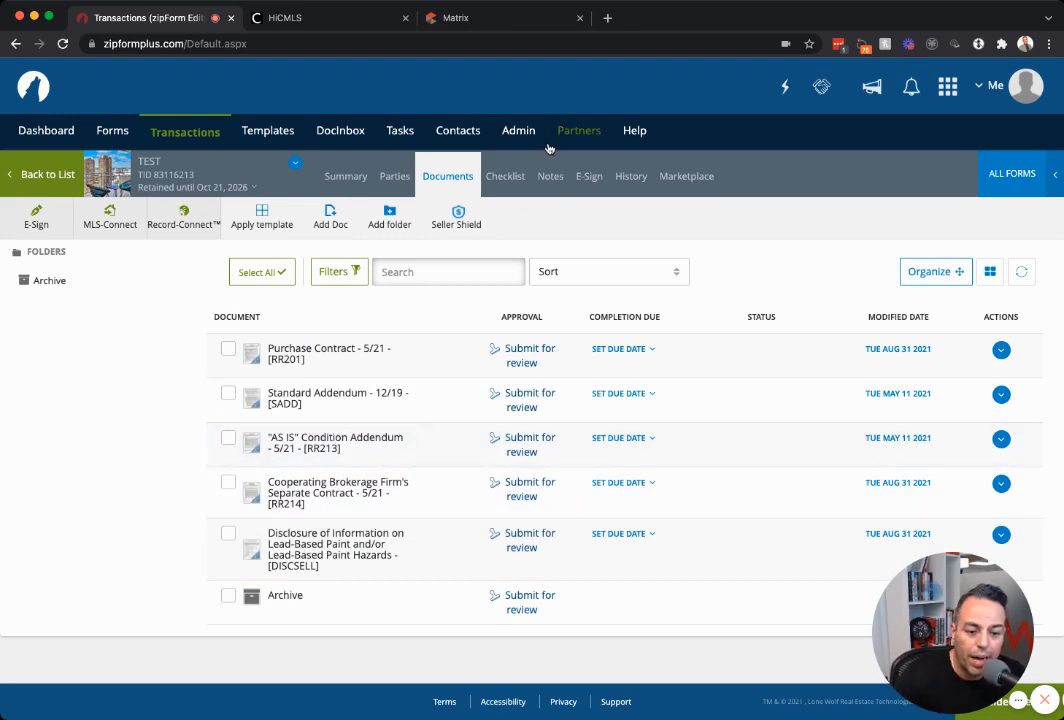
pyautogui.click(505, 19)
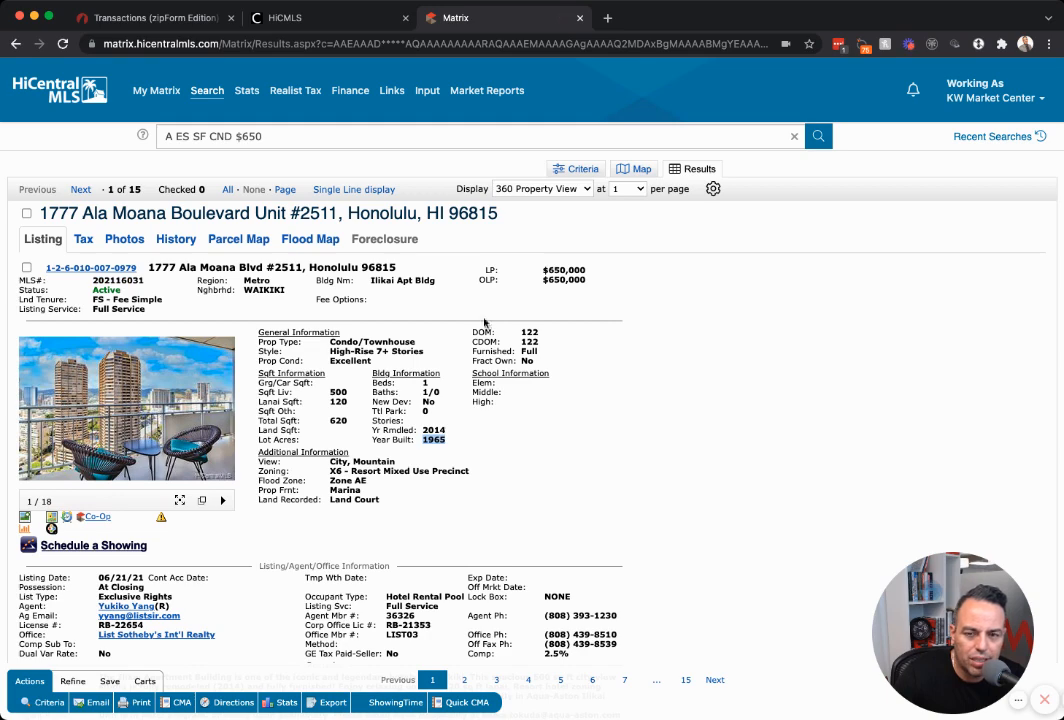
pyautogui.click(170, 20)
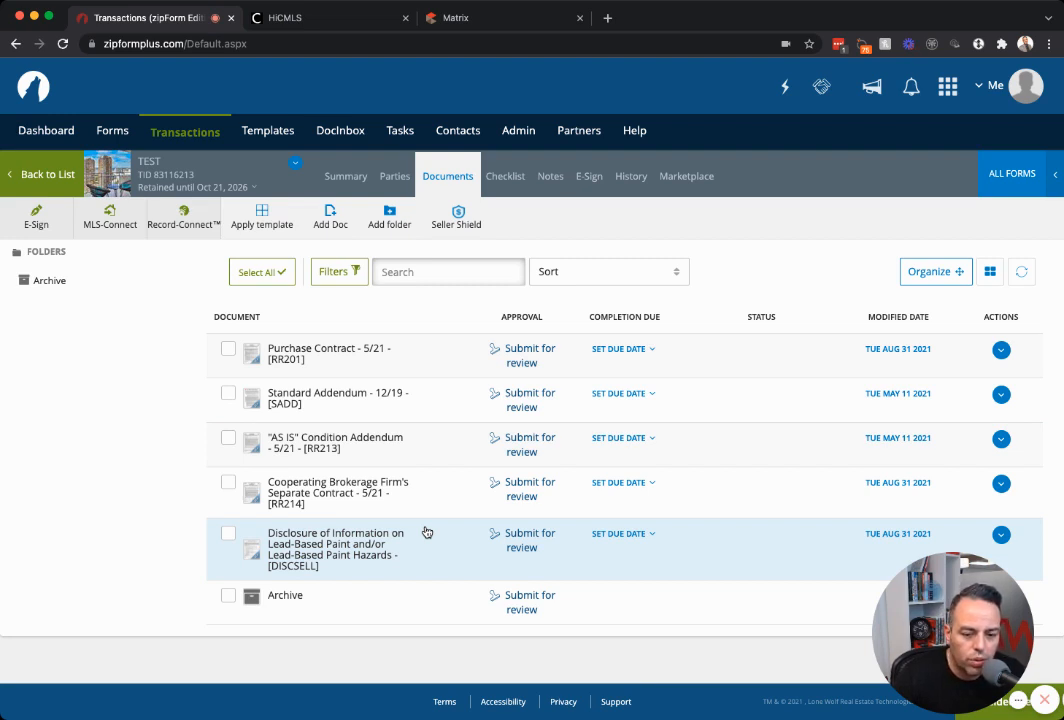
pyautogui.click(228, 533)
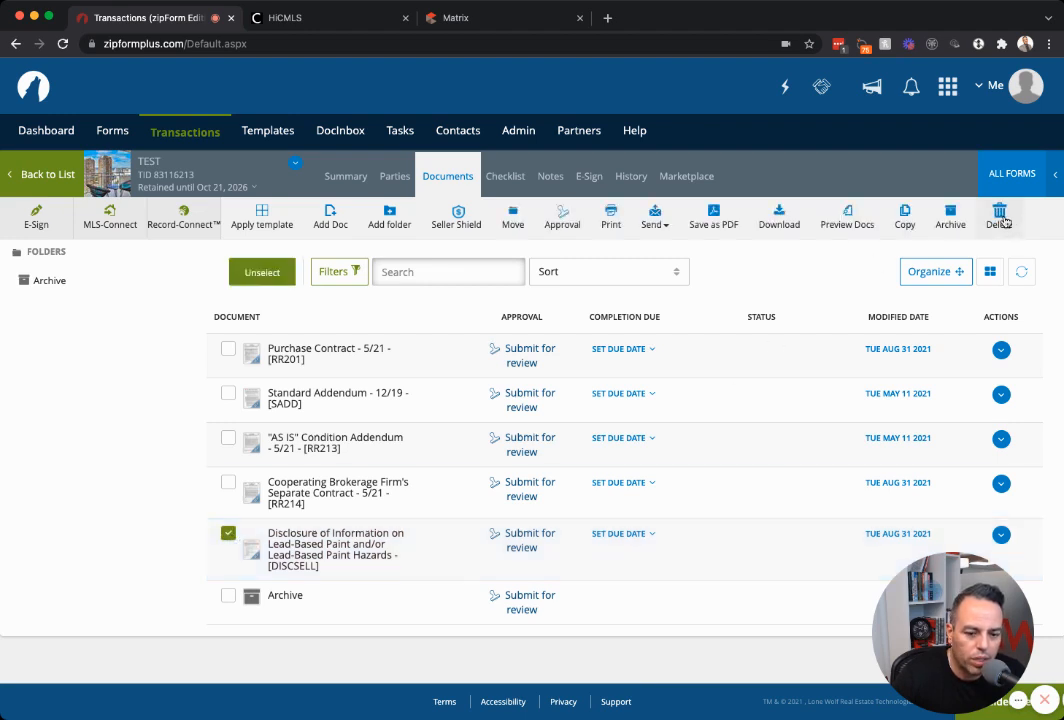
pyautogui.click(228, 533)
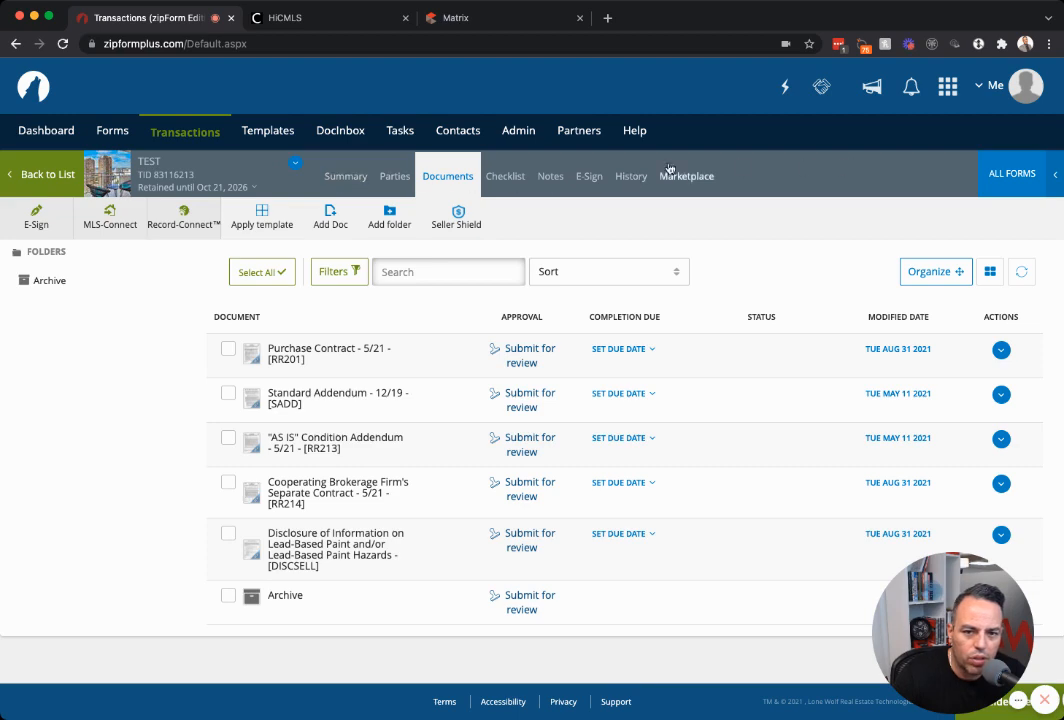
# Review the Summary's Property, Purchase, Listing and Commission sections, including year built 1965 and price 650,000.00.
pyautogui.click(336, 177)
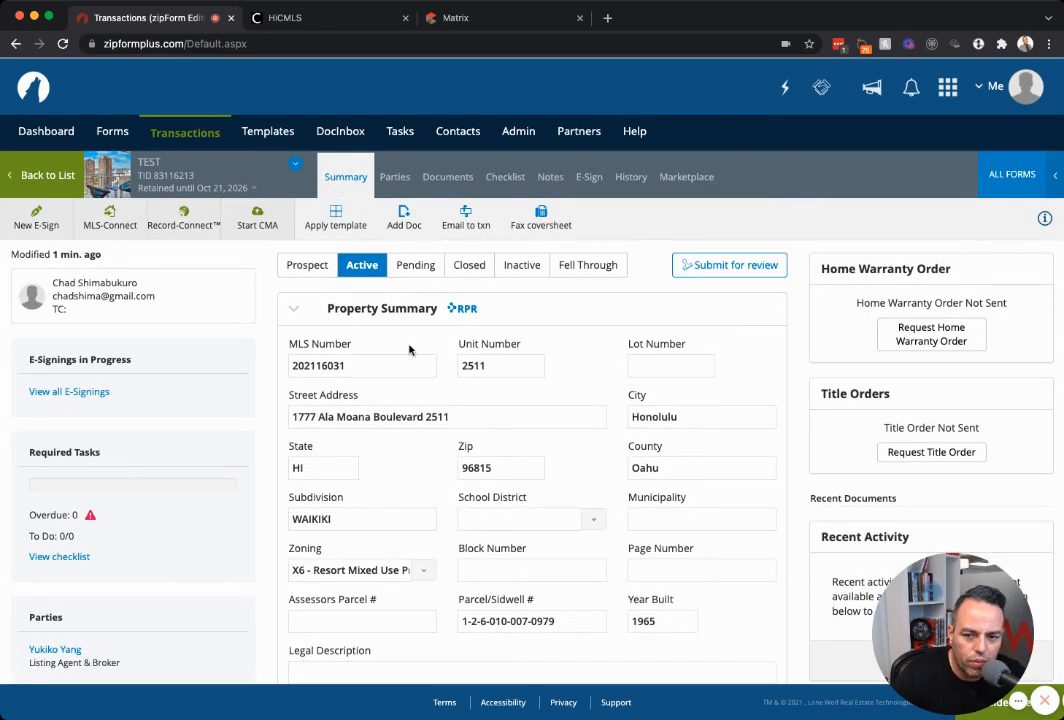
pyautogui.scroll(-1, 385, 355)
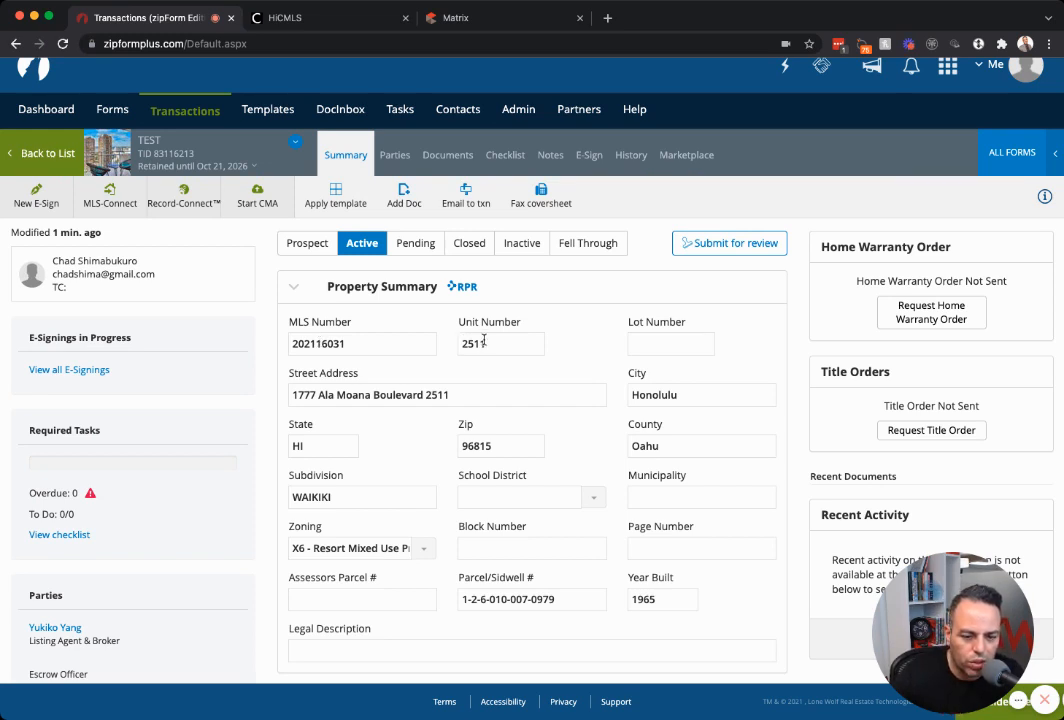
pyautogui.scroll(-3, 484, 341)
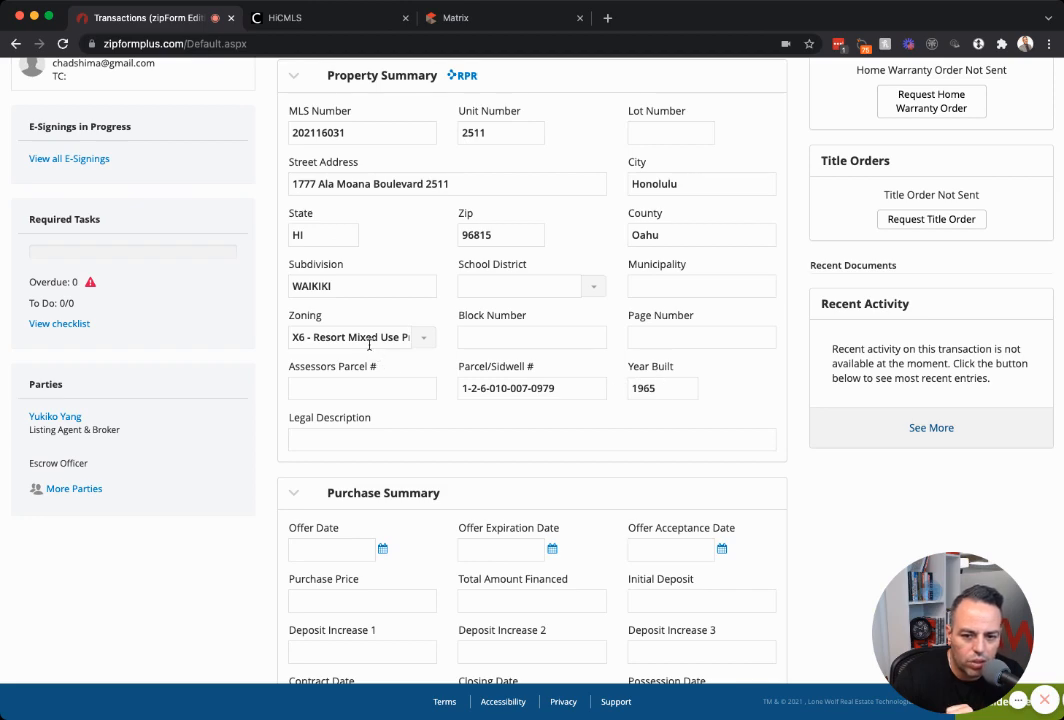
pyautogui.scroll(-3, 428, 356)
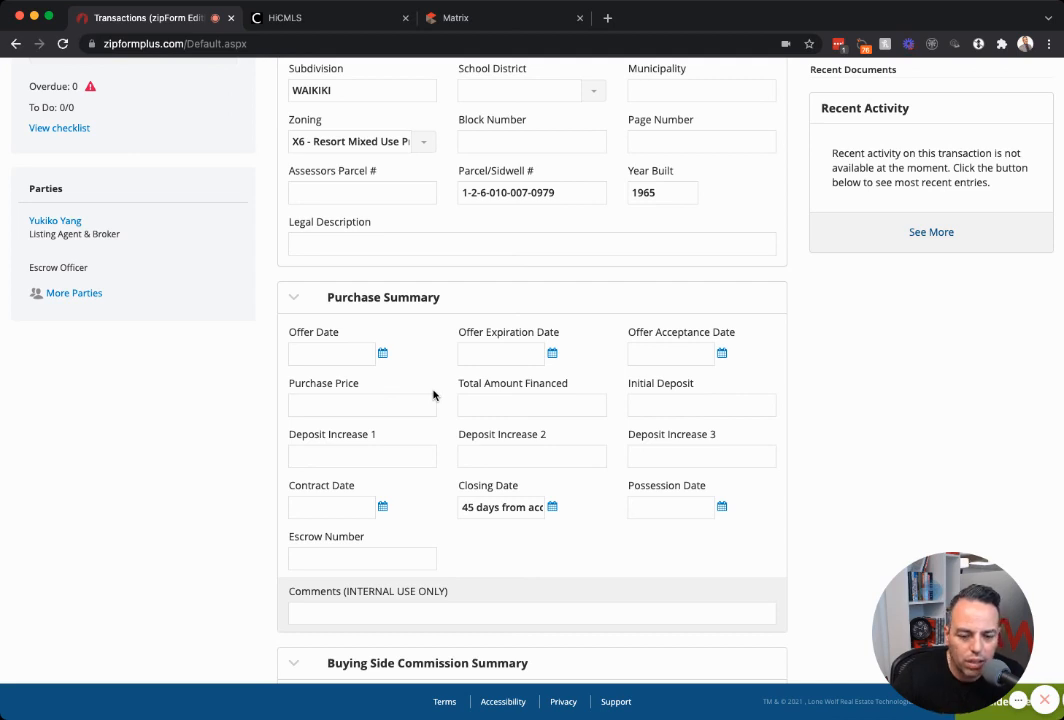
pyautogui.scroll(-5, 433, 395)
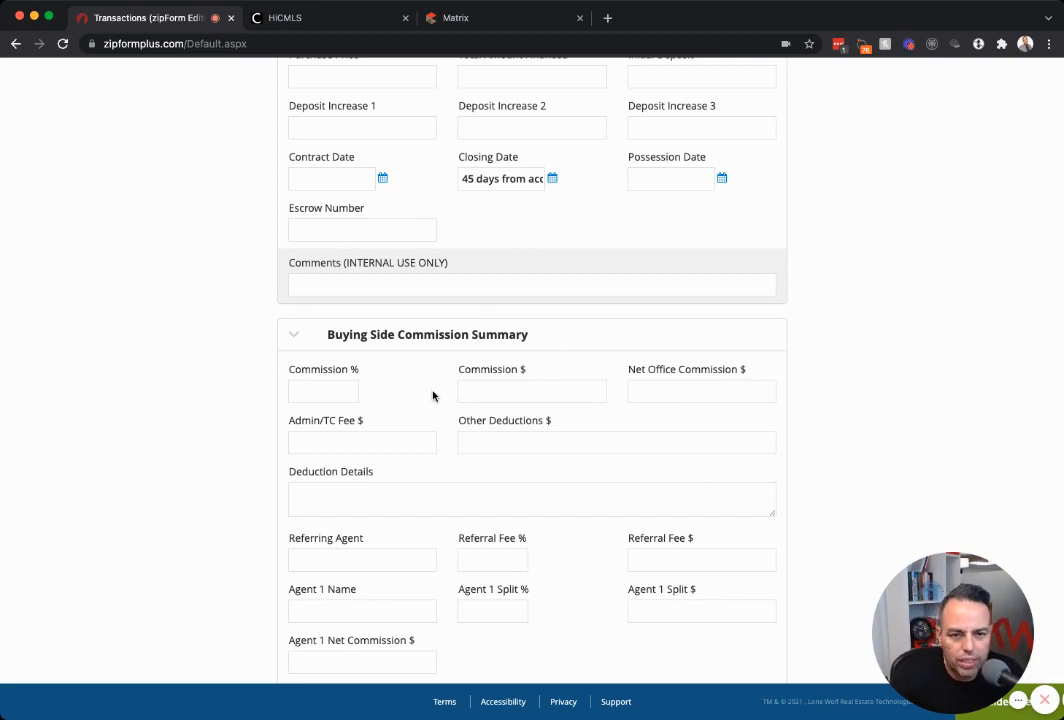
pyautogui.scroll(-10, 433, 395)
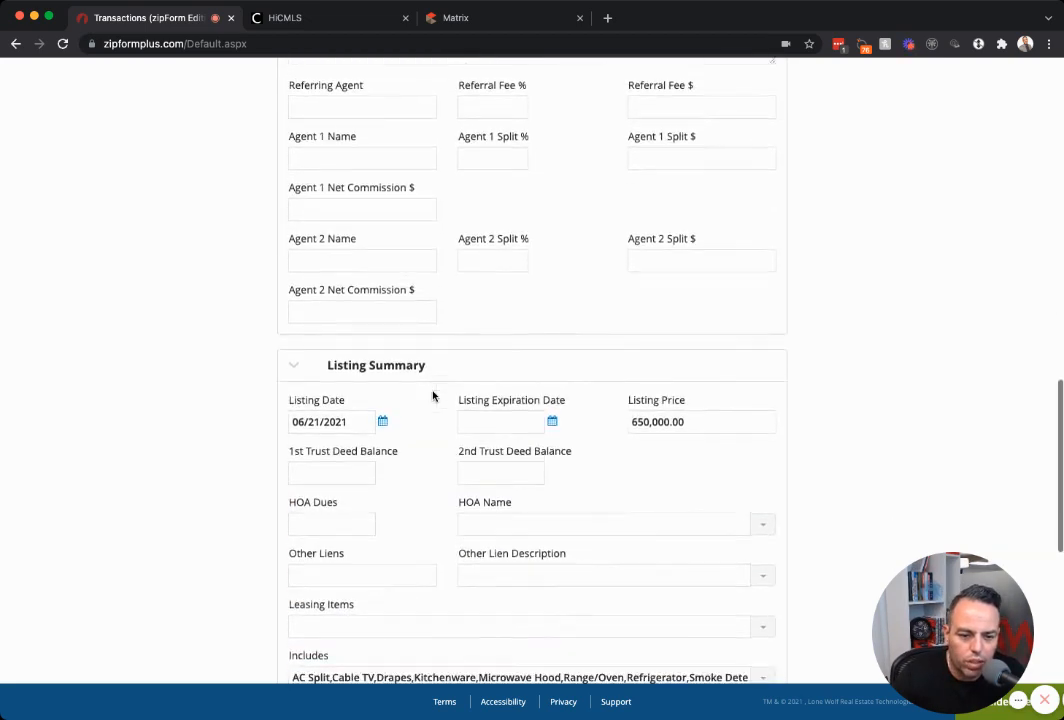
pyautogui.scroll(-8, 433, 395)
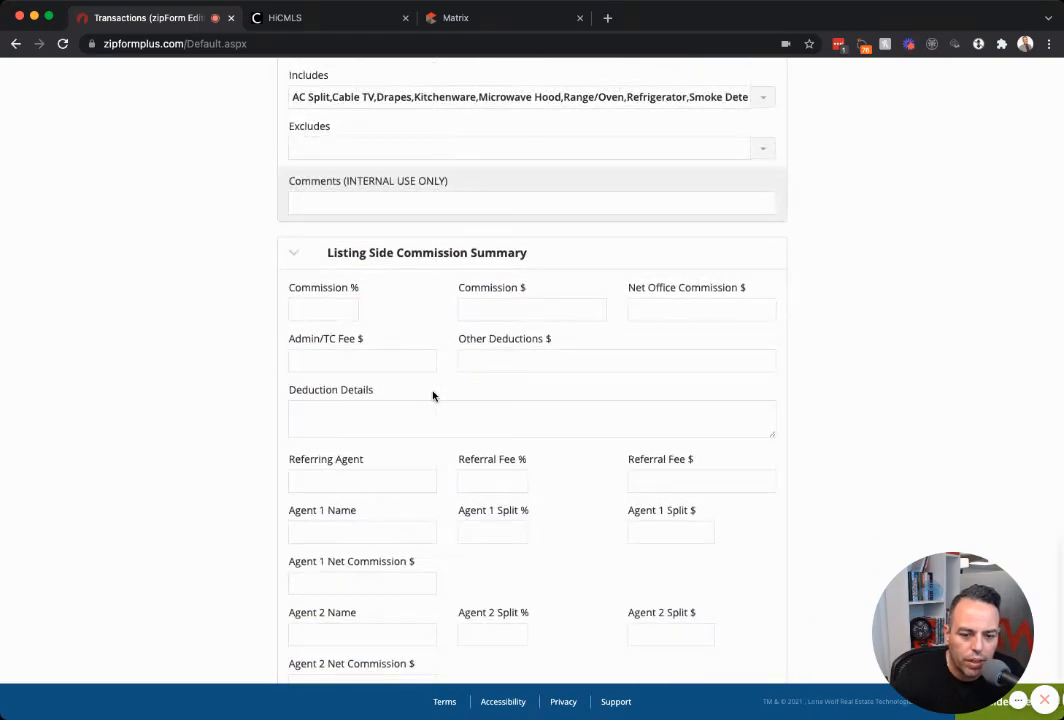
pyautogui.scroll(20, 433, 395)
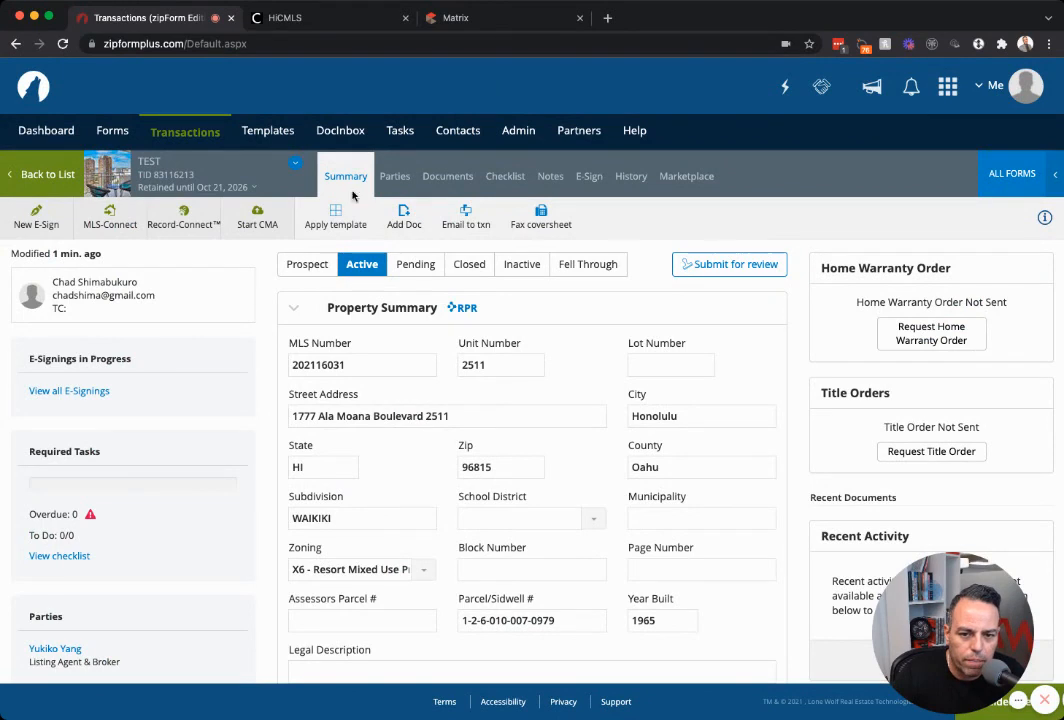
# Review the property's MLS listing and open the Listing Agent & Broker party details.
pyautogui.click(392, 177)
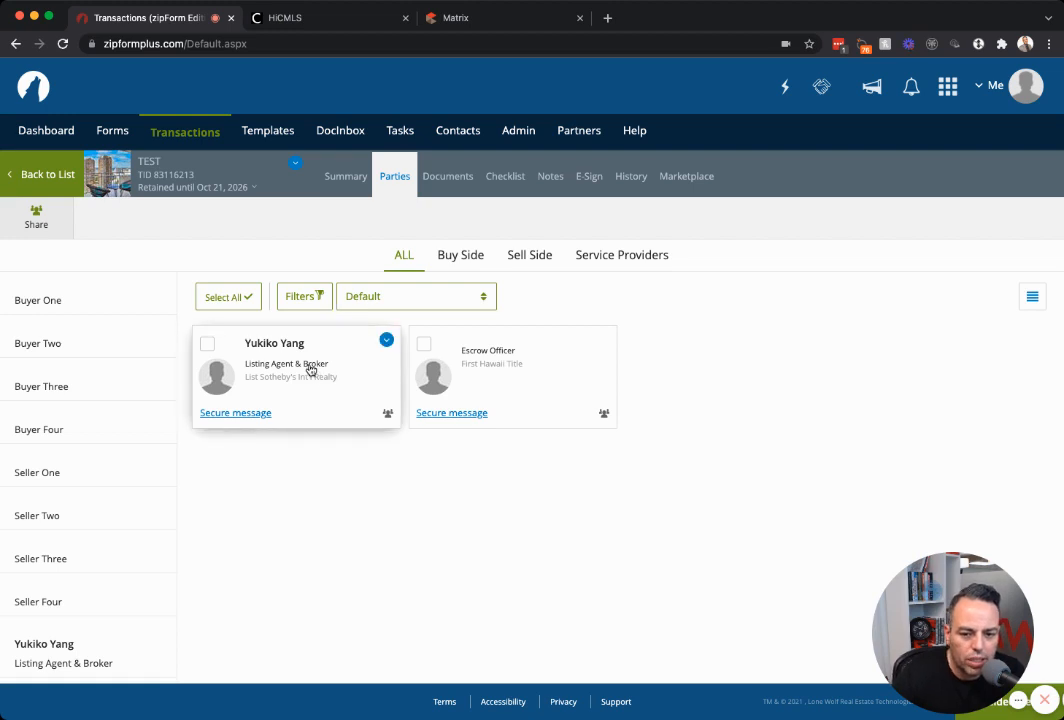
pyautogui.click(462, 18)
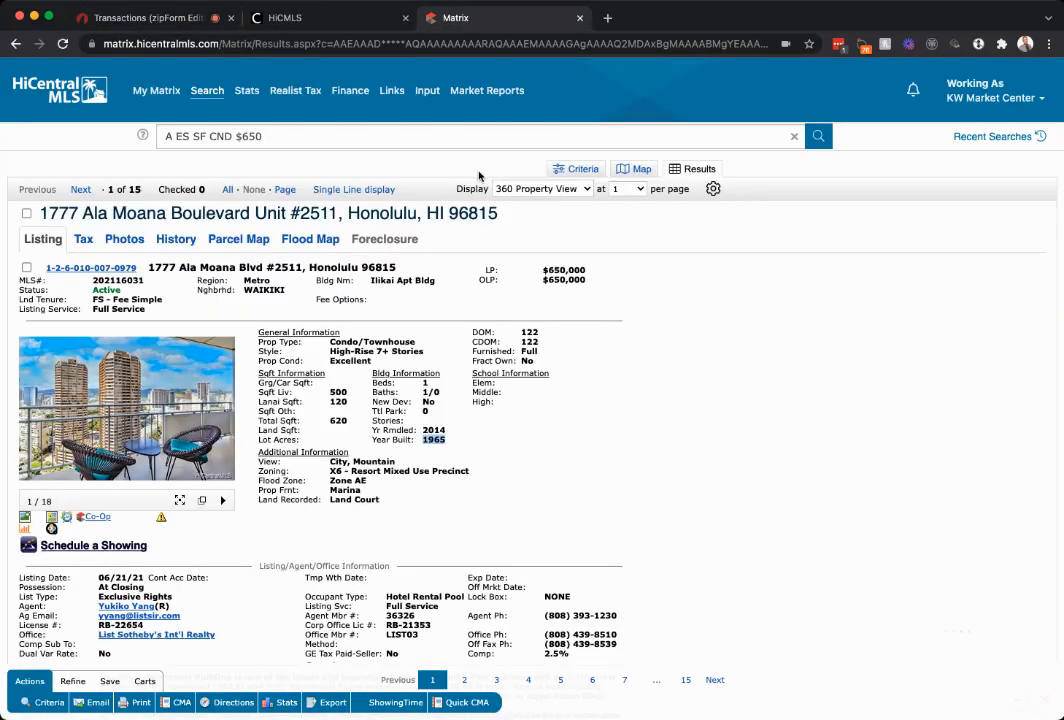
pyautogui.scroll(-2, 338, 443)
pyautogui.scroll(-4, 338, 443)
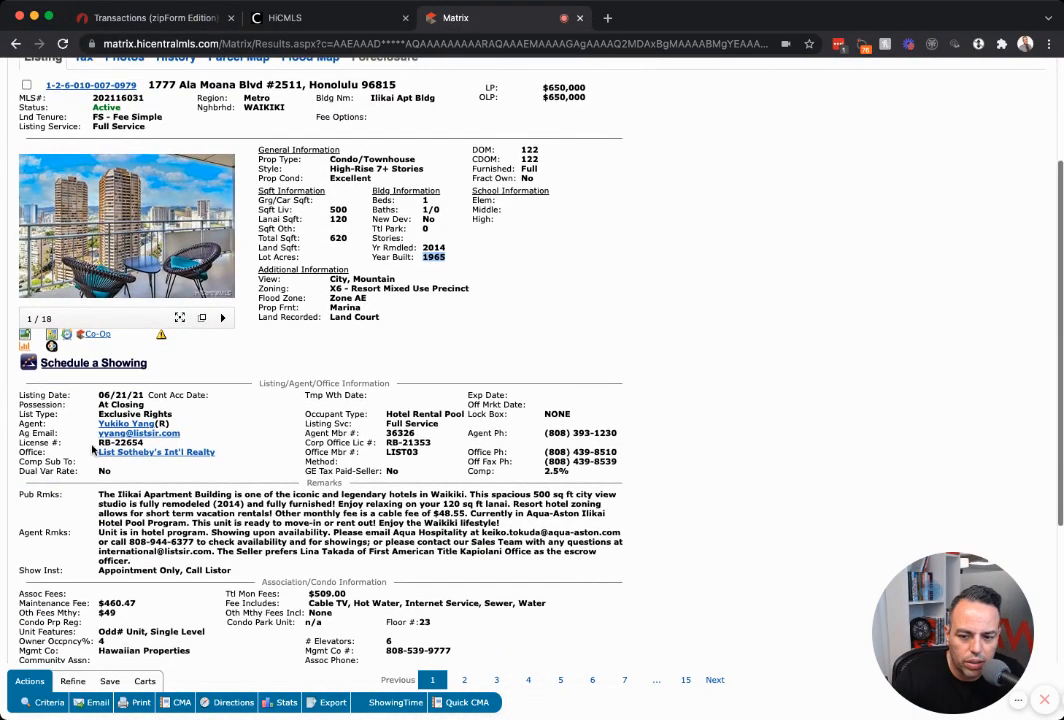
pyautogui.click(172, 14)
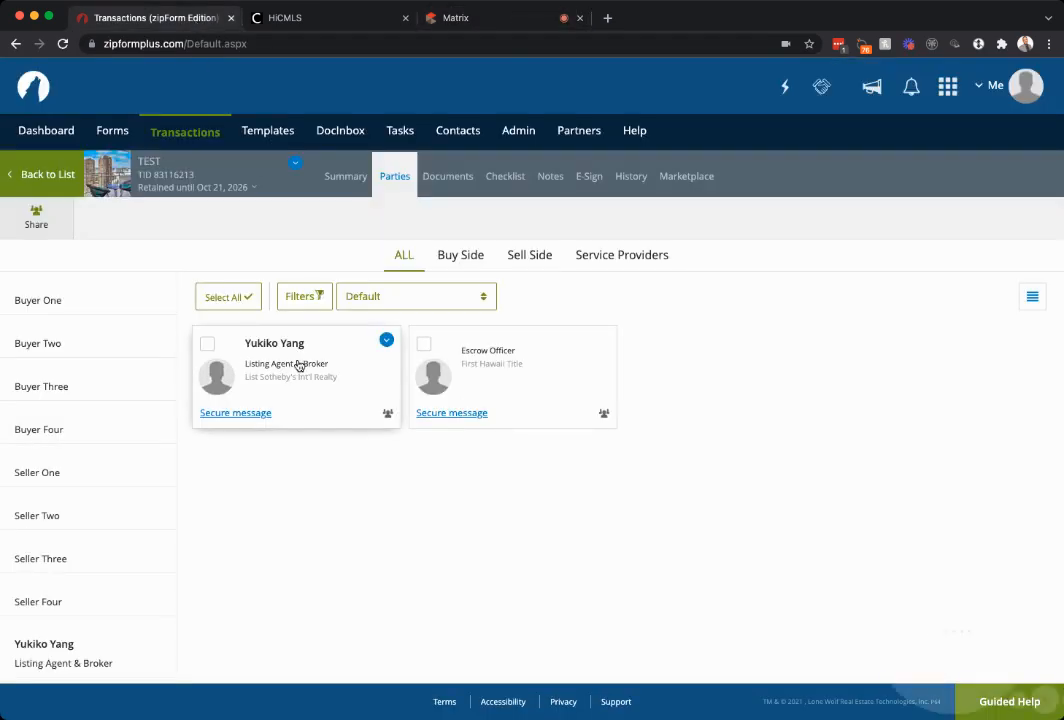
pyautogui.click(359, 349)
pyautogui.scroll(-2, 535, 321)
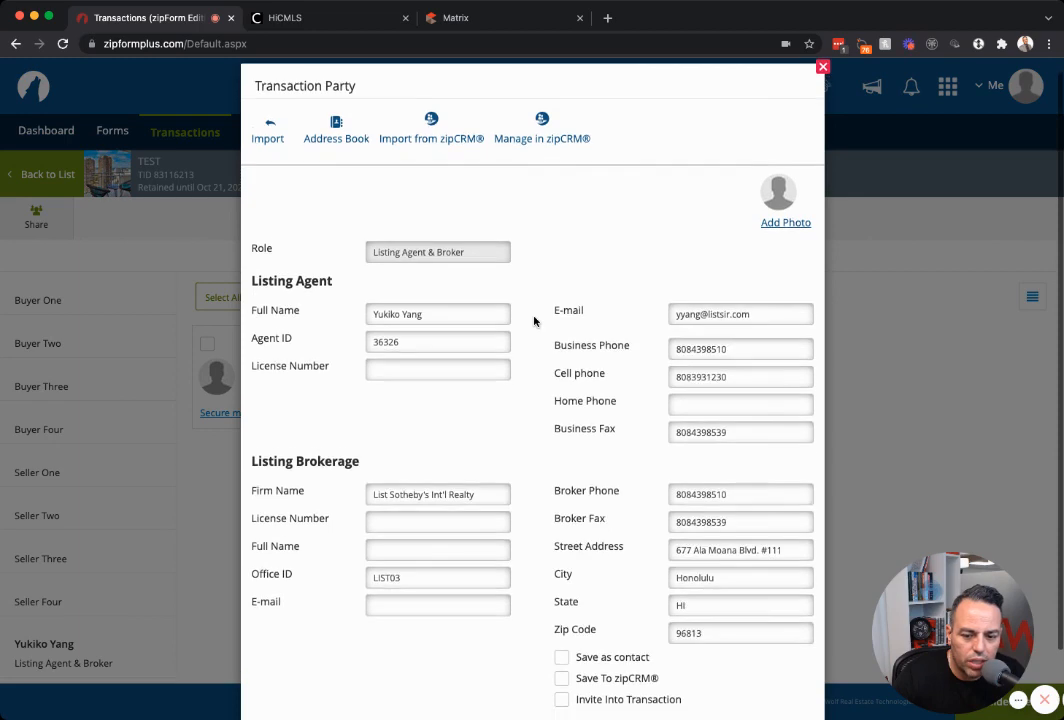
pyautogui.scroll(-1, 534, 321)
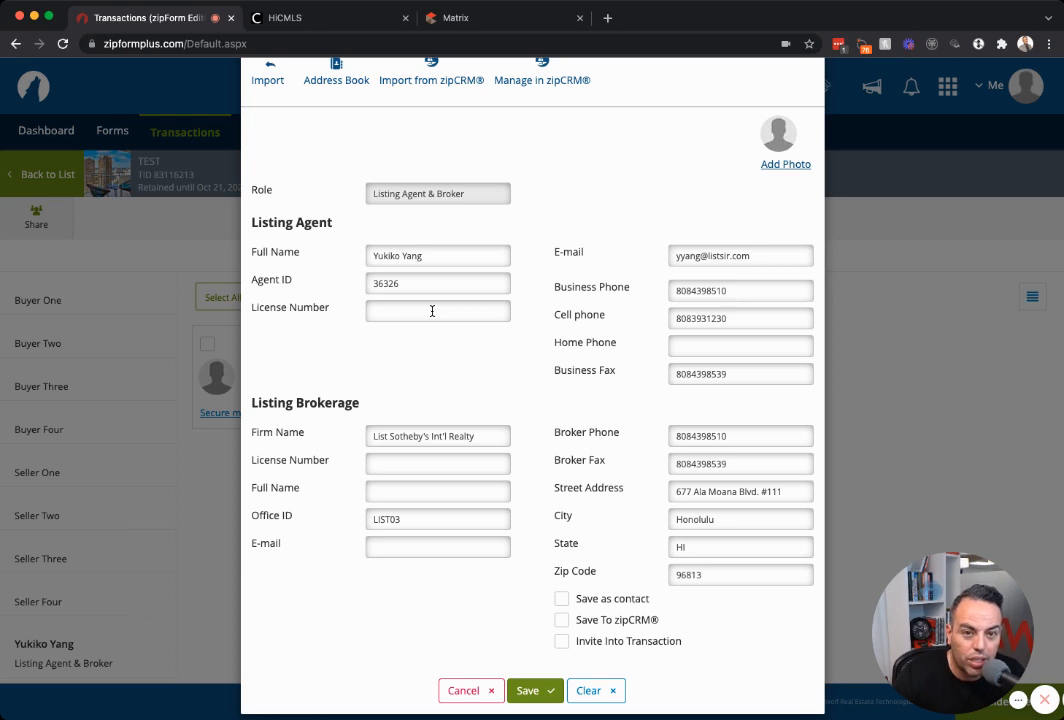
# Enter the listing agent's license number, copied from the MLS listing, in the agent License Number field.
pyautogui.click(458, 19)
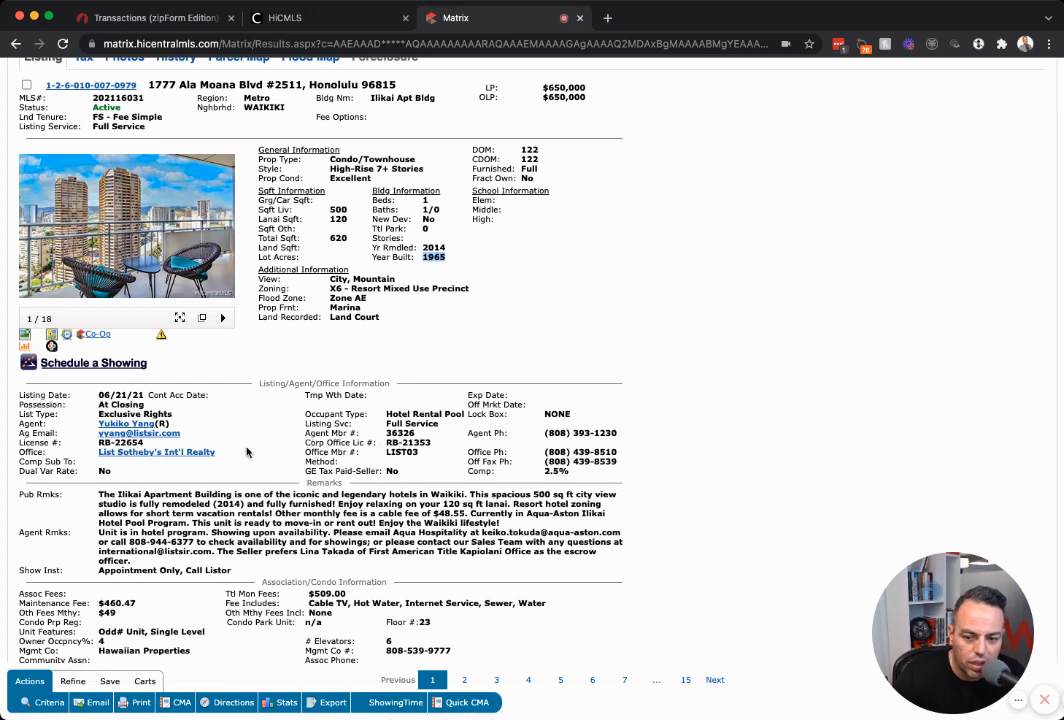
pyautogui.moveTo(148, 443); pyautogui.dragTo(118, 442)
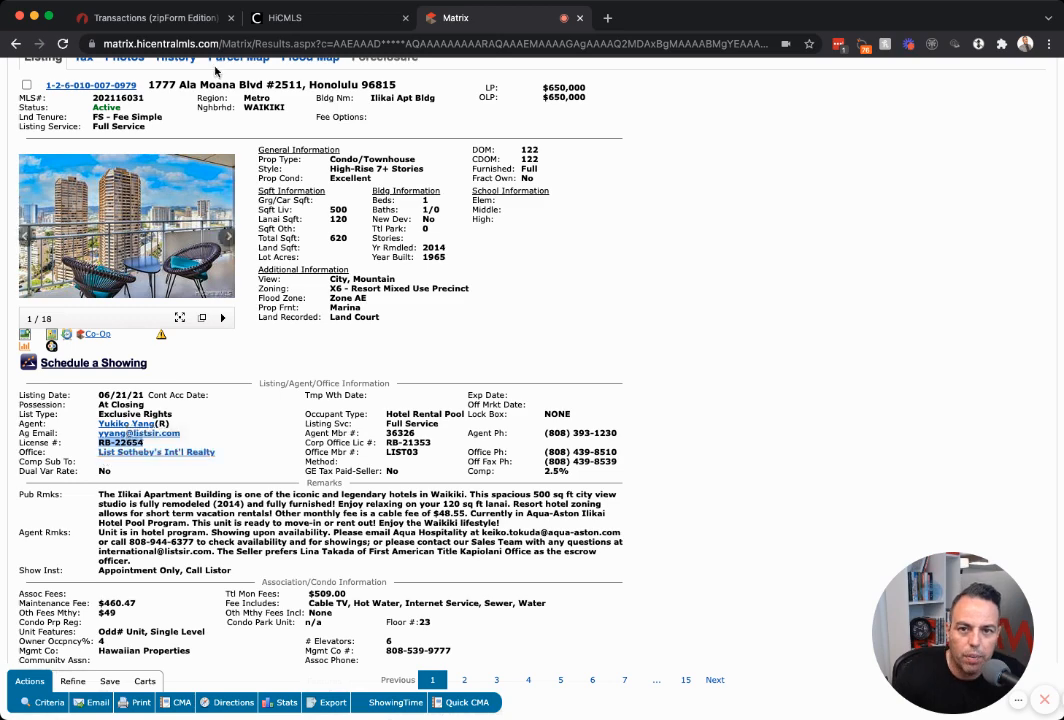
pyautogui.click(150, 17)
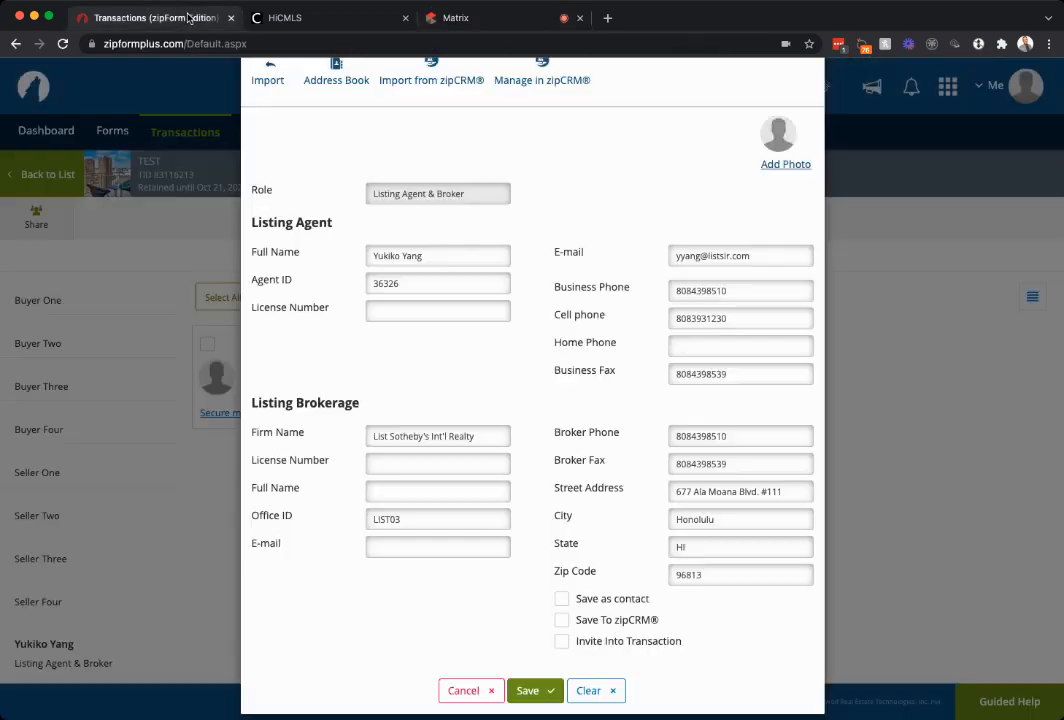
pyautogui.click(404, 309)
pyautogui.write('RB-22654')
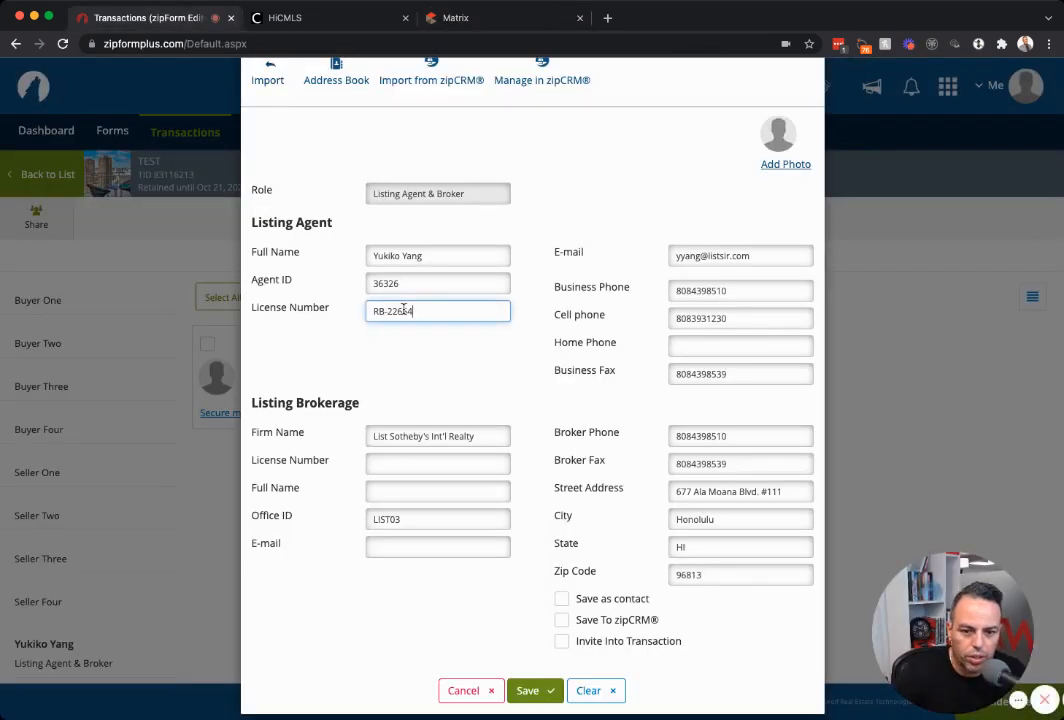
pyautogui.click(420, 382)
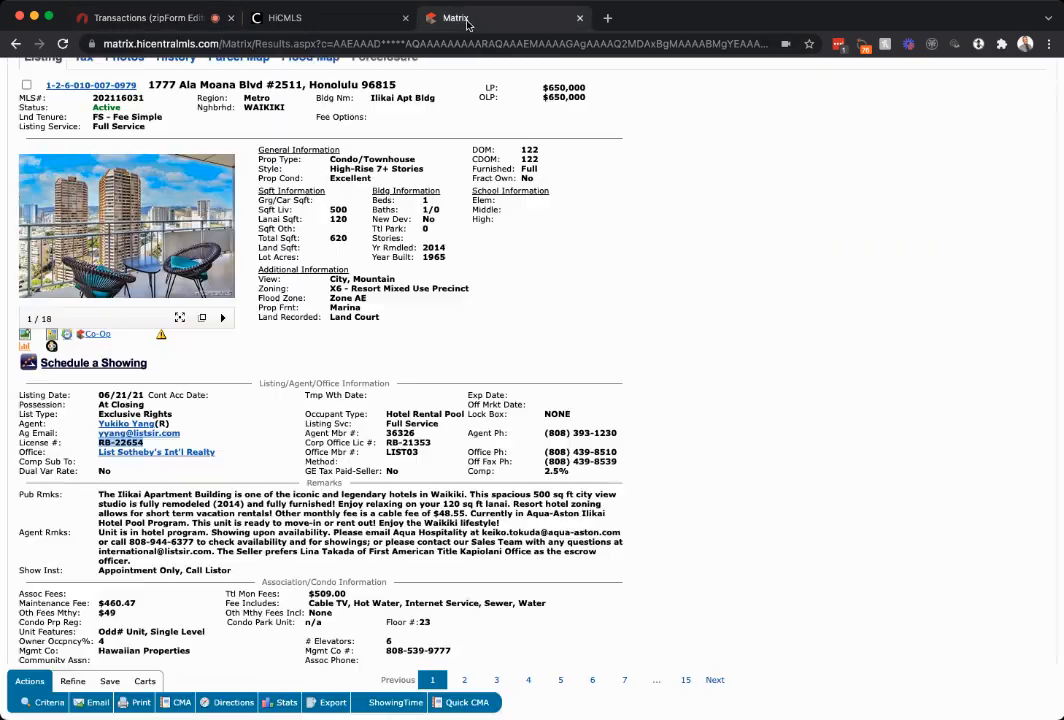
# Paste the listing's Corp Office license number into the broker License Number field and save the party.
pyautogui.click(445, 17)
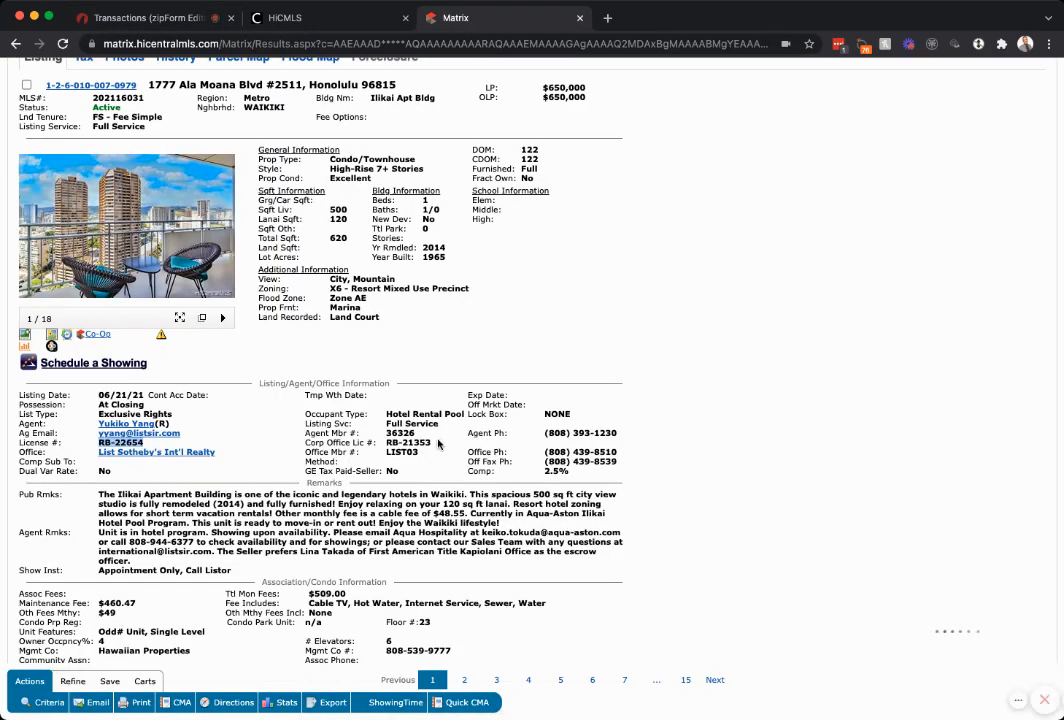
pyautogui.moveTo(436, 443); pyautogui.dragTo(387, 441)
pyautogui.press('super+c')
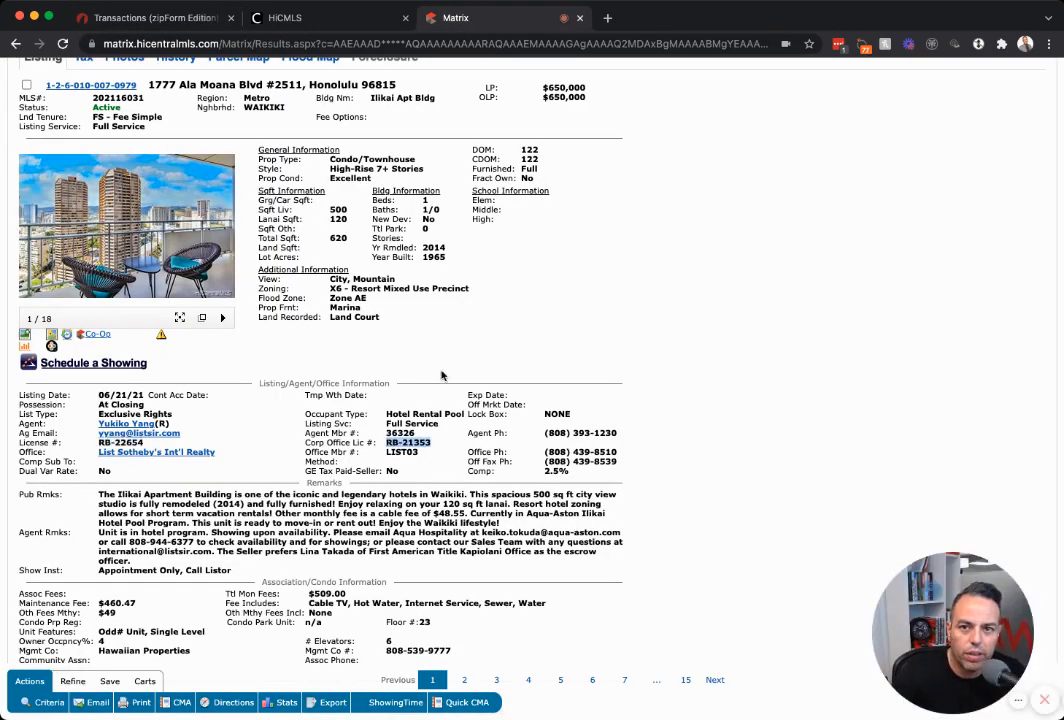
pyautogui.click(150, 18)
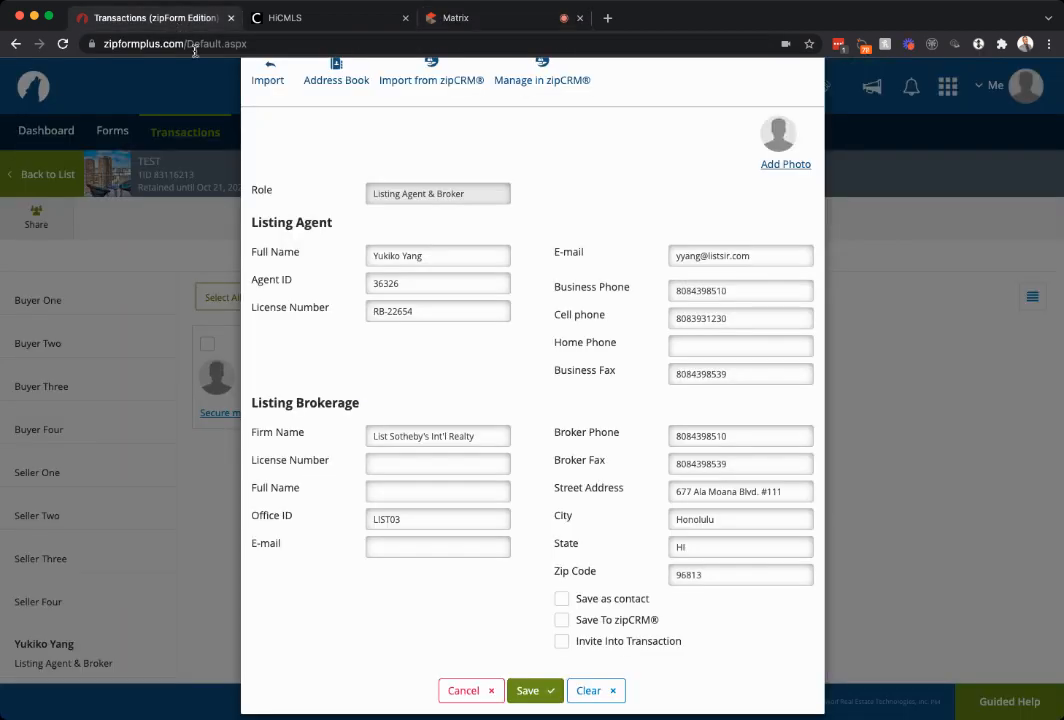
pyautogui.click(400, 465)
pyautogui.press('super+v')
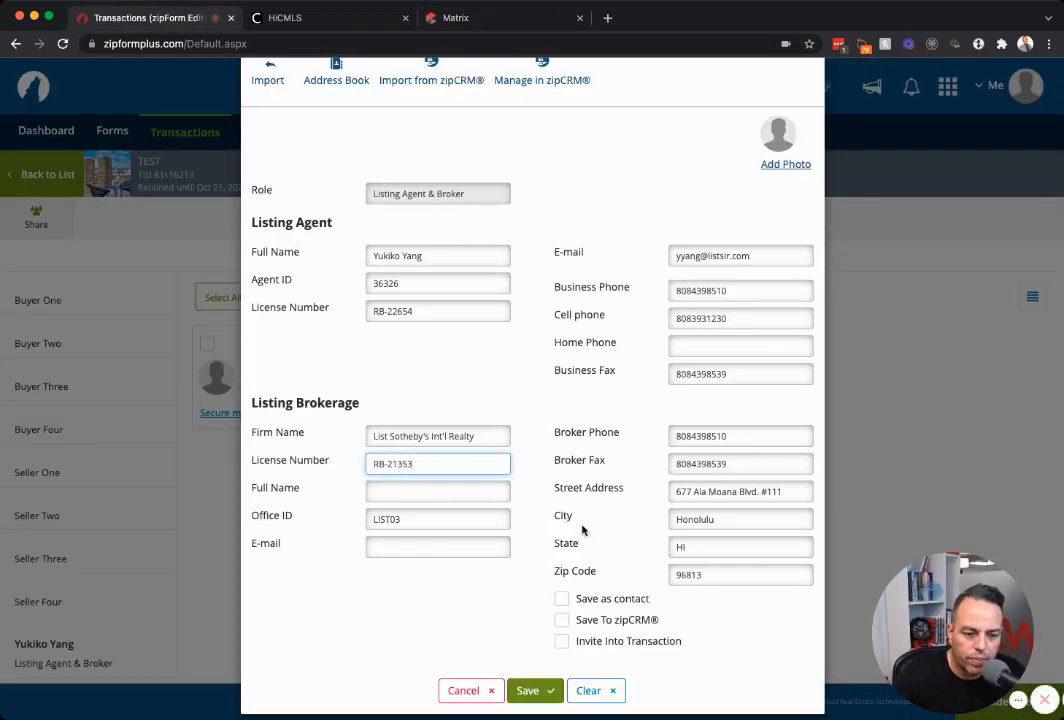
pyautogui.scroll(-1, 548, 600)
pyautogui.click(542, 675)
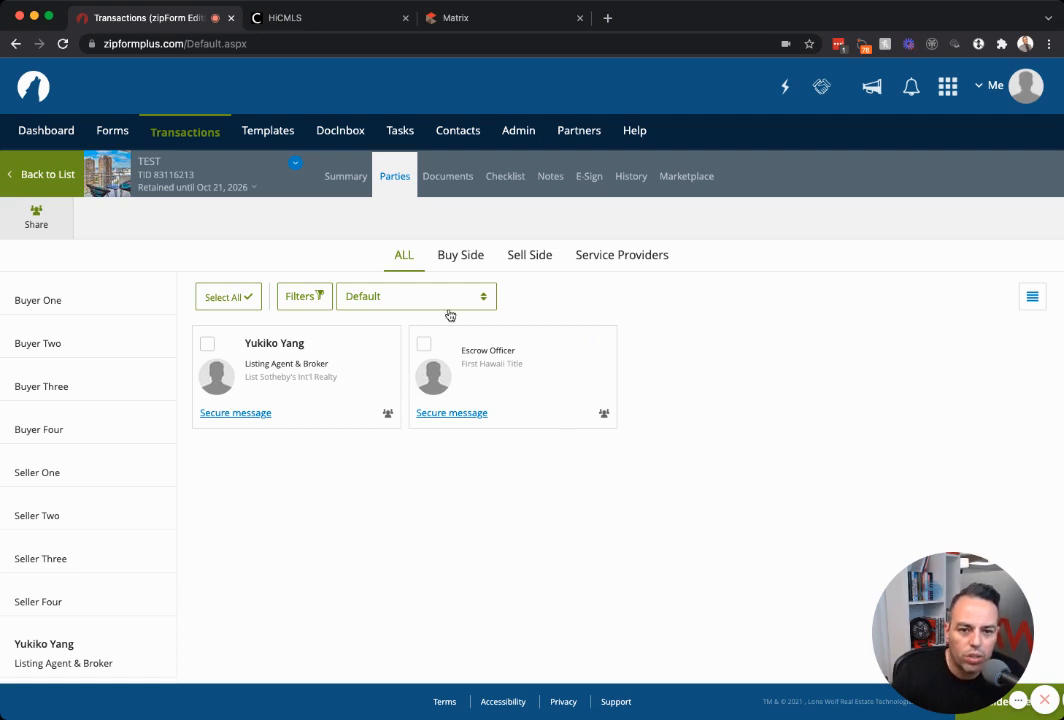
# On the Buy Side, start Buyer One and enter the first buyer's first and last name in capitals.
pyautogui.click(527, 256)
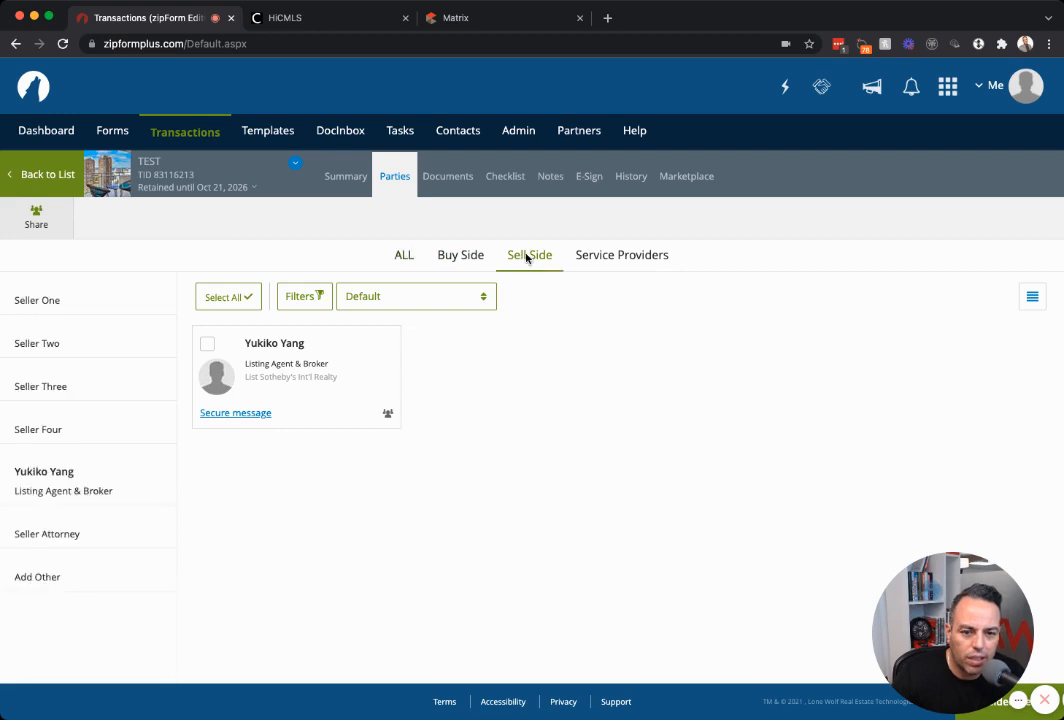
pyautogui.click(468, 261)
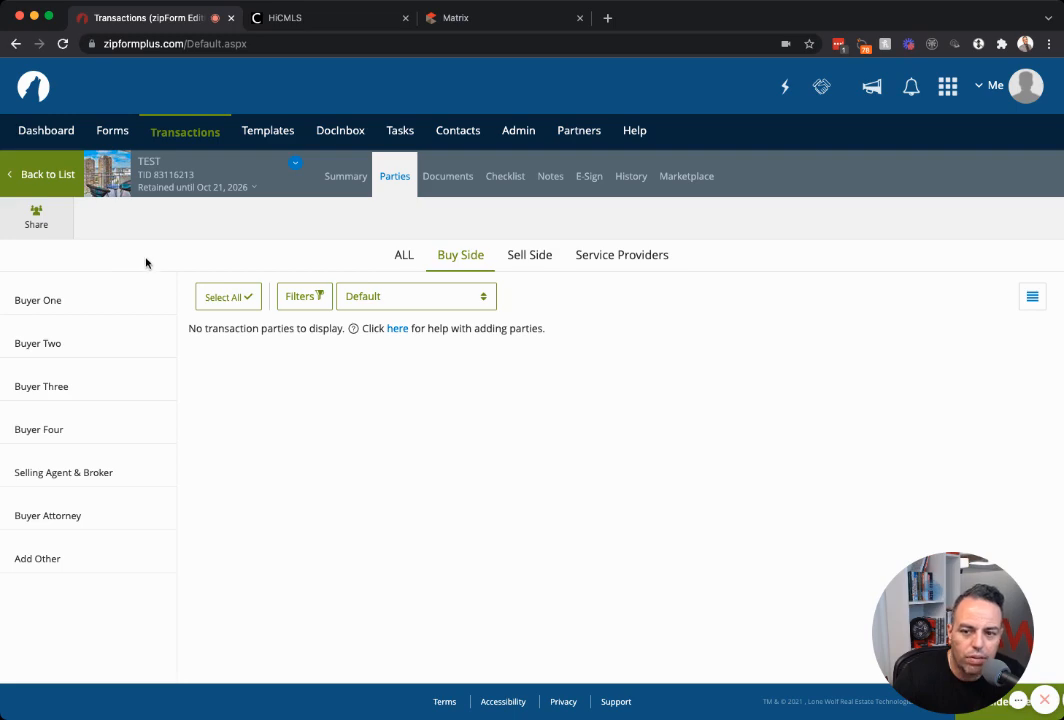
pyautogui.click(38, 302)
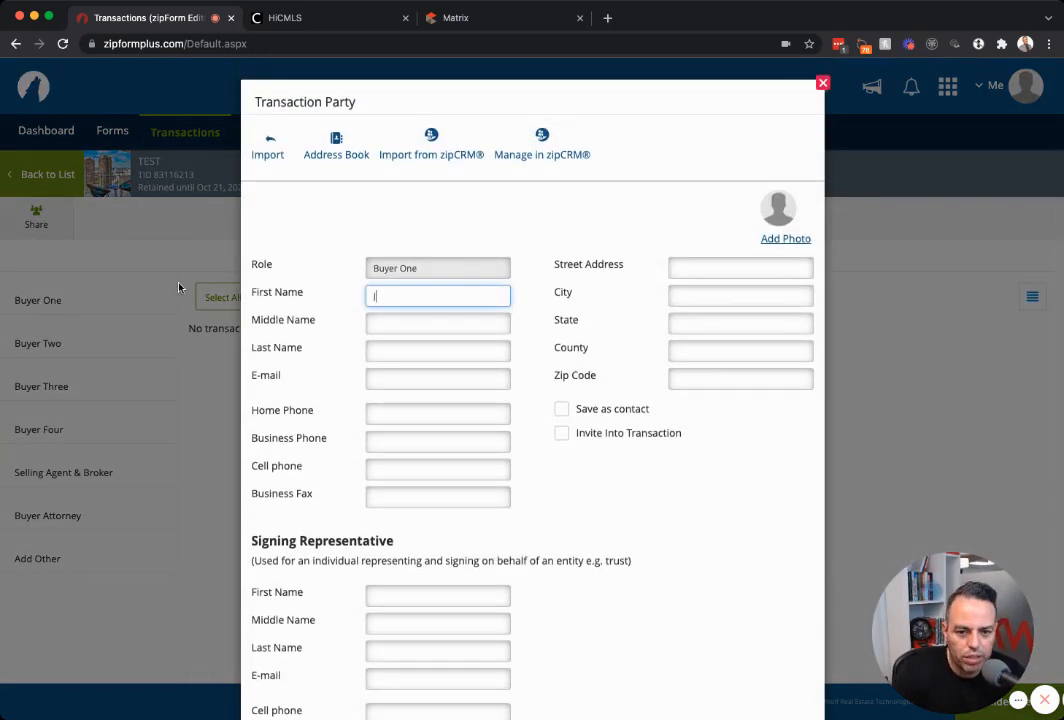
pyautogui.write('JOHN')
pyautogui.press('Tab')
pyautogui.press('Tab')
pyautogui.write('SMITH')
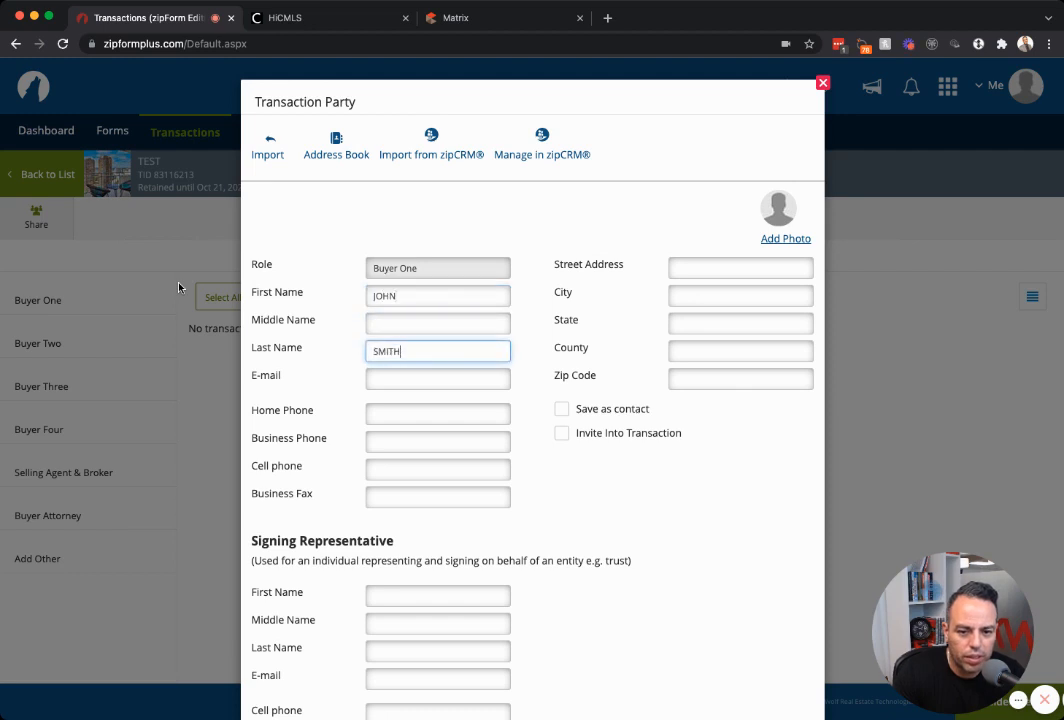
pyautogui.click(532, 430)
pyautogui.scroll(-2, 534, 431)
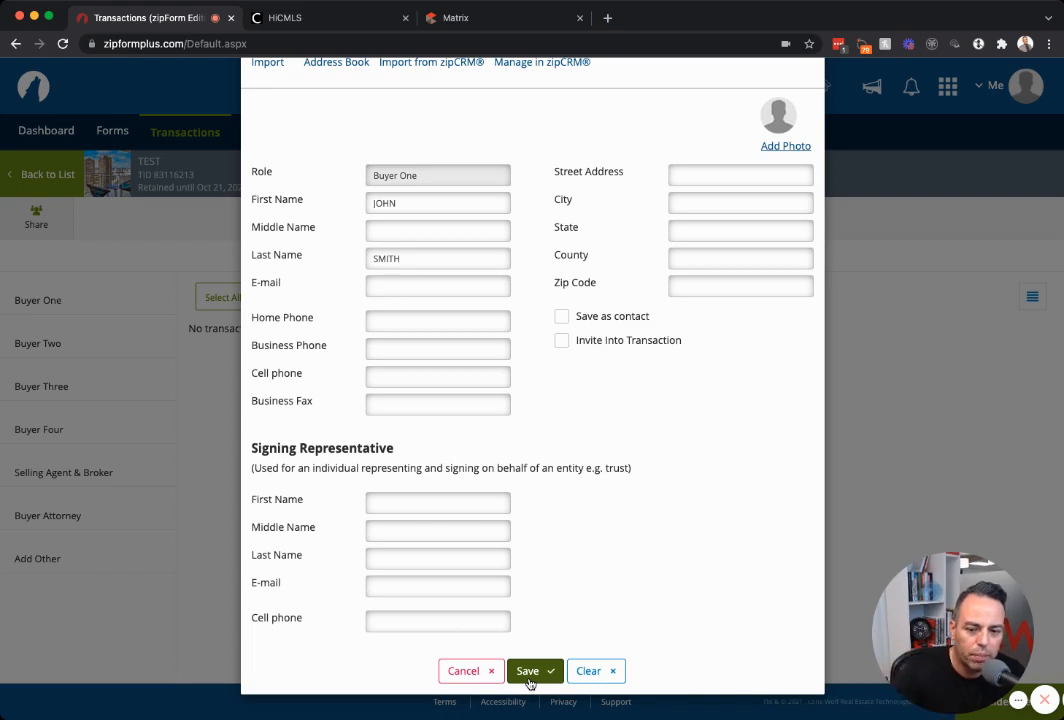
# Retype Buyer One's first and last name in normal capitalization and save the party.
pyautogui.doubleClick(381, 202)
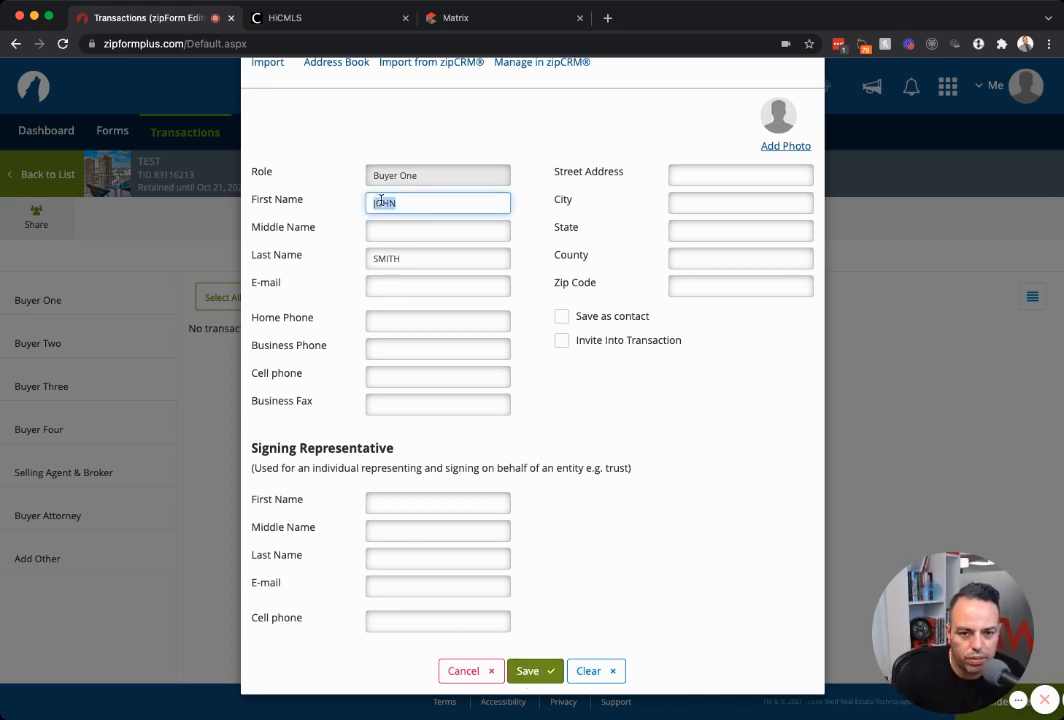
pyautogui.write('John')
pyautogui.press('Tab')
pyautogui.press('Tab')
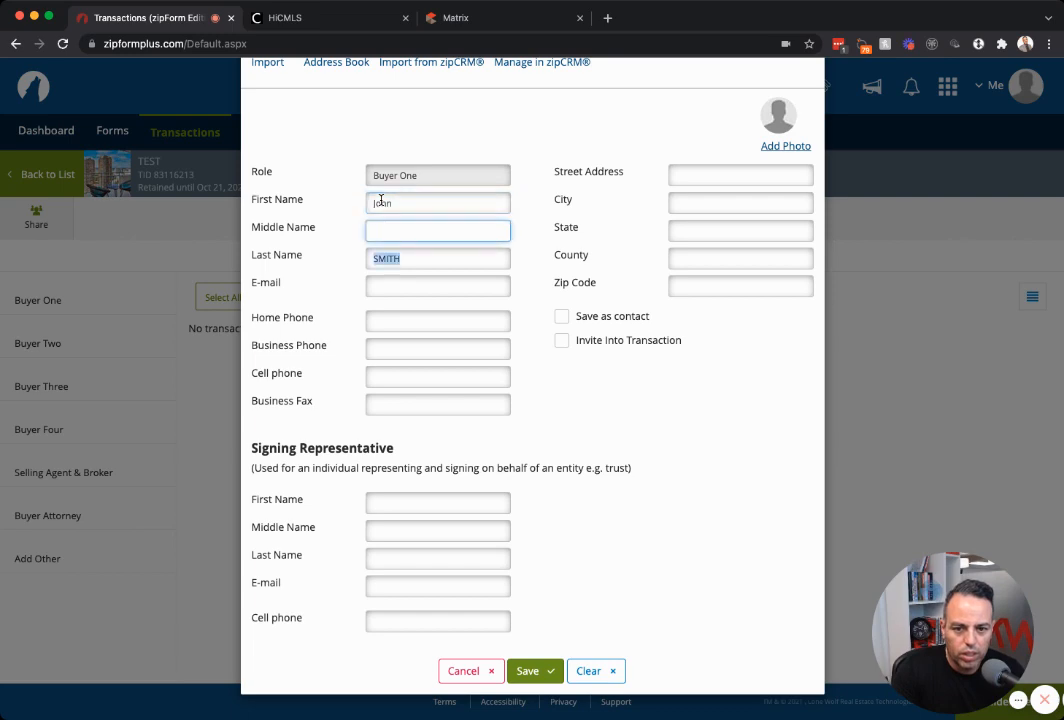
pyautogui.write('Smith')
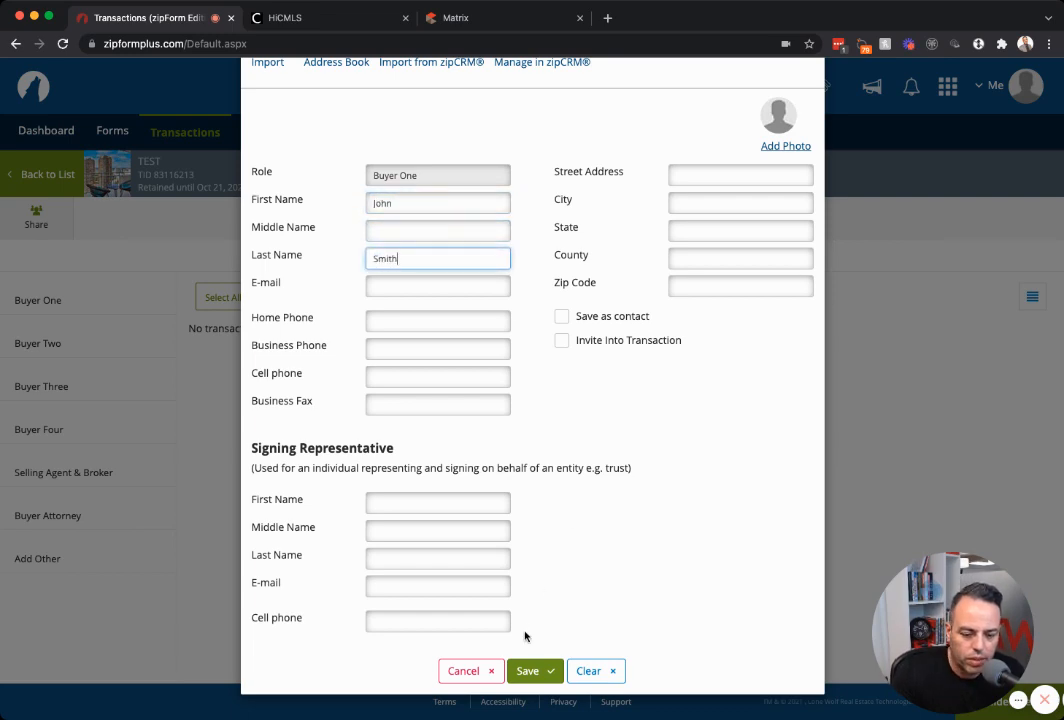
pyautogui.click(528, 671)
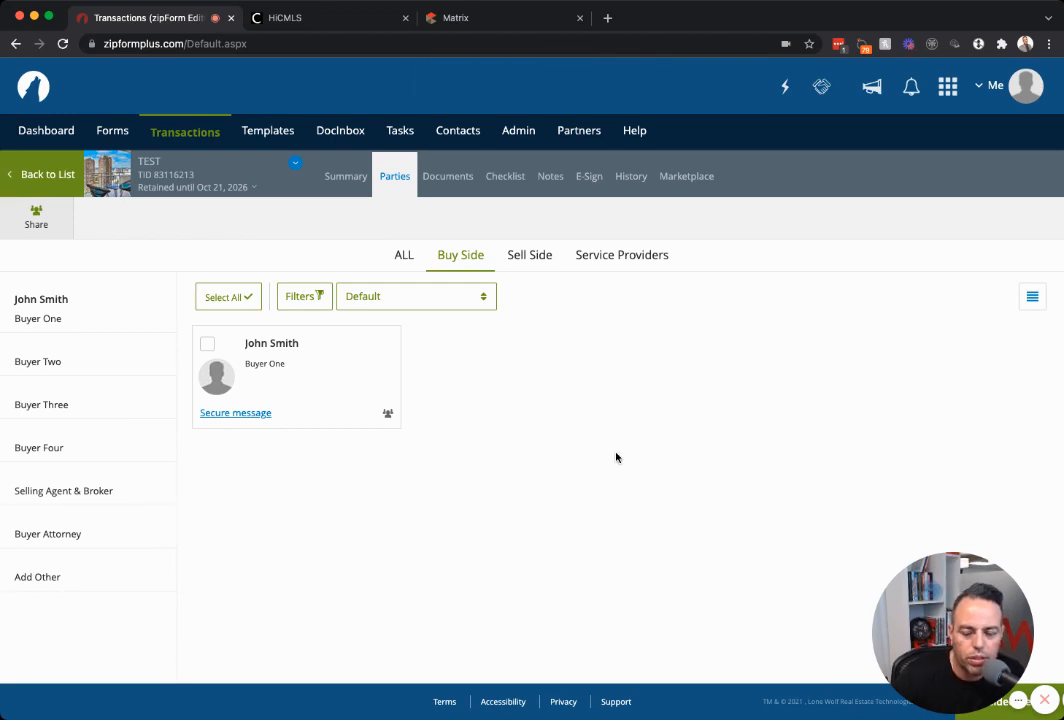
# Add Buyer Two with the second buyer's first and last name and save it.
pyautogui.click(97, 369)
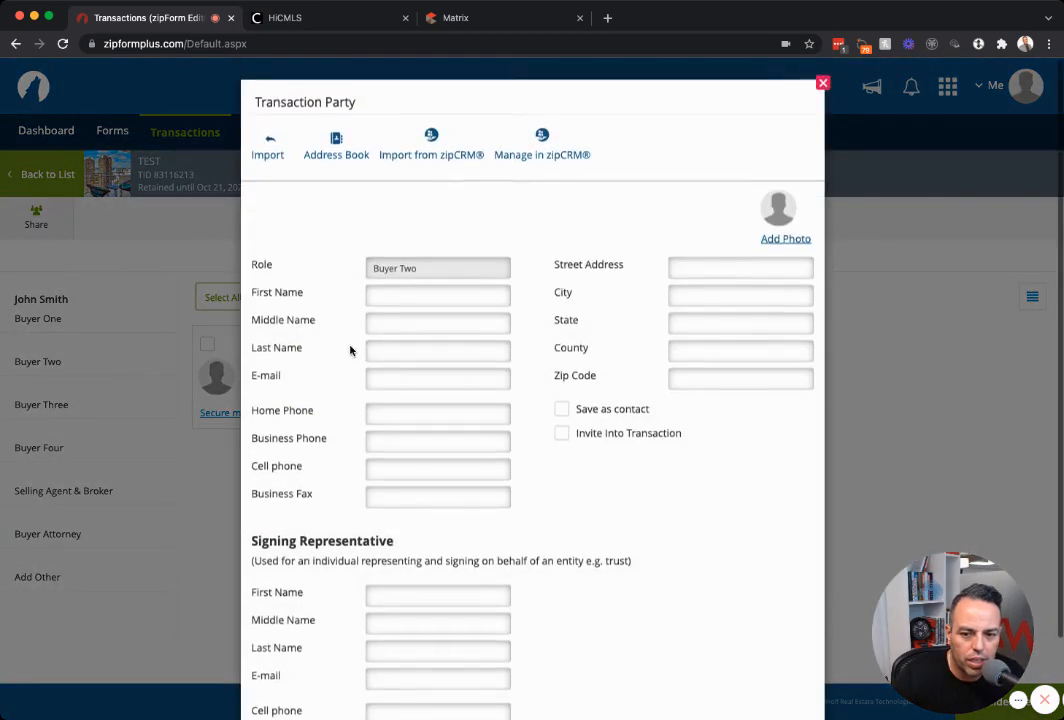
pyautogui.click(399, 297)
pyautogui.write('Sally')
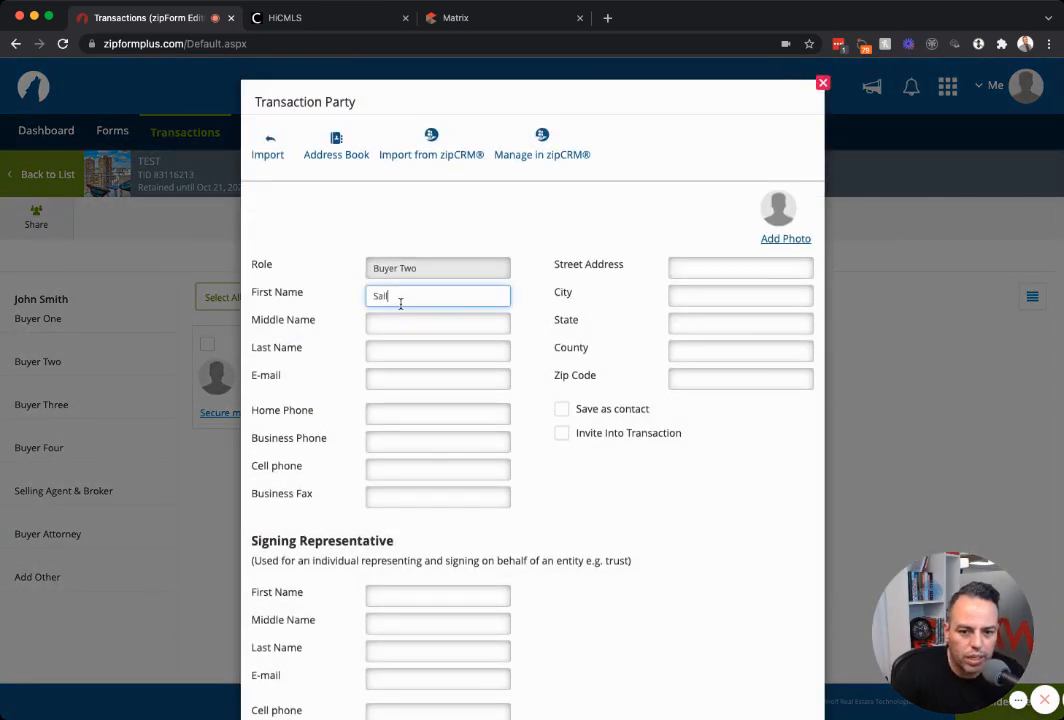
pyautogui.press('Tab')
pyautogui.press('Tab')
pyautogui.write('Smith')
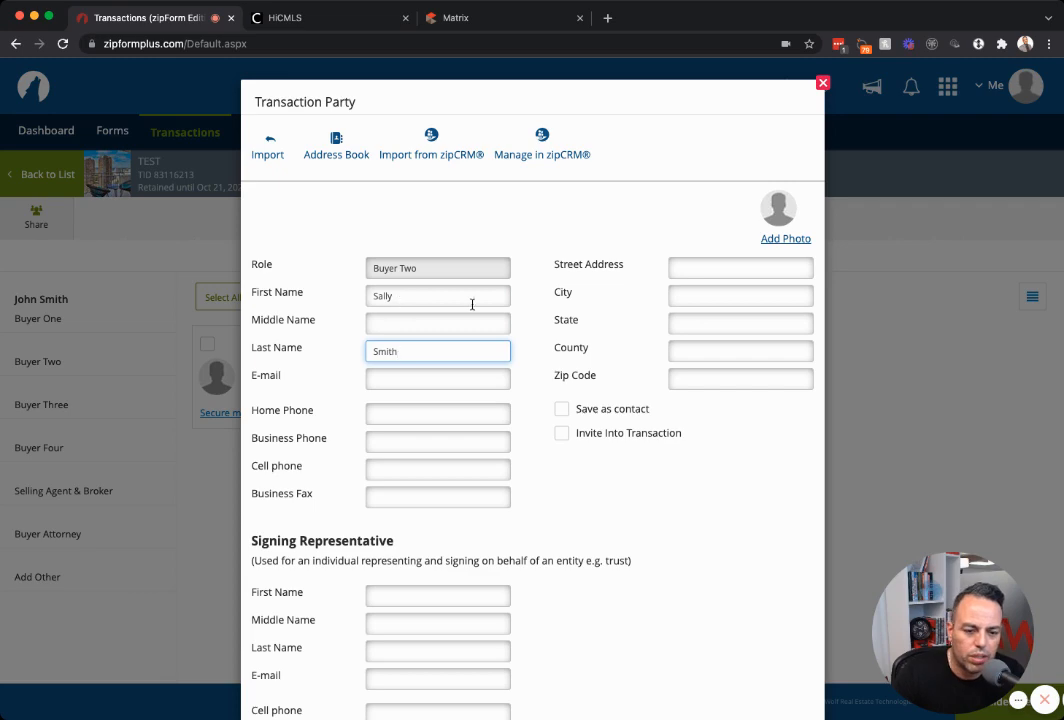
pyautogui.scroll(-2, 480, 305)
pyautogui.click(529, 672)
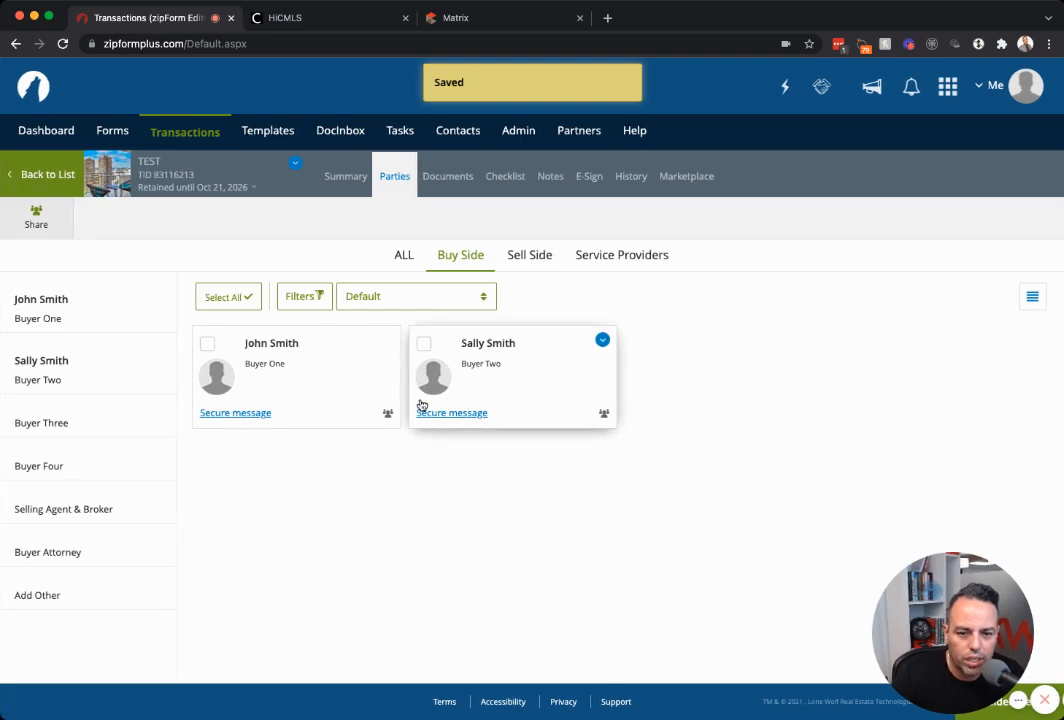
pyautogui.click(21, 502)
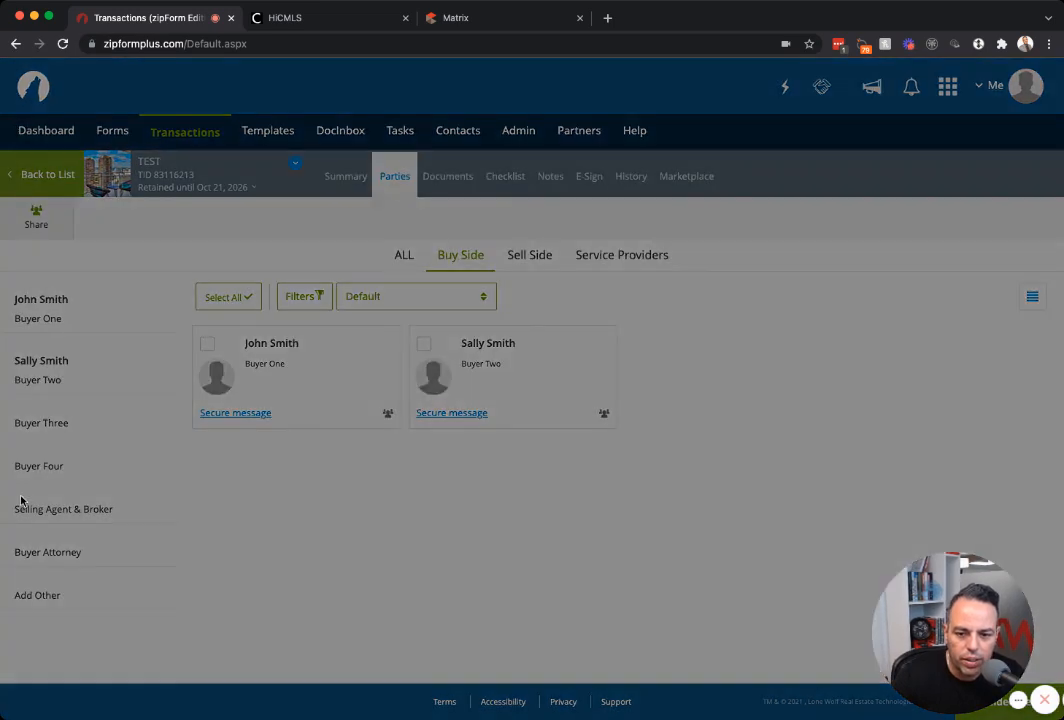
# Fill in the selling agent's full name, agent ID and license number, then save the Selling Agent & Broker party.
pyautogui.scroll(-2, 439, 432)
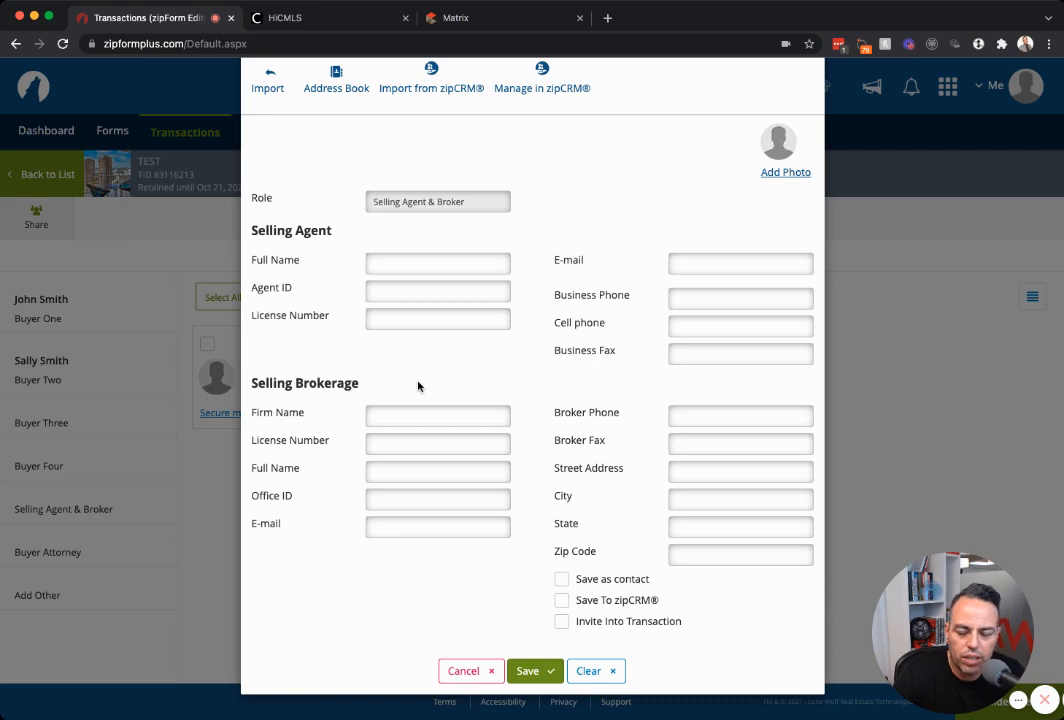
pyautogui.click(394, 266)
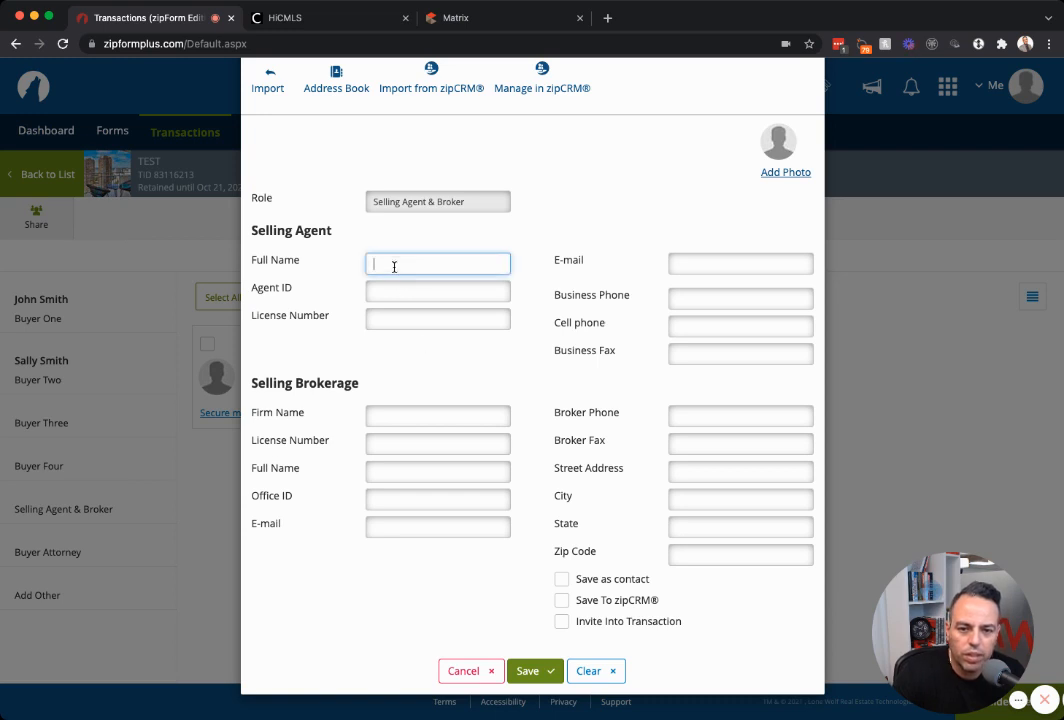
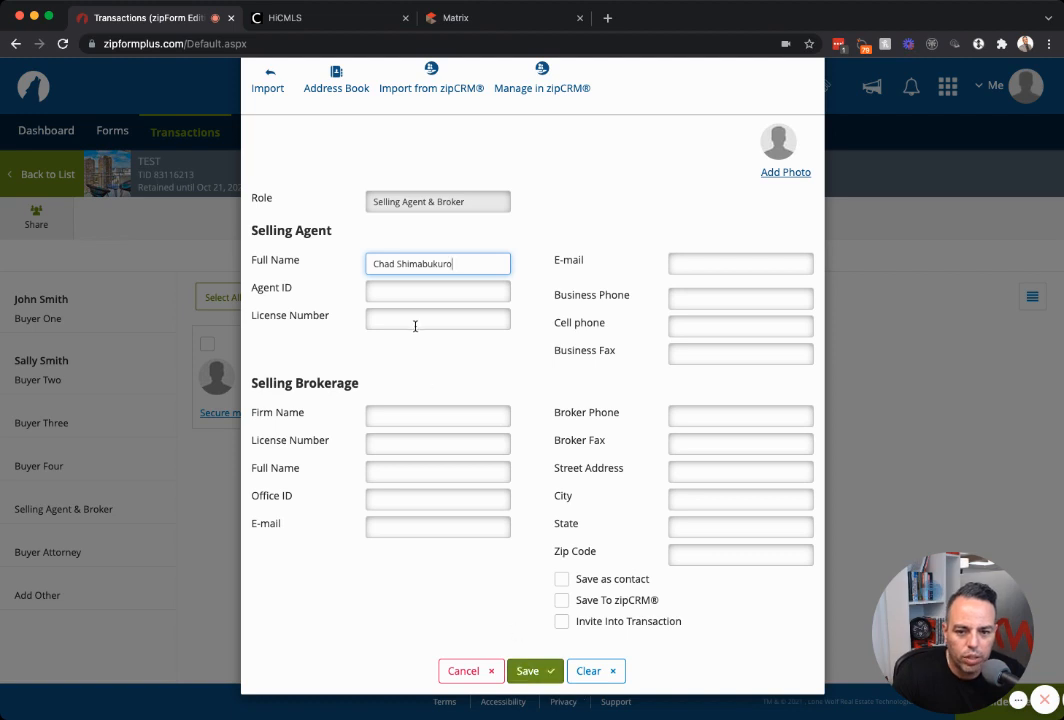
pyautogui.click(405, 290)
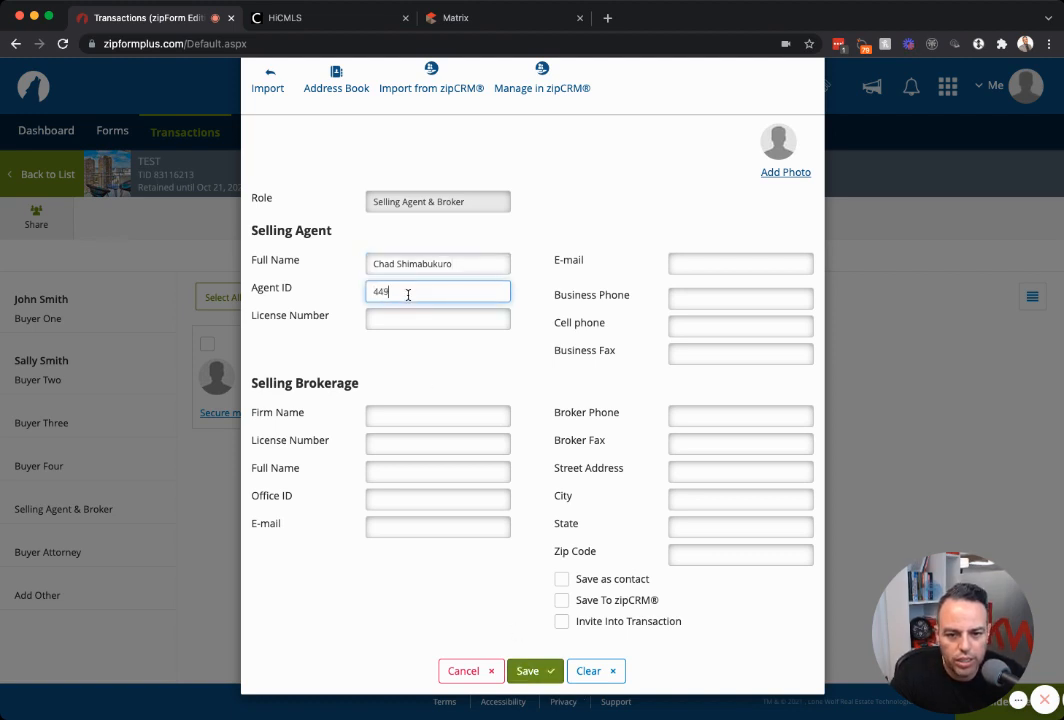
pyautogui.click(415, 323)
pyautogui.write('RB')
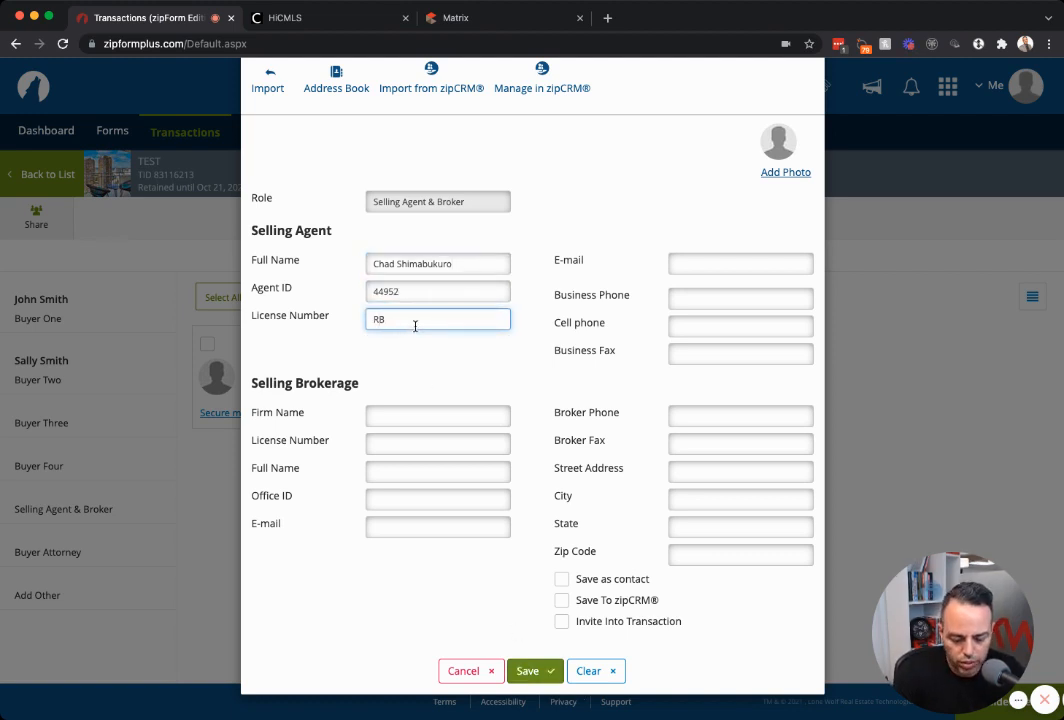
pyautogui.write('-22244')
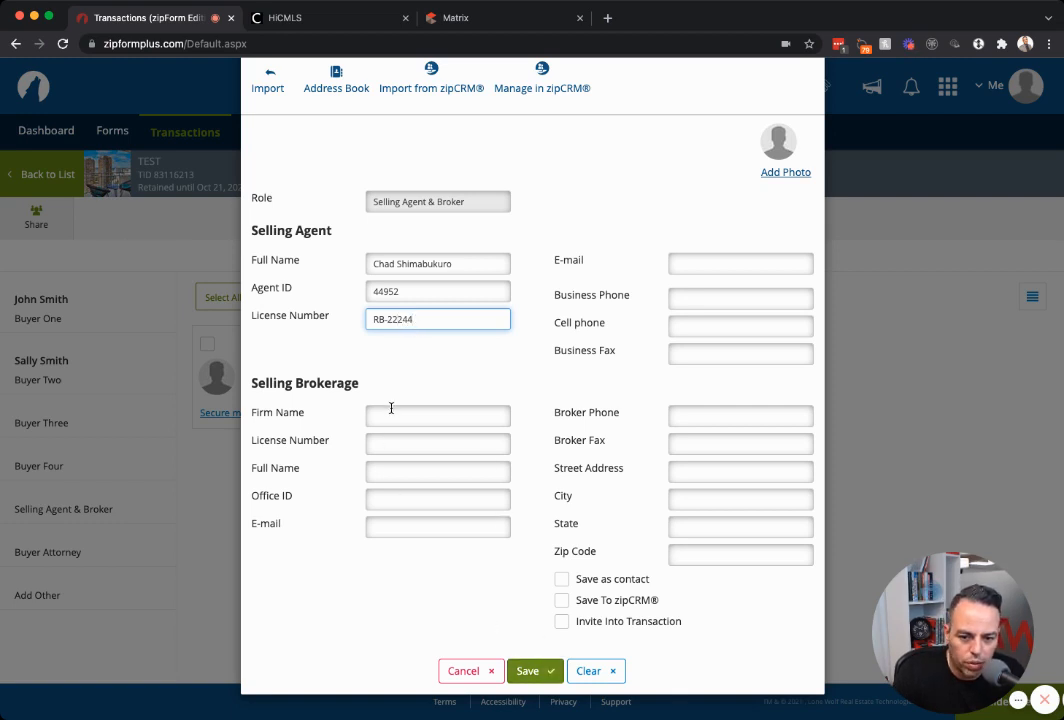
pyautogui.click(525, 673)
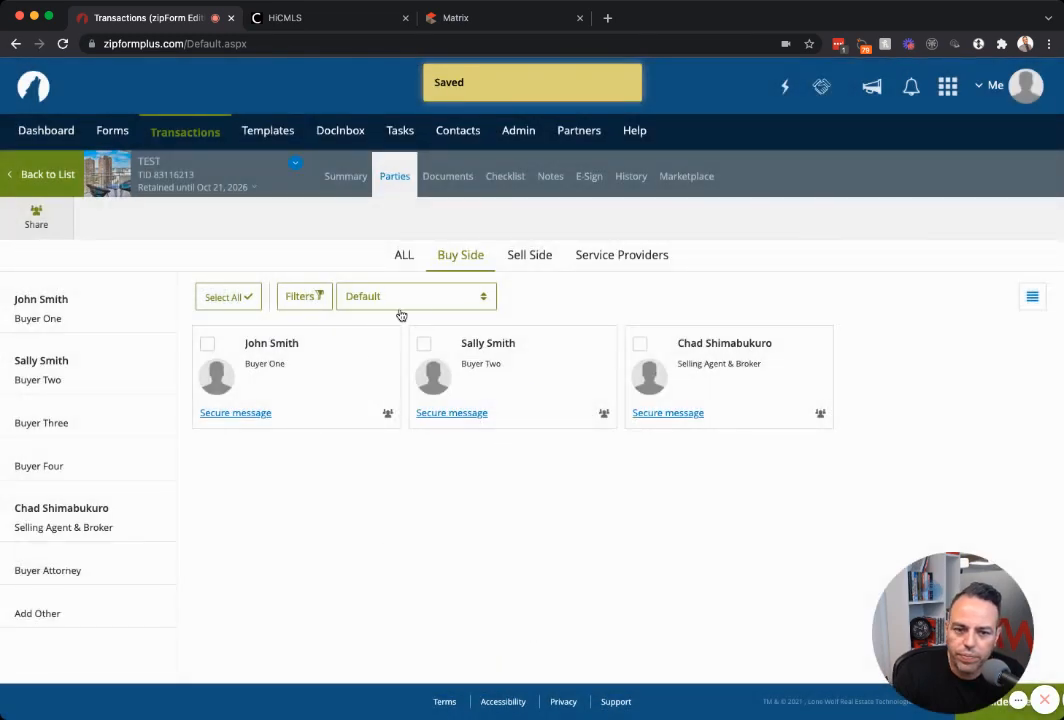
# Under Service Providers, replace the Escrow Officer's company name with 1234 Escrow and save.
pyautogui.click(527, 259)
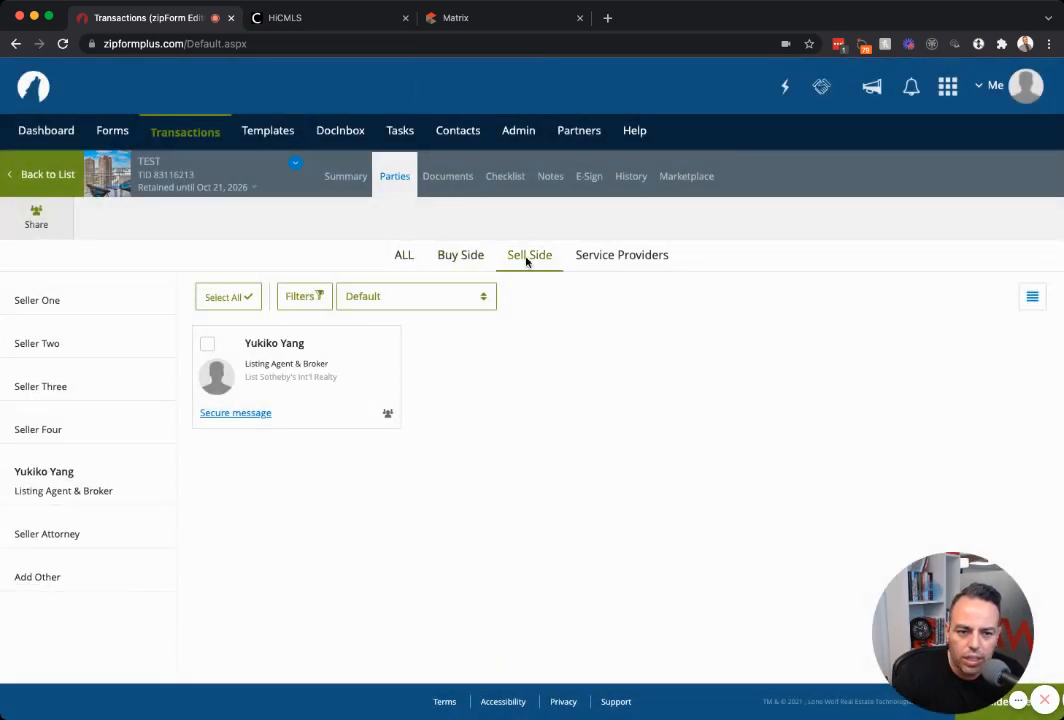
pyautogui.click(471, 257)
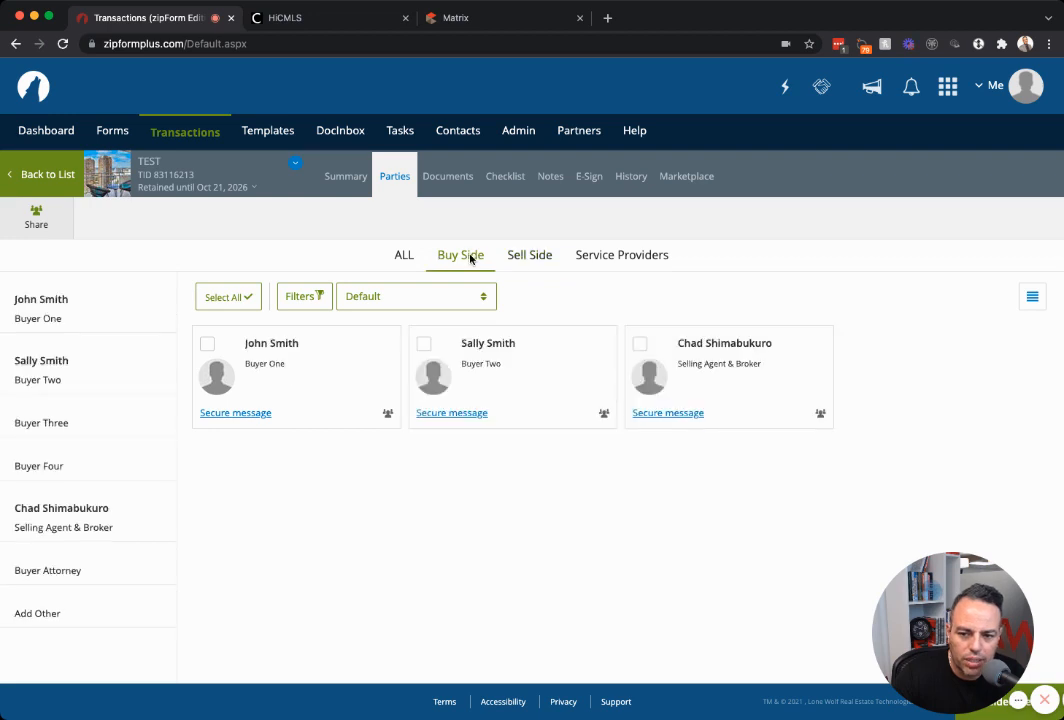
pyautogui.click(596, 262)
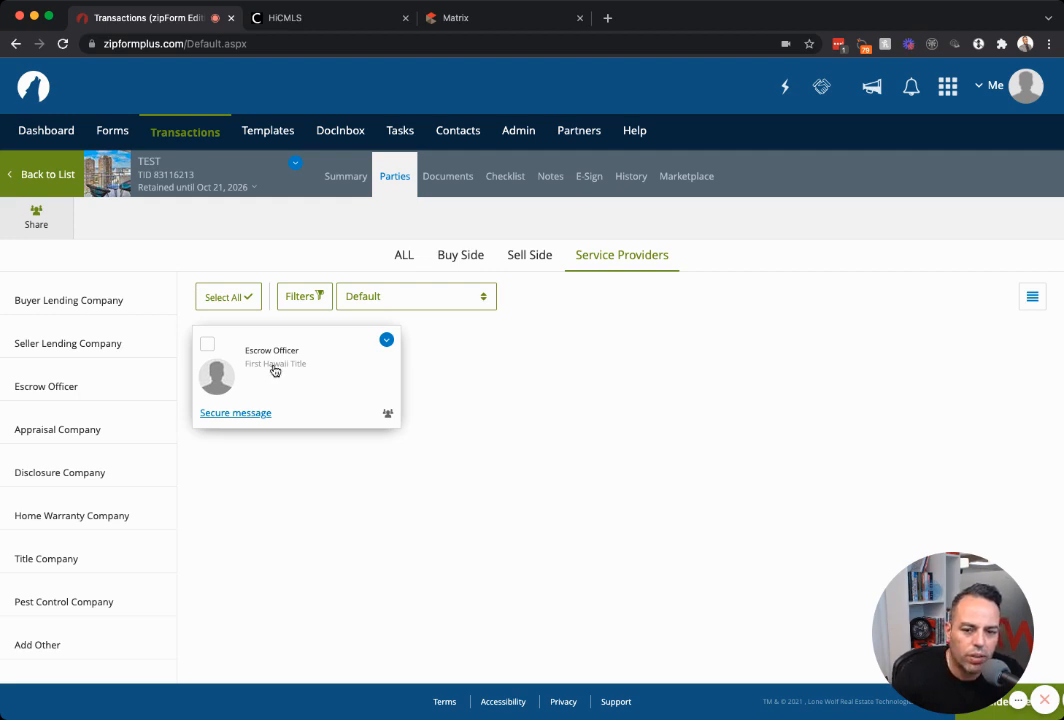
pyautogui.click(346, 369)
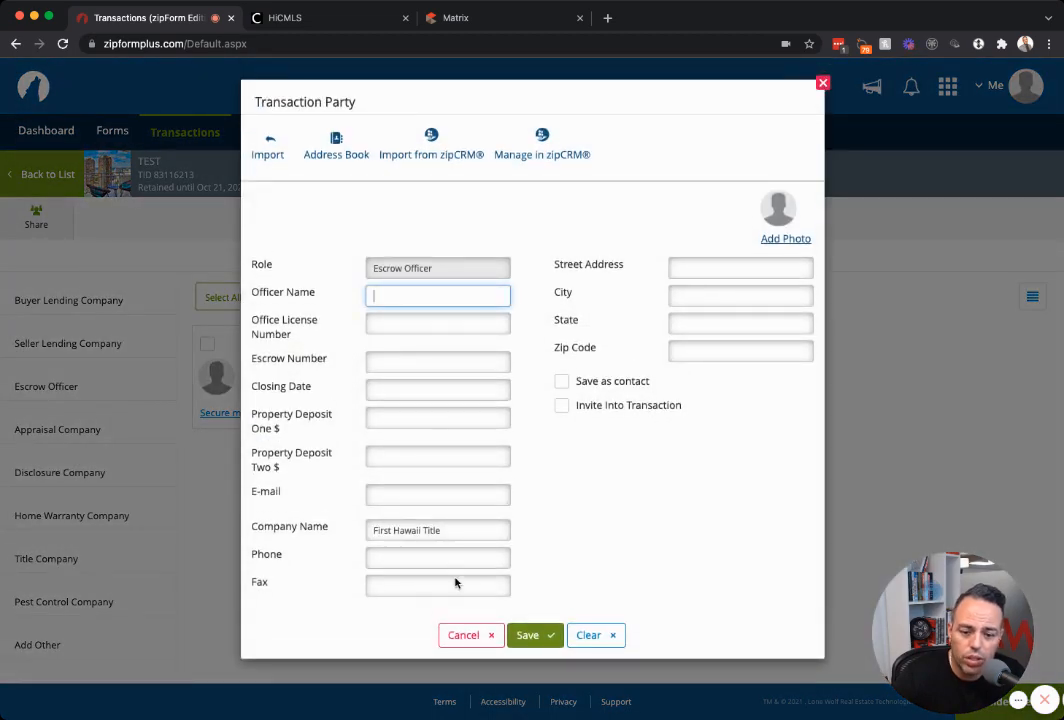
pyautogui.tripleClick(409, 529)
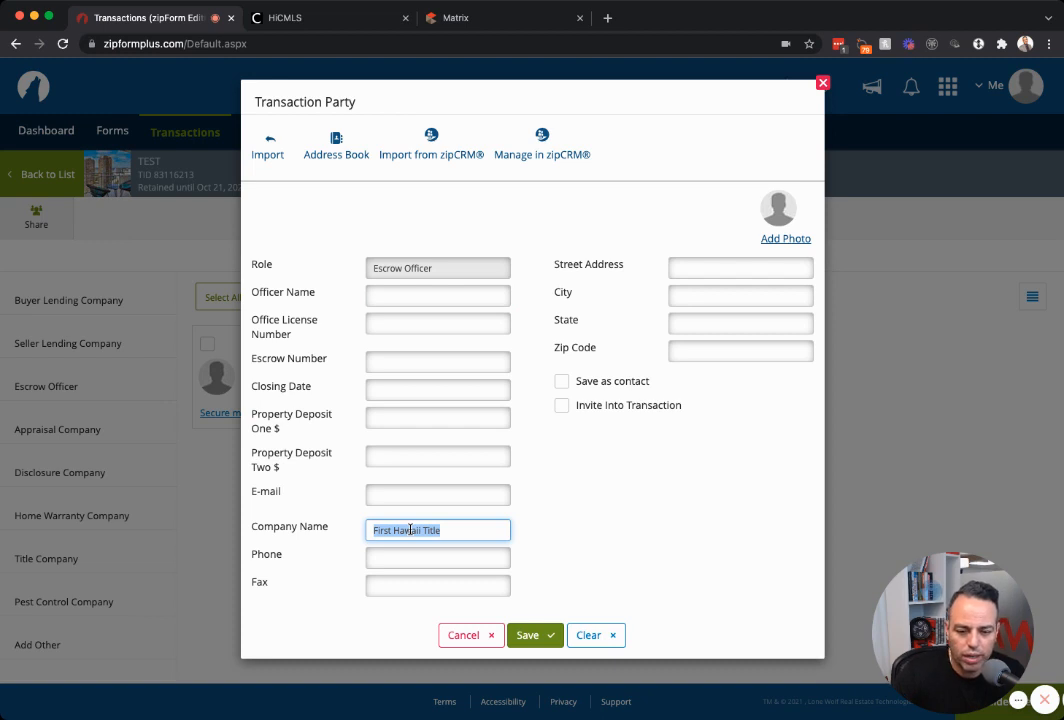
pyautogui.write('1234 Escrow')
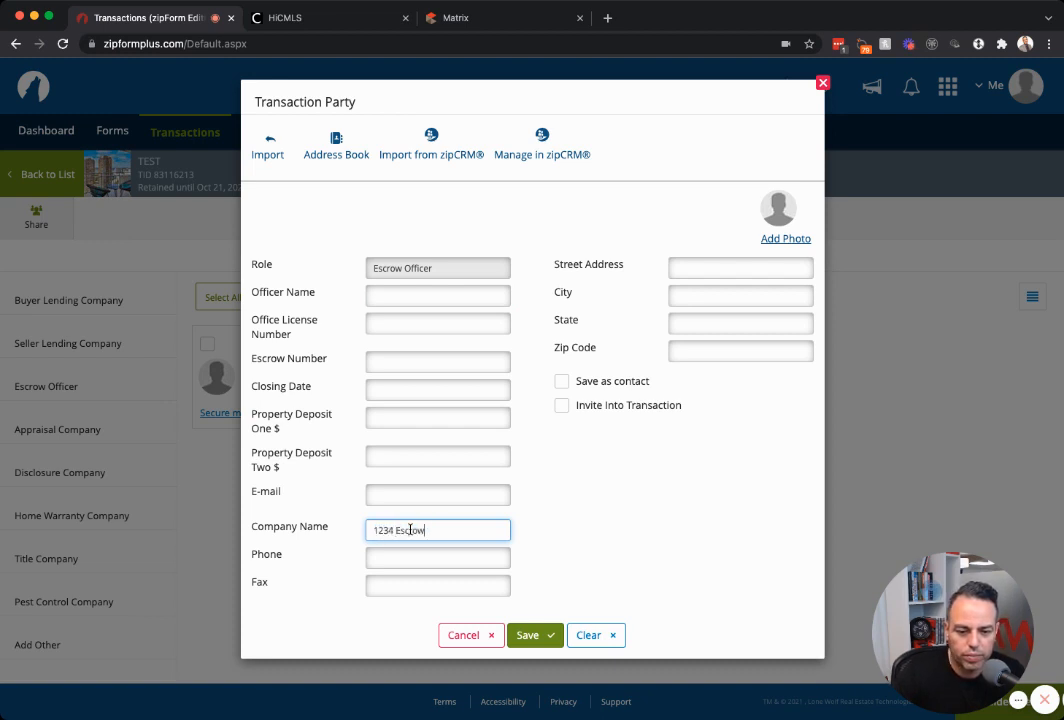
pyautogui.click(545, 635)
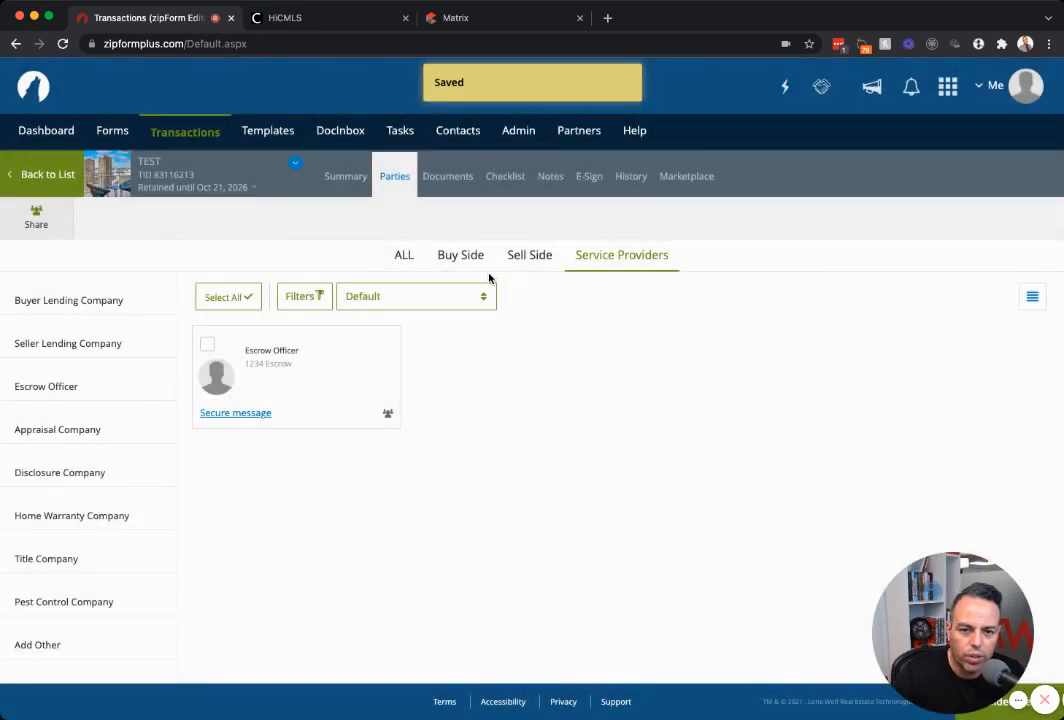
# Review the property summary, then return to the parties and view the Sell Side.
pyautogui.click(345, 176)
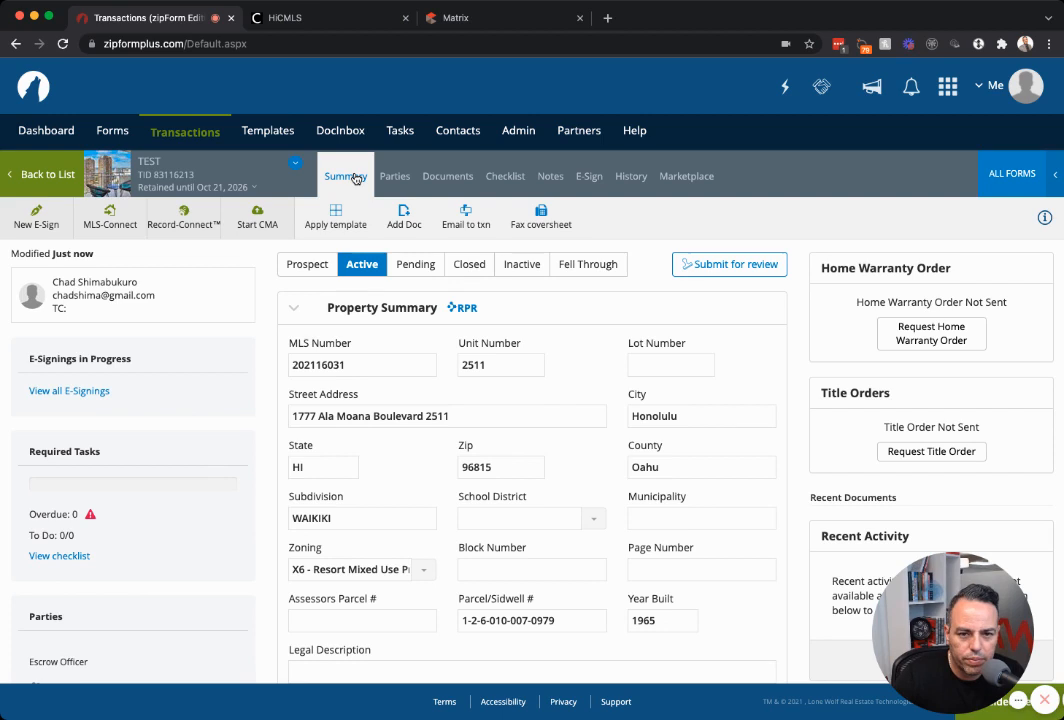
pyautogui.click(392, 177)
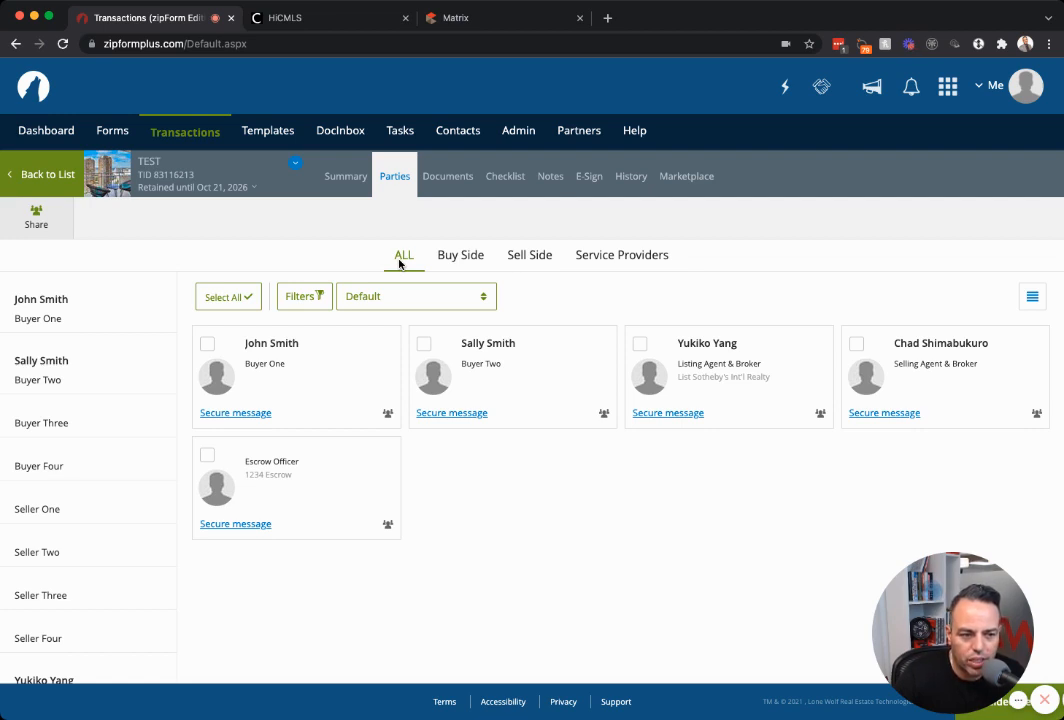
pyautogui.click(501, 255)
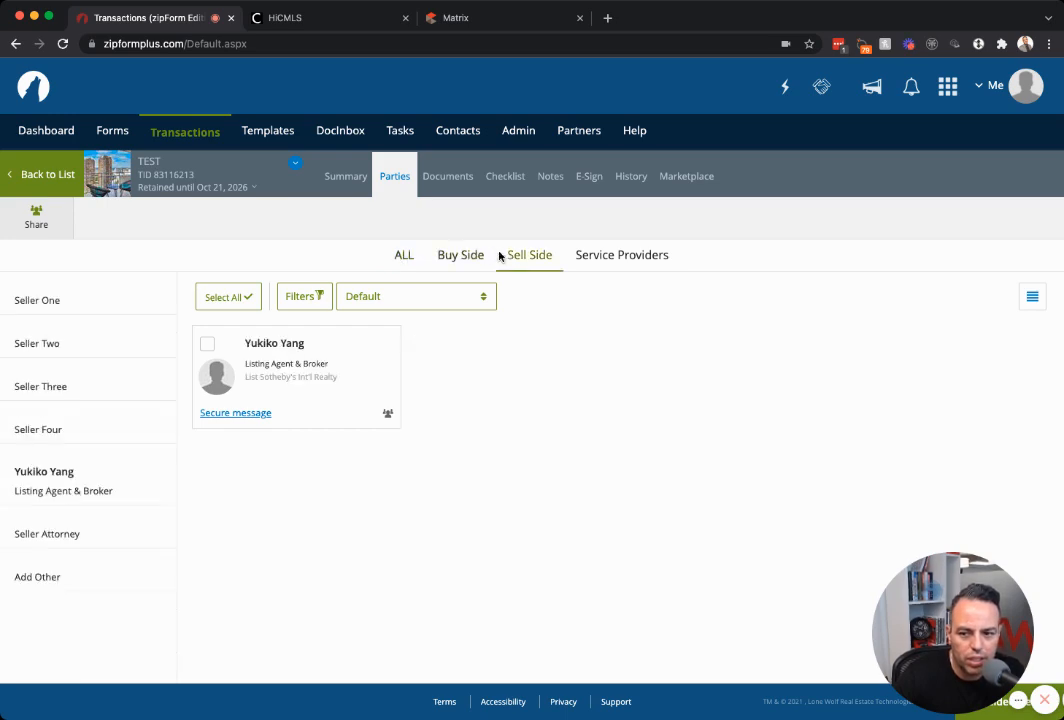
# Start Seller One and paste the owner's first name from the MLS tax record.
pyautogui.click(99, 304)
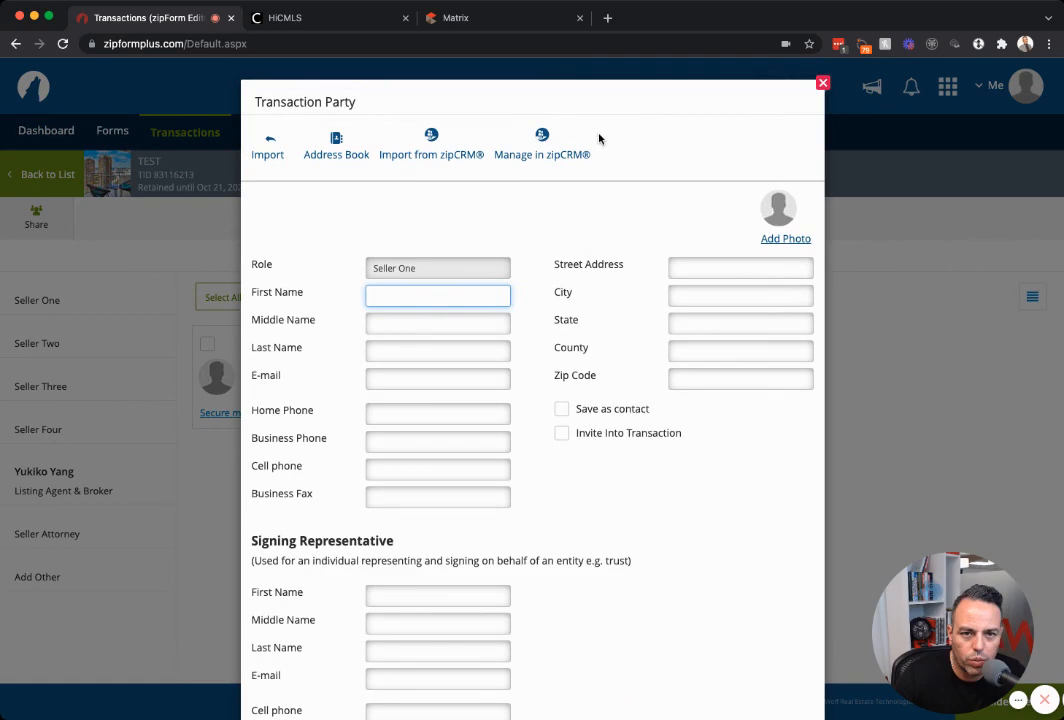
pyautogui.click(487, 20)
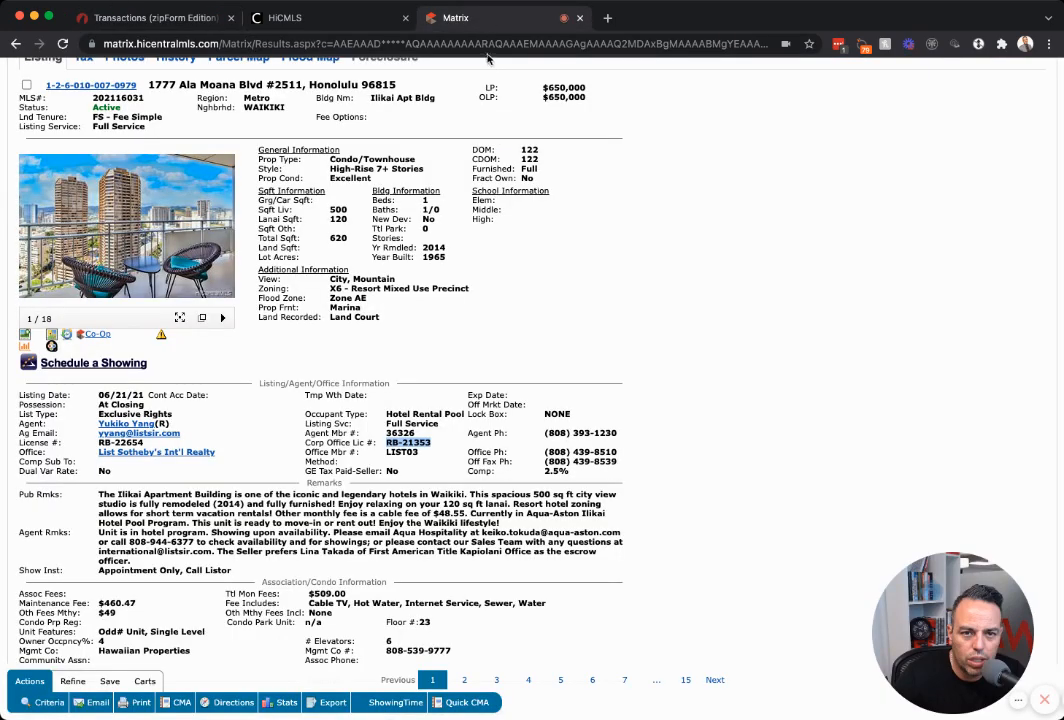
pyautogui.scroll(2, 357, 189)
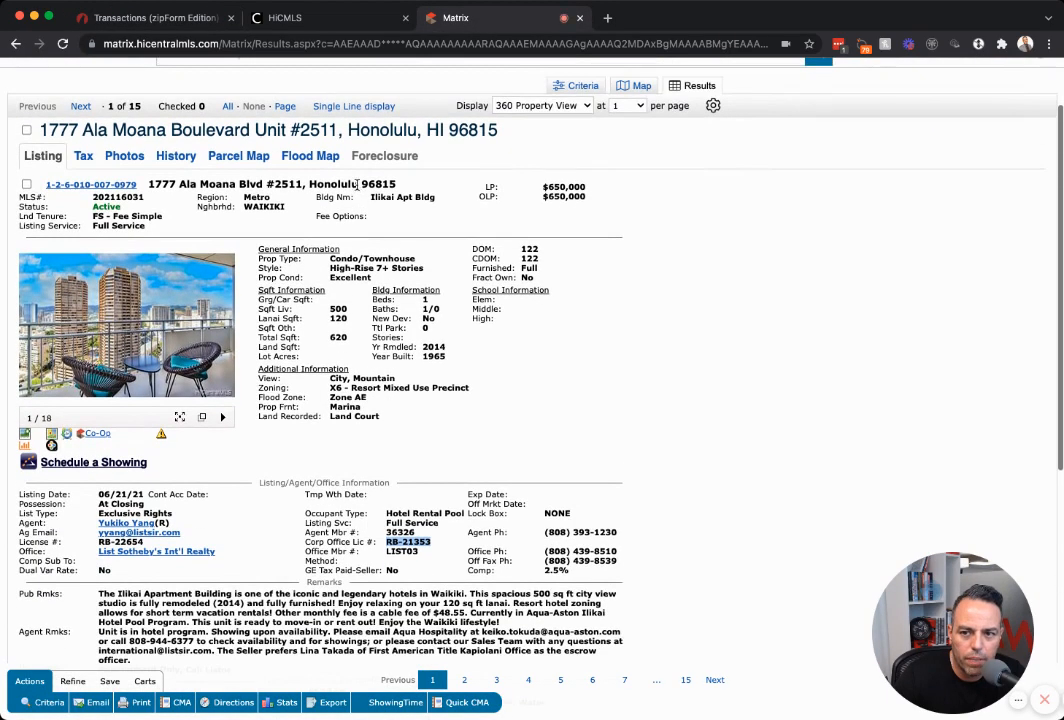
pyautogui.scroll(2, 68, 201)
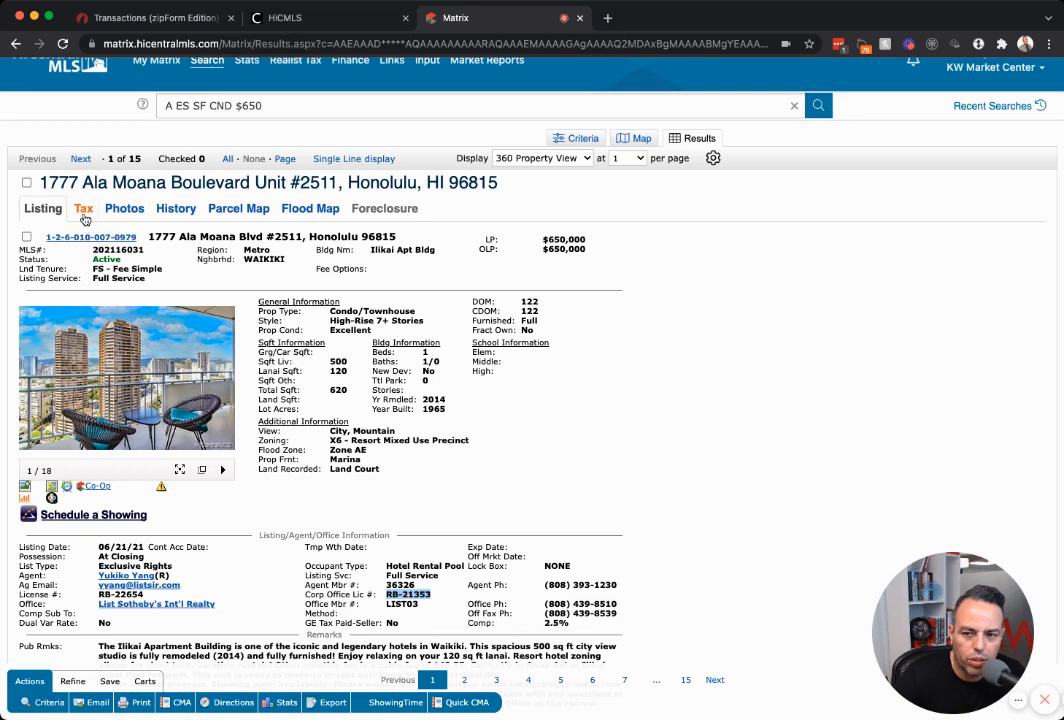
pyautogui.click(85, 219)
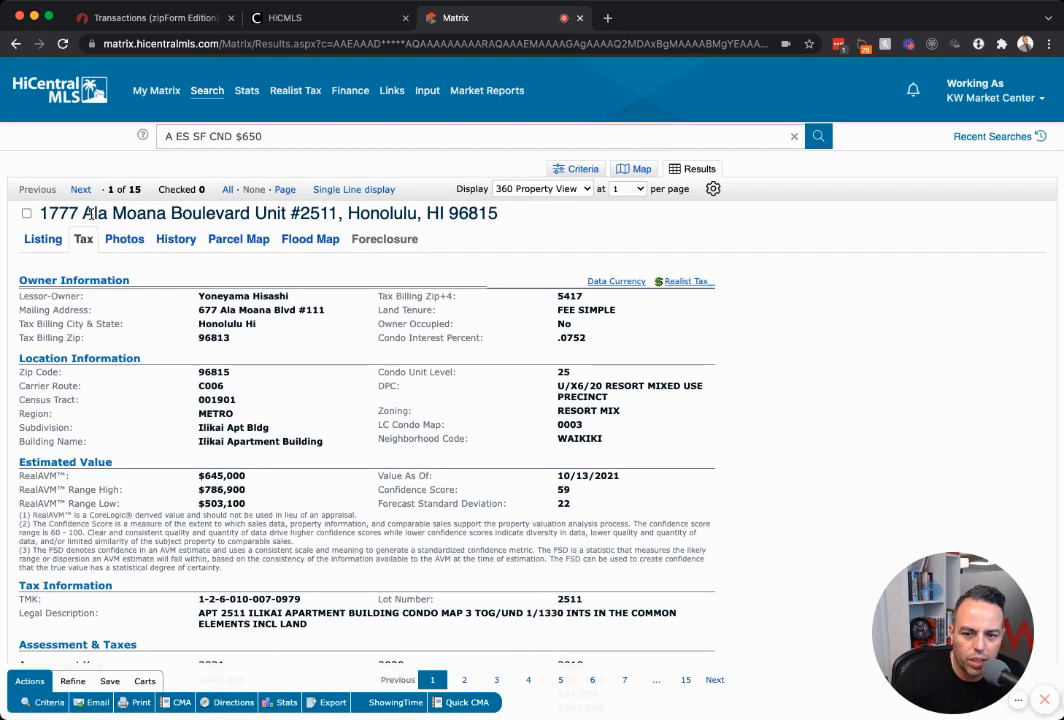
pyautogui.scroll(-1, 110, 217)
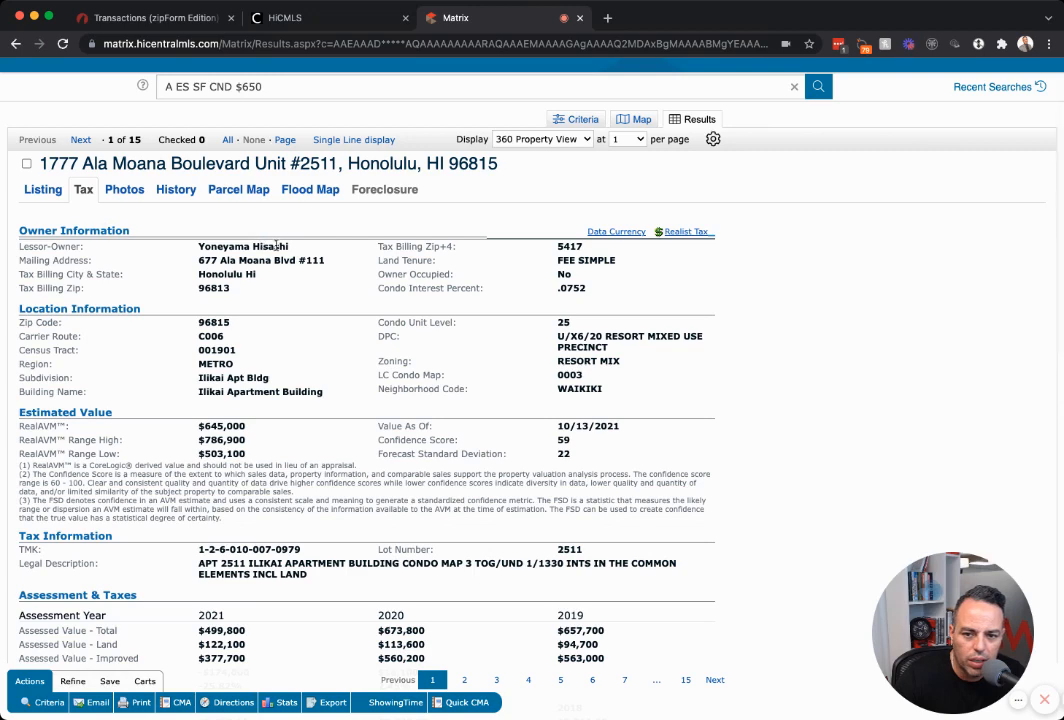
pyautogui.doubleClick(227, 247)
pyautogui.hotkey('ctrl', 'c')
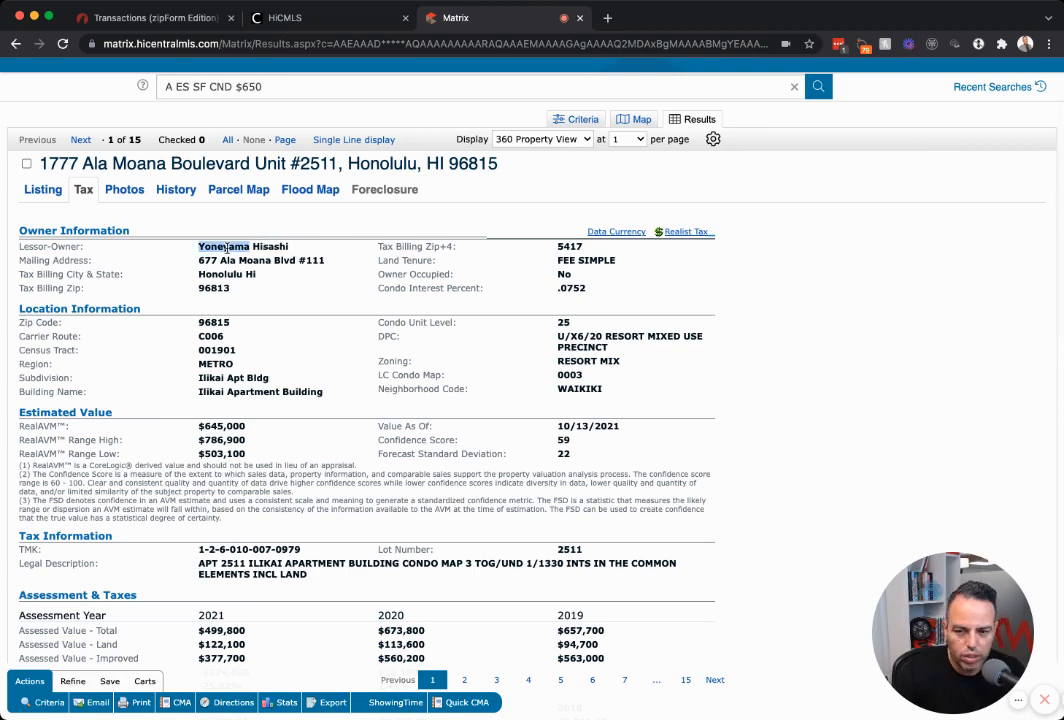
pyautogui.click(137, 20)
pyautogui.hotkey('ctrl', 'v')
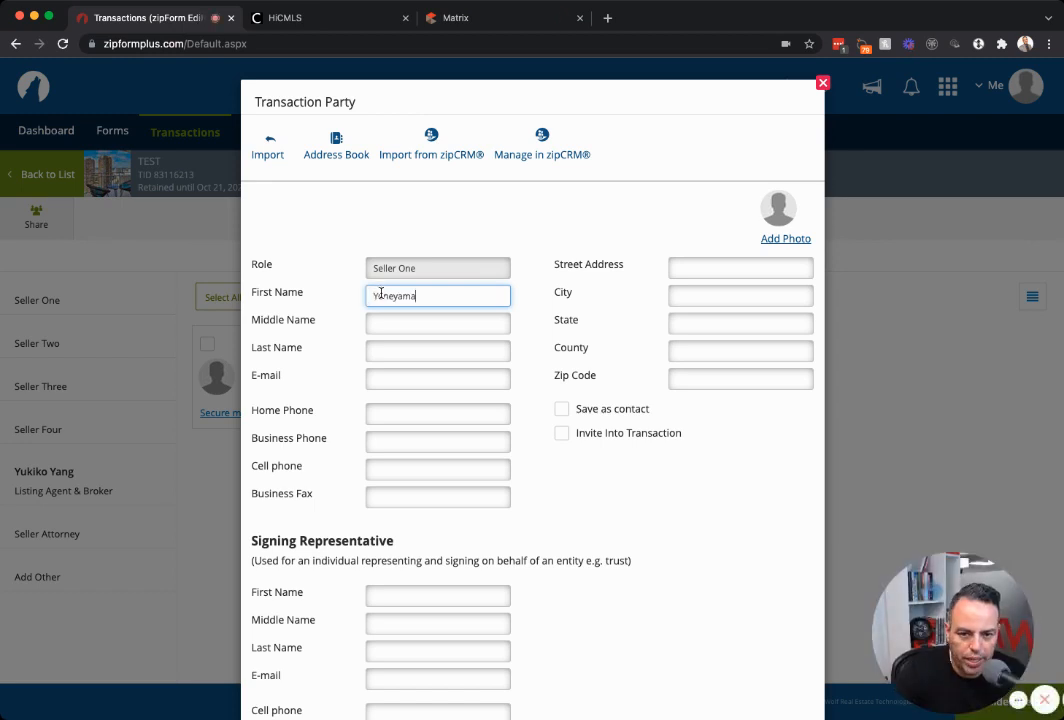
# Paste the owner's second name from the tax record as Seller One's last name and save.
pyautogui.click(450, 18)
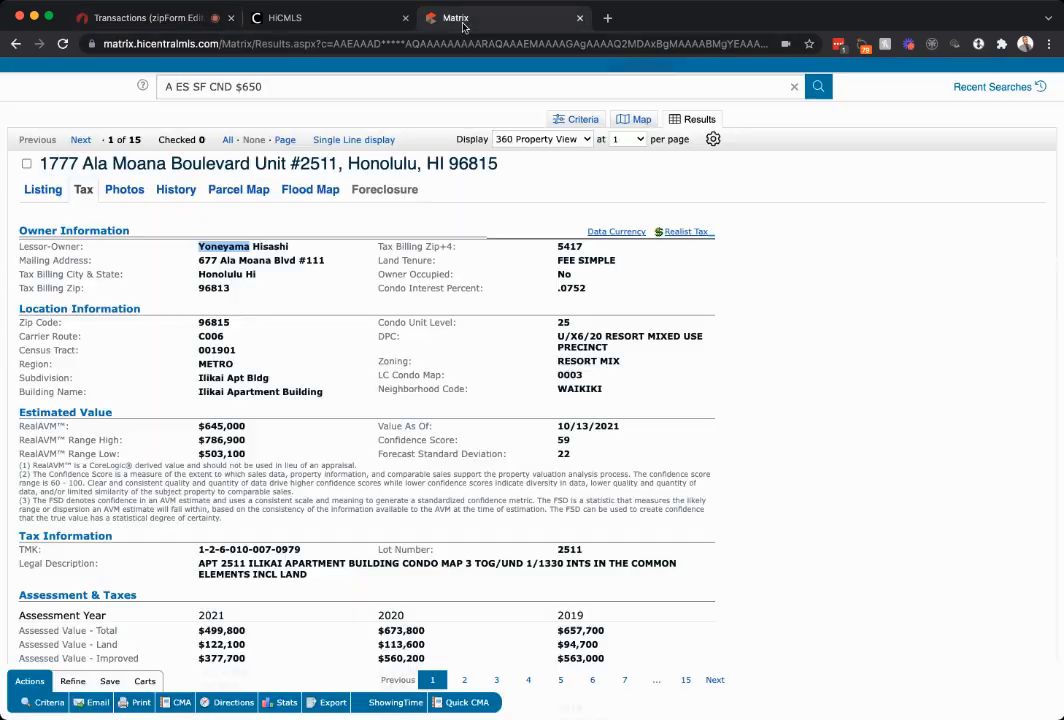
pyautogui.doubleClick(268, 247)
pyautogui.press('super+c')
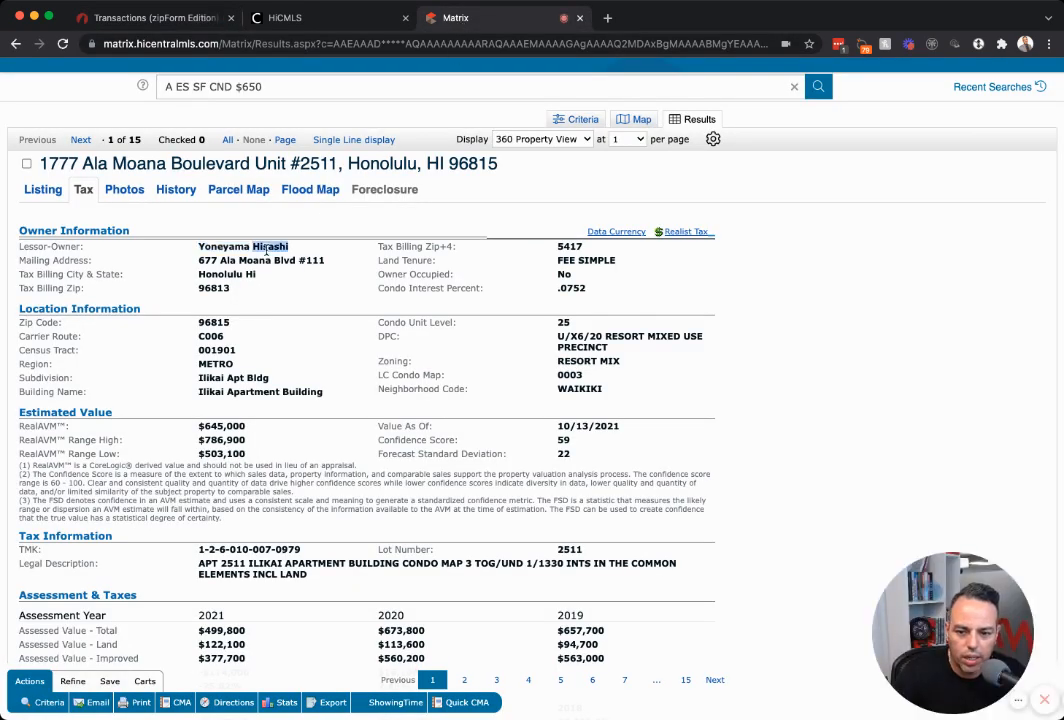
pyautogui.click(132, 18)
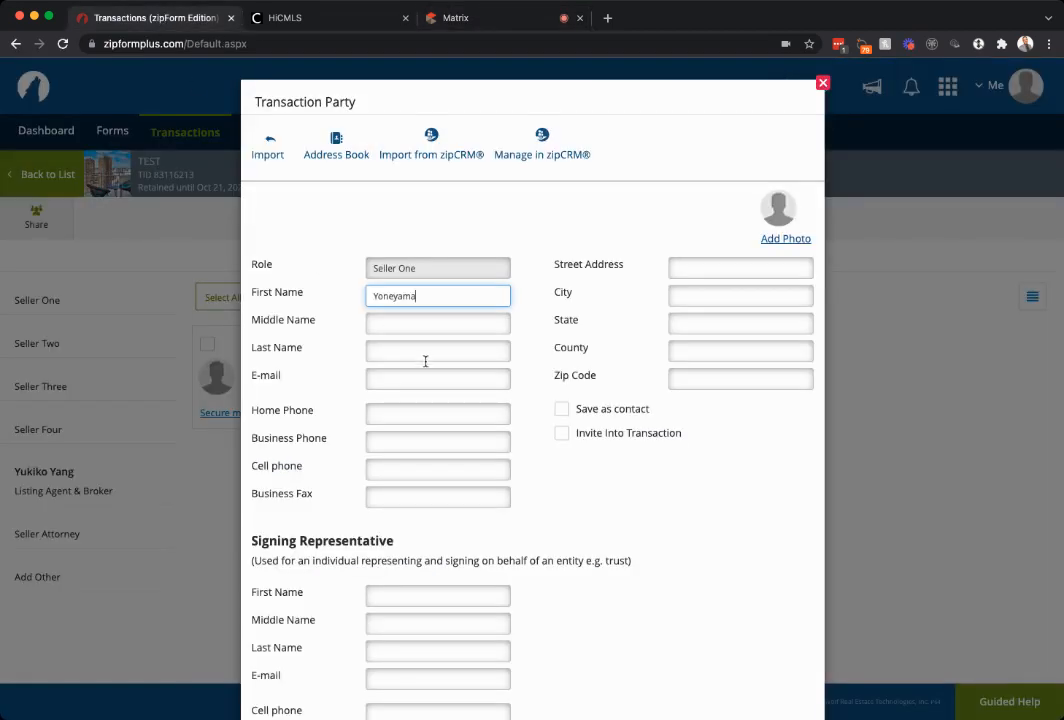
pyautogui.click(401, 352)
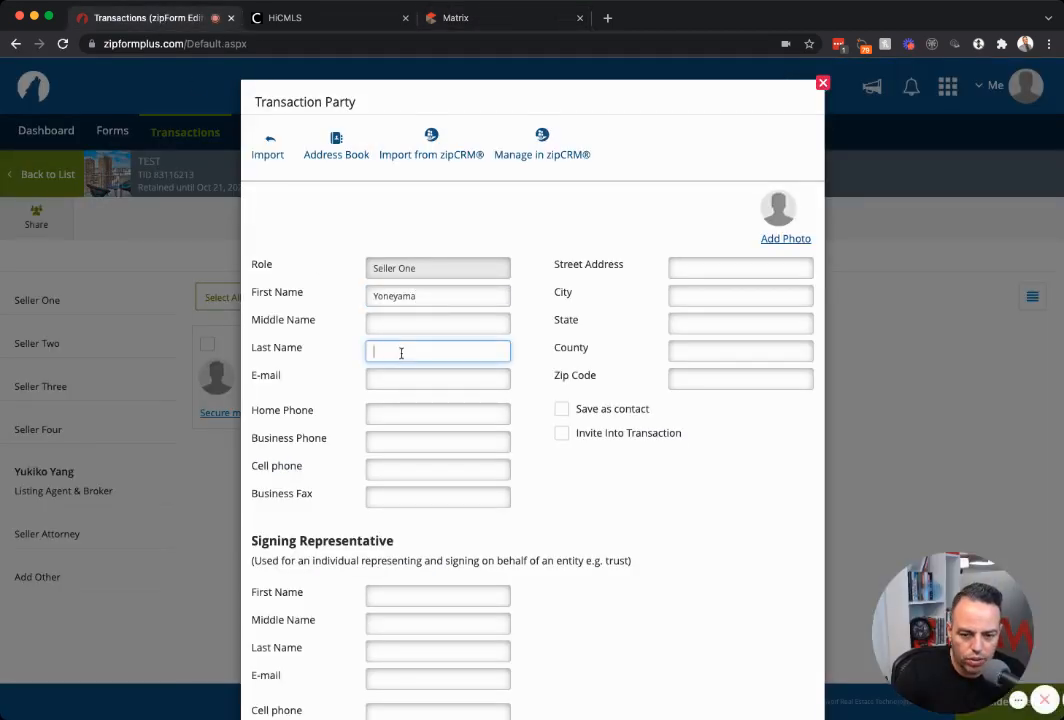
pyautogui.press('super+v')
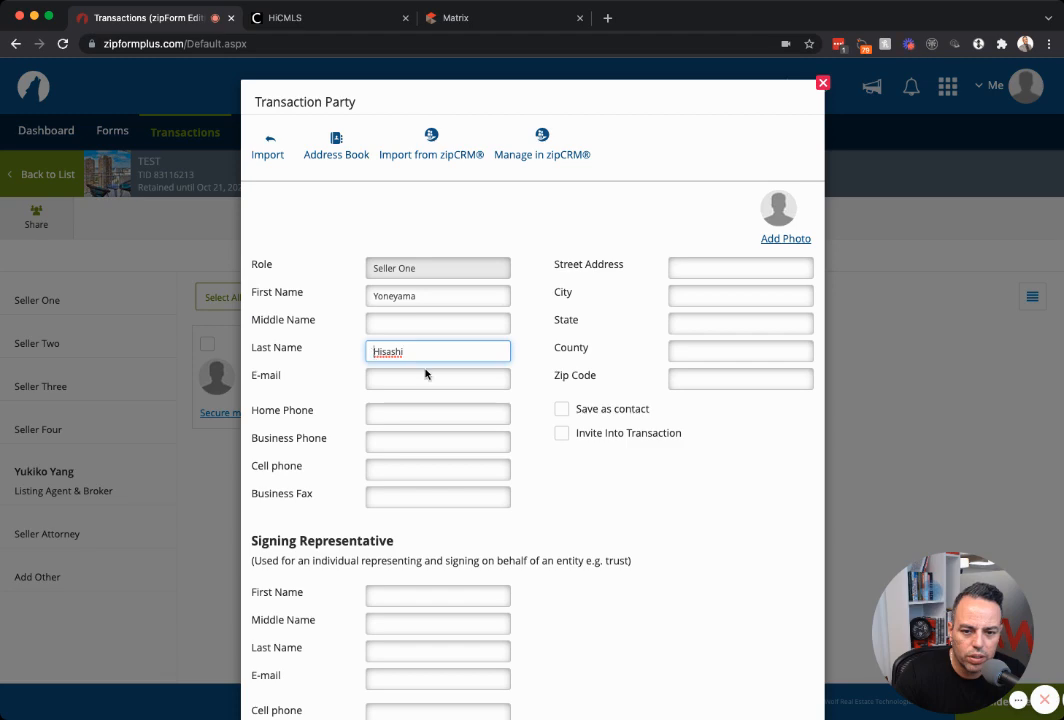
pyautogui.scroll(-2, 612, 483)
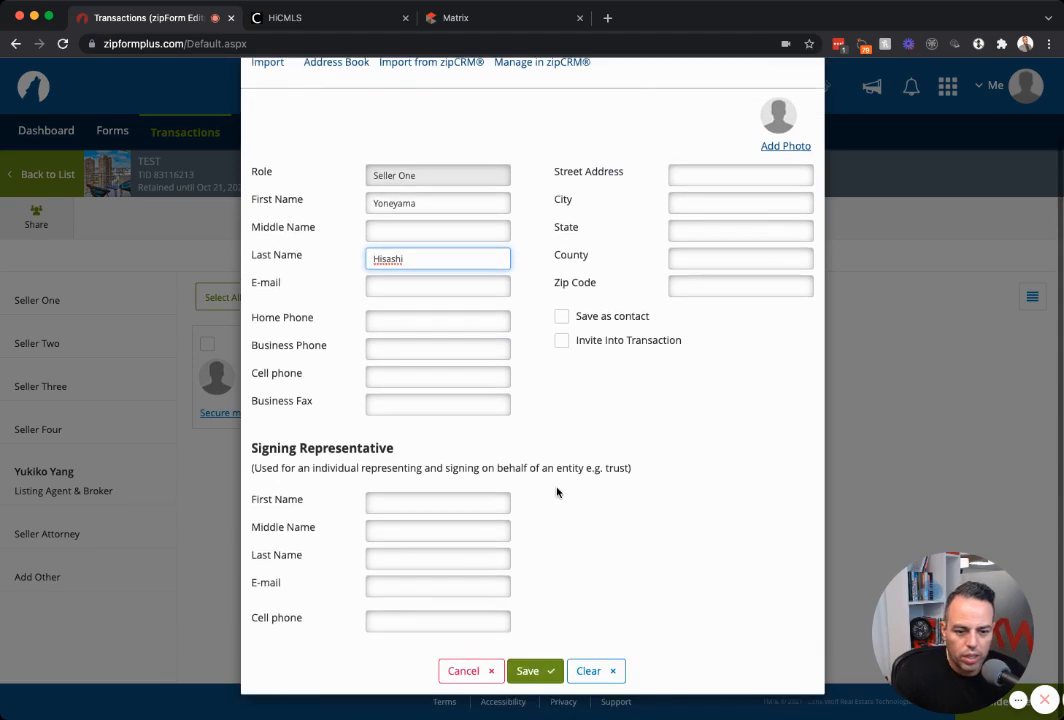
pyautogui.click(532, 670)
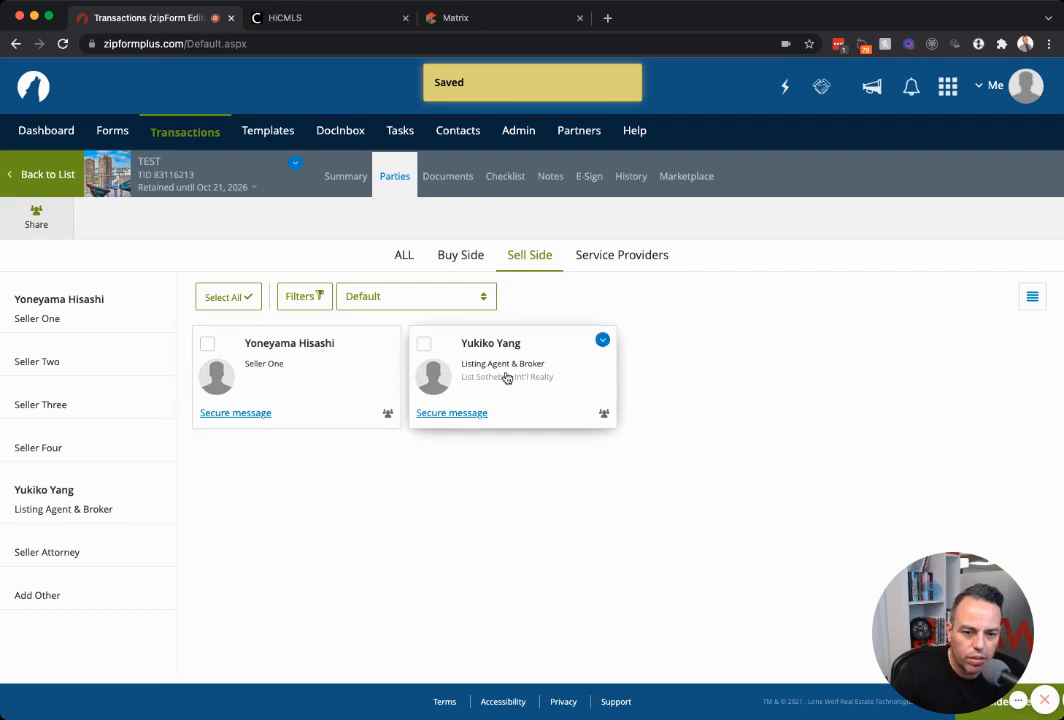
pyautogui.click(441, 20)
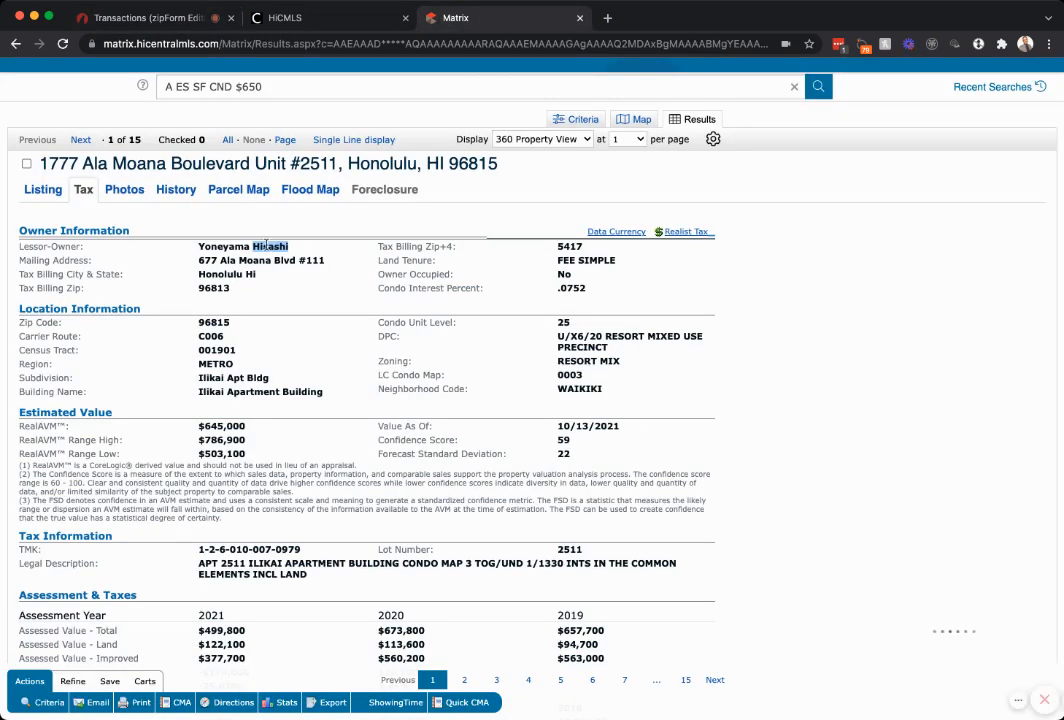
pyautogui.click(296, 250)
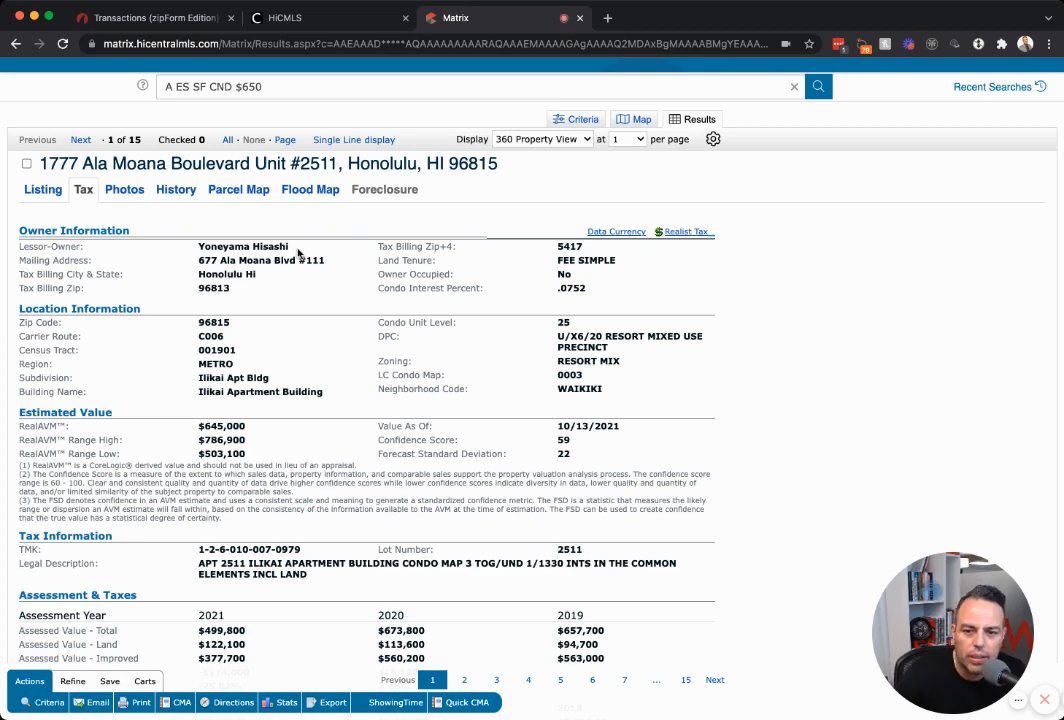
pyautogui.scroll(1, 160, 235)
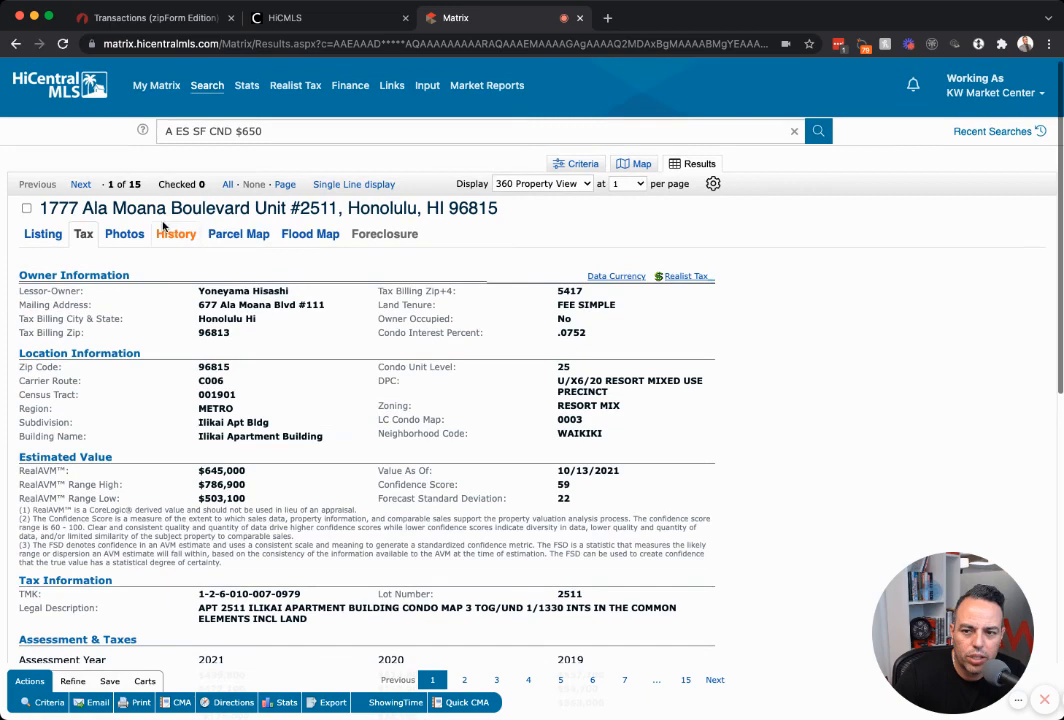
pyautogui.click(54, 237)
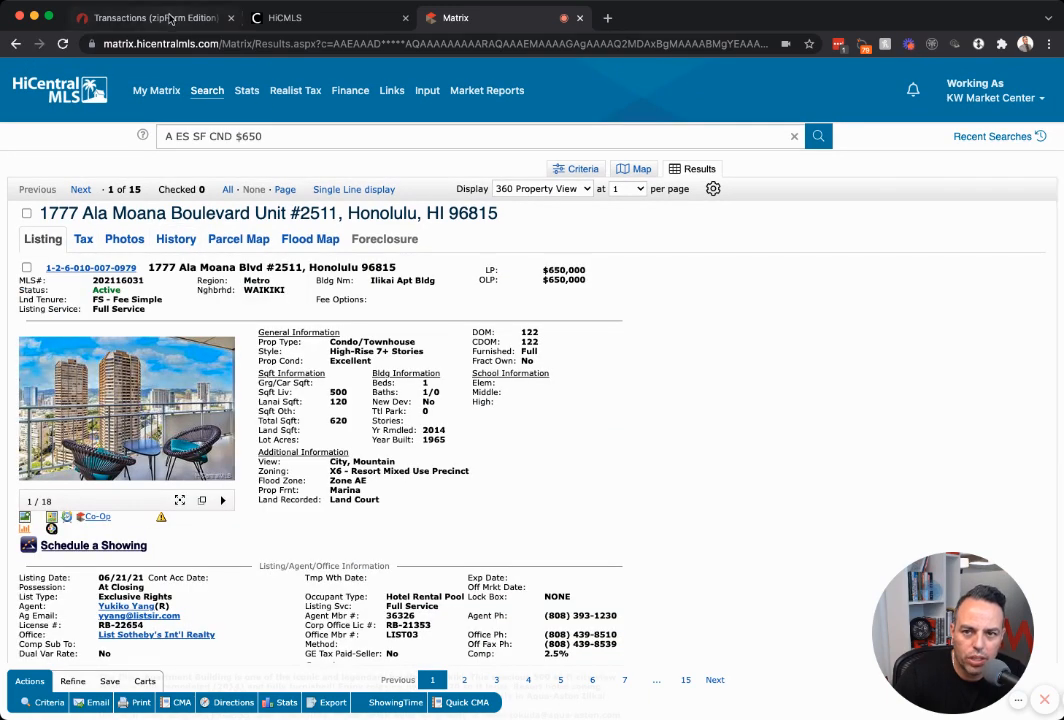
pyautogui.click(170, 19)
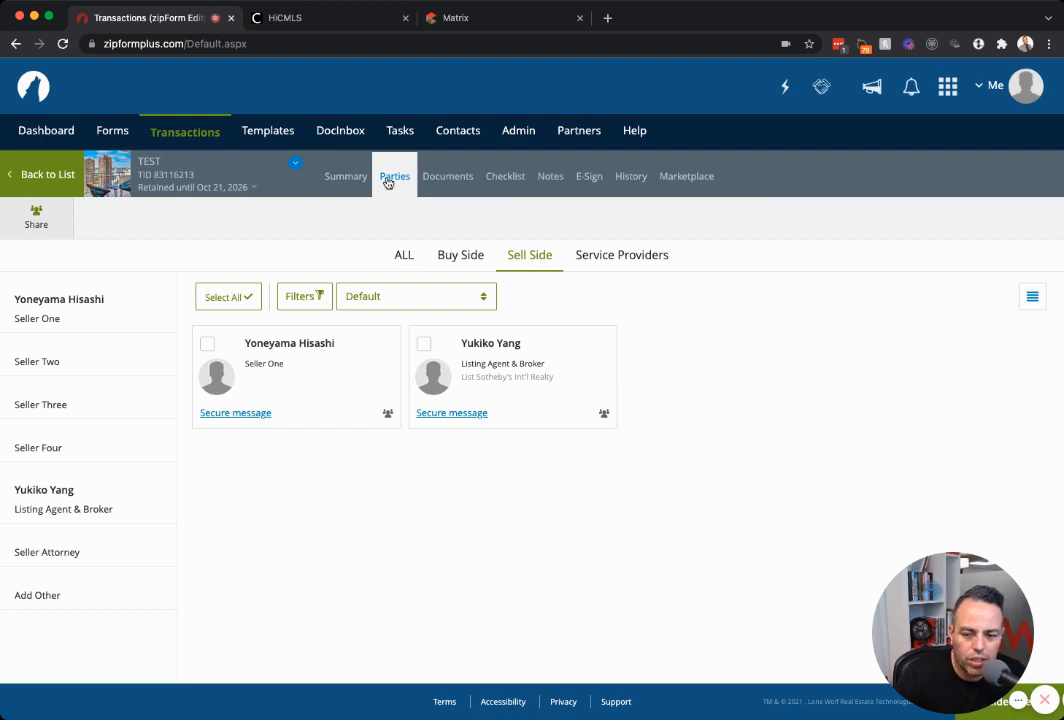
# Switch to the TEST transaction's Documents list.
pyautogui.click(426, 178)
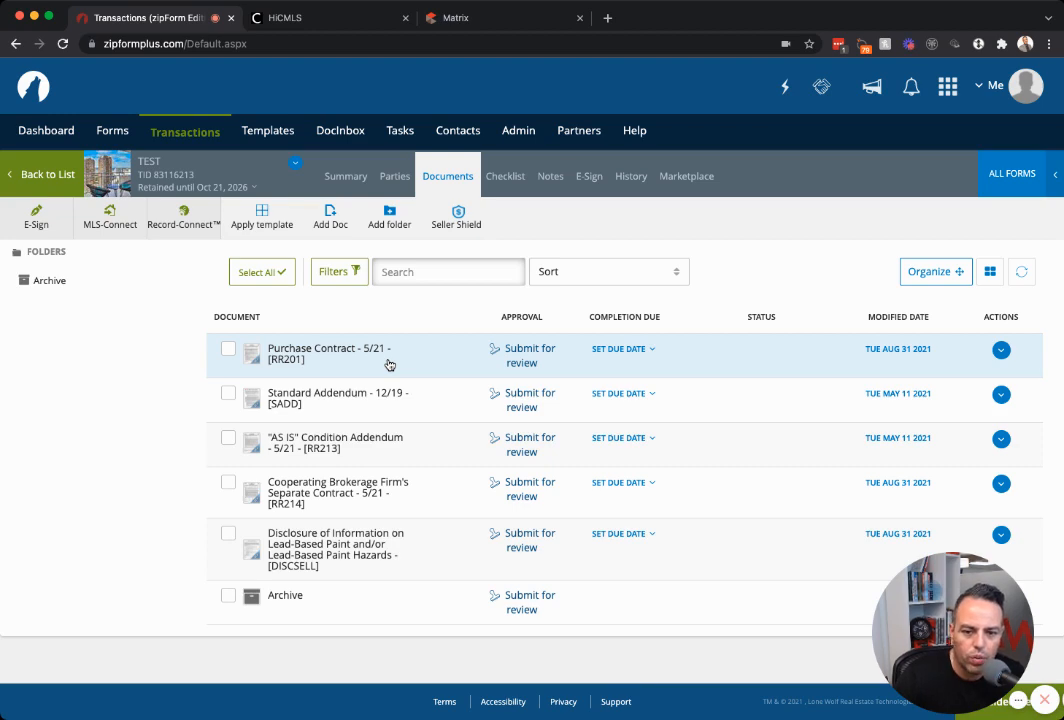
# Open Purchase Contract - 5/21 - [RR201] from the document list.
pyautogui.click(389, 364)
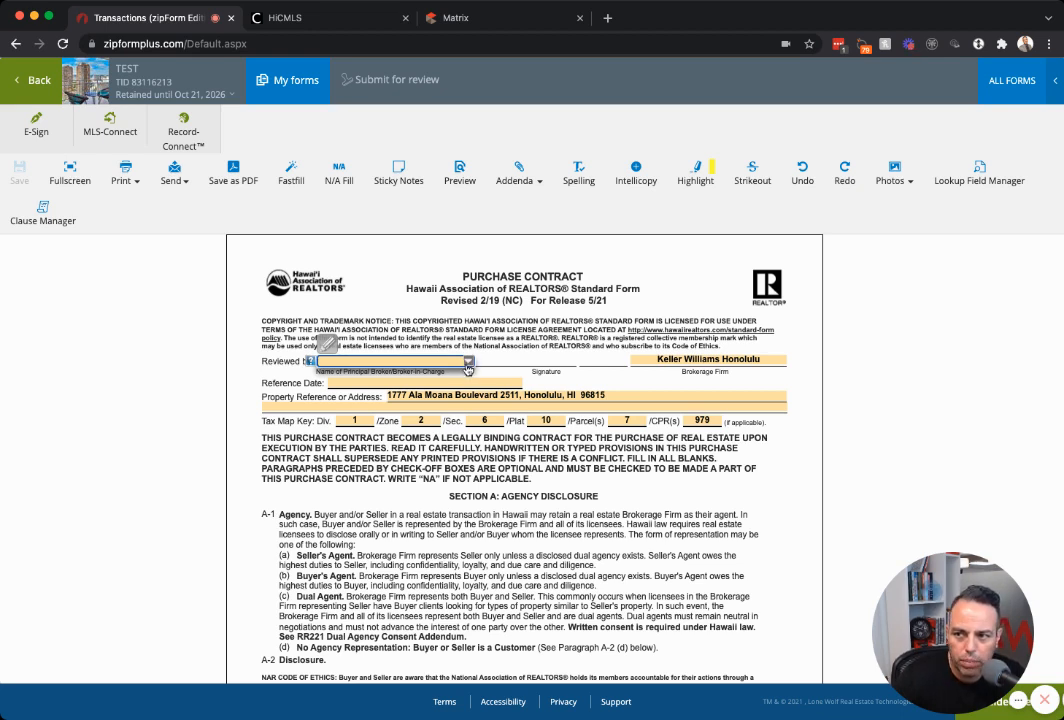
# Scroll to the A-2 disclosure, confirm the listing office in MLS, and open the Seller Representation firm list.
pyautogui.click(511, 354)
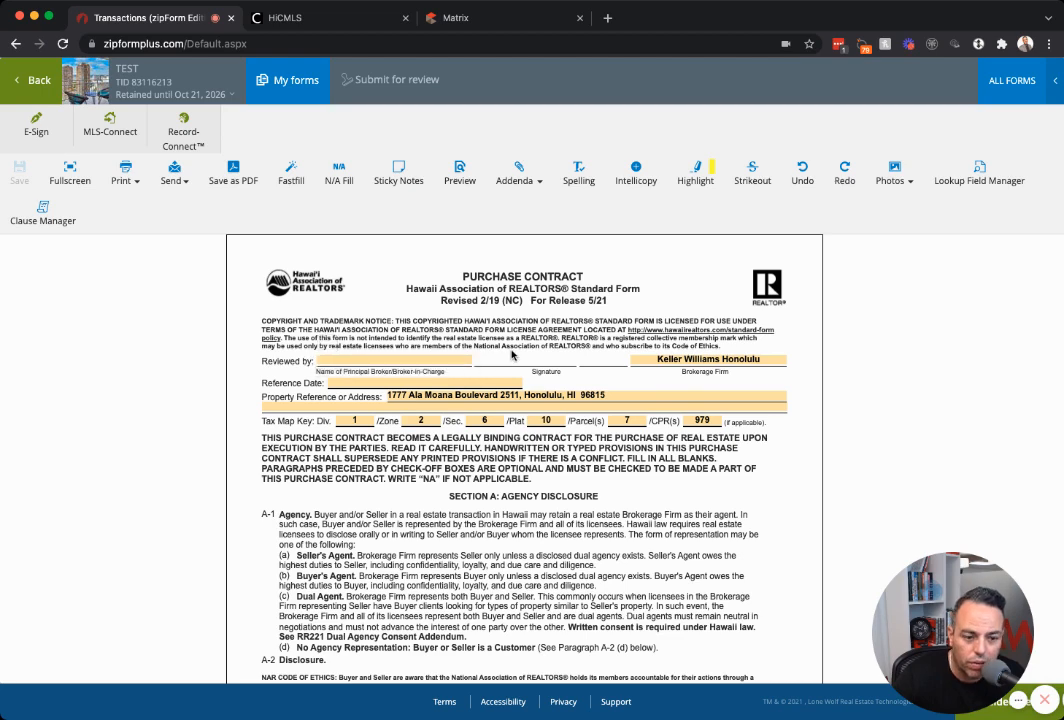
pyautogui.scroll(-5, 511, 354)
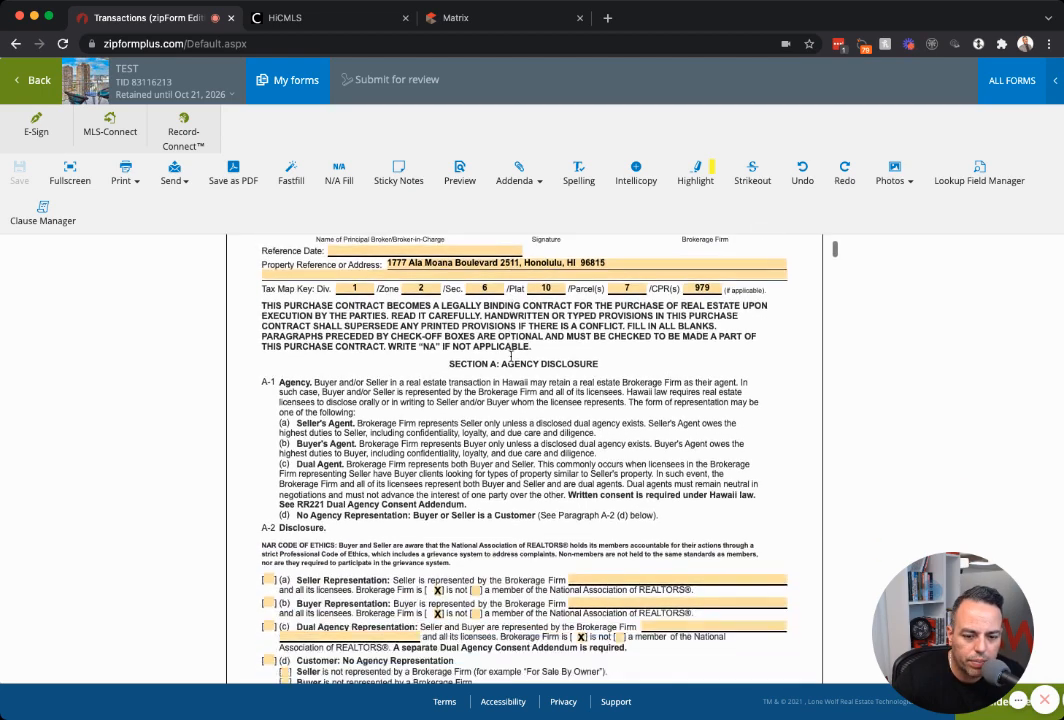
pyautogui.scroll(-1, 511, 354)
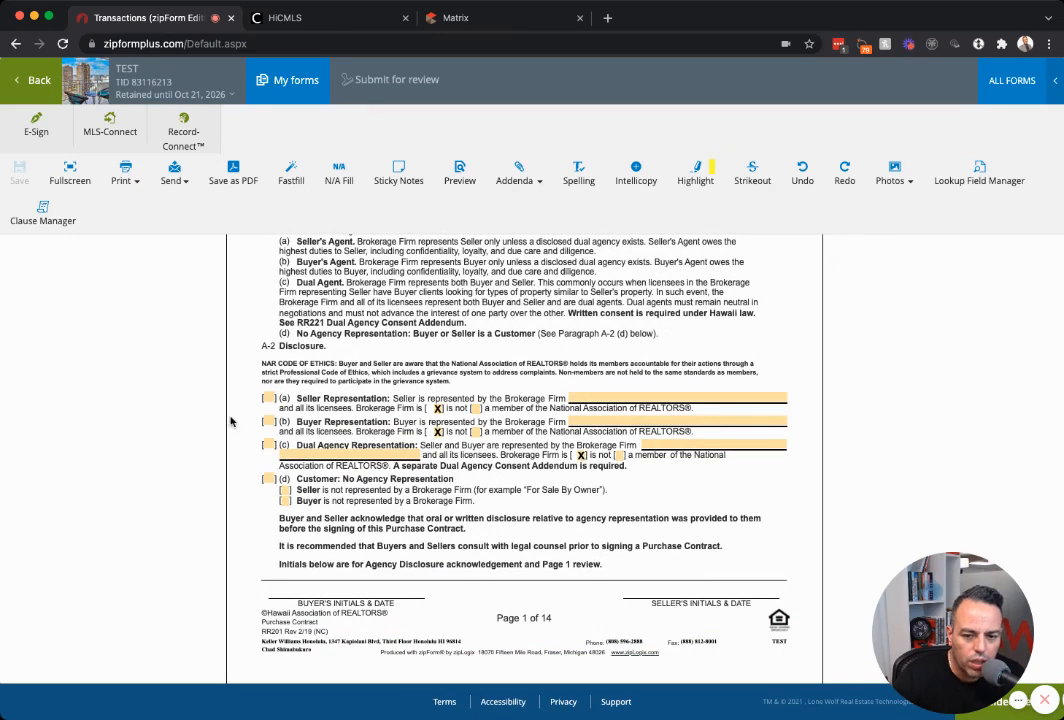
pyautogui.click(452, 17)
pyautogui.scroll(-4, 300, 400)
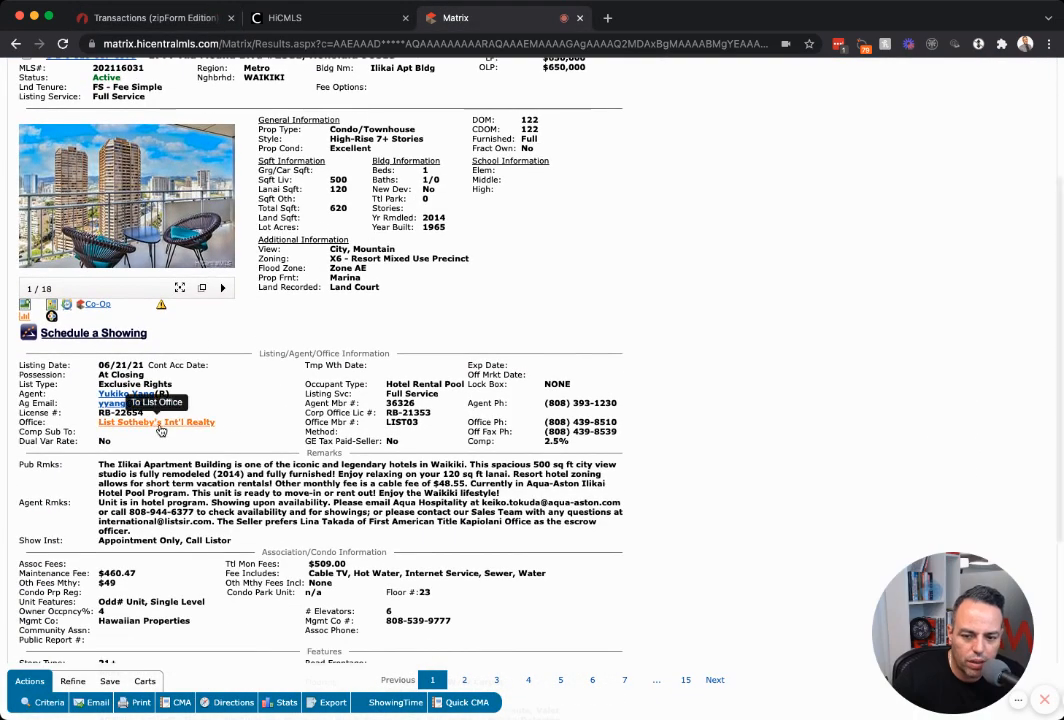
pyautogui.click(122, 17)
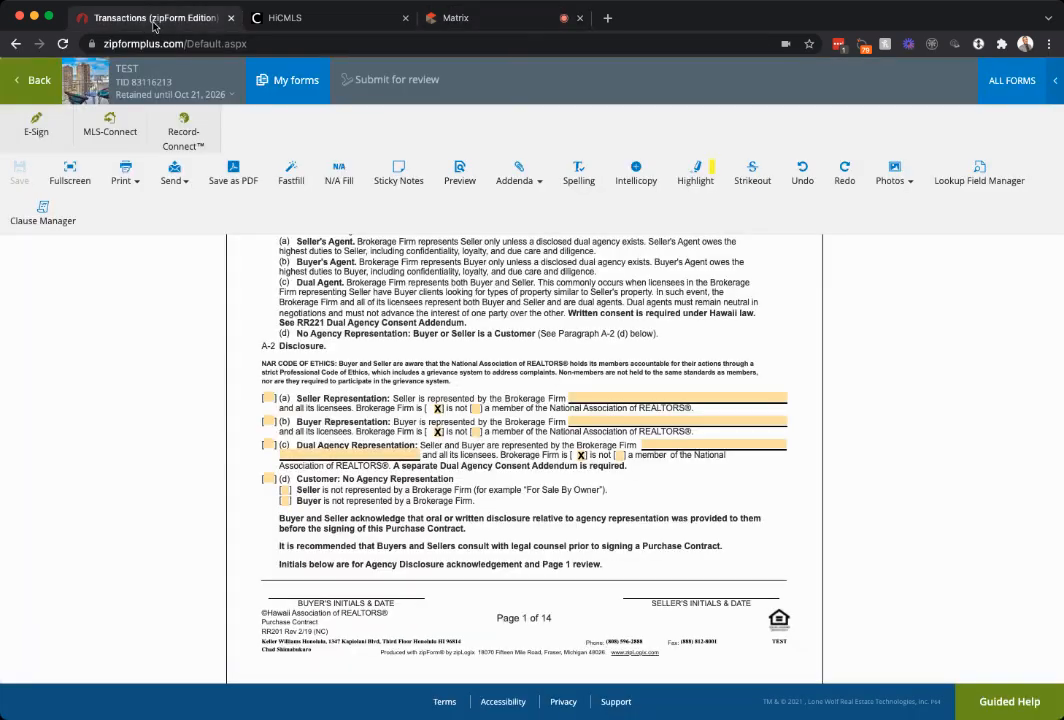
pyautogui.click(700, 399)
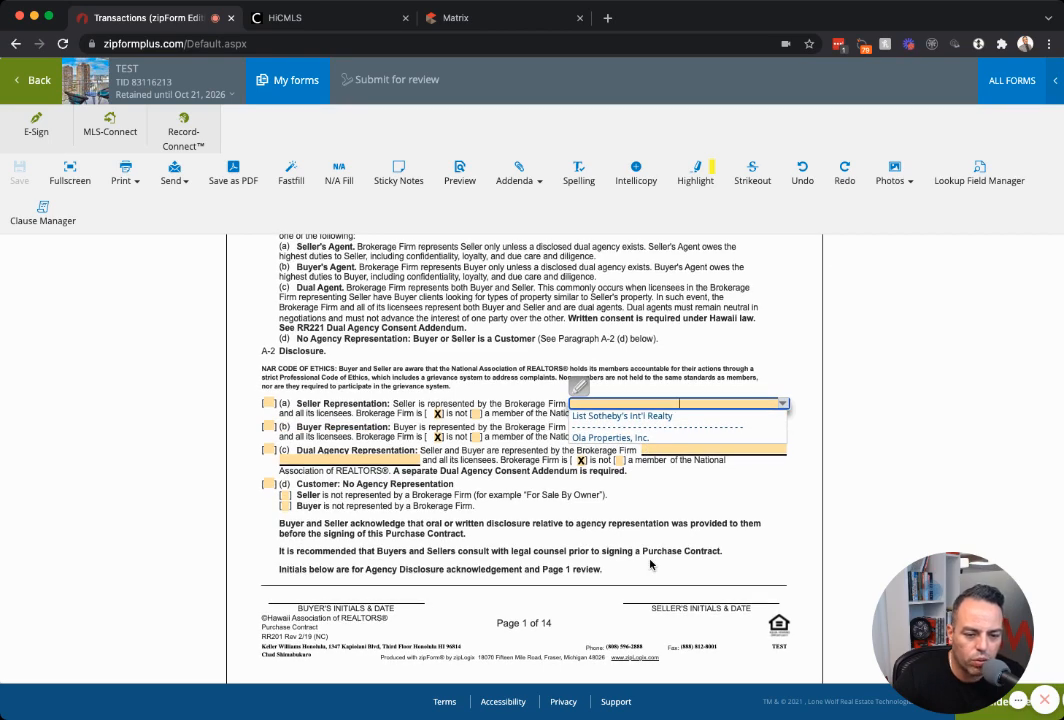
# Choose List Sotheby's Int'l Realty as seller's firm and check Seller and Buyer Representation.
pyautogui.click(636, 417)
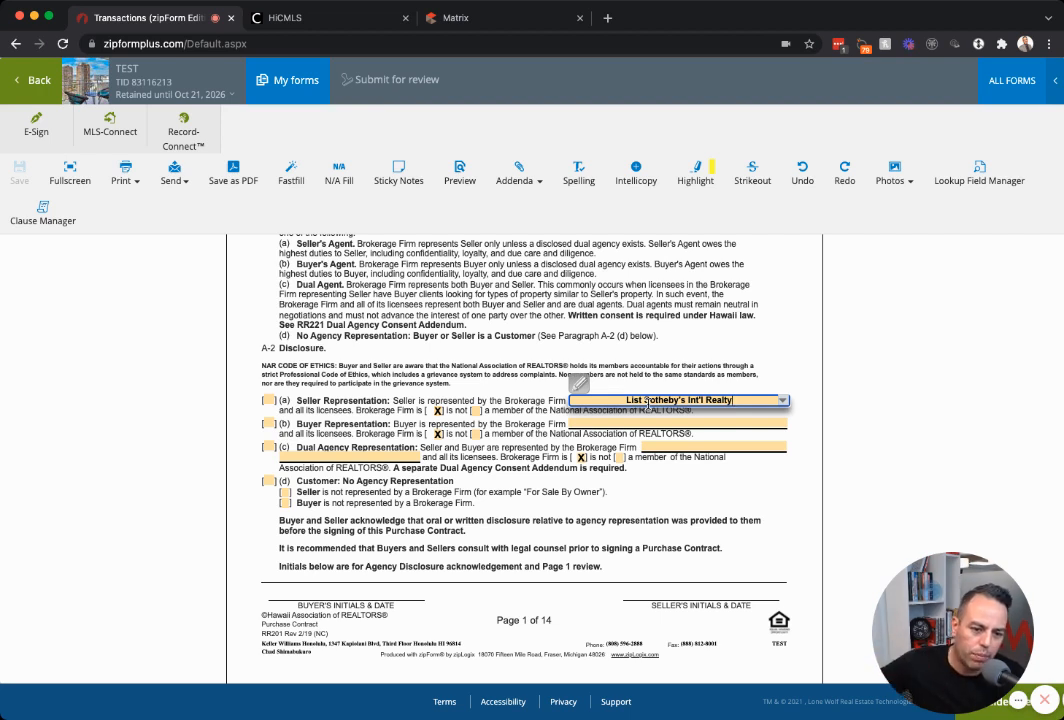
pyautogui.click(268, 400)
pyautogui.click(268, 400)
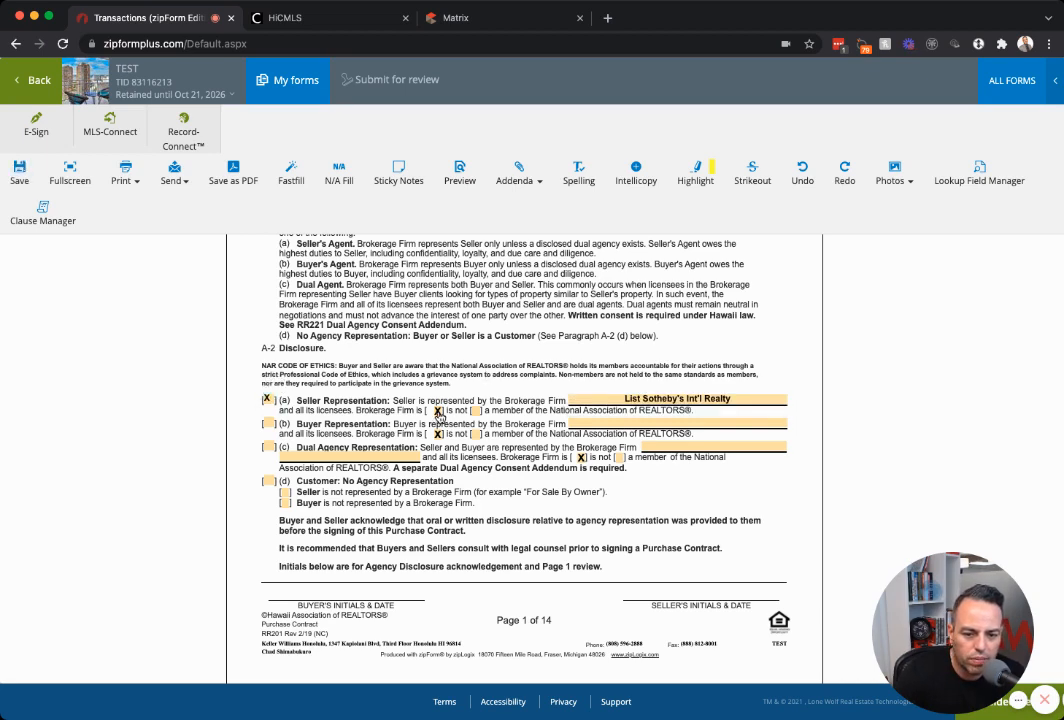
pyautogui.scroll(-1, 441, 416)
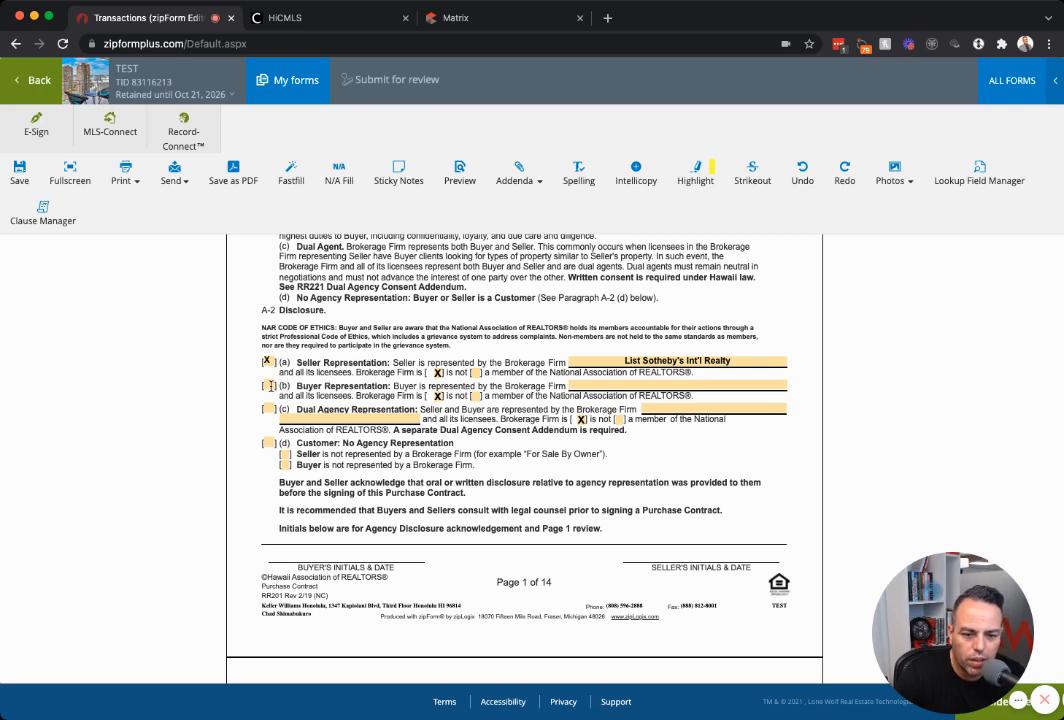
pyautogui.click(270, 385)
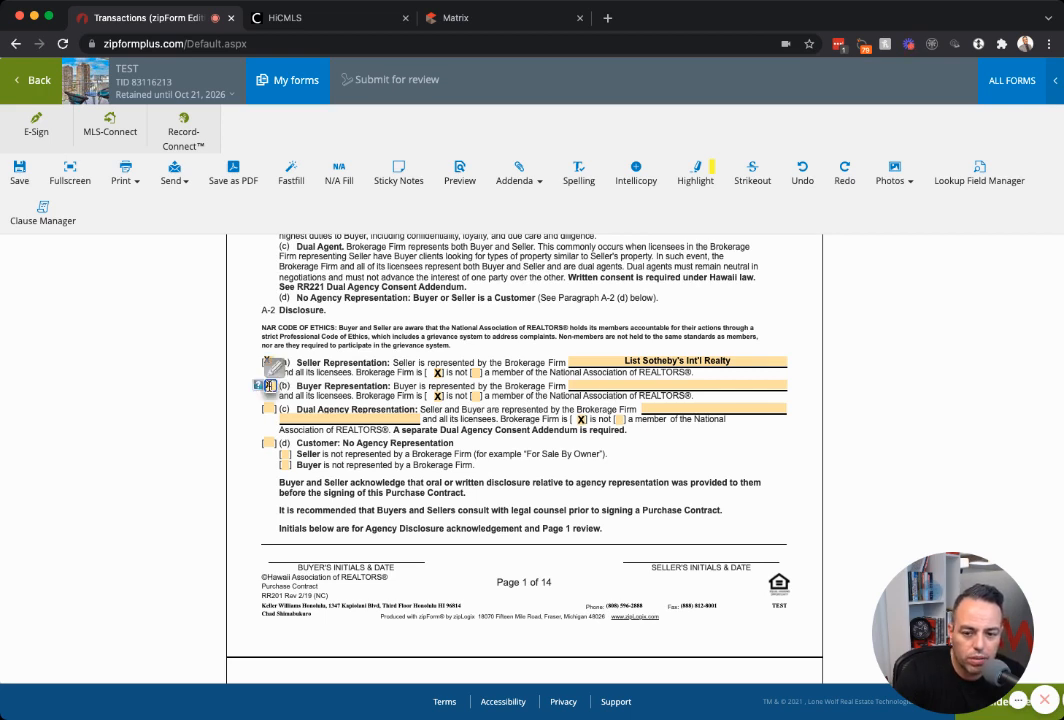
# Enter Keller Williams Honolulu as the buyer's firm and put na in Dual Agency and Customer.
pyautogui.click(598, 387)
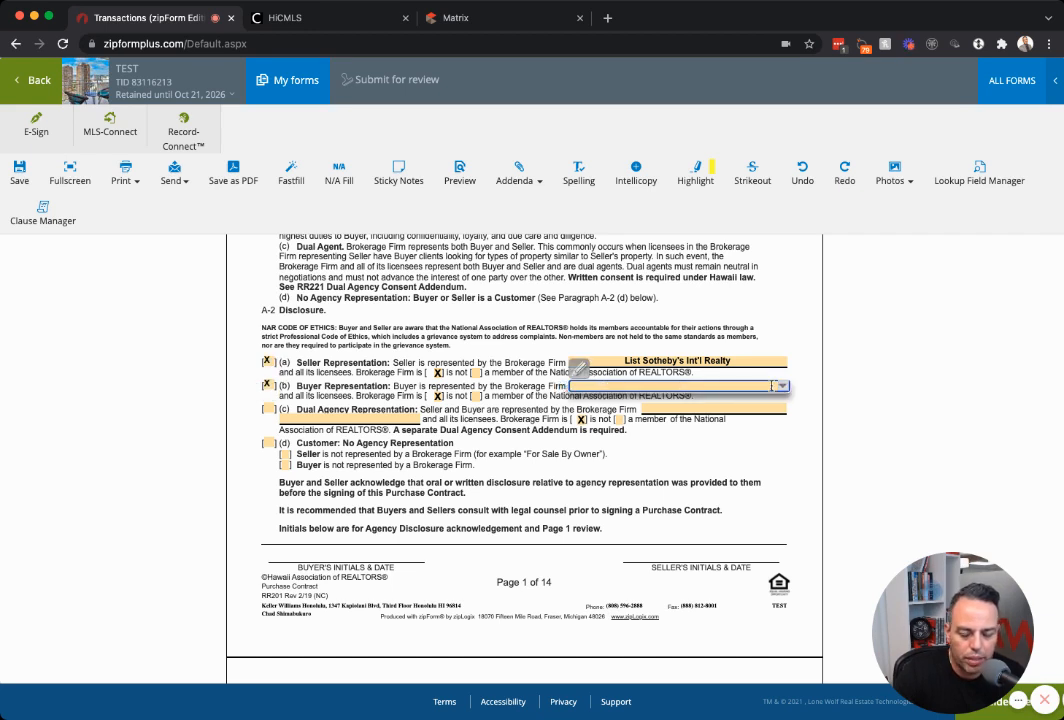
pyautogui.write('Keller Will')
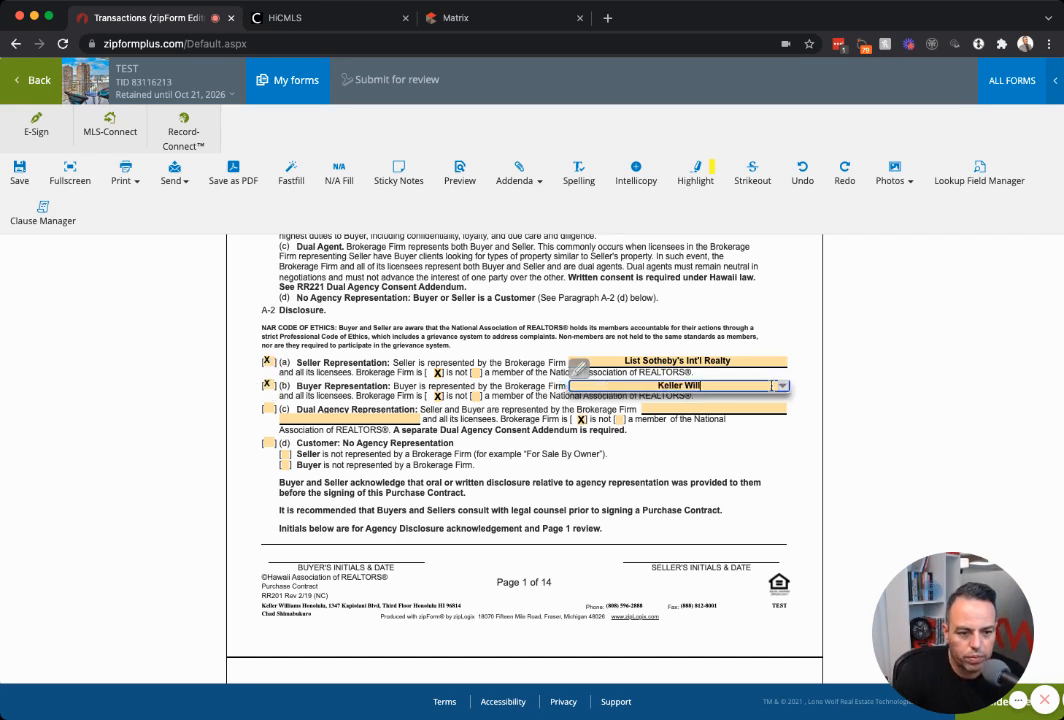
pyautogui.write('iams Honolulu')
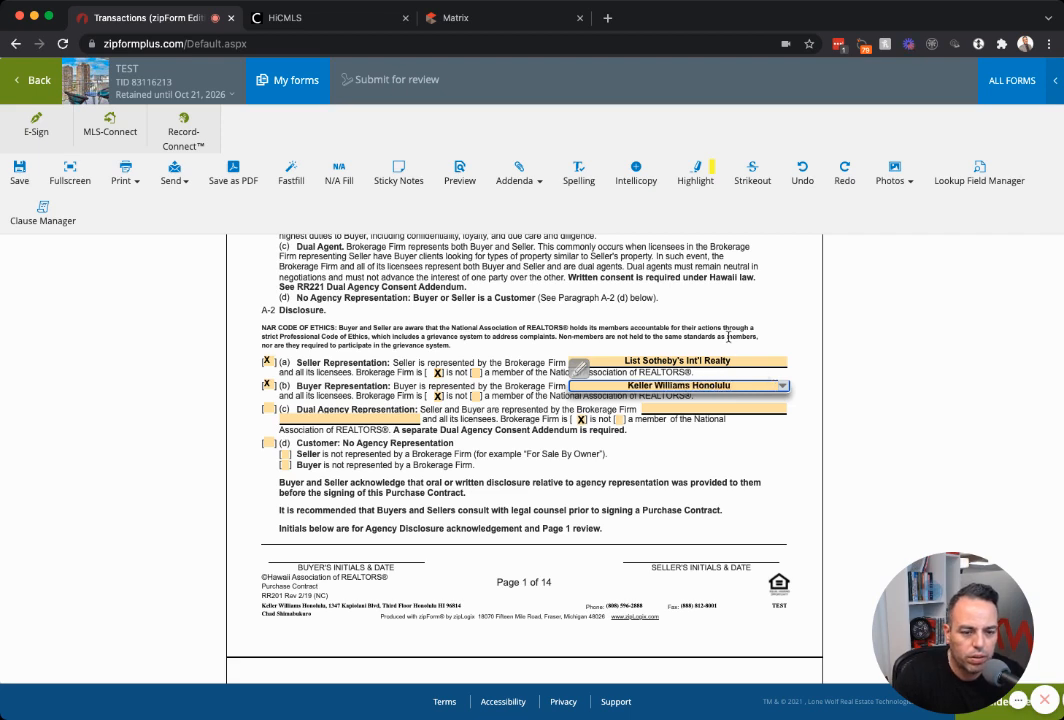
pyautogui.click(720, 329)
pyautogui.click(268, 409)
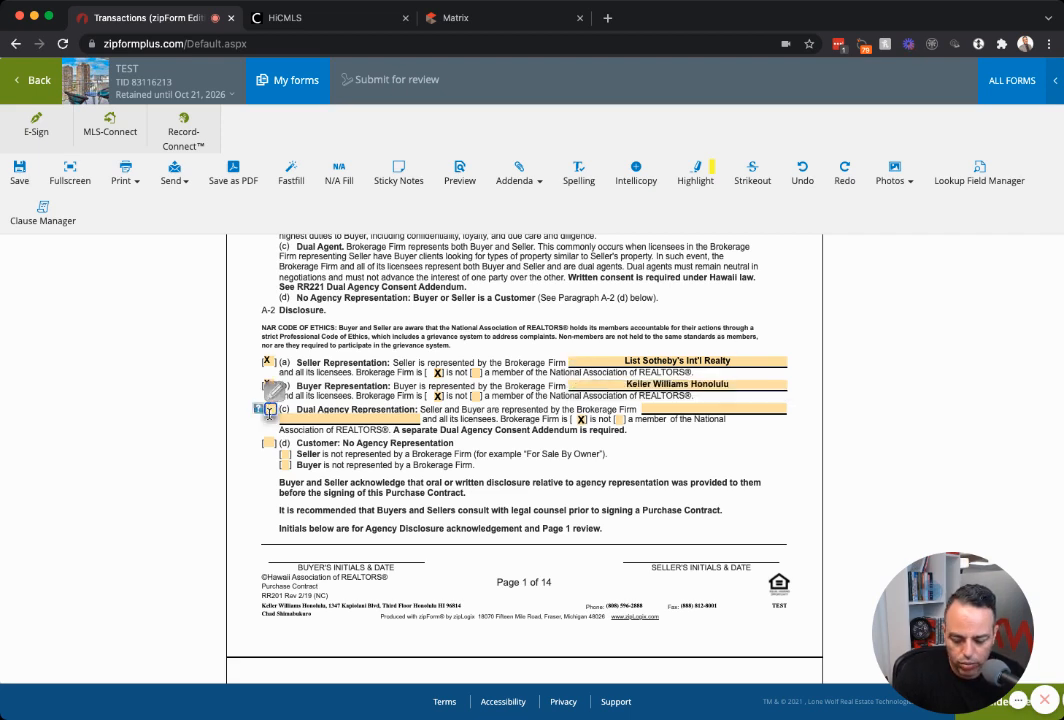
pyautogui.write('na')
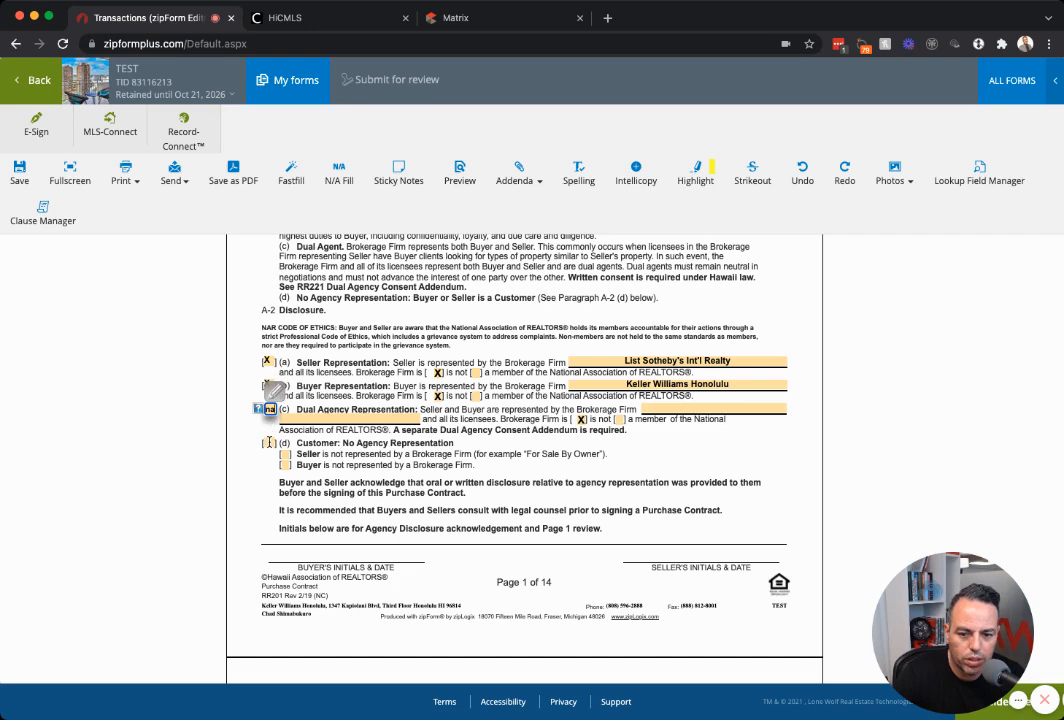
pyautogui.click(270, 443)
pyautogui.write('na')
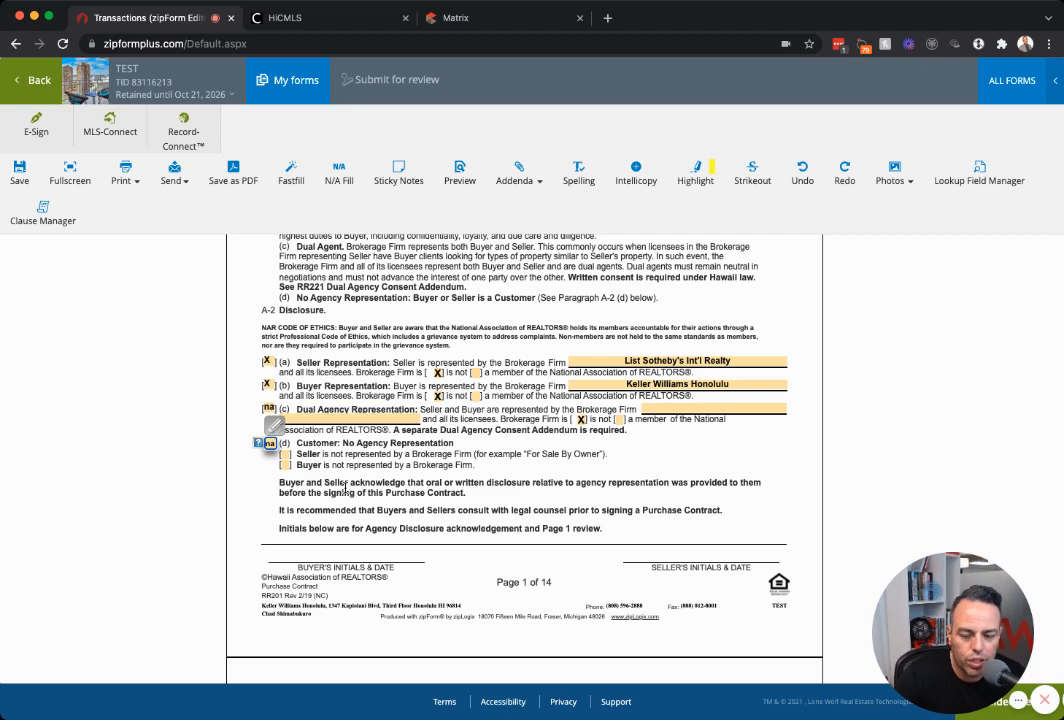
# Set the offer acceptance deadline date to October 22, 2021 using the calendar.
pyautogui.scroll(-5, 345, 490)
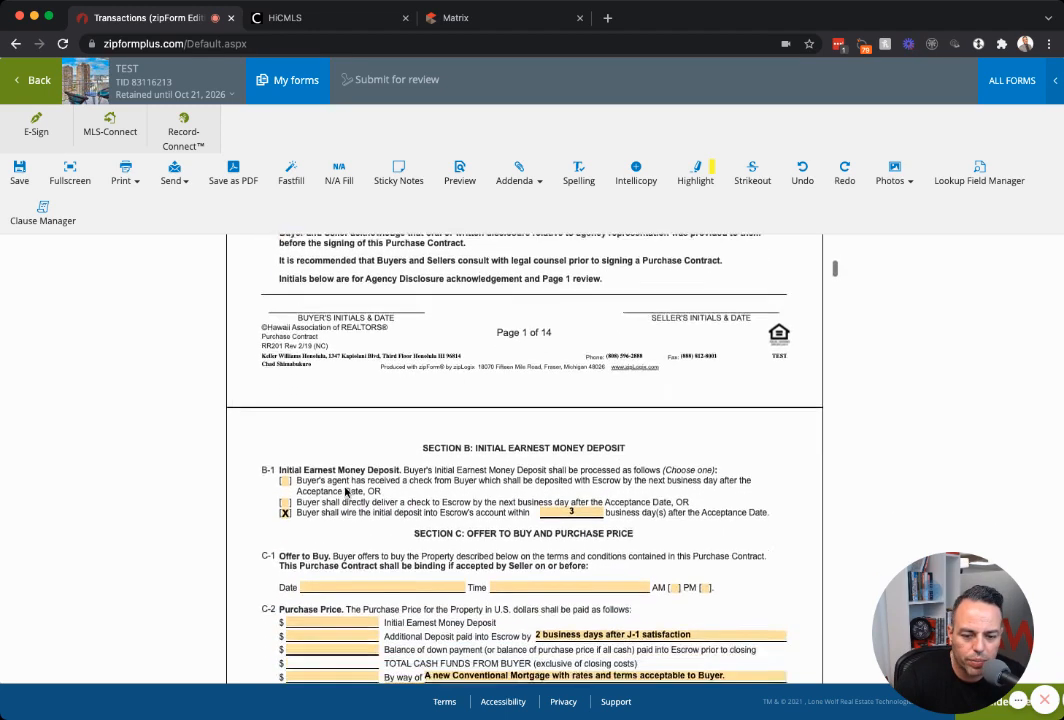
pyautogui.scroll(-2, 345, 490)
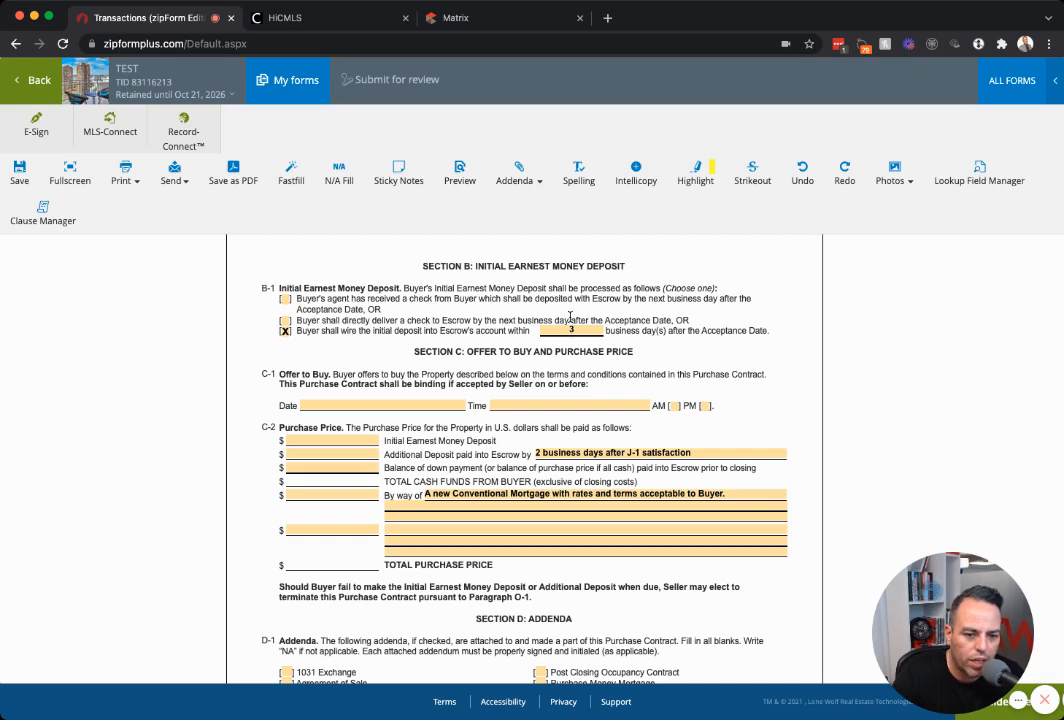
pyautogui.click(401, 405)
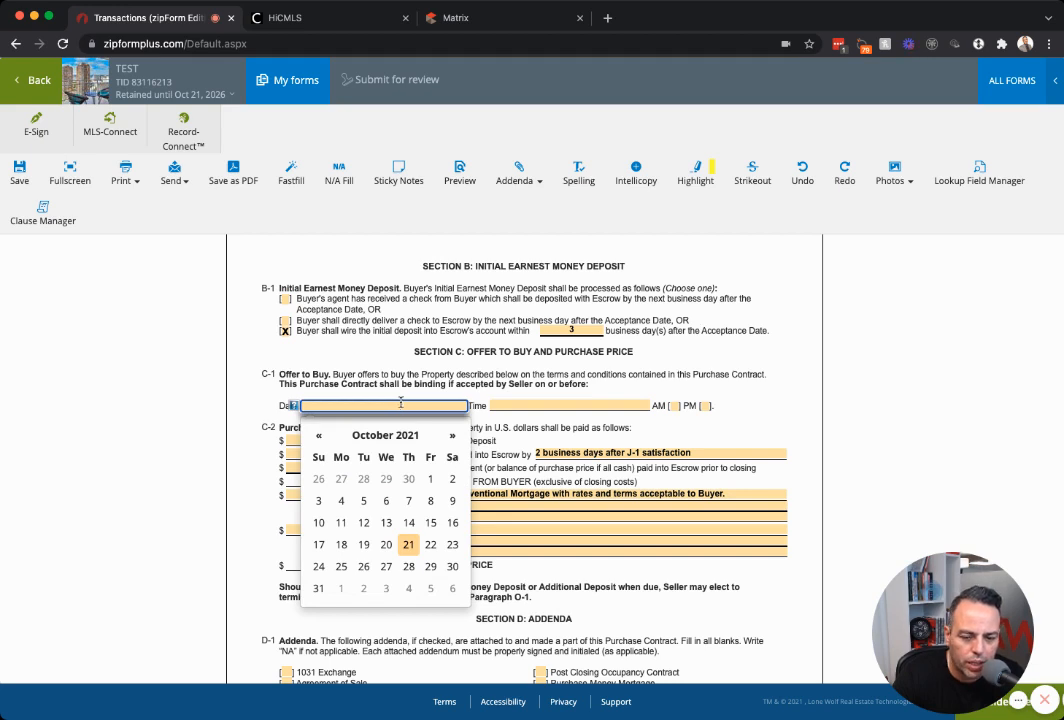
pyautogui.click(261, 381)
pyautogui.click(371, 405)
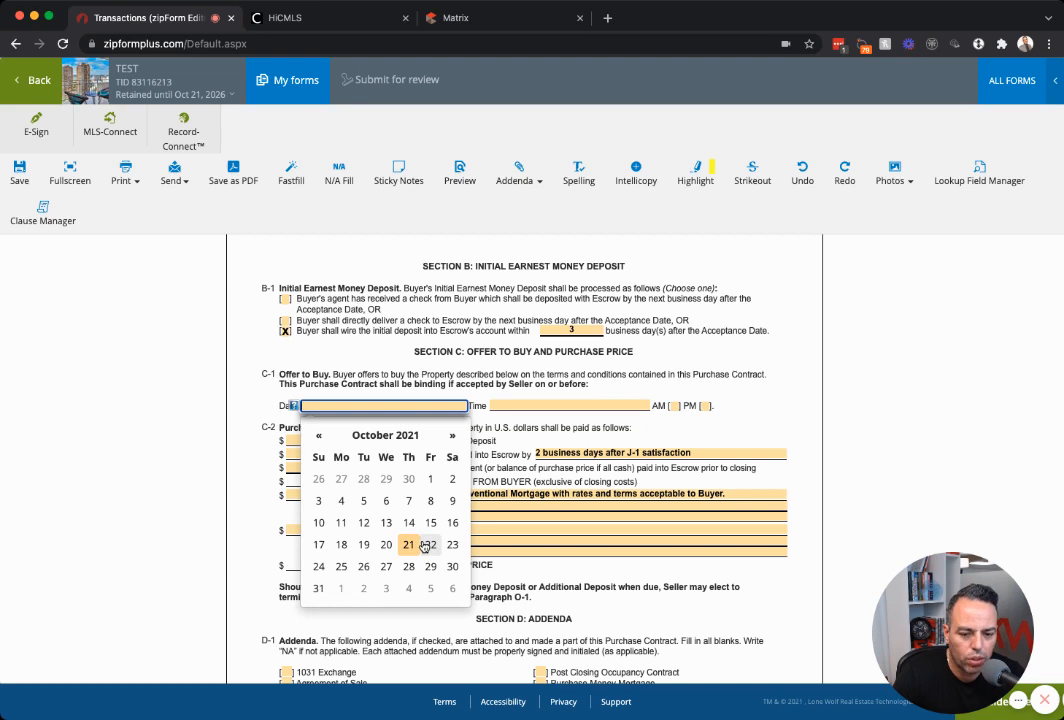
pyautogui.click(425, 546)
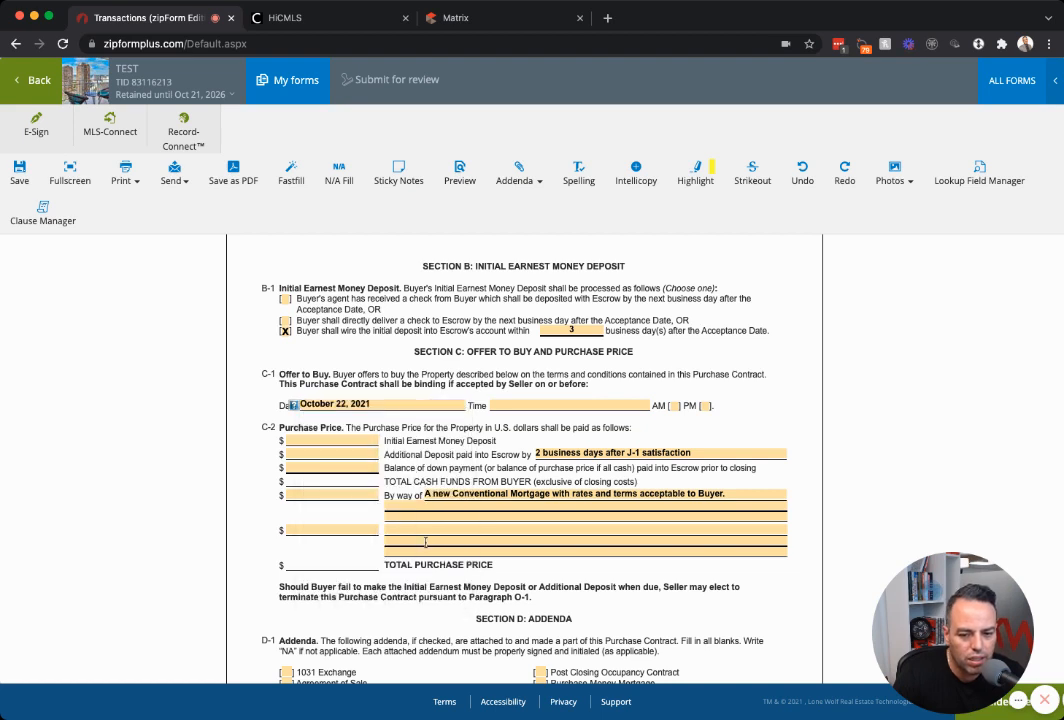
# Enter 5:00 PM (HST) as the deadline time and tick the PM box.
pyautogui.click(531, 405)
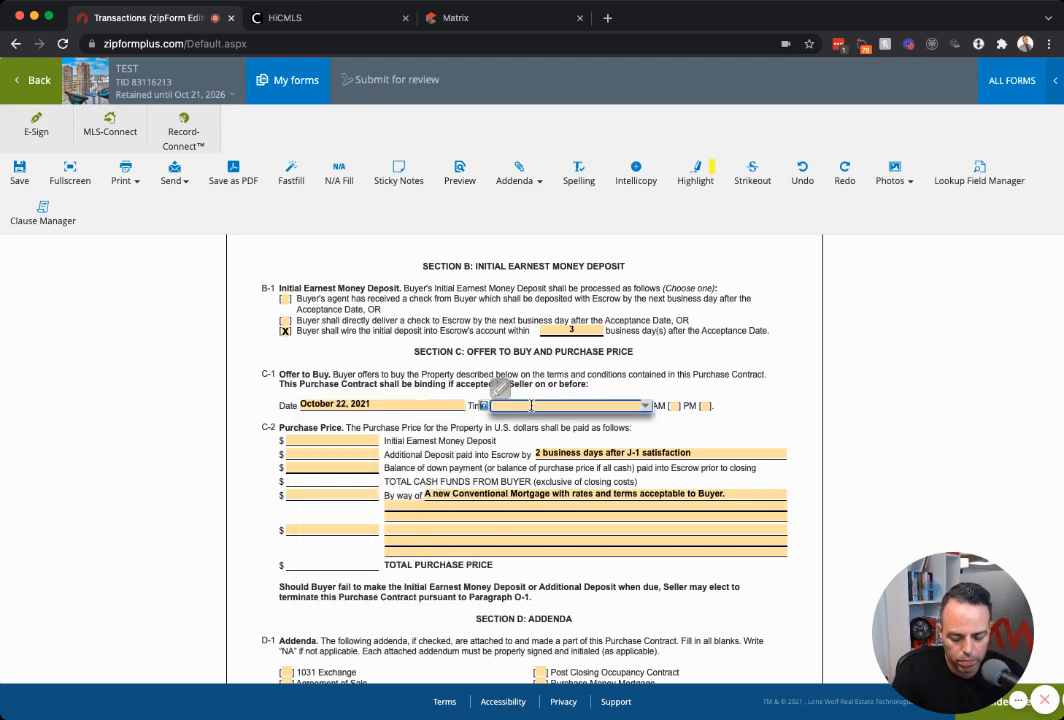
pyautogui.write('5')
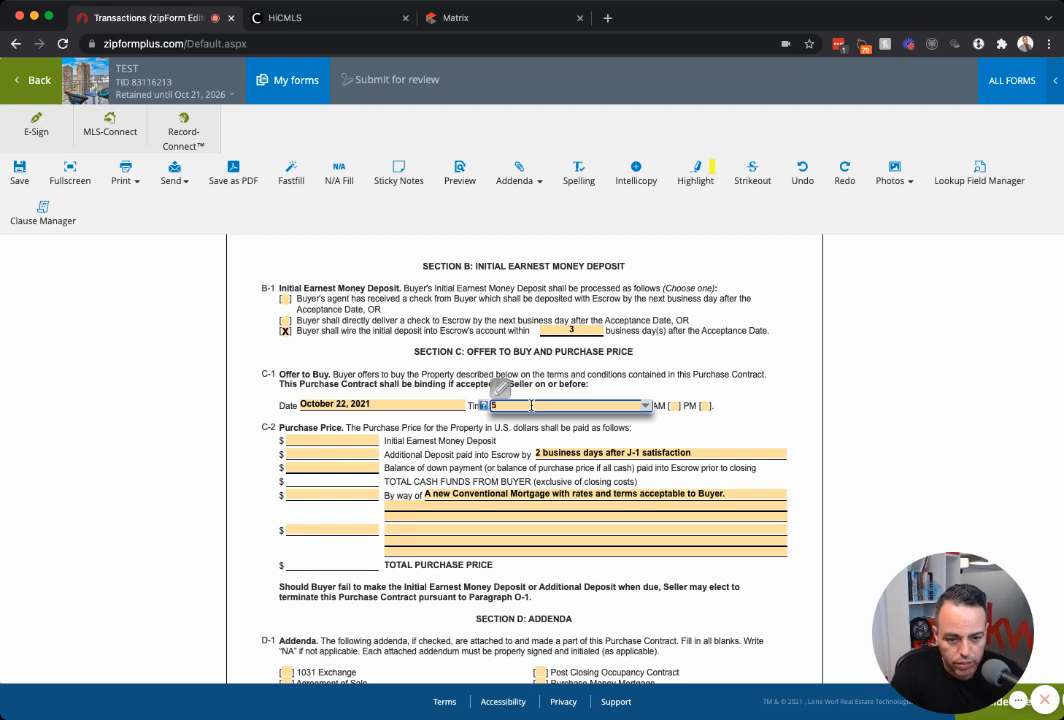
pyautogui.write(':00 P')
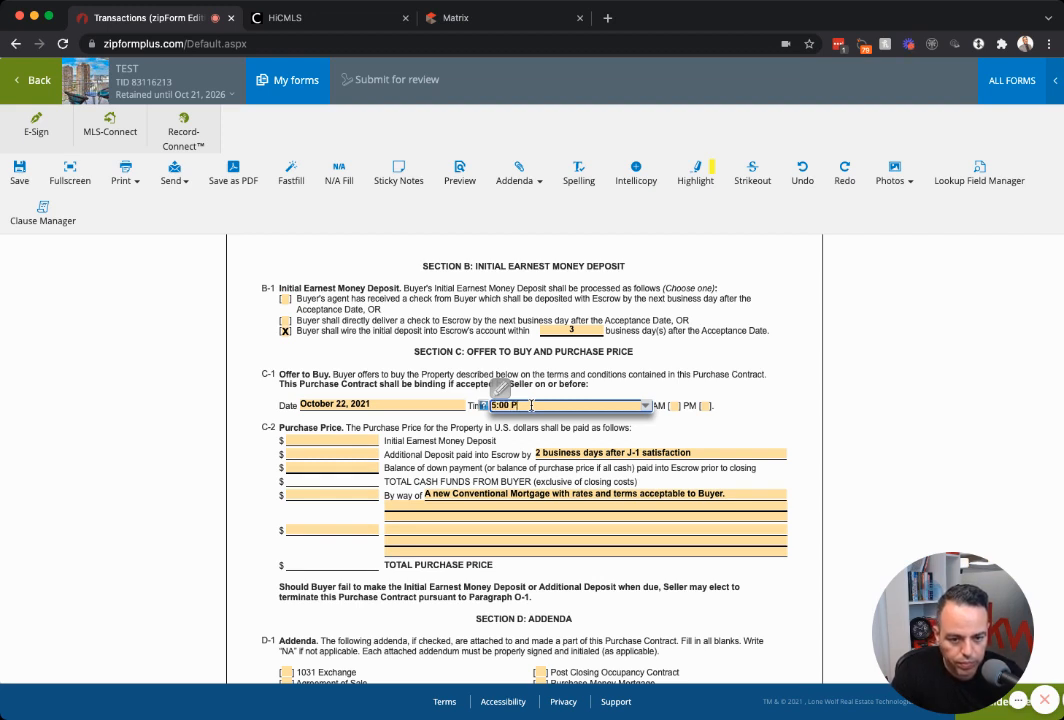
pyautogui.write('M (HST)')
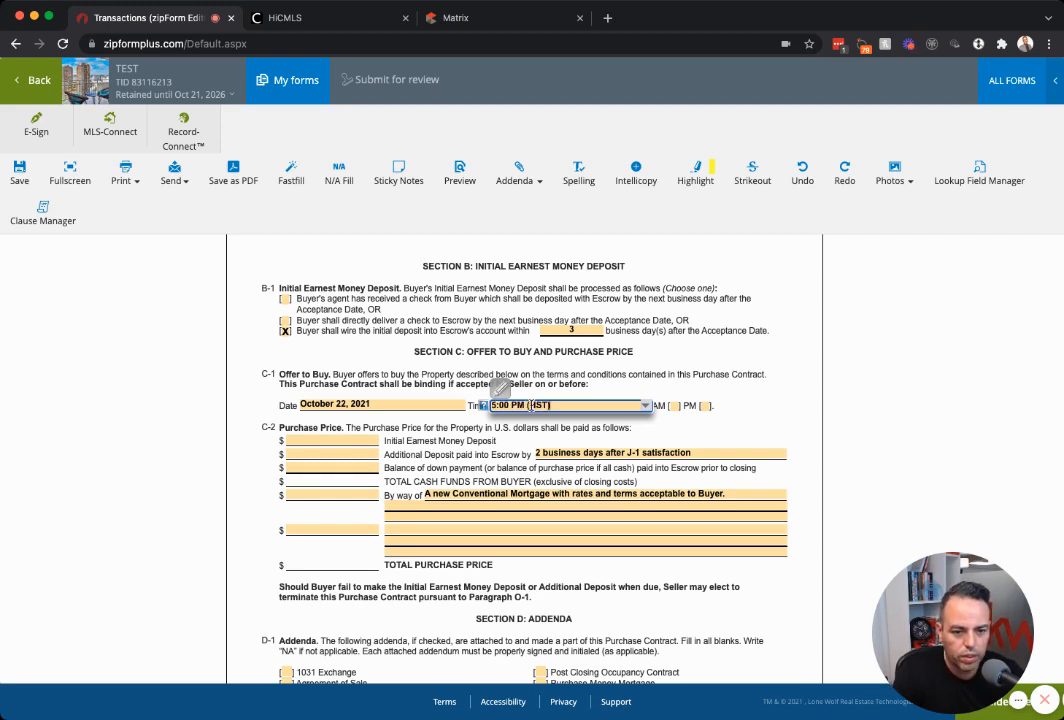
pyautogui.click(705, 406)
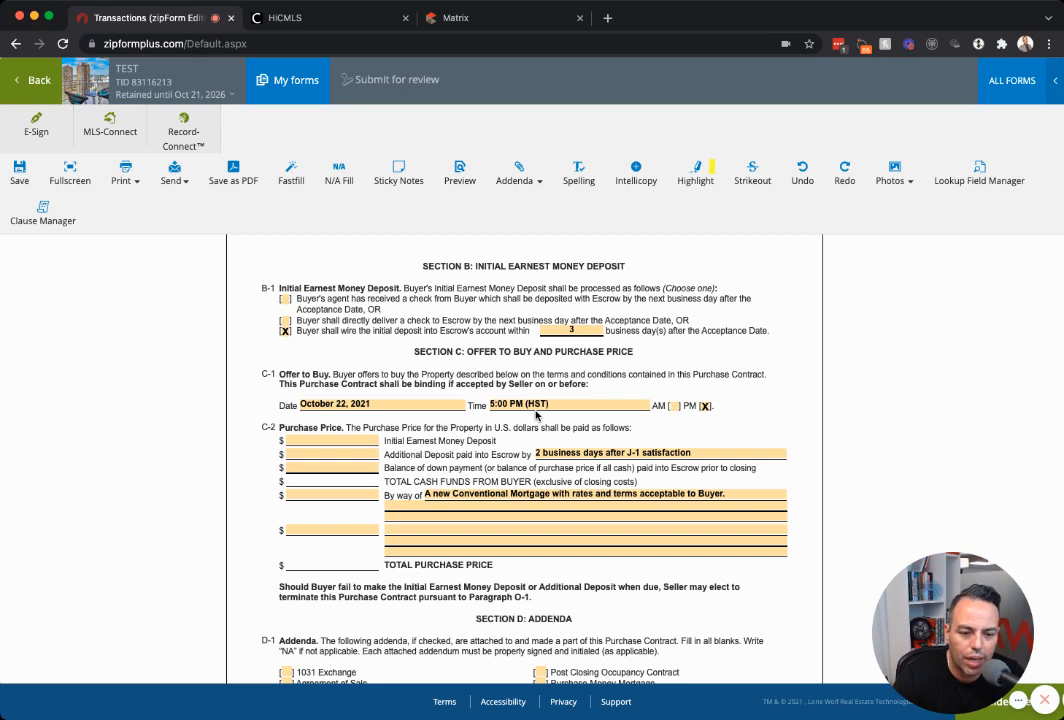
# In Section D-1, check the As Is Condition and Lead Based Paint Disclosure addenda.
pyautogui.scroll(-1, 345, 369)
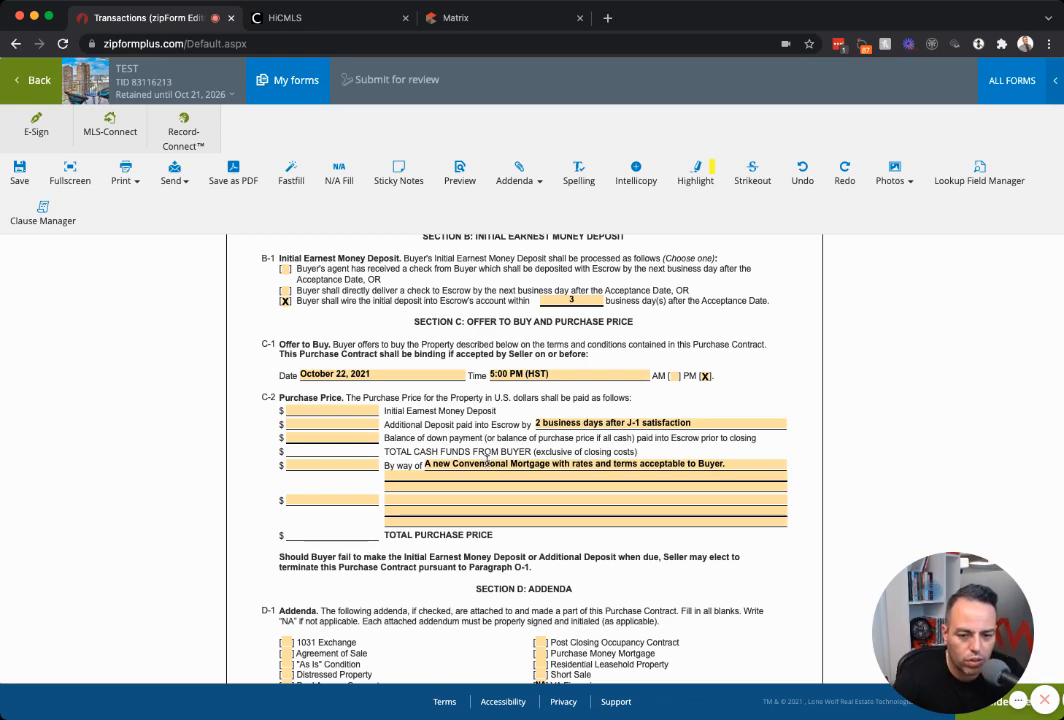
pyautogui.scroll(-5, 487, 460)
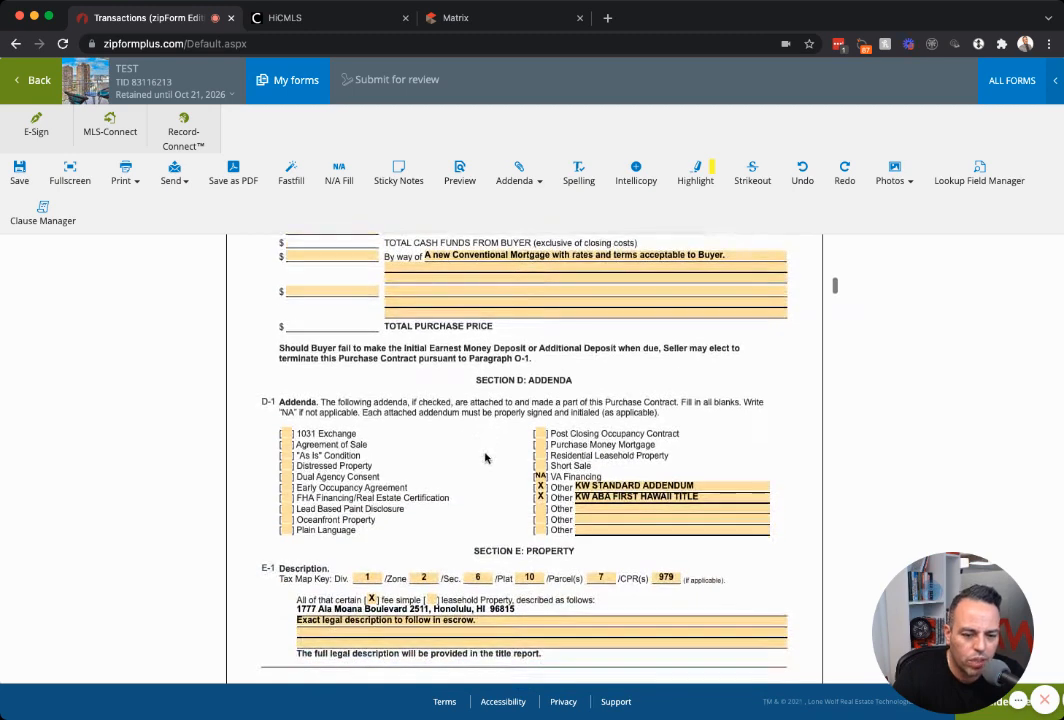
pyautogui.scroll(-2, 487, 458)
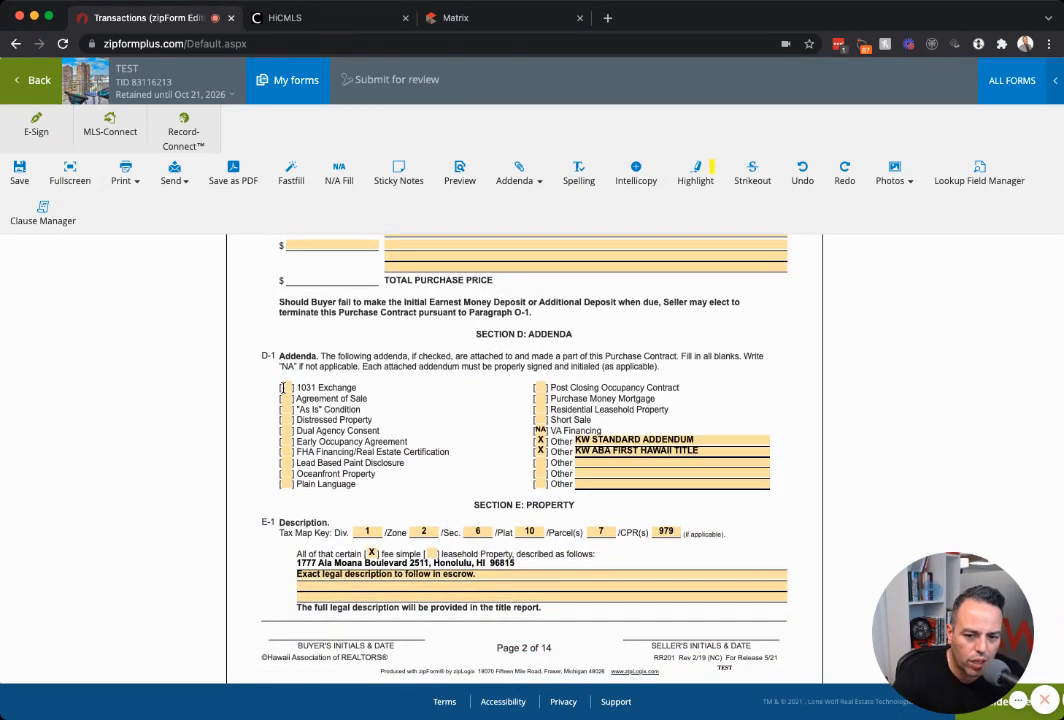
pyautogui.click(287, 409)
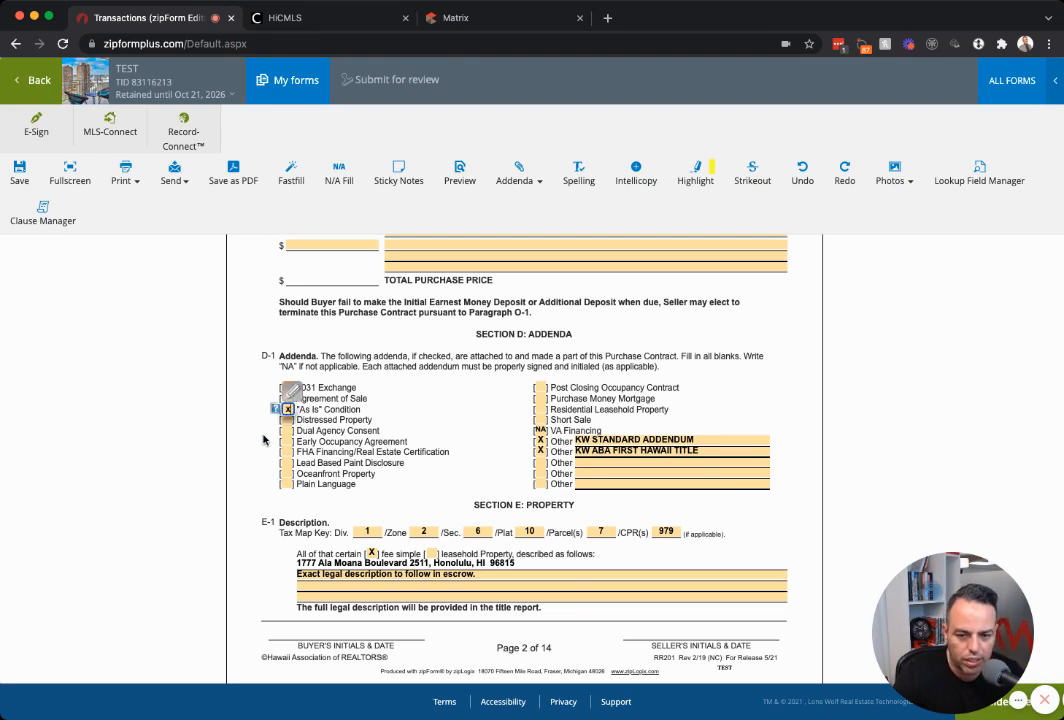
pyautogui.click(287, 463)
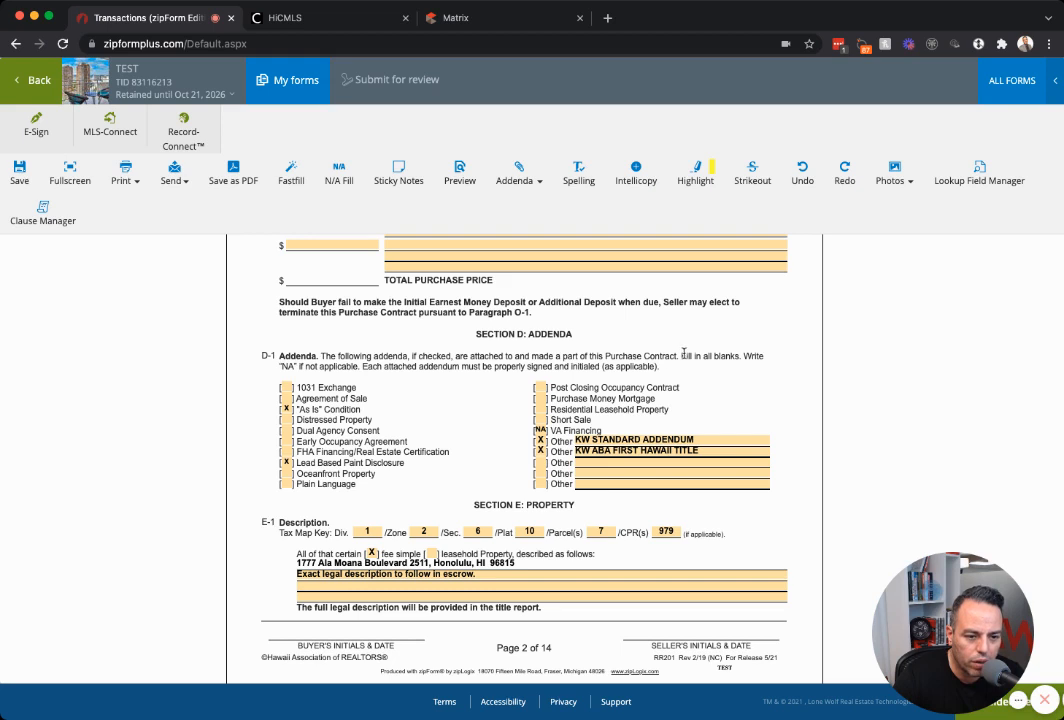
# Enter na for 1031 Exchange, Agreement of Sale, Distressed Property and Dual Agency Consent.
pyautogui.moveTo(682, 355); pyautogui.dragTo(749, 356)
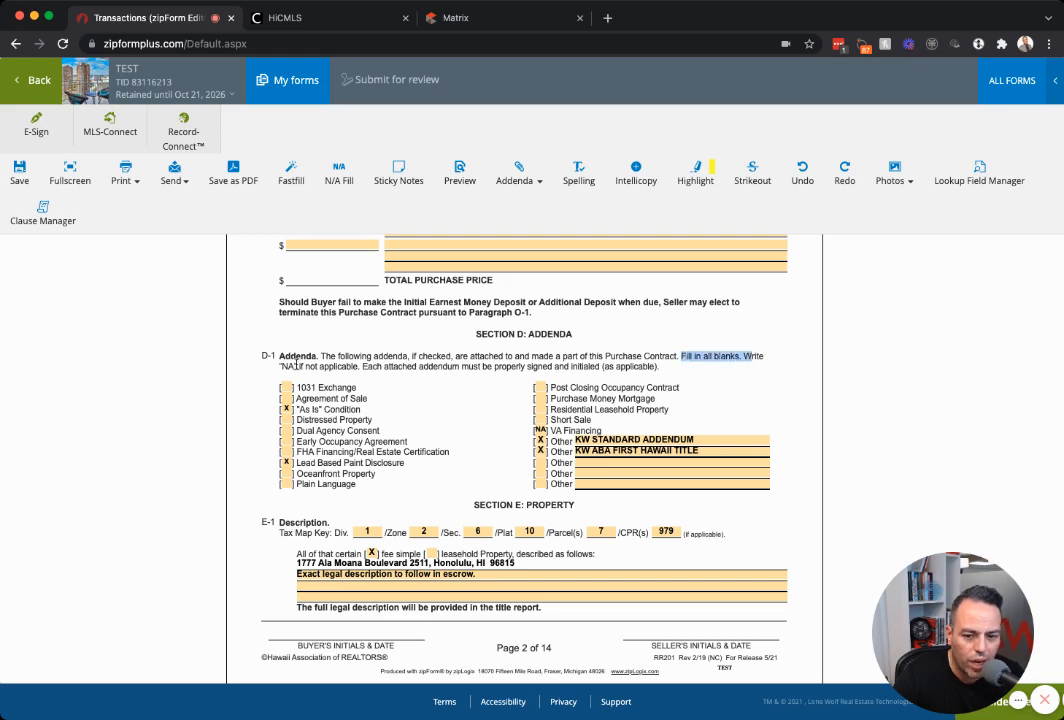
pyautogui.moveTo(280, 366); pyautogui.dragTo(349, 368)
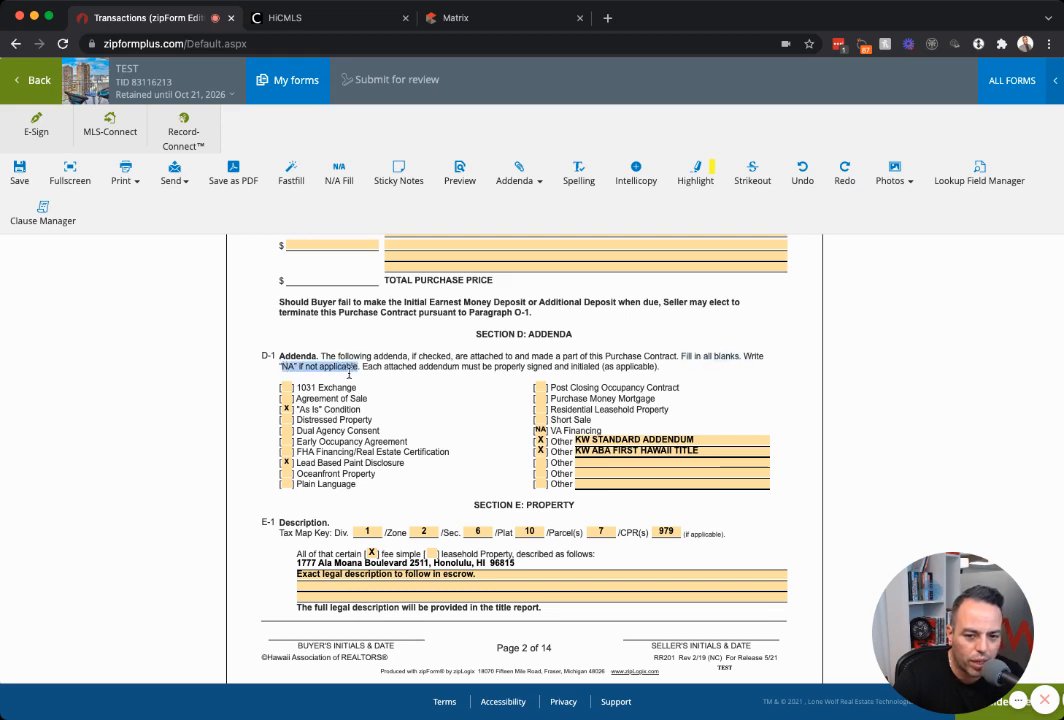
pyautogui.click(288, 387)
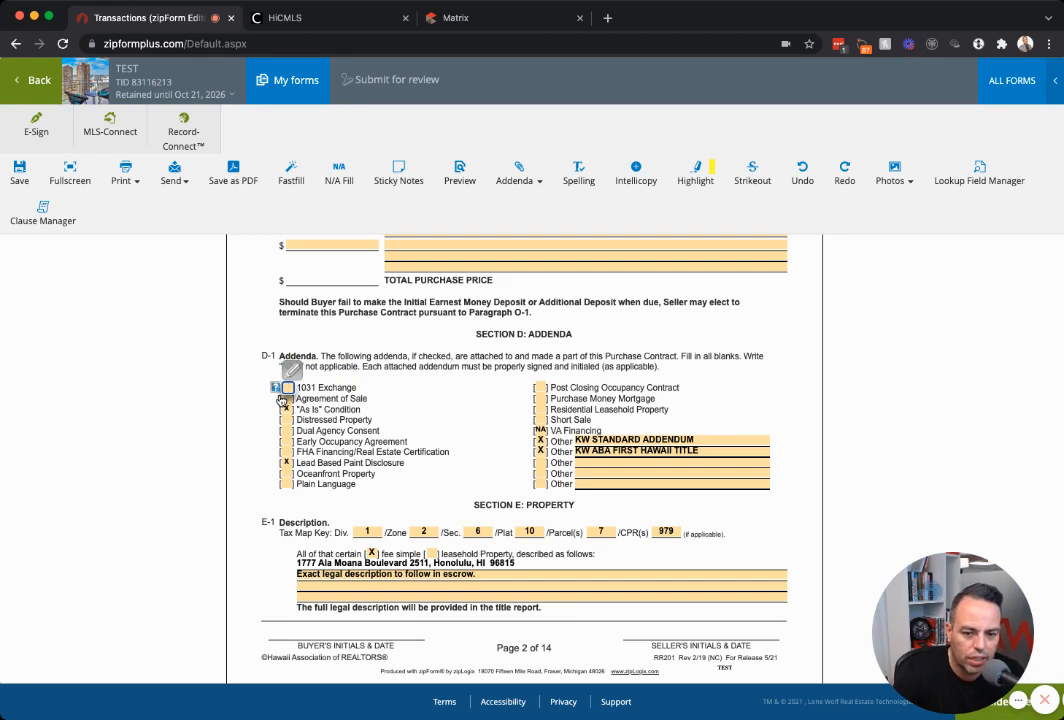
pyautogui.click(285, 399)
pyautogui.press('Tab')
pyautogui.press('Tab')
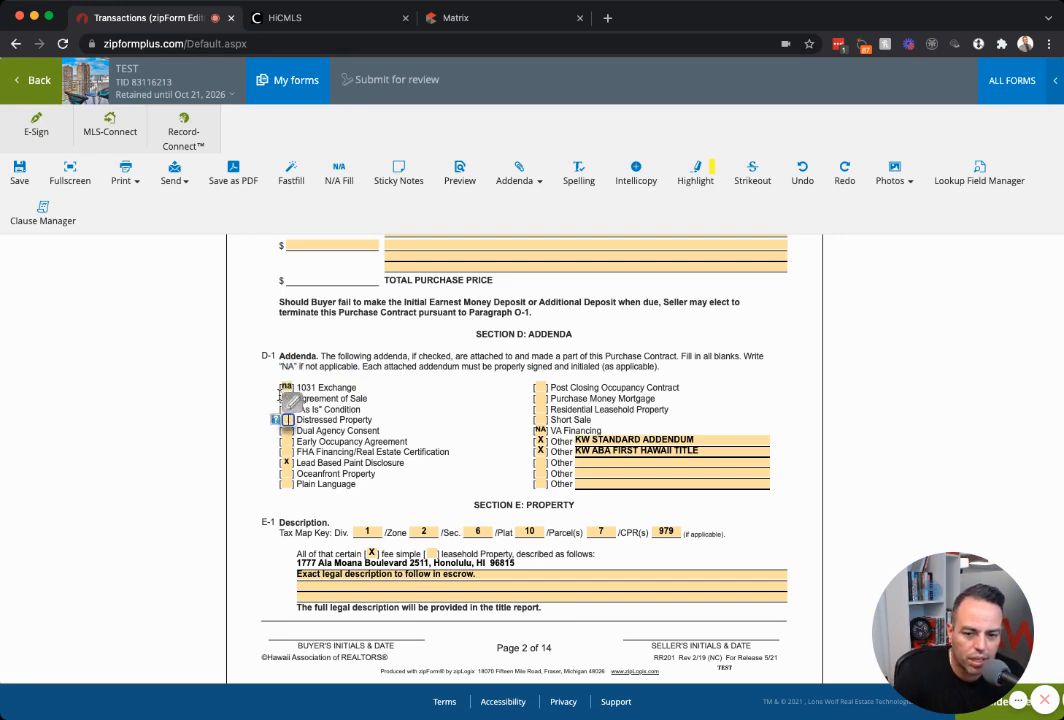
pyautogui.write('na')
pyautogui.press('Tab')
pyautogui.click(370, 400)
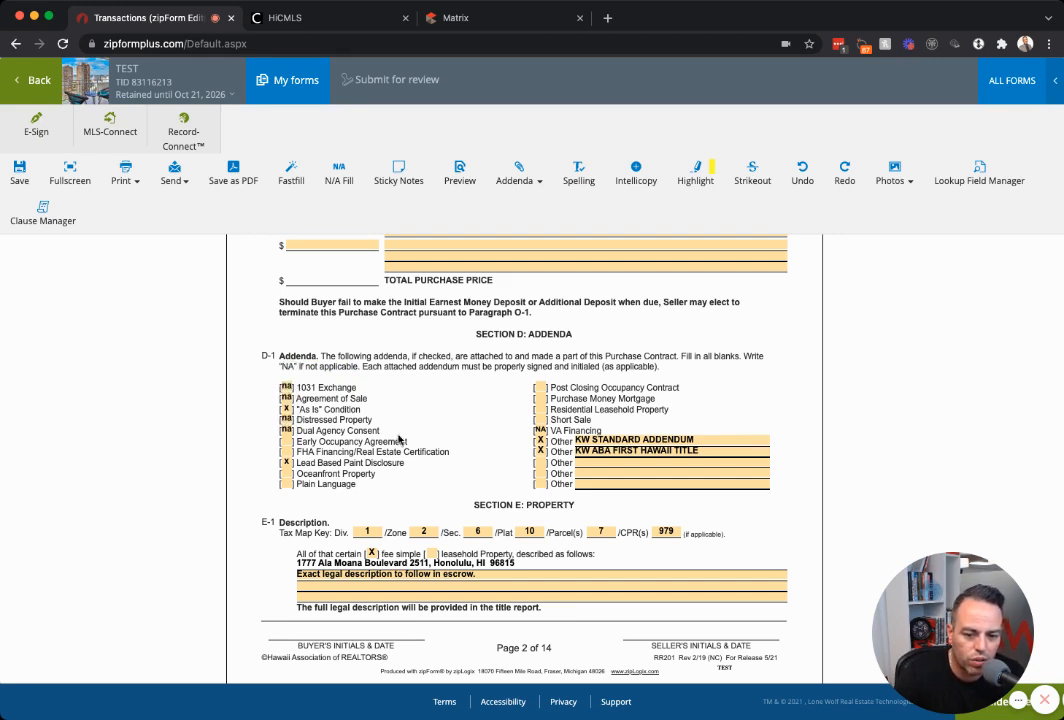
pyautogui.scroll(-1, 398, 437)
pyautogui.scroll(-2, 370, 432)
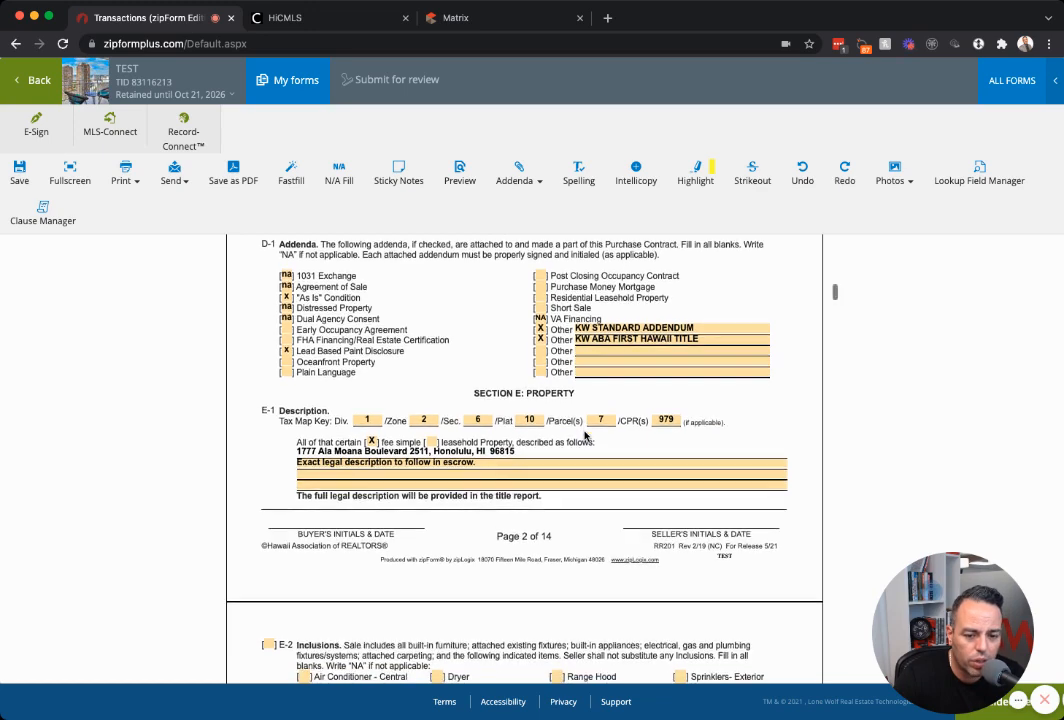
pyautogui.scroll(-2, 430, 459)
pyautogui.scroll(-2, 430, 459)
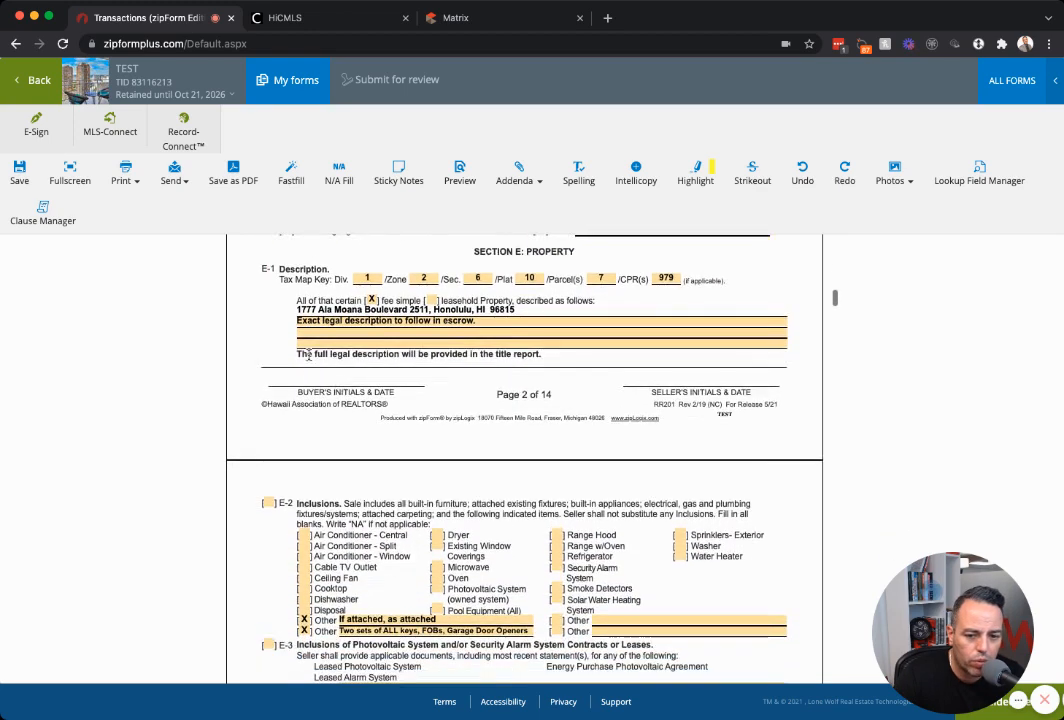
pyautogui.scroll(-2, 465, 456)
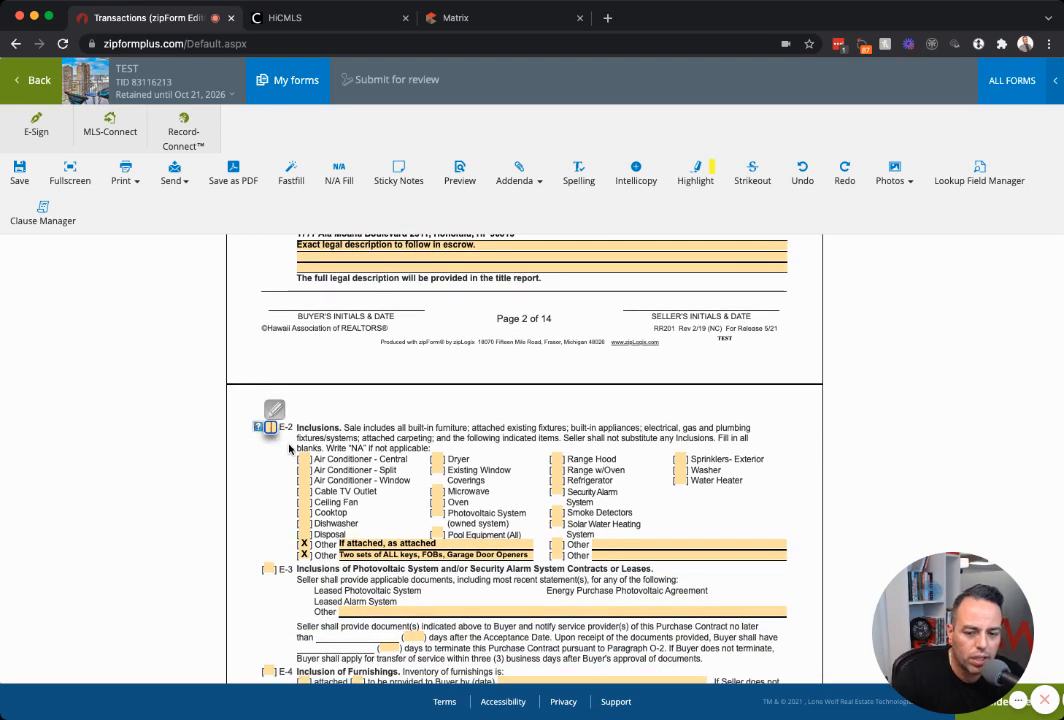
# Look up the Inclusions line (AC Split, Cable TV) in the Matrix listing, then return to the contract.
pyautogui.scroll(-2, 300, 430)
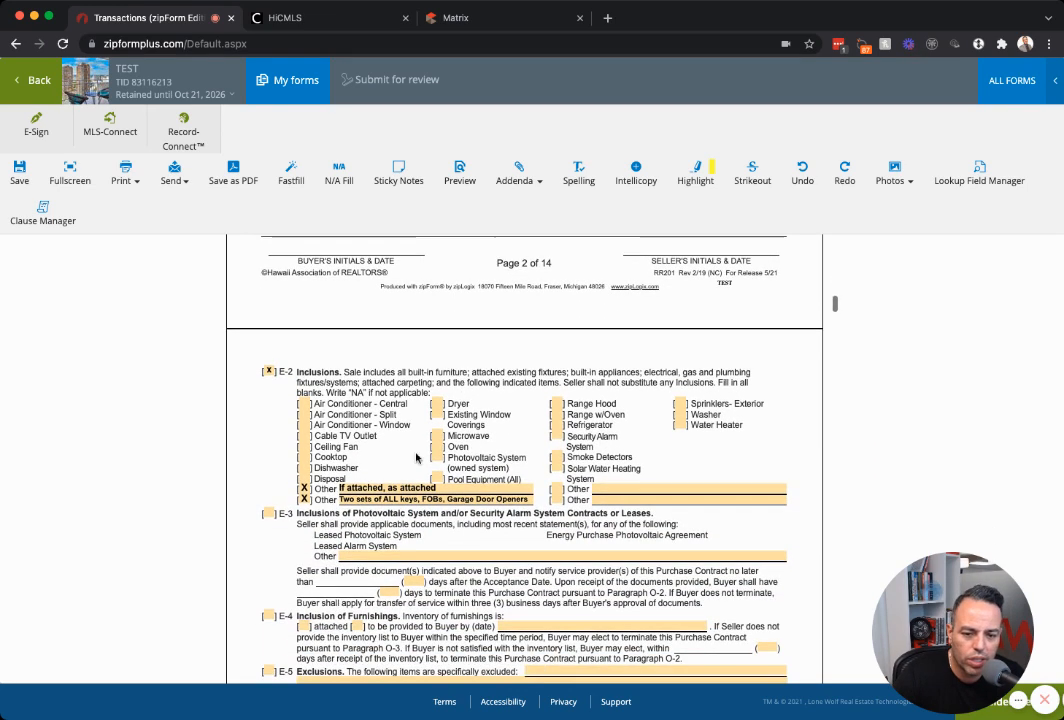
pyautogui.click(453, 18)
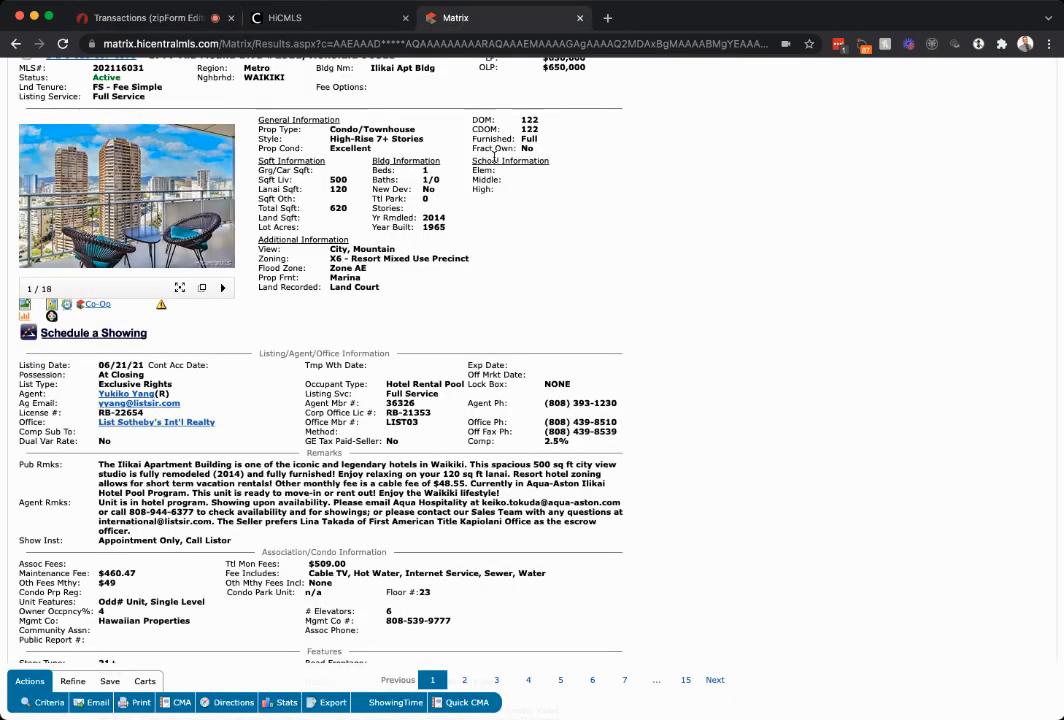
pyautogui.scroll(-5, 384, 309)
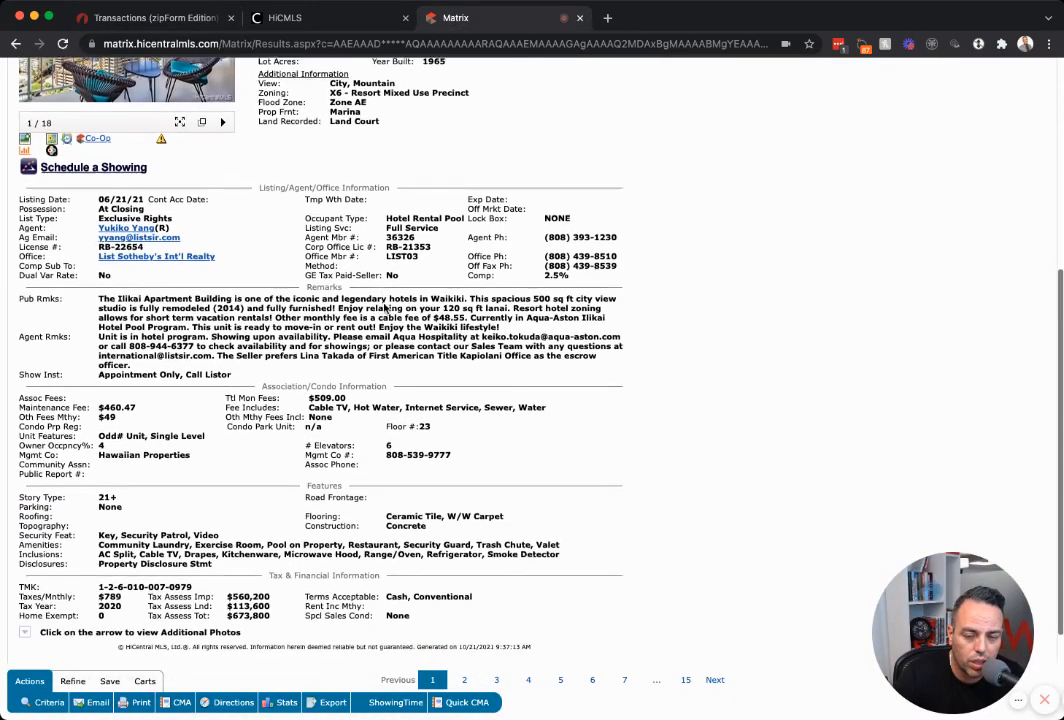
pyautogui.scroll(-1, 385, 307)
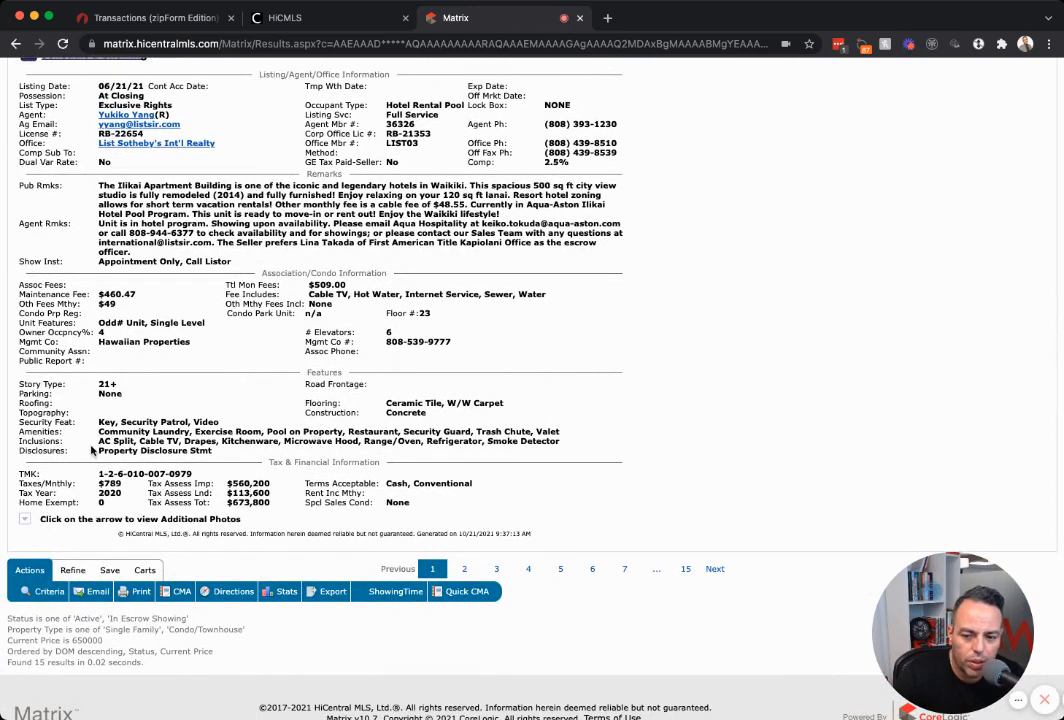
pyautogui.moveTo(99, 441); pyautogui.dragTo(563, 441)
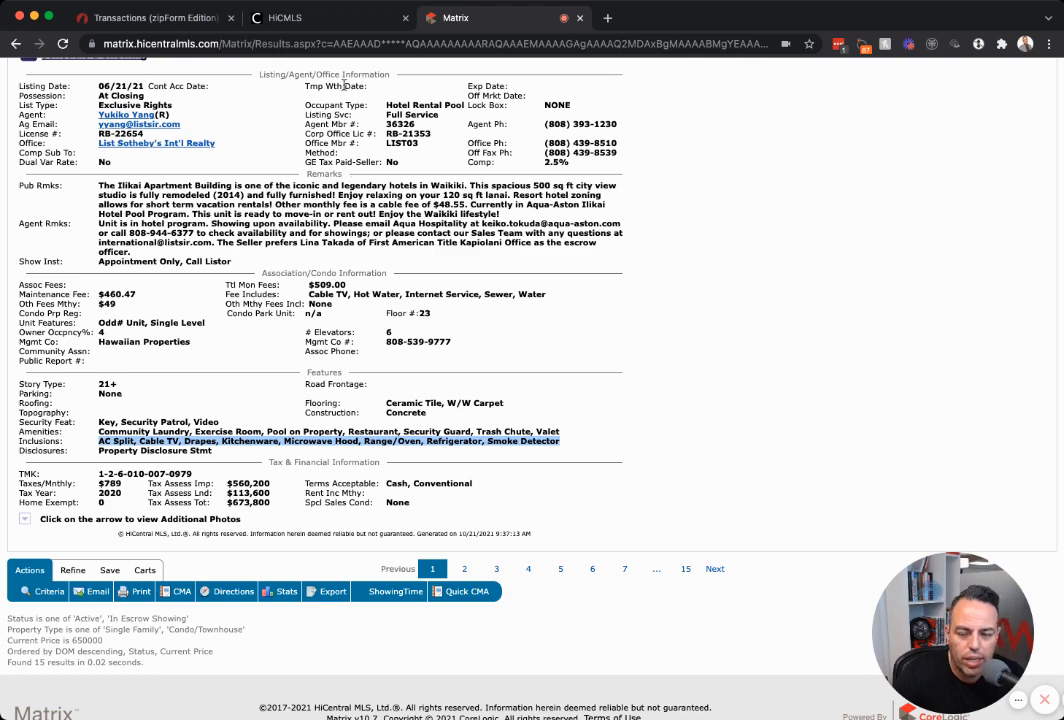
pyautogui.click(147, 18)
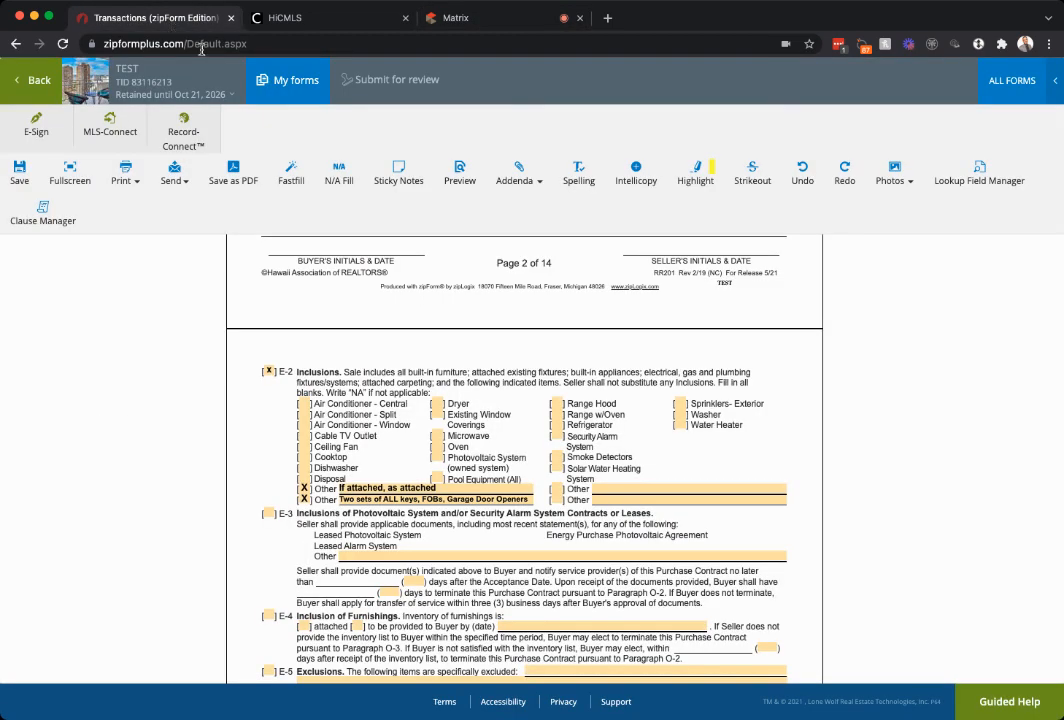
# Check the Air Conditioner - Split and Cable TV Outlet inclusions against the MLS listing.
pyautogui.click(304, 421)
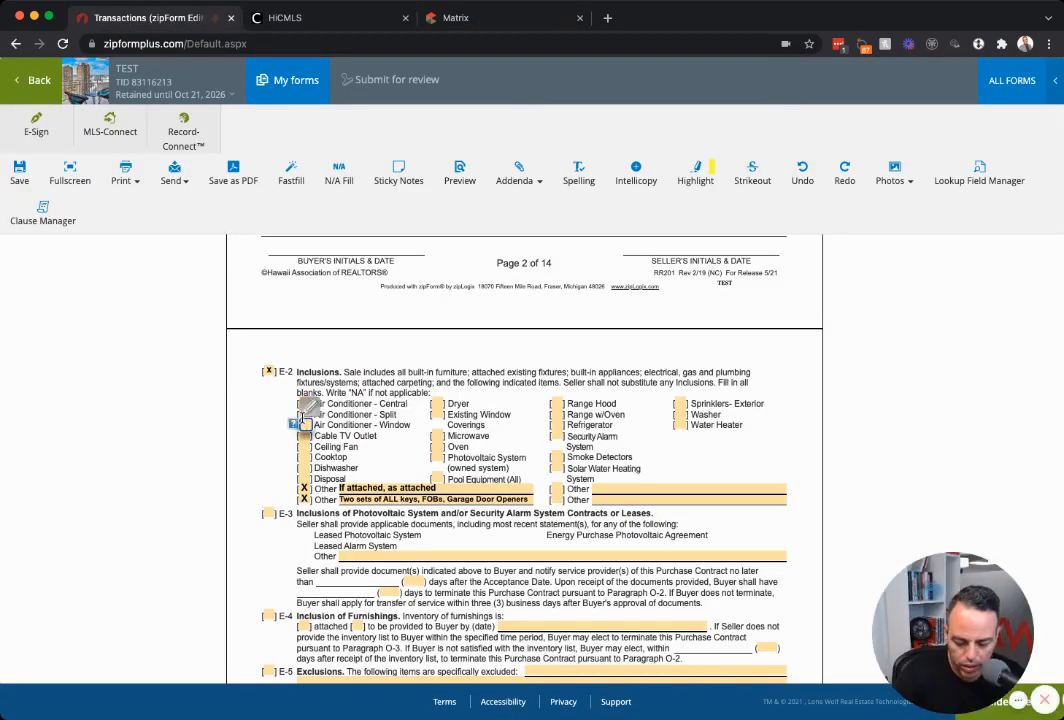
pyautogui.click(305, 413)
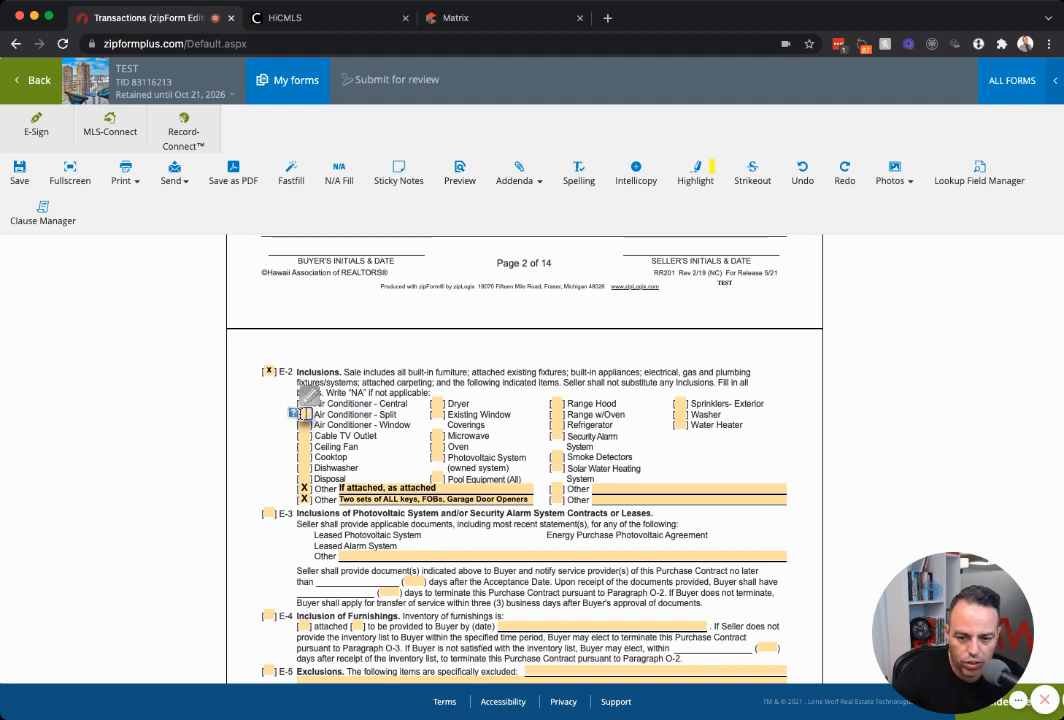
pyautogui.click(305, 436)
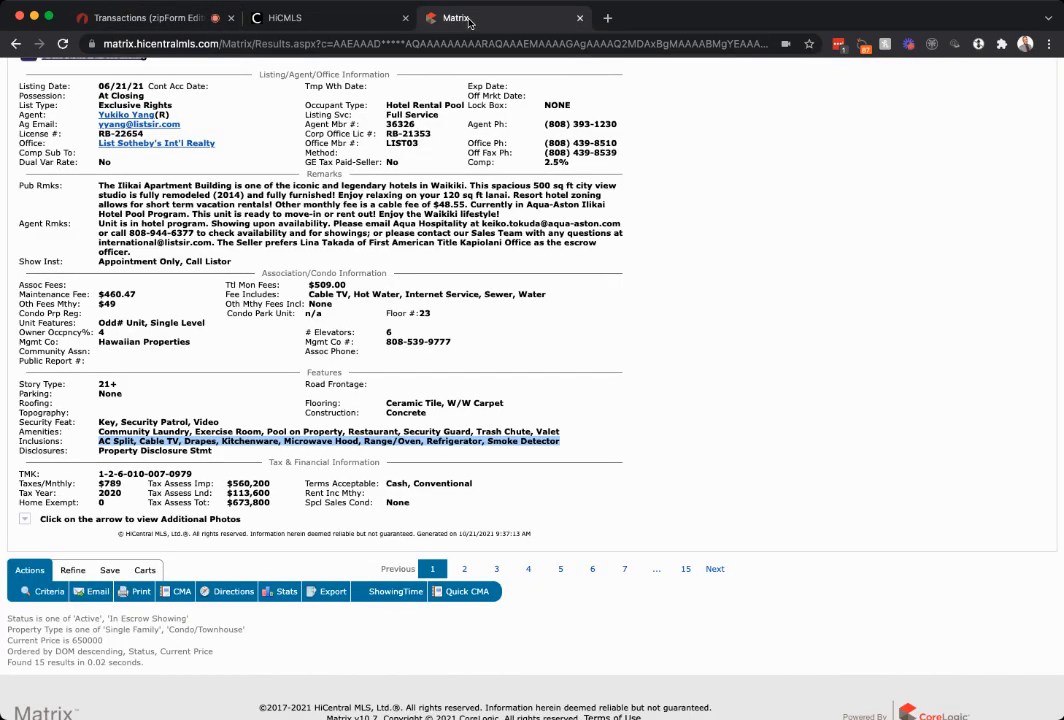
pyautogui.click(470, 18)
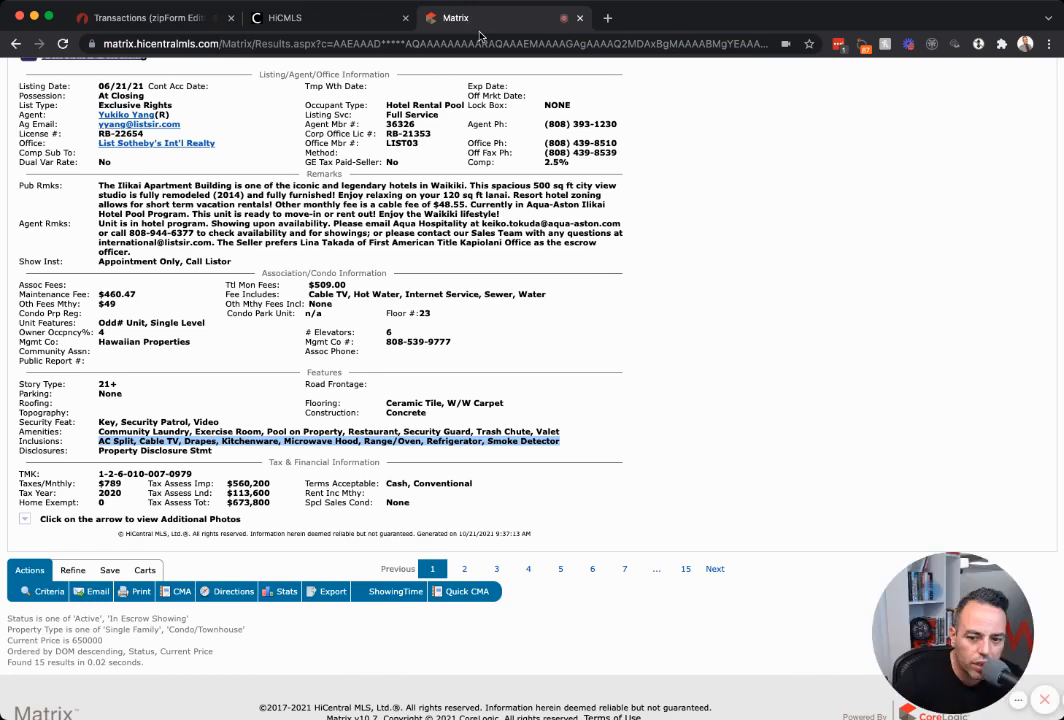
pyautogui.click(140, 18)
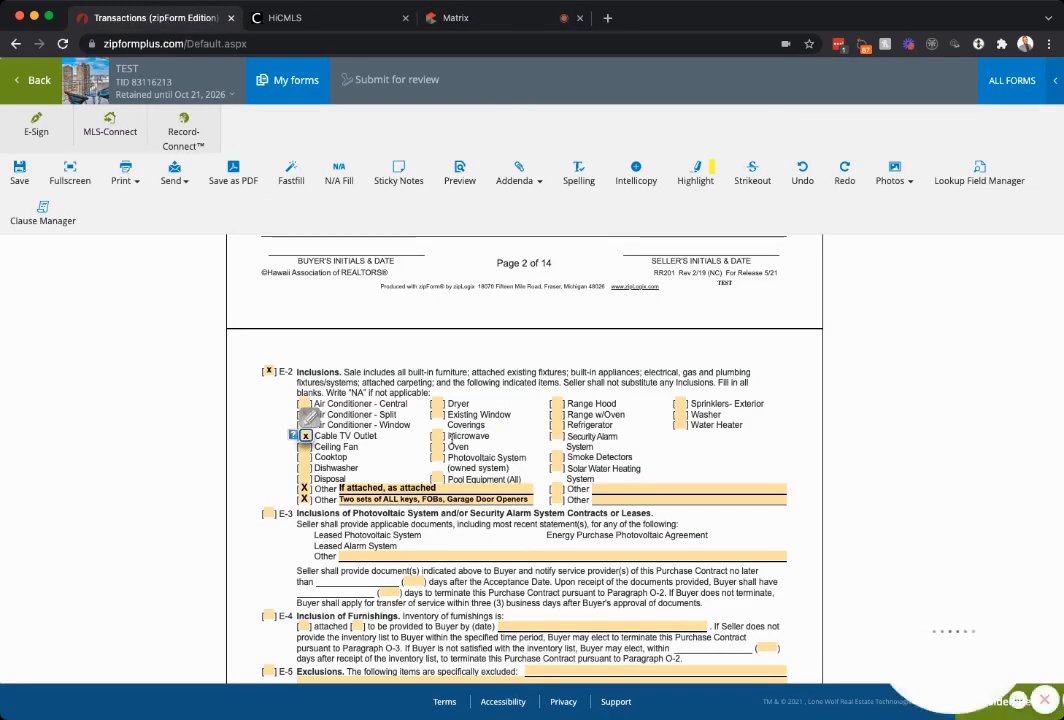
# Add 'Drapes, Kitchenware, Microwave Hood' as other inclusions and tick Refrigerator and Range Hood.
pyautogui.click(603, 489)
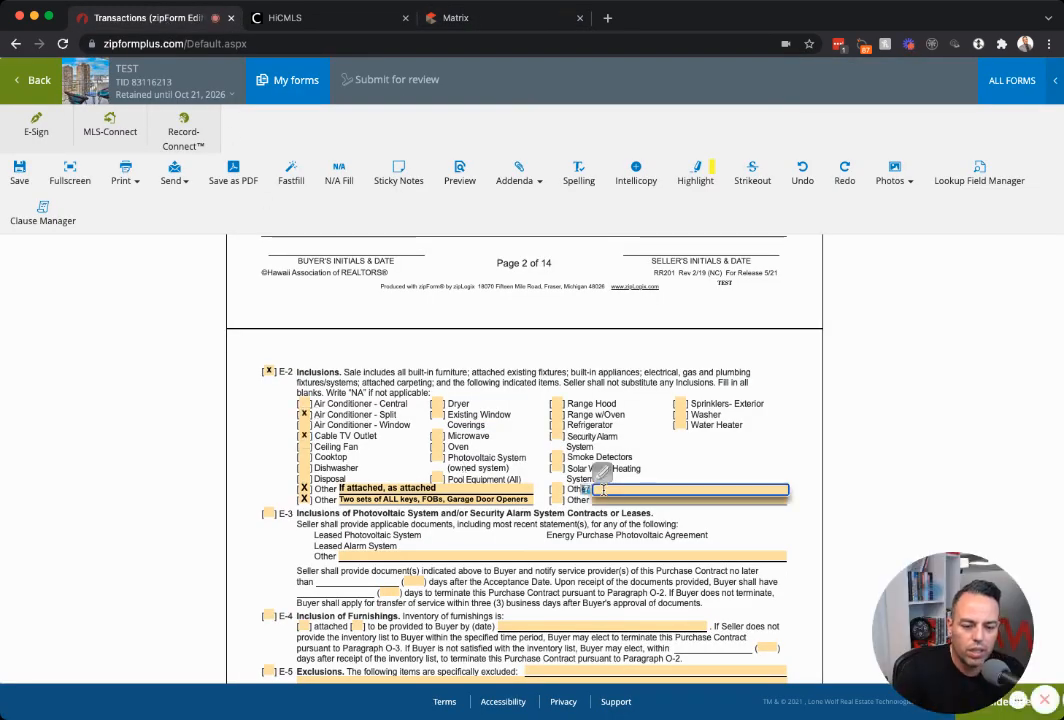
pyautogui.write('D')
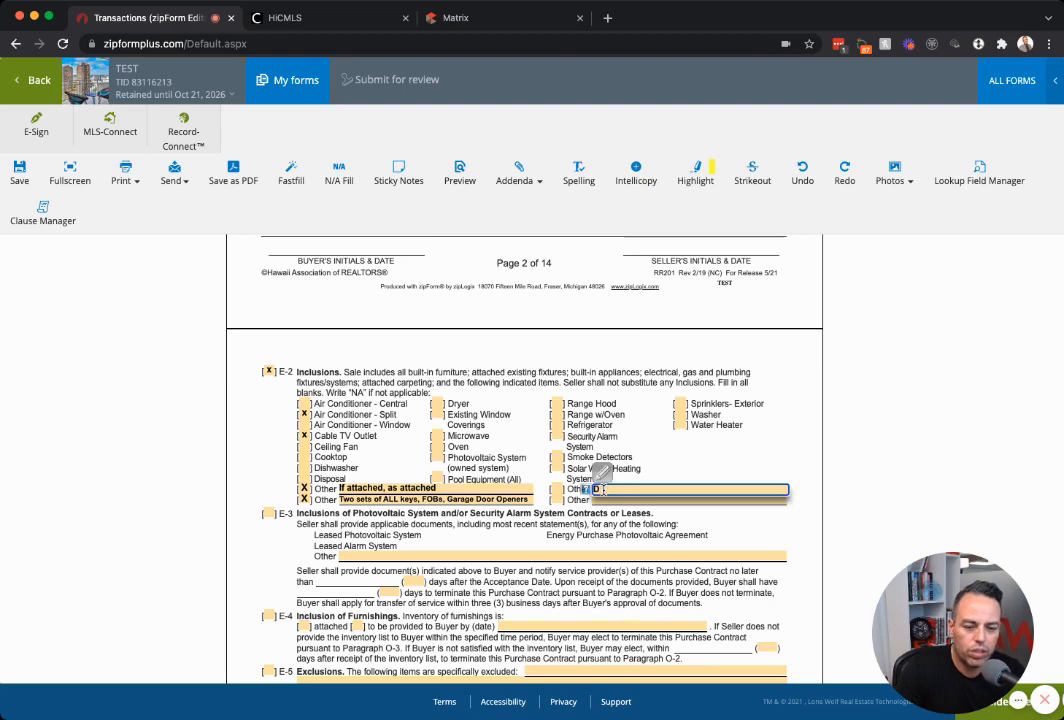
pyautogui.write('rapes, Kitchenw')
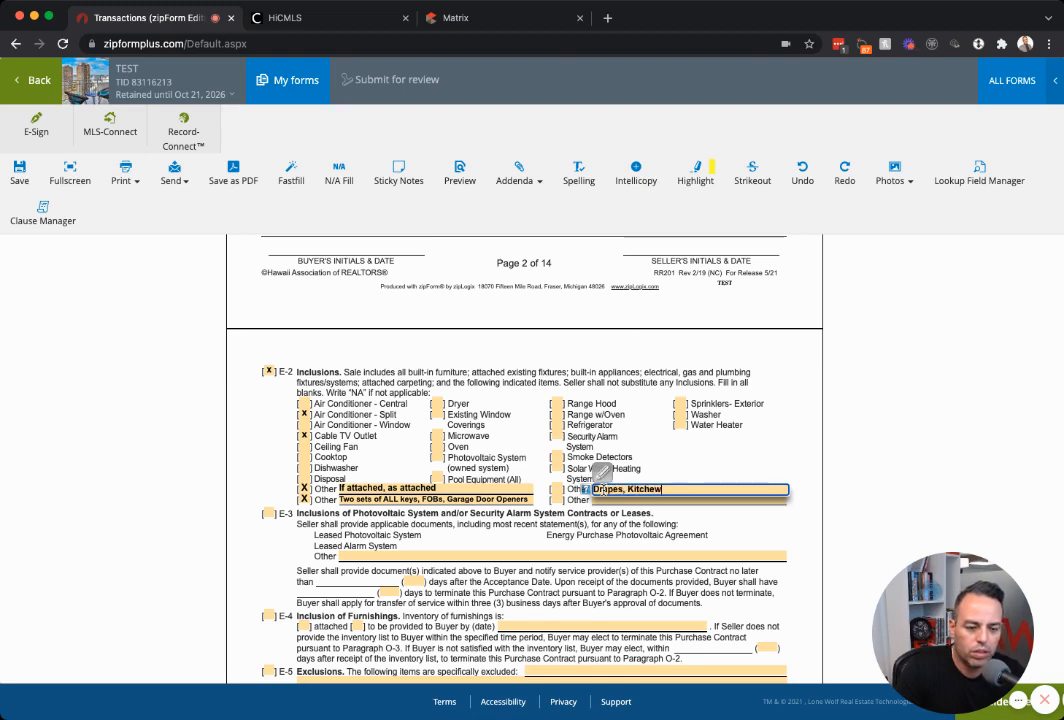
pyautogui.write('are')
pyautogui.click(470, 18)
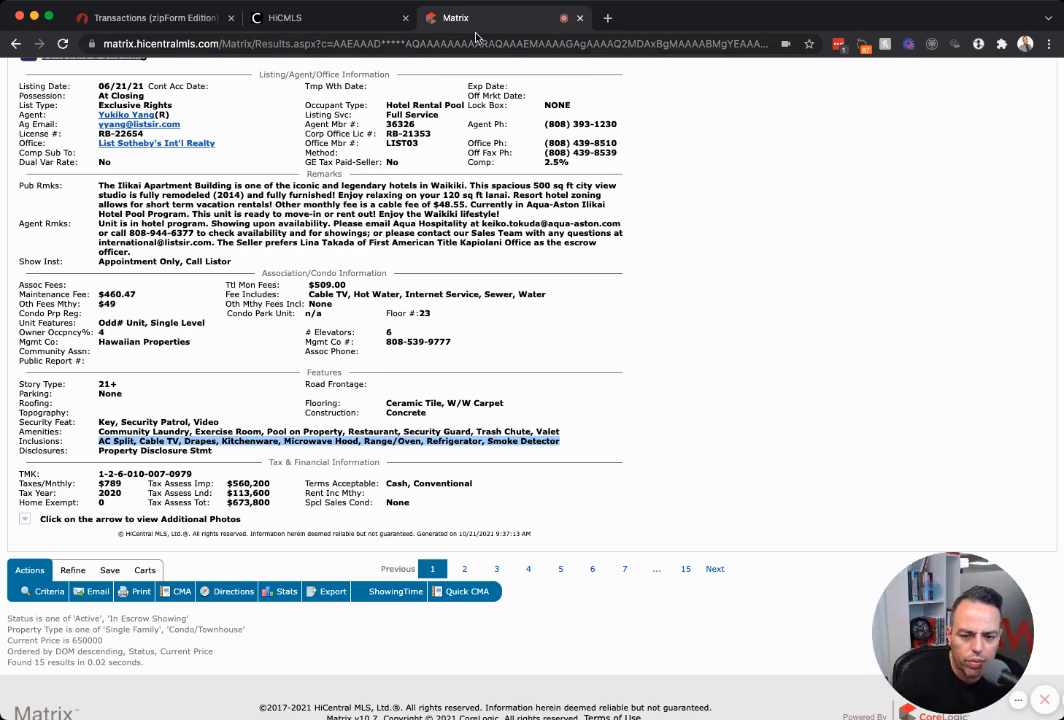
pyautogui.click(140, 18)
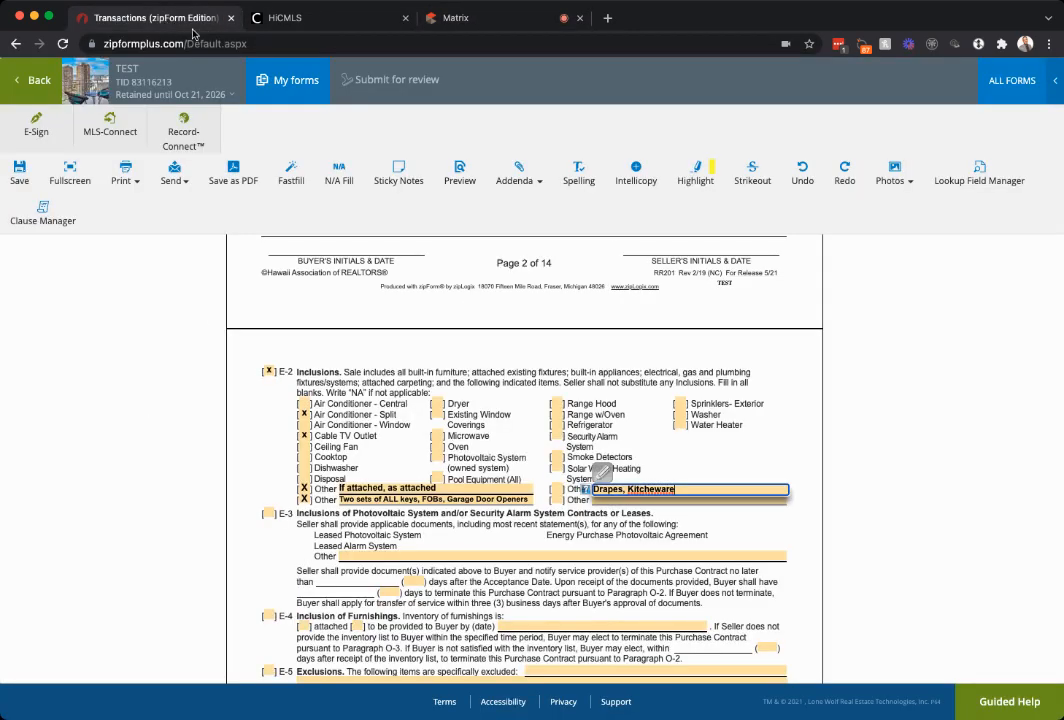
pyautogui.click(556, 424)
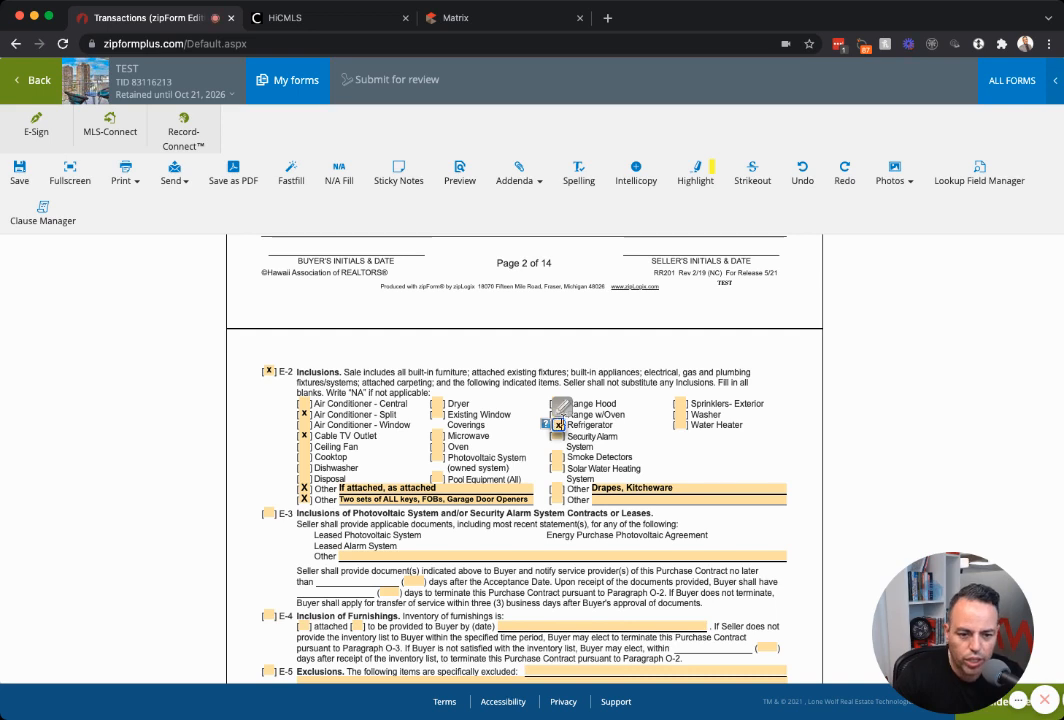
pyautogui.click(559, 404)
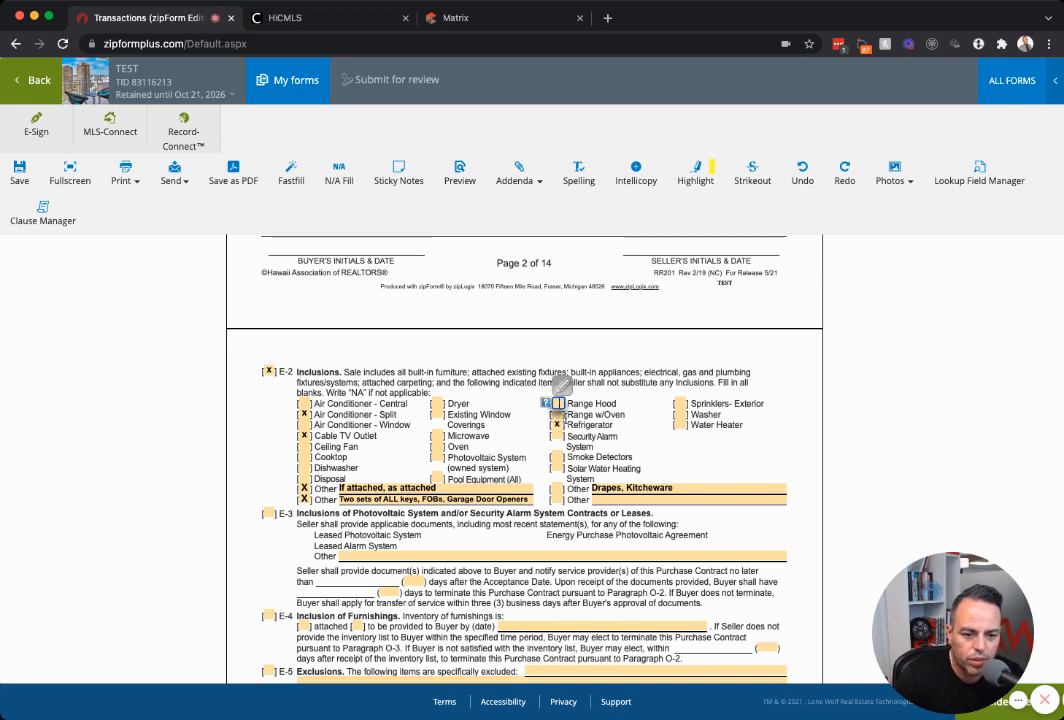
pyautogui.click(678, 489)
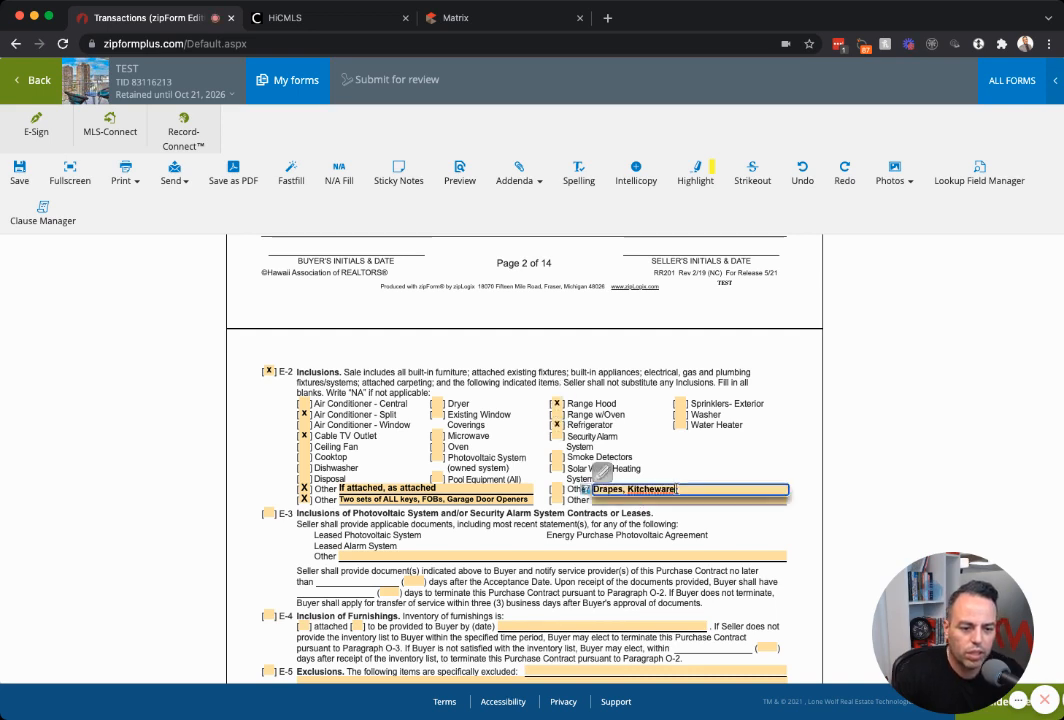
pyautogui.write('Microw')
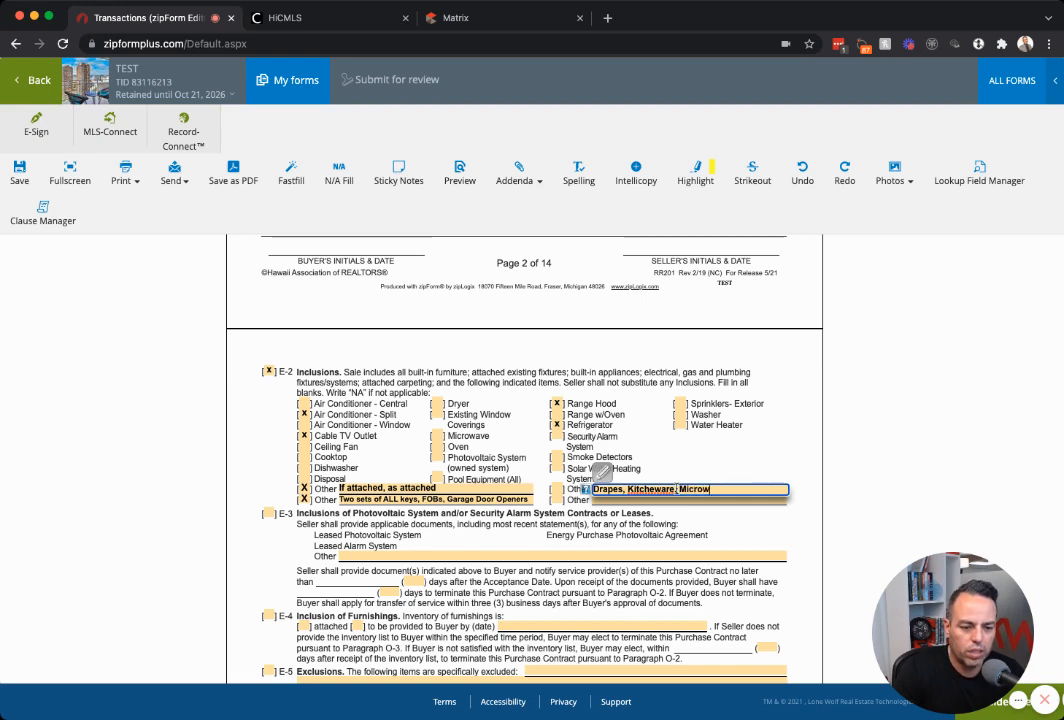
pyautogui.write('ave Hood')
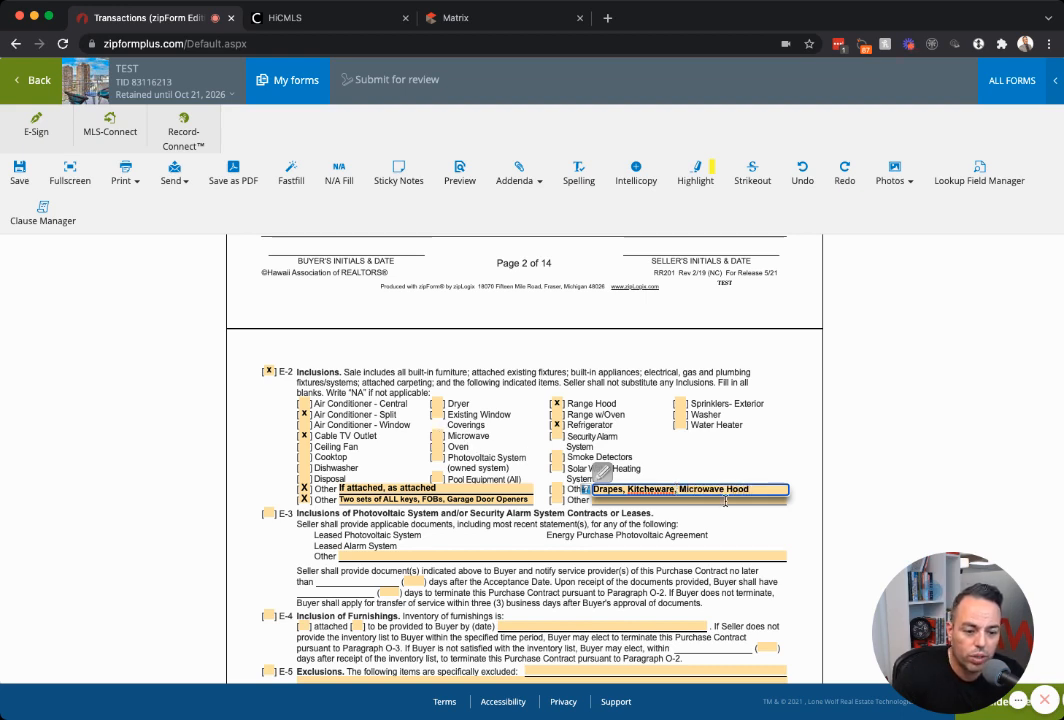
pyautogui.click(666, 425)
# Mark the unused inclusion items, starting with Air Conditioner - Central, as na.
pyautogui.click(305, 405)
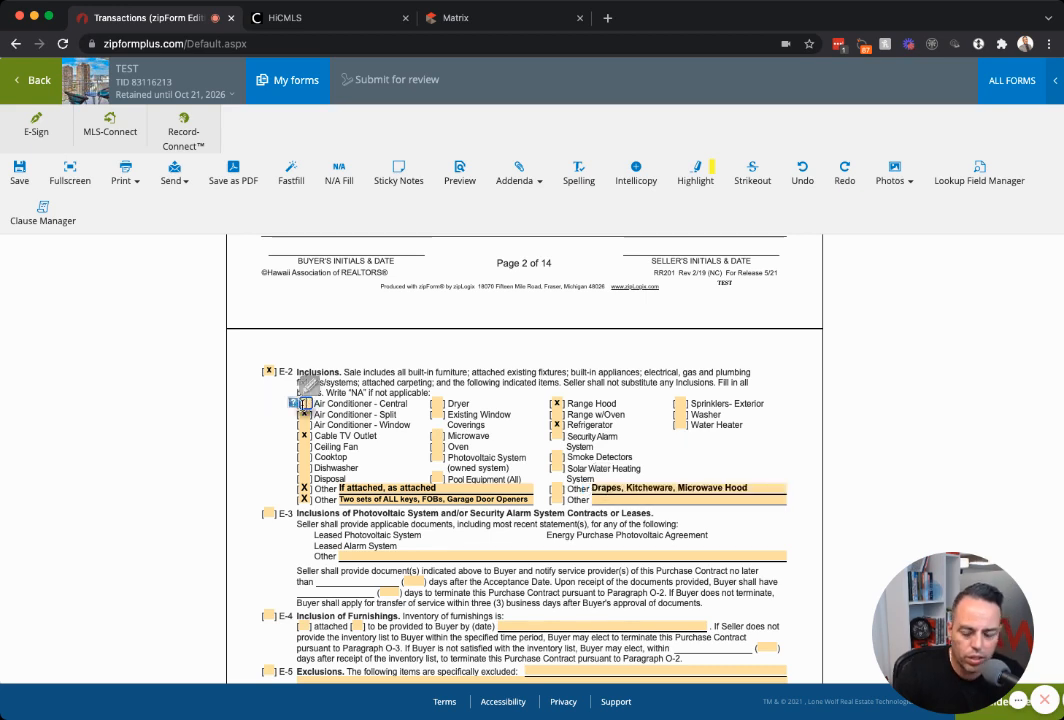
pyautogui.write('na')
pyautogui.press('Tab')
pyautogui.press('Tab')
pyautogui.write('na')
pyautogui.press('Tab')
pyautogui.press('Tab')
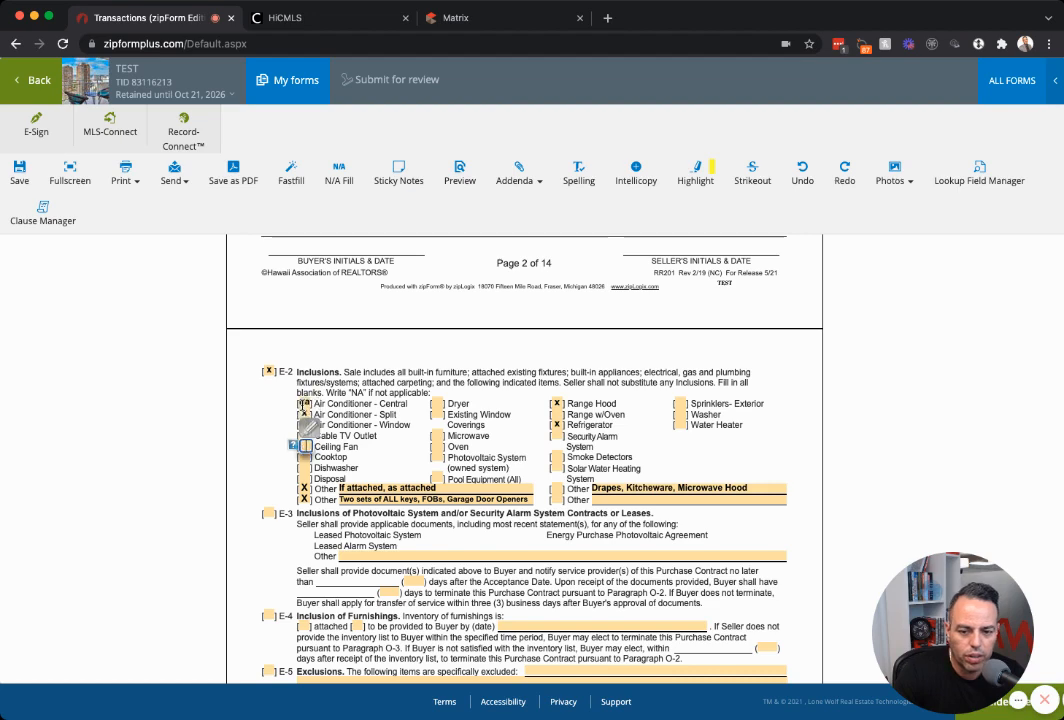
pyautogui.write('na')
pyautogui.press('Tab')
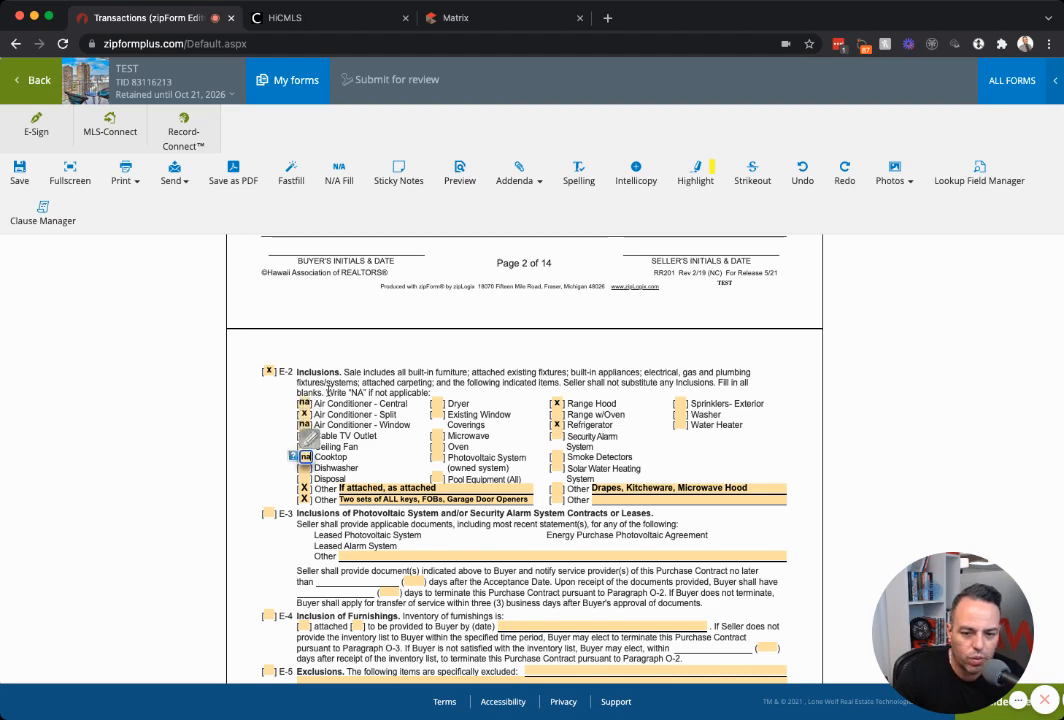
pyautogui.moveTo(326, 392); pyautogui.dragTo(428, 392)
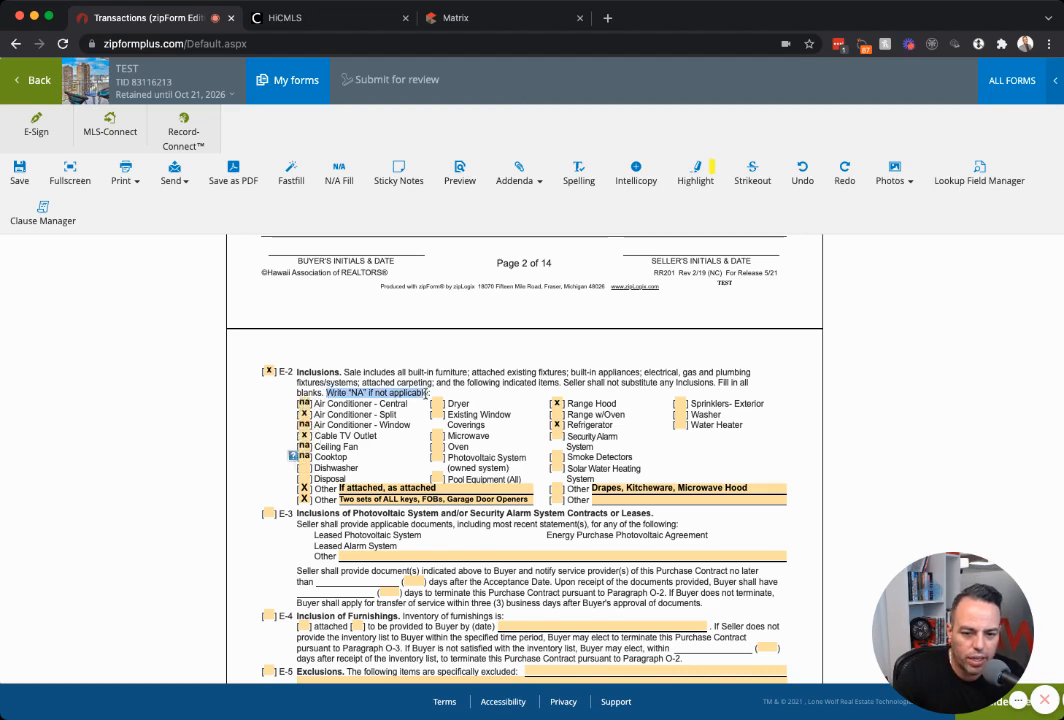
pyautogui.click(248, 437)
pyautogui.scroll(-1, 250, 439)
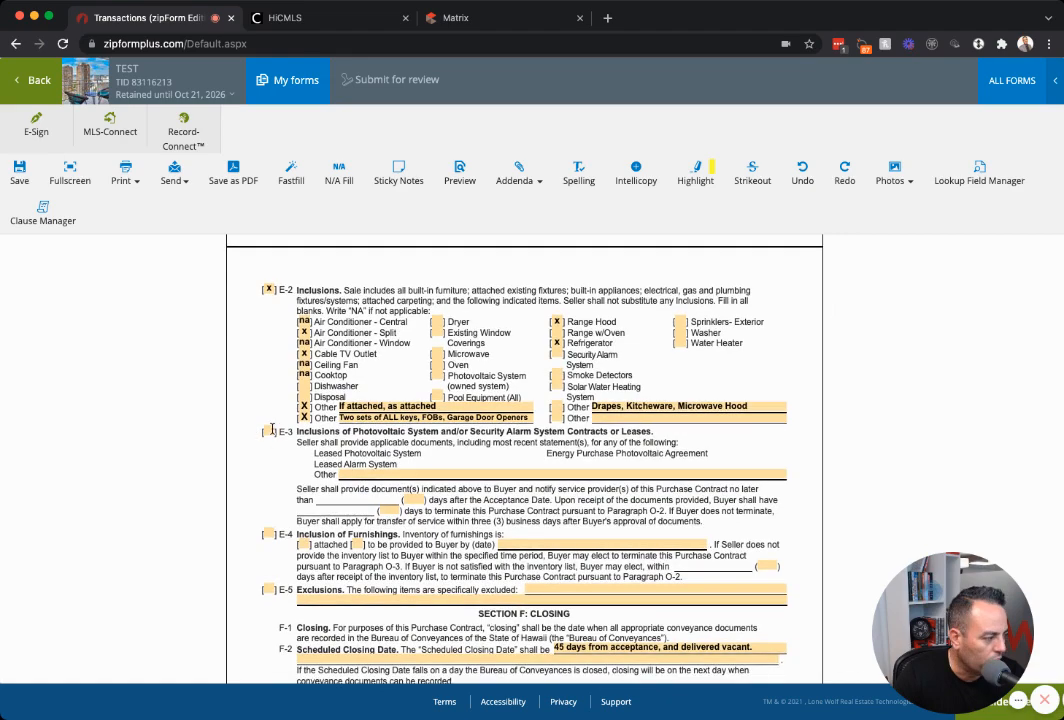
# Pick 20211021 from the calendar as the F-2 Scheduled Closing Date.
pyautogui.scroll(-3, 272, 430)
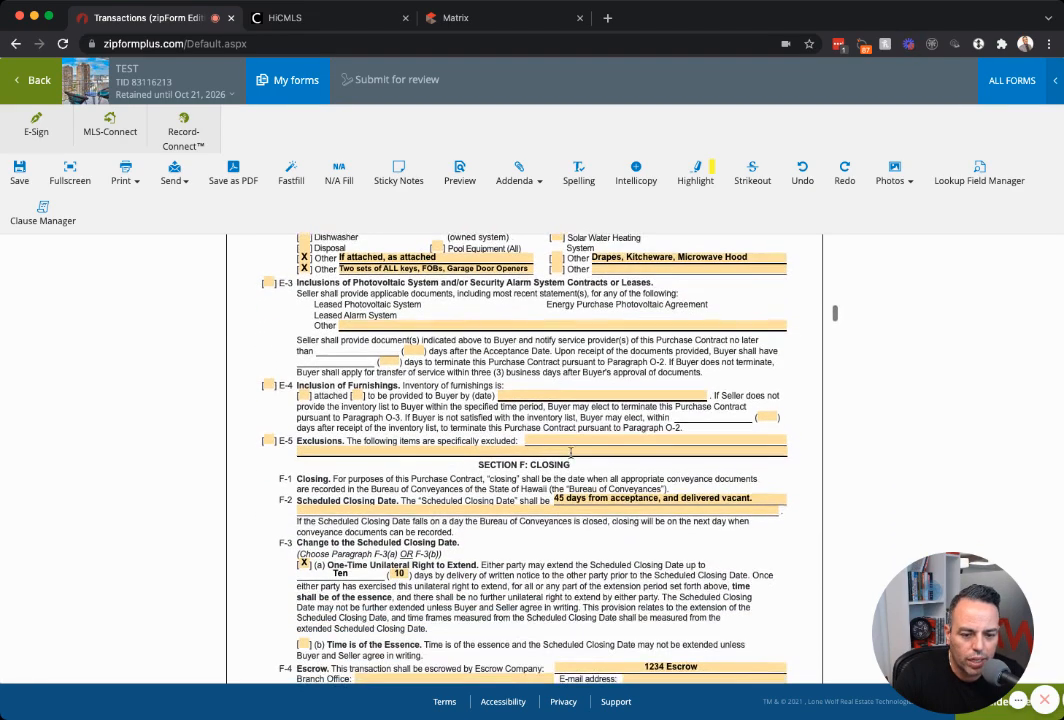
pyautogui.scroll(-1, 600, 490)
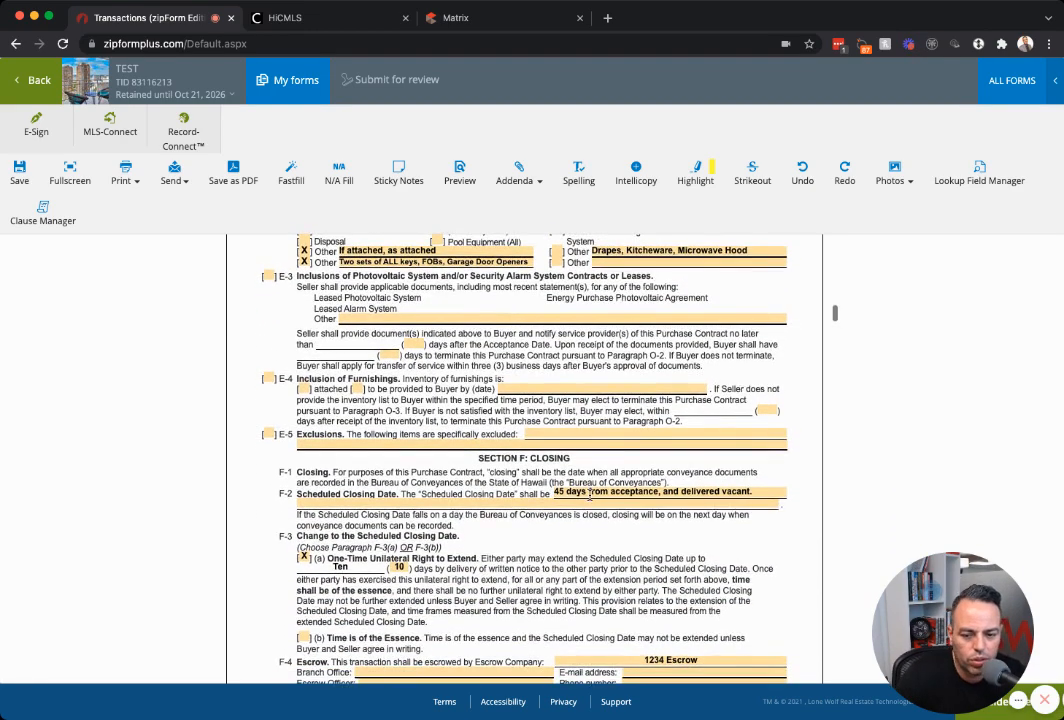
pyautogui.scroll(-1, 595, 488)
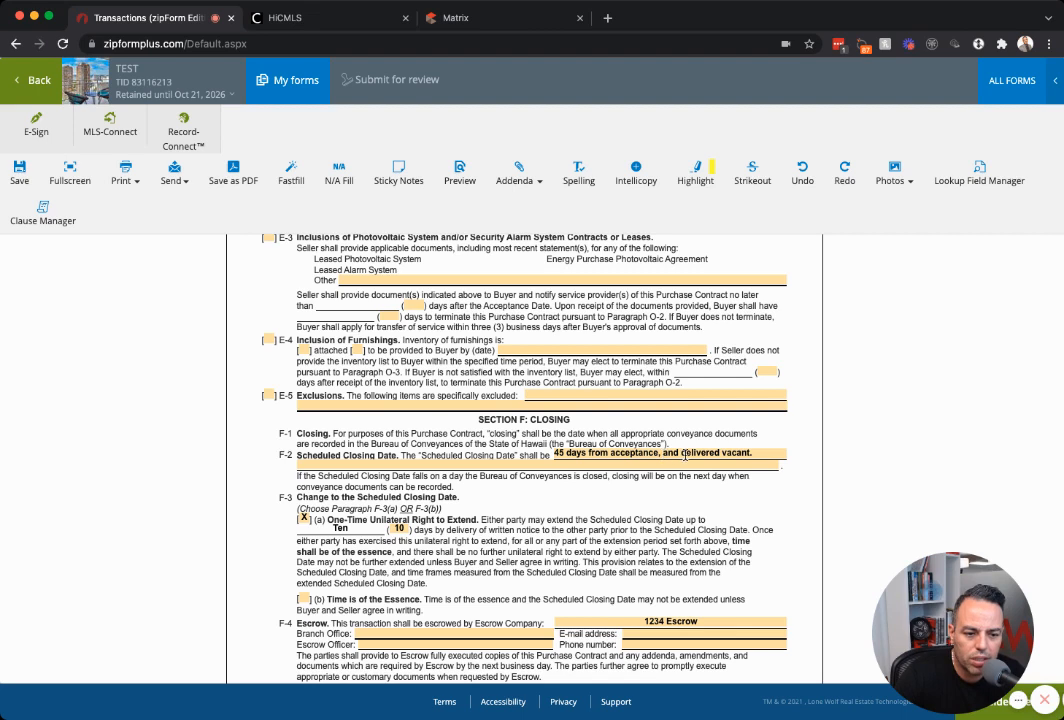
pyautogui.click(663, 454)
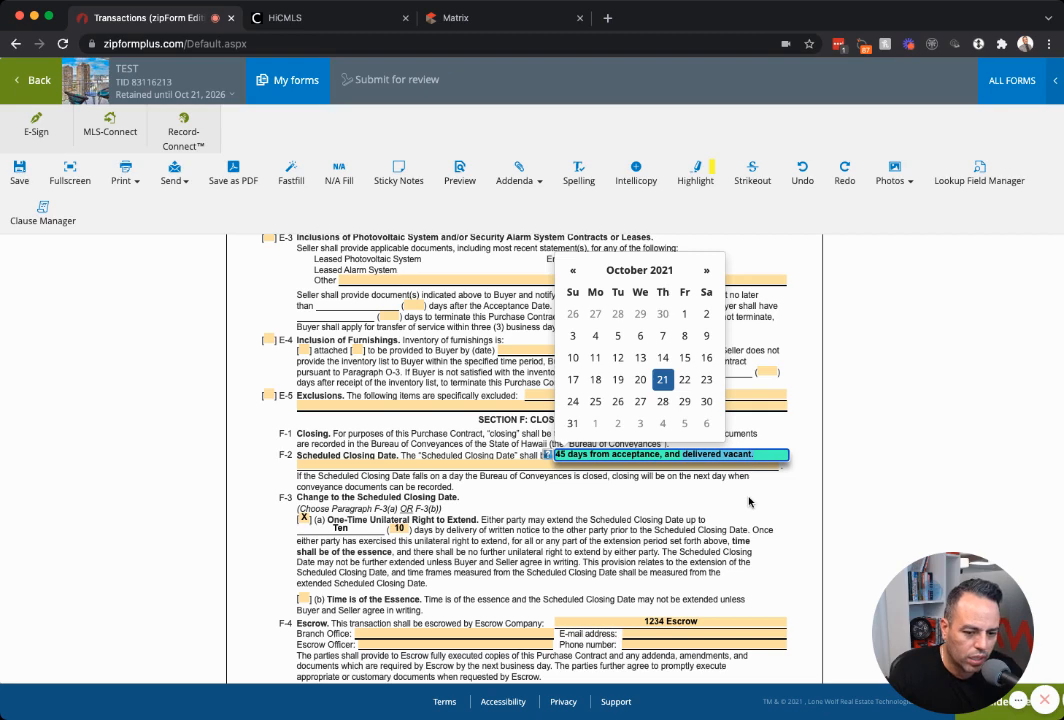
pyautogui.press('Return')
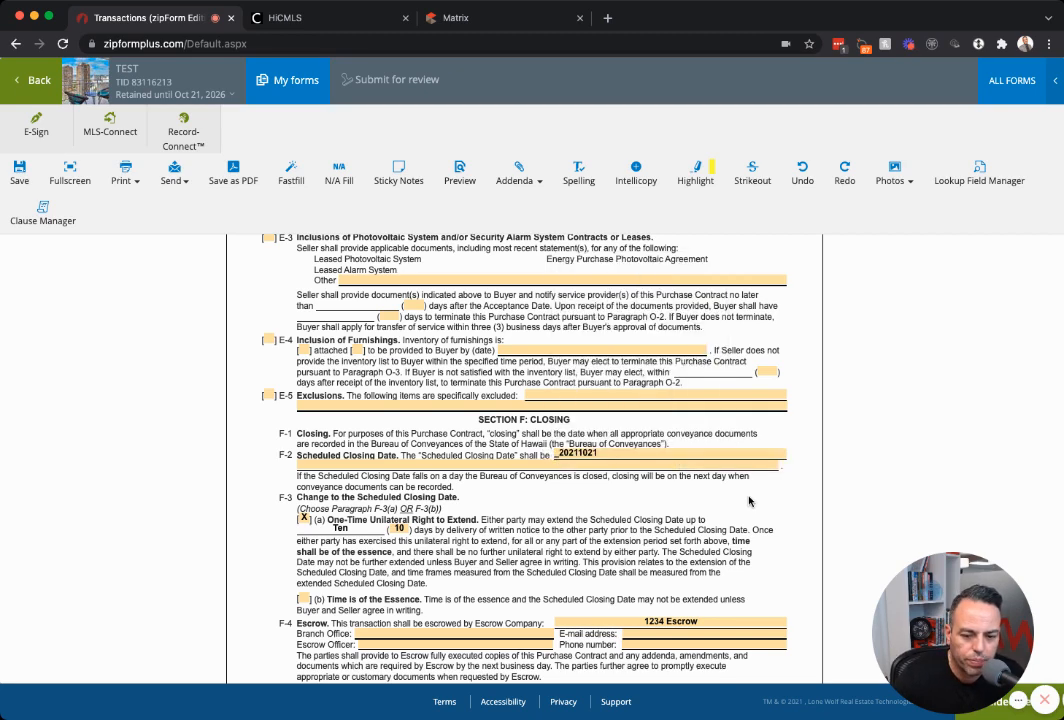
pyautogui.scroll(-3, 420, 420)
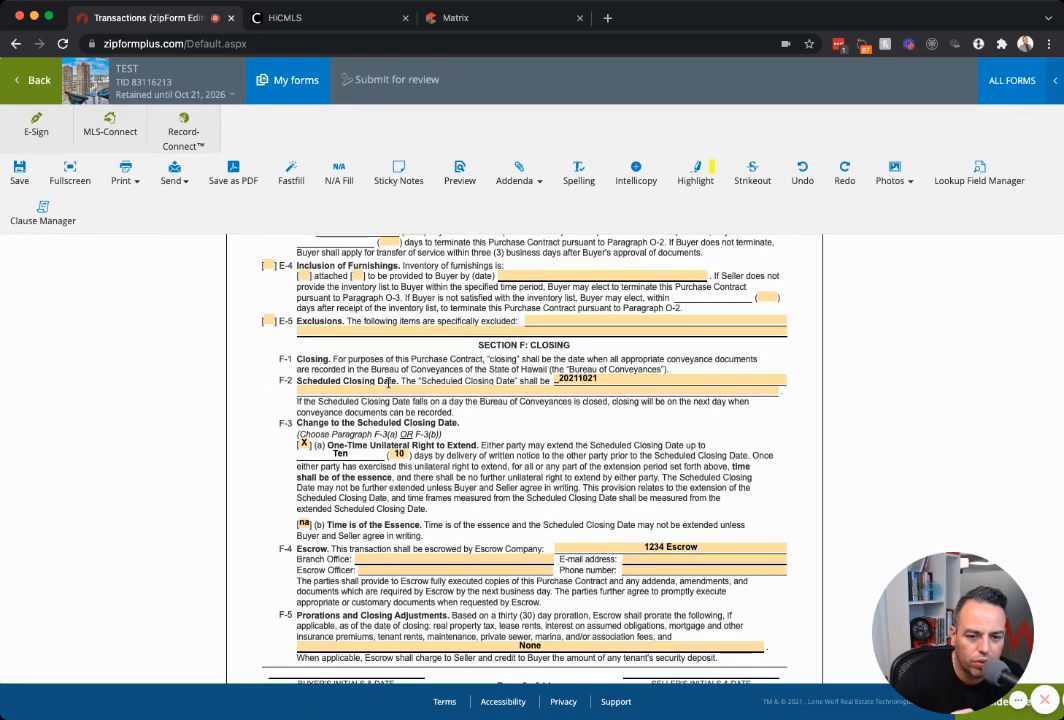
# Rewrite the F-2 Scheduled Closing Date as 30 days from acceptance, delivered vacant.
pyautogui.click(629, 379)
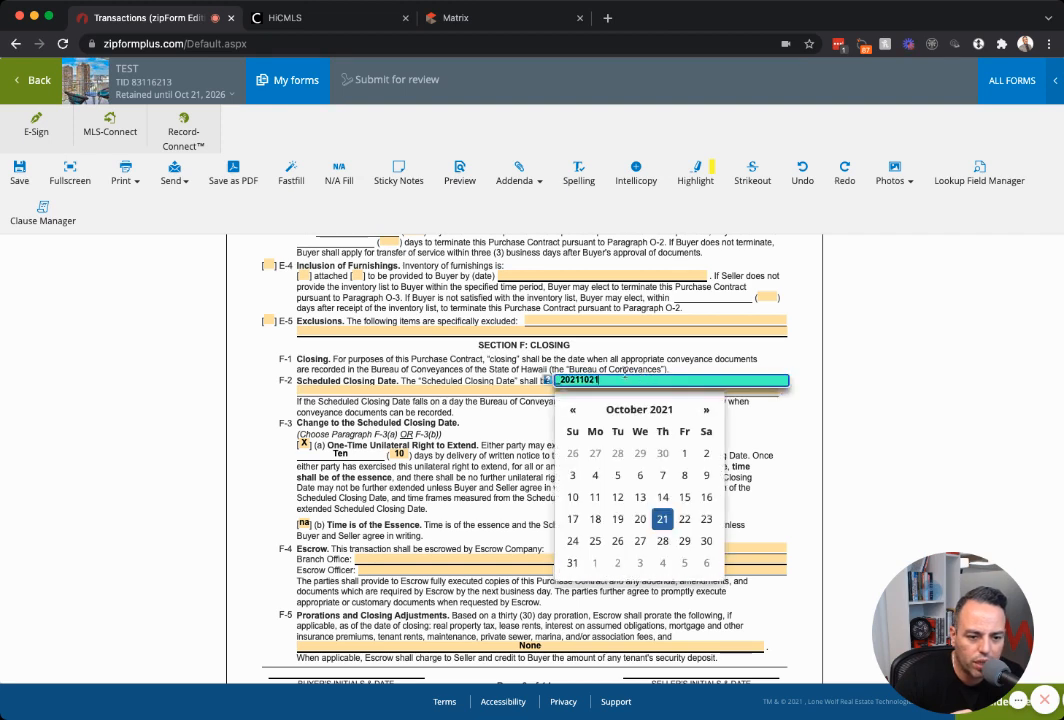
pyautogui.click(546, 380)
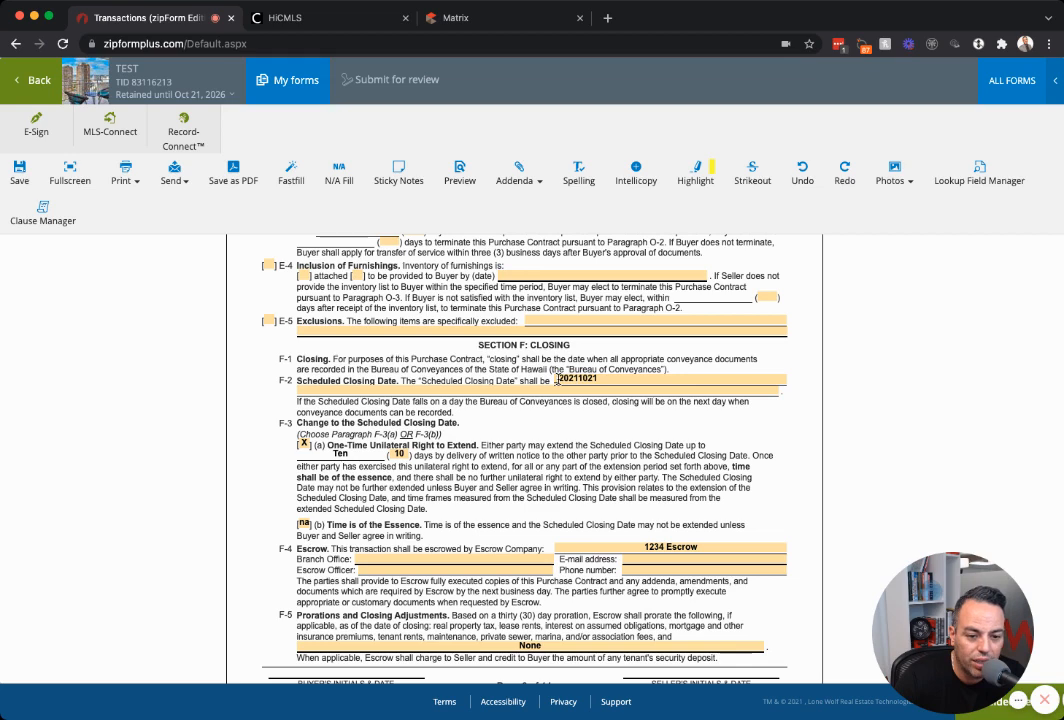
pyautogui.click(589, 380)
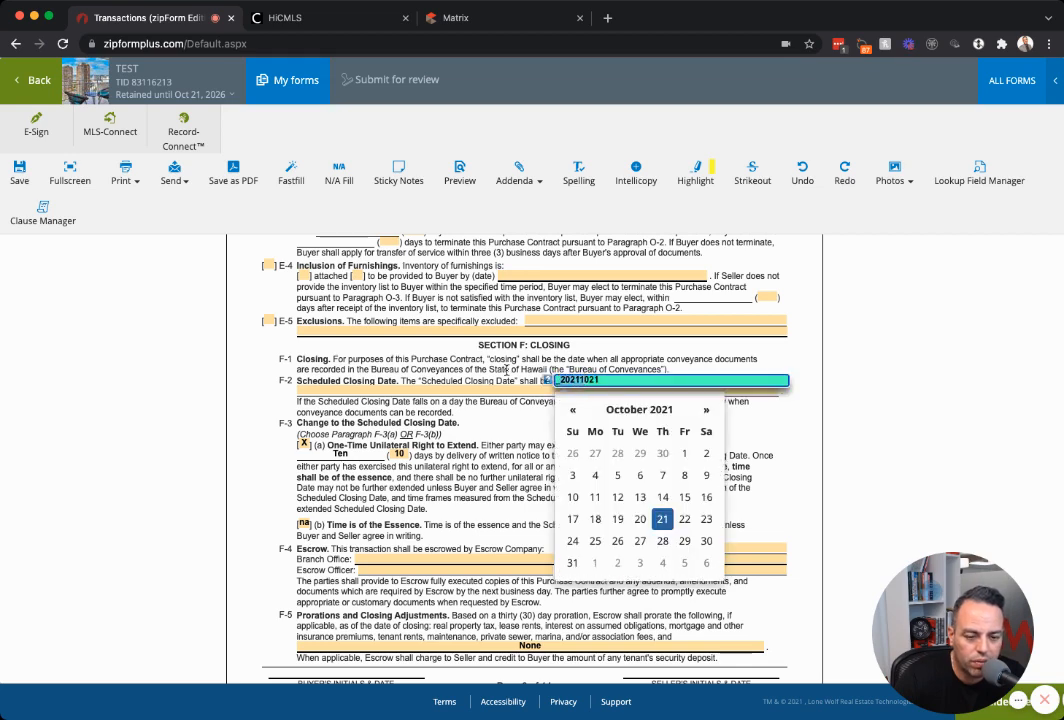
pyautogui.click(499, 371)
pyautogui.click(577, 380)
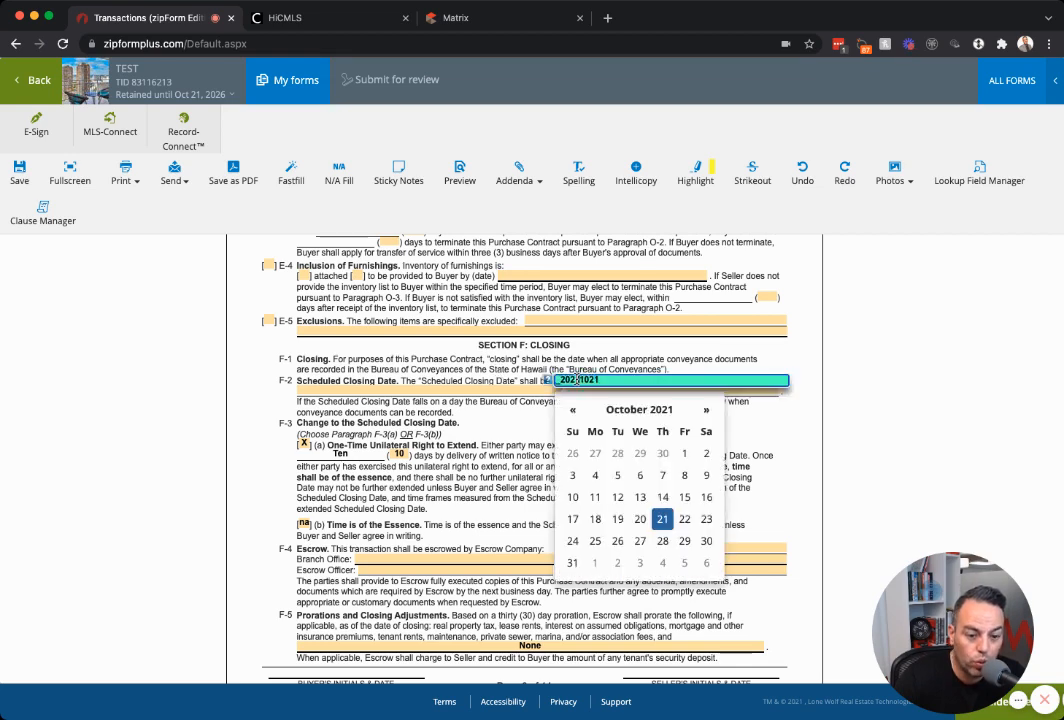
pyautogui.click(495, 390)
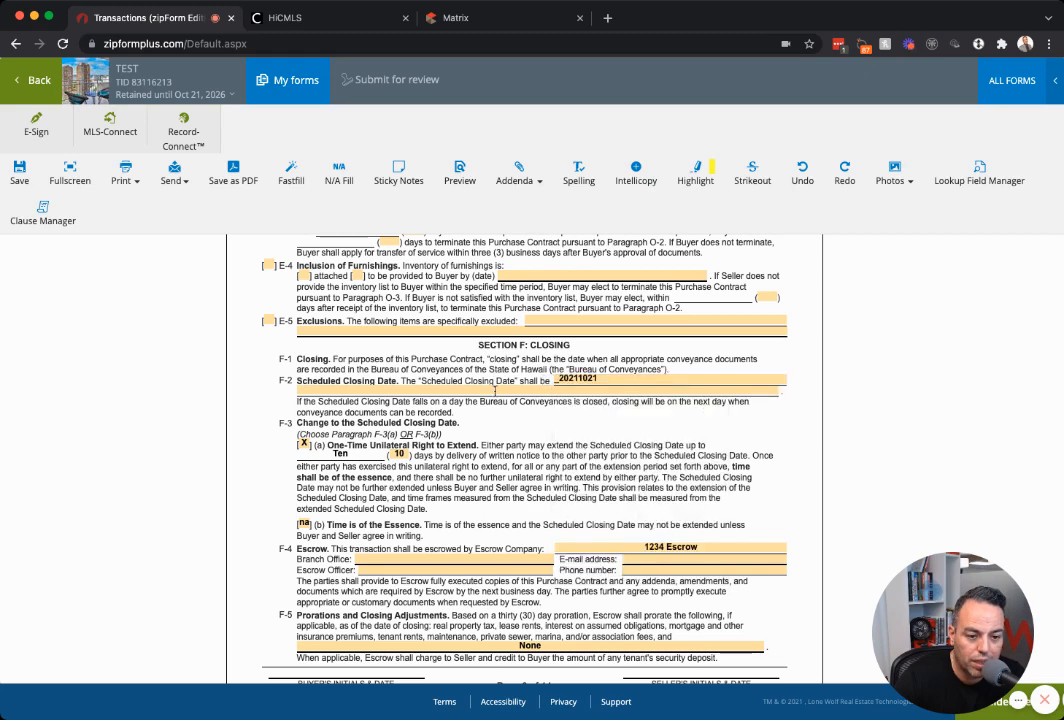
pyautogui.doubleClick(568, 381)
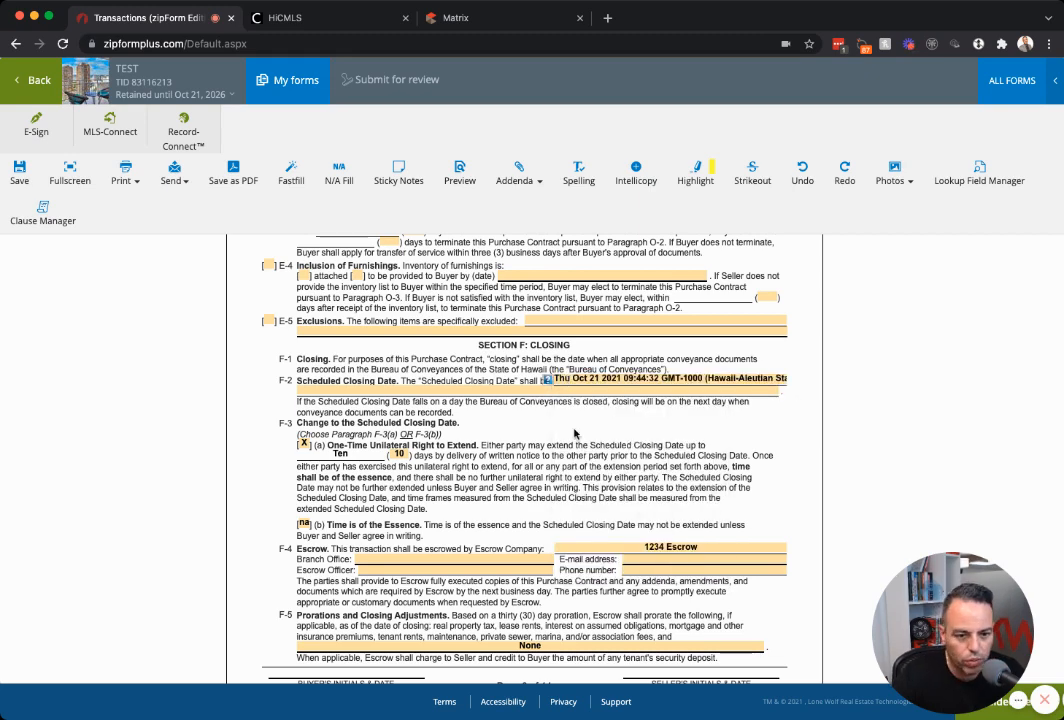
pyautogui.click(594, 381)
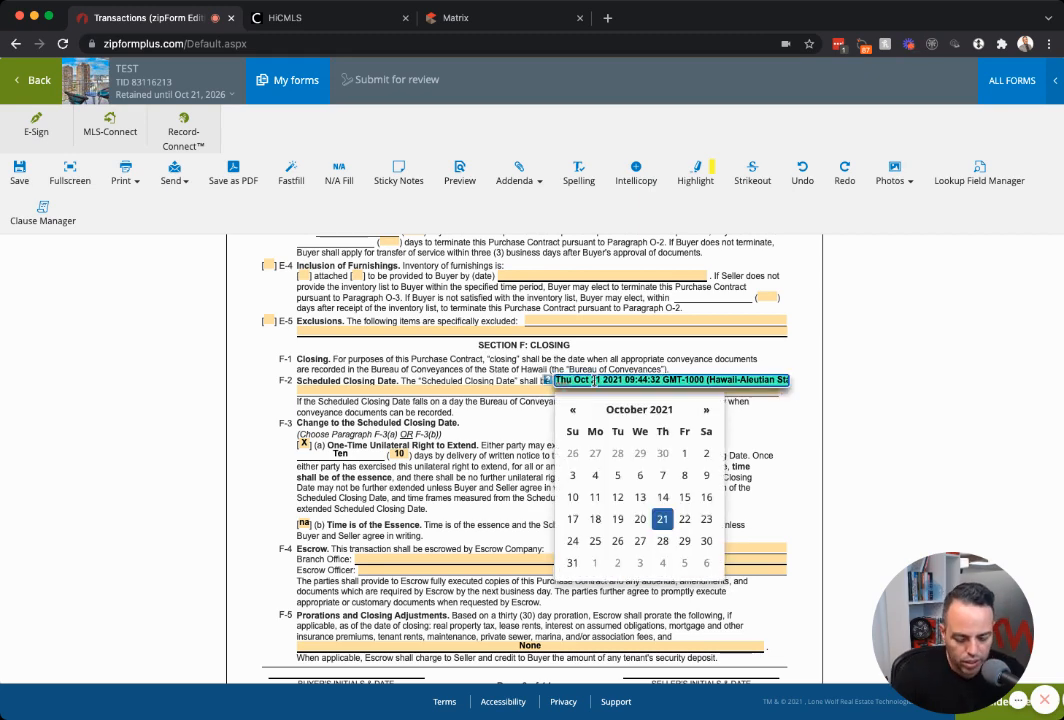
pyautogui.press('BackSpace')
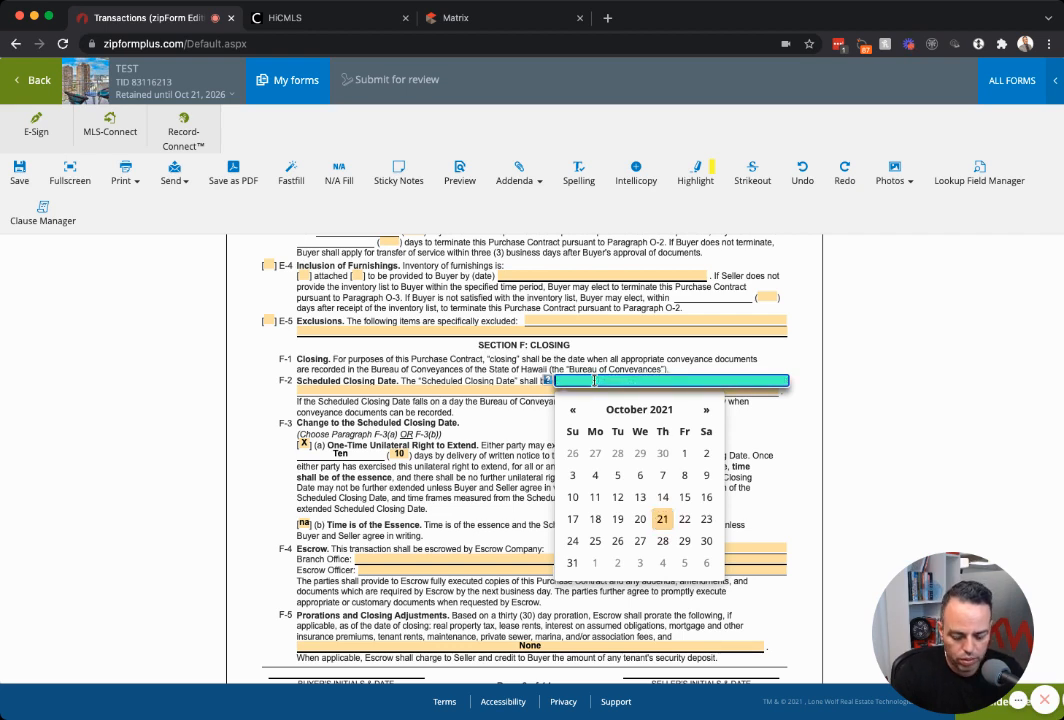
pyautogui.write('2021102')
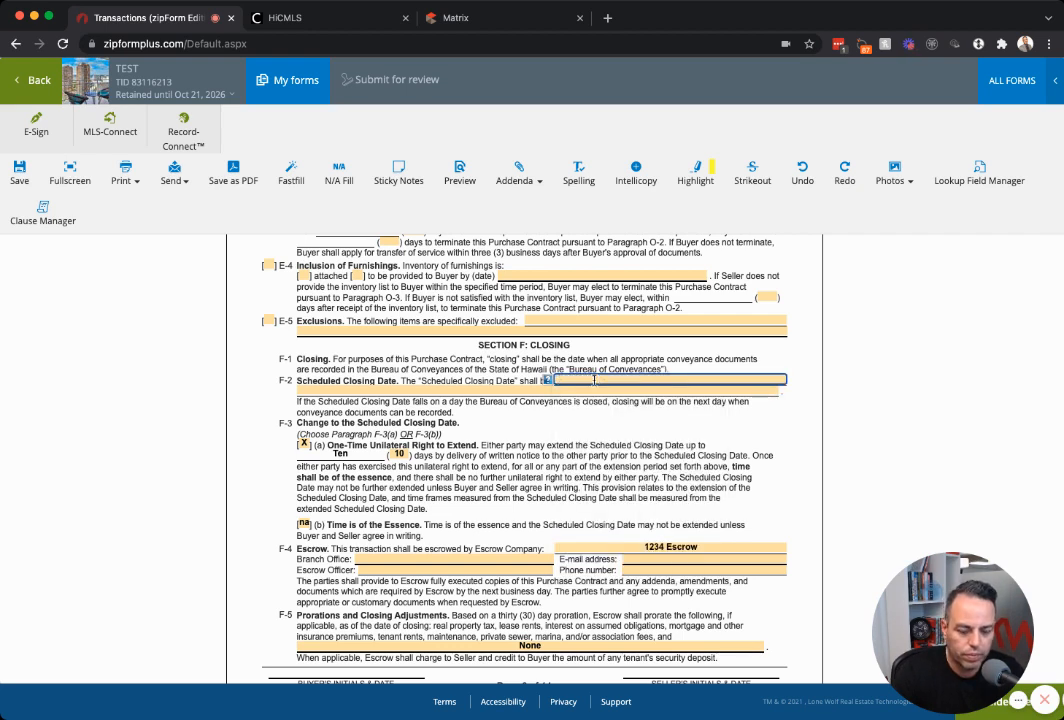
pyautogui.write('30 day')
pyautogui.write('s from acceptance, to be delivered c')
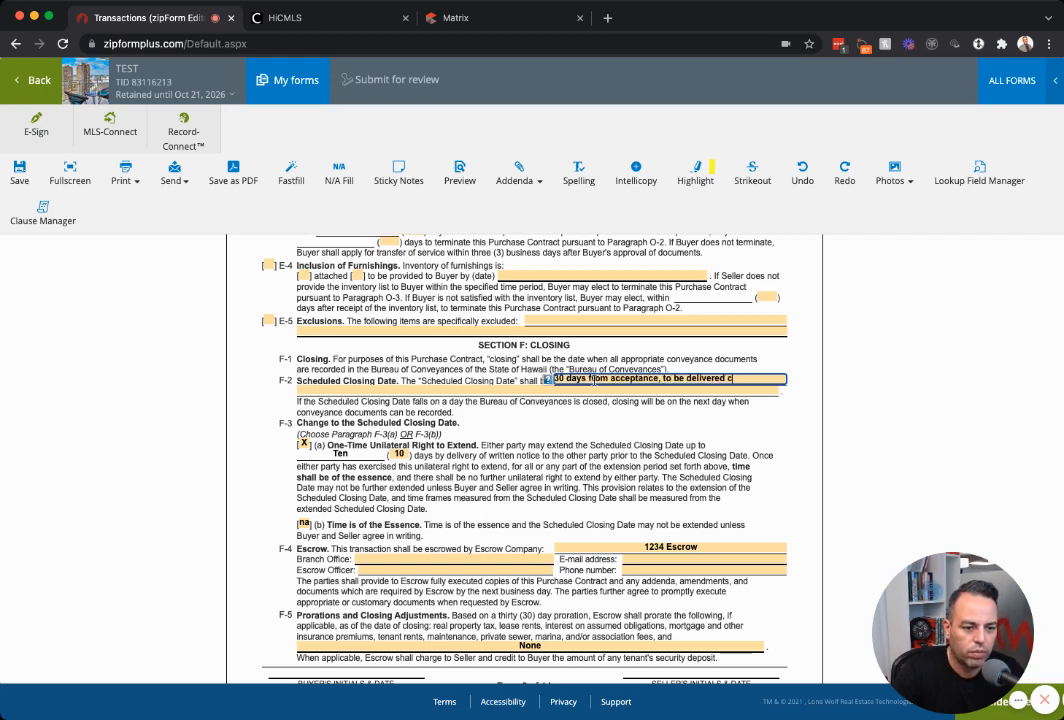
pyautogui.press('BackSpace')
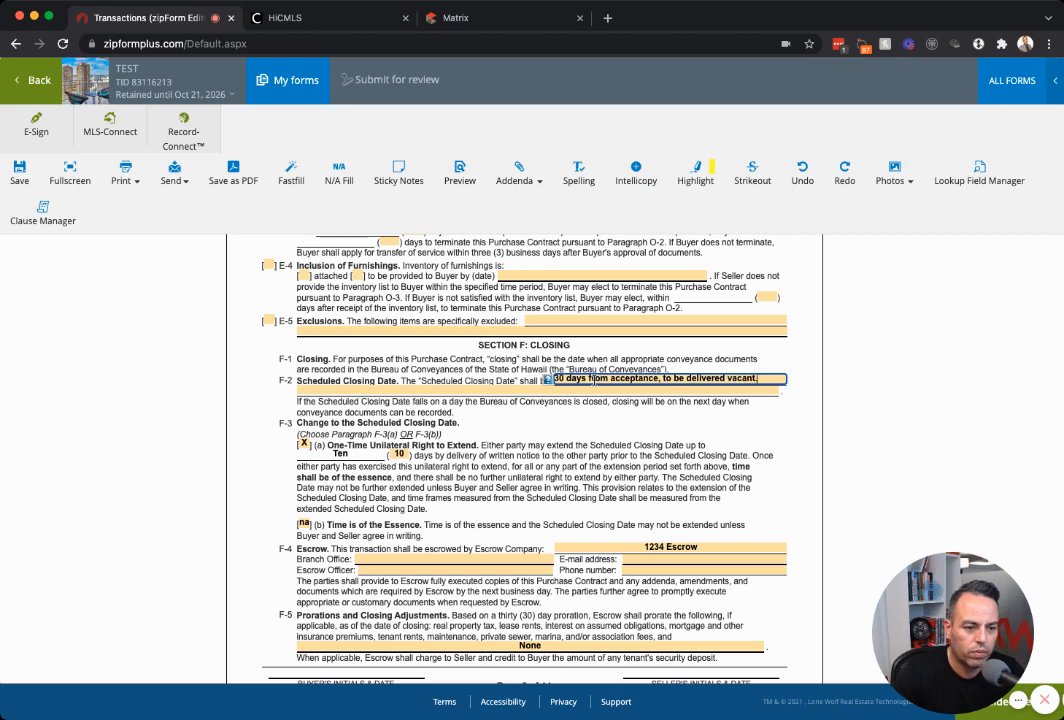
pyautogui.click(602, 425)
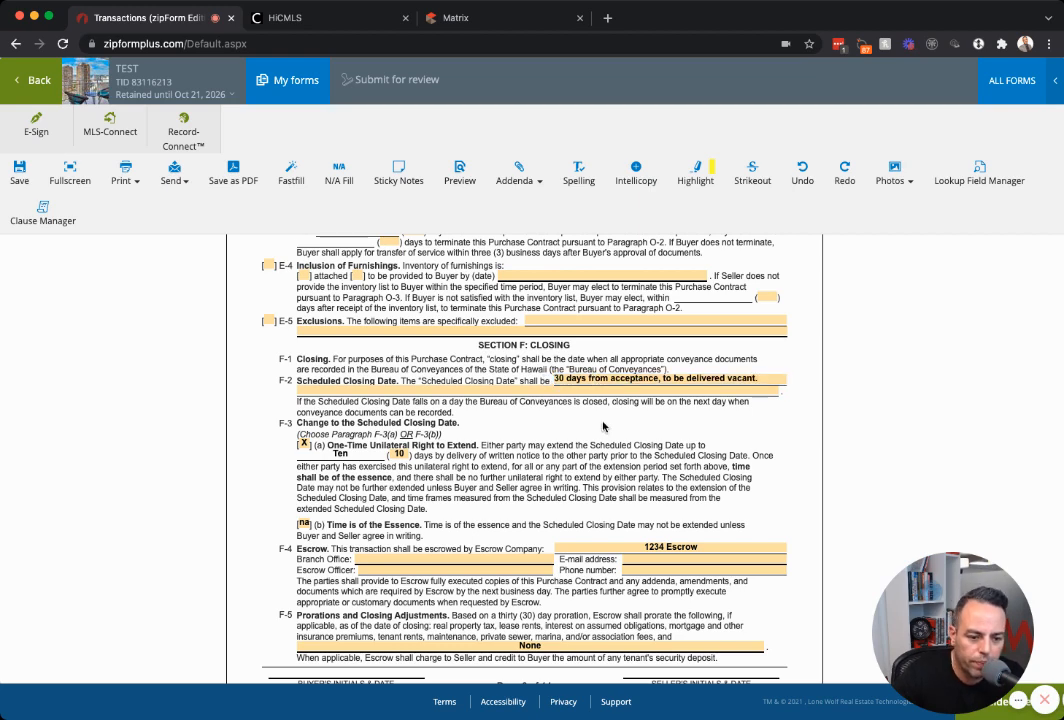
# Leave the escrow branch office and escrow officer fields blank.
pyautogui.scroll(-2, 603, 427)
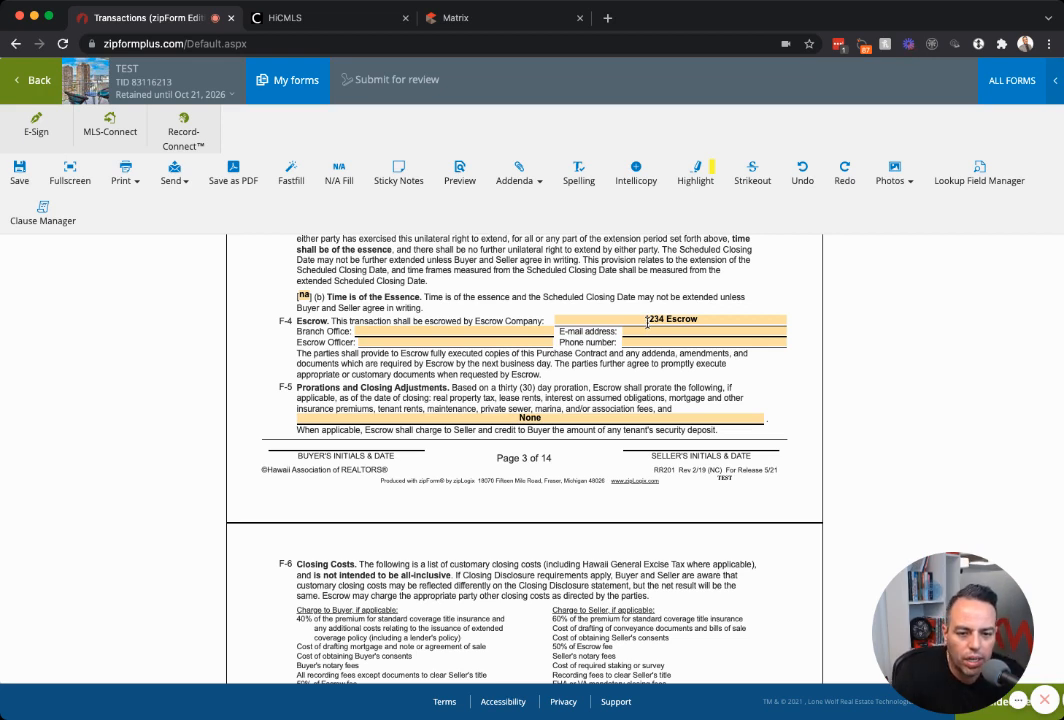
pyautogui.click(488, 339)
pyautogui.click(483, 333)
pyautogui.click(490, 342)
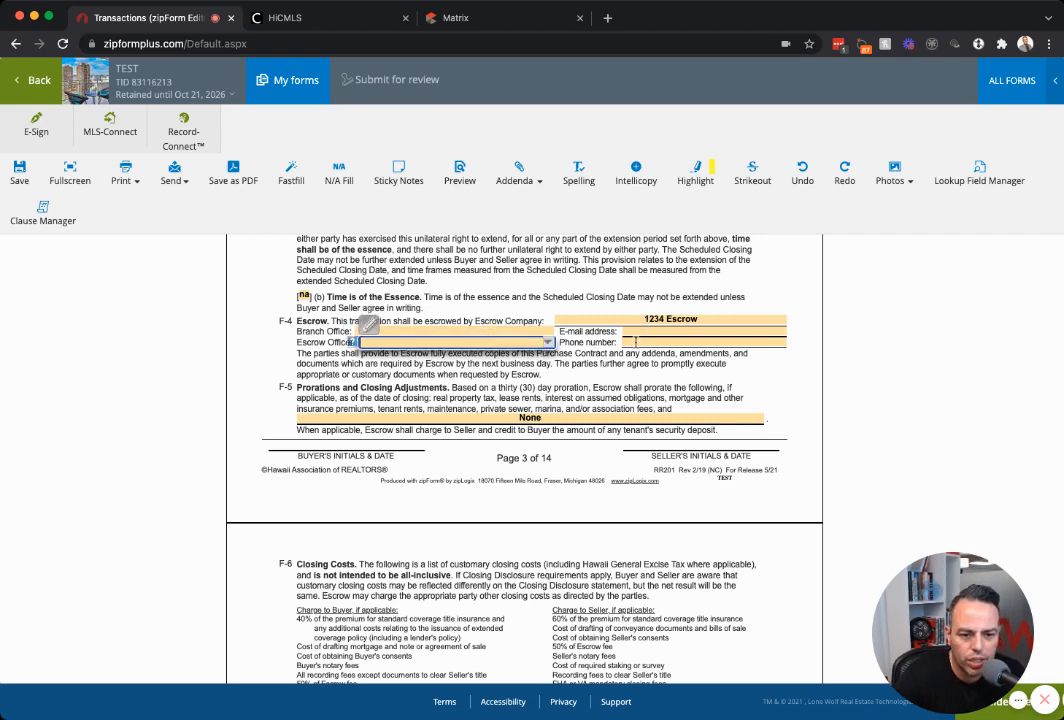
pyautogui.click(474, 354)
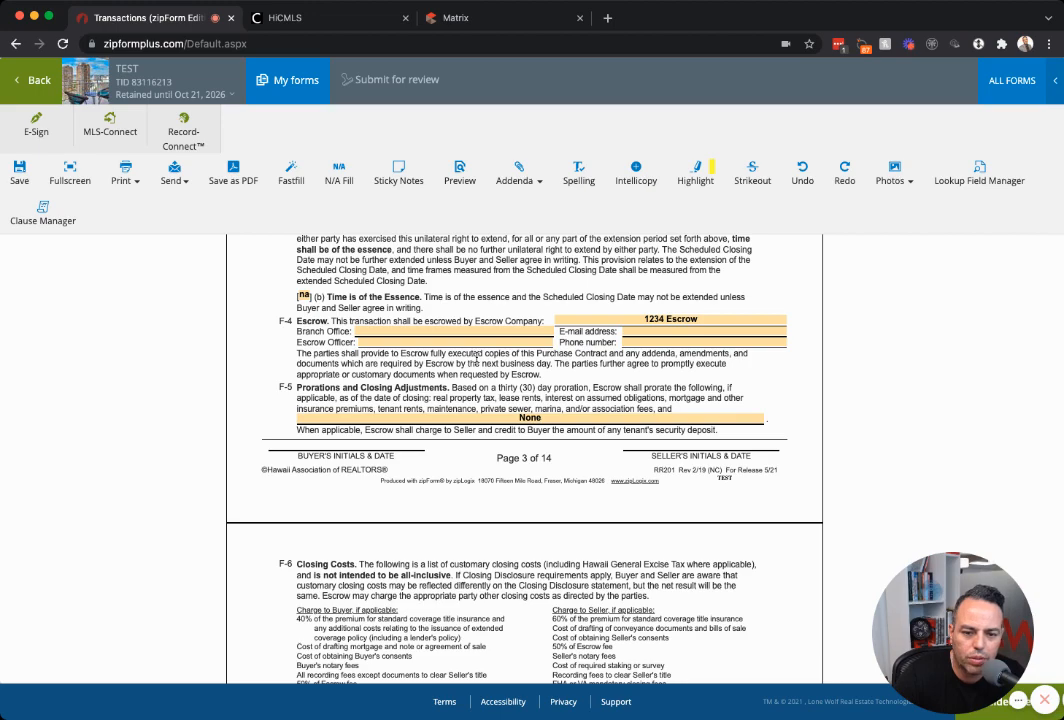
pyautogui.scroll(-5, 478, 356)
pyautogui.scroll(-2, 485, 358)
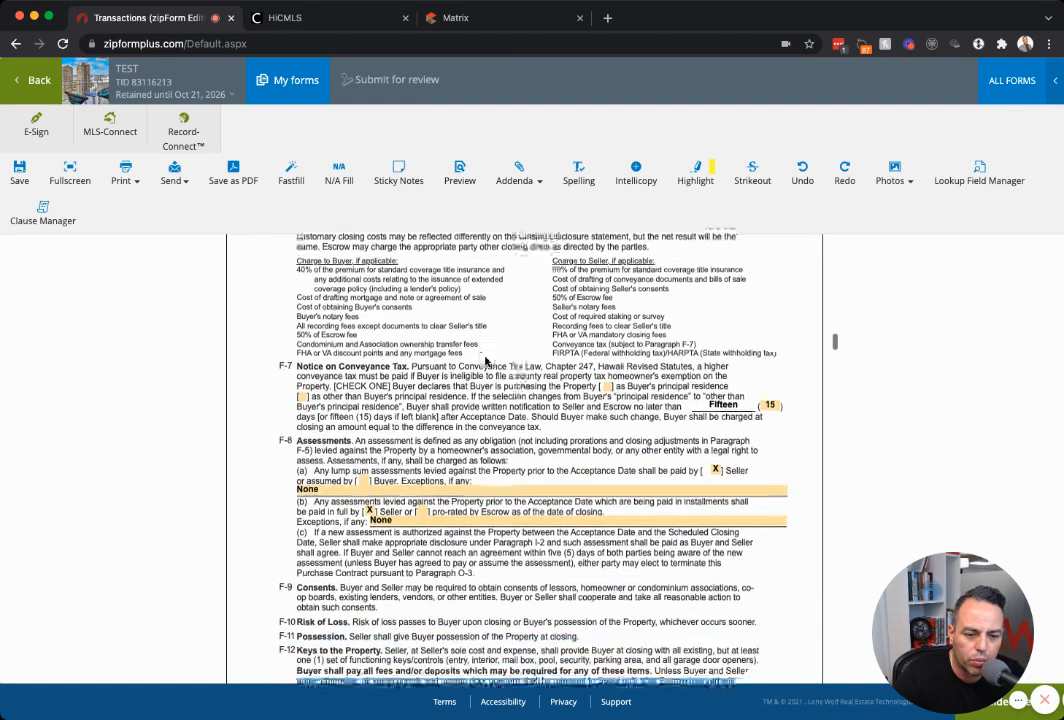
# In F-7, check 'as other than Buyer's principal residence' for the conveyance tax notice.
pyautogui.scroll(-1, 486, 360)
pyautogui.click(605, 376)
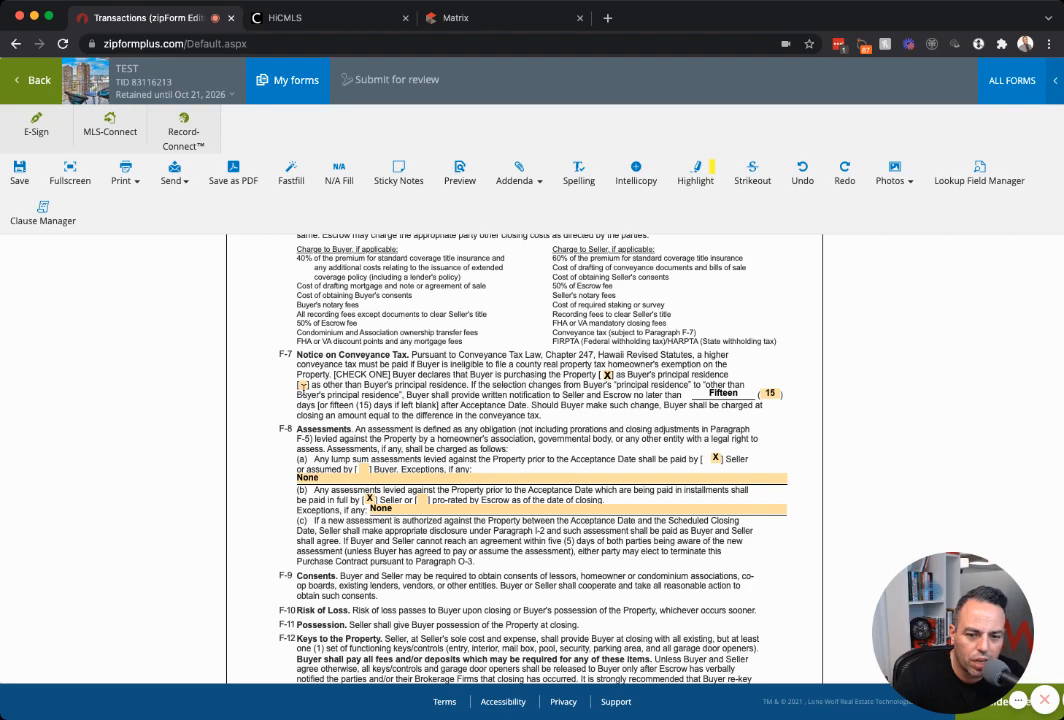
pyautogui.click(302, 385)
pyautogui.scroll(-3, 420, 386)
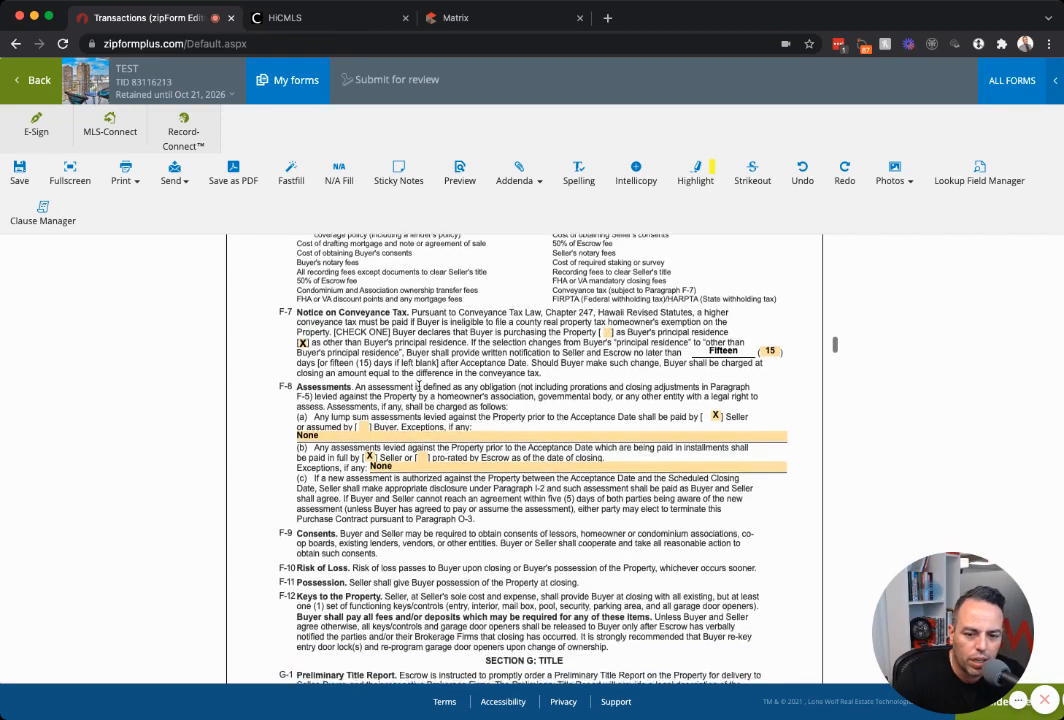
pyautogui.scroll(-10, 420, 386)
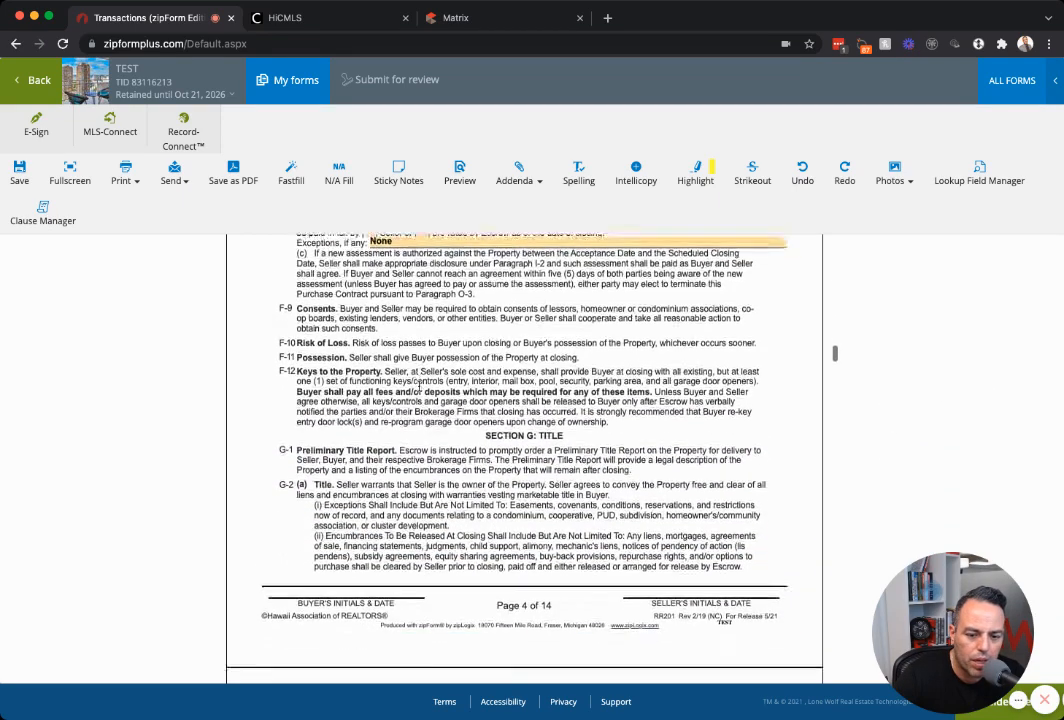
pyautogui.scroll(-1, 420, 386)
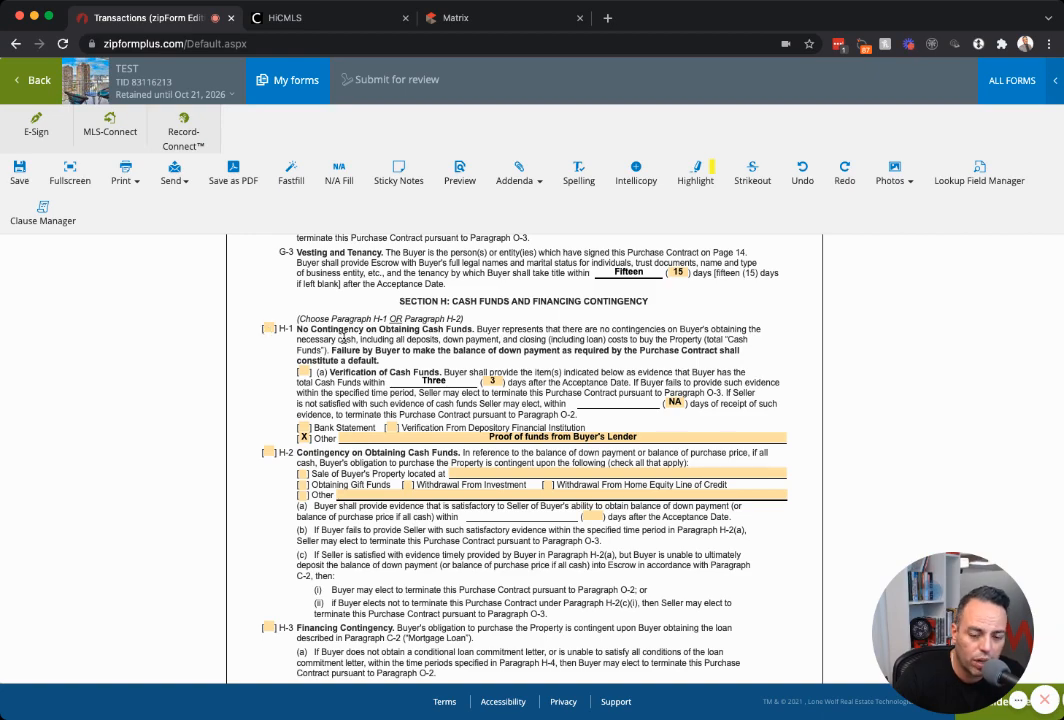
pyautogui.scroll(-15, 343, 338)
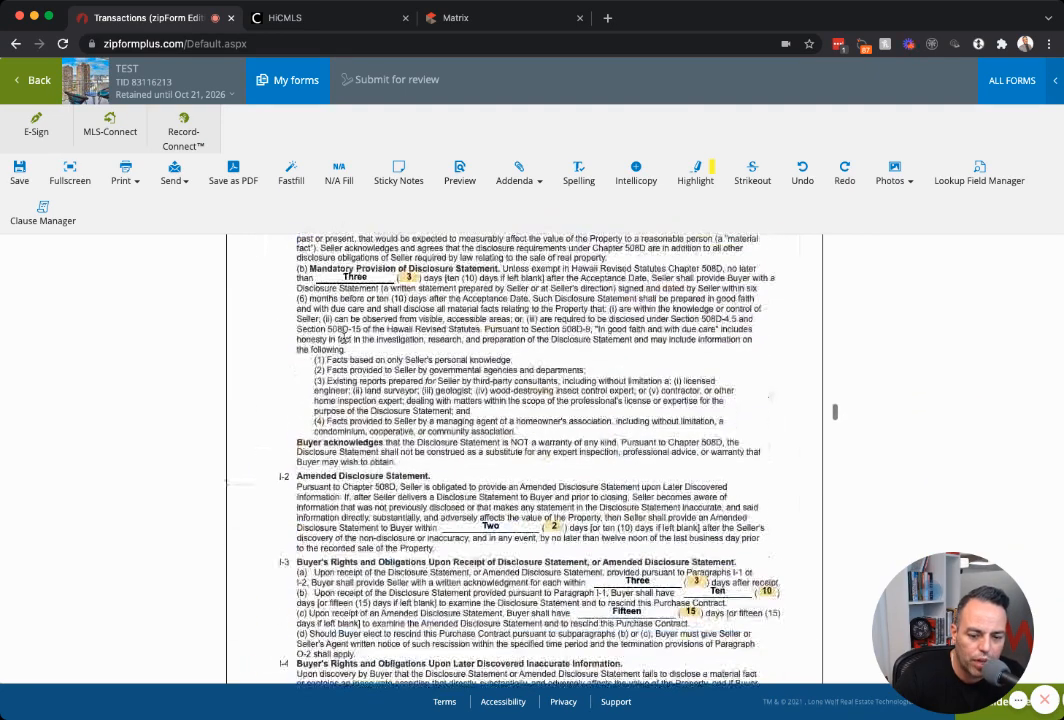
pyautogui.scroll(-6, 373, 351)
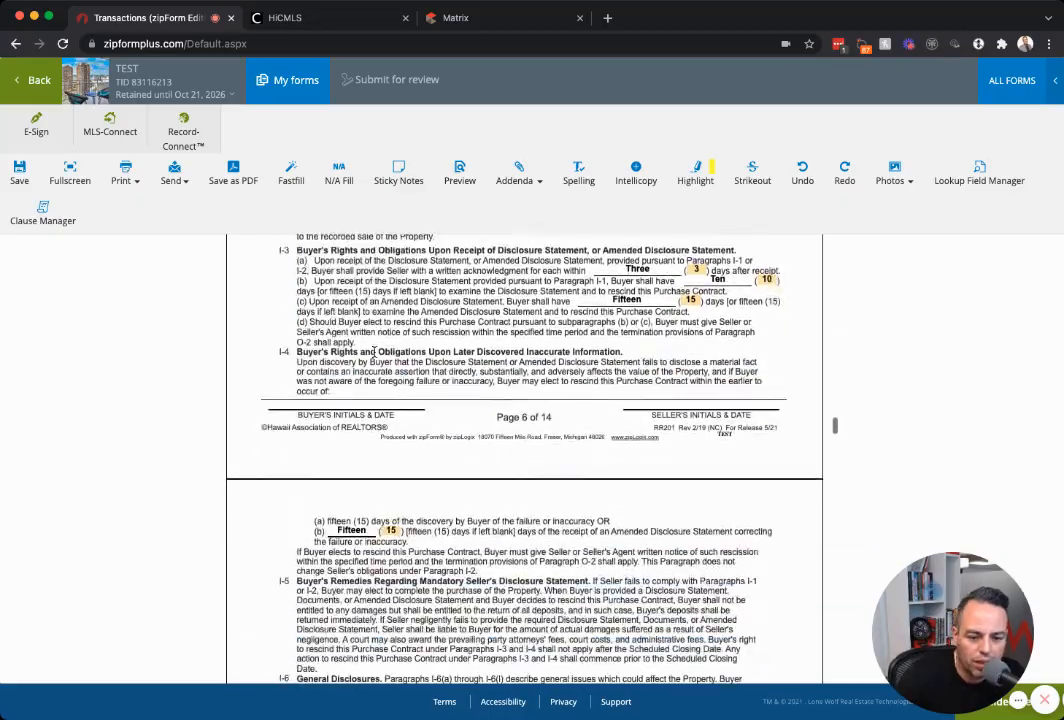
pyautogui.scroll(-15, 378, 350)
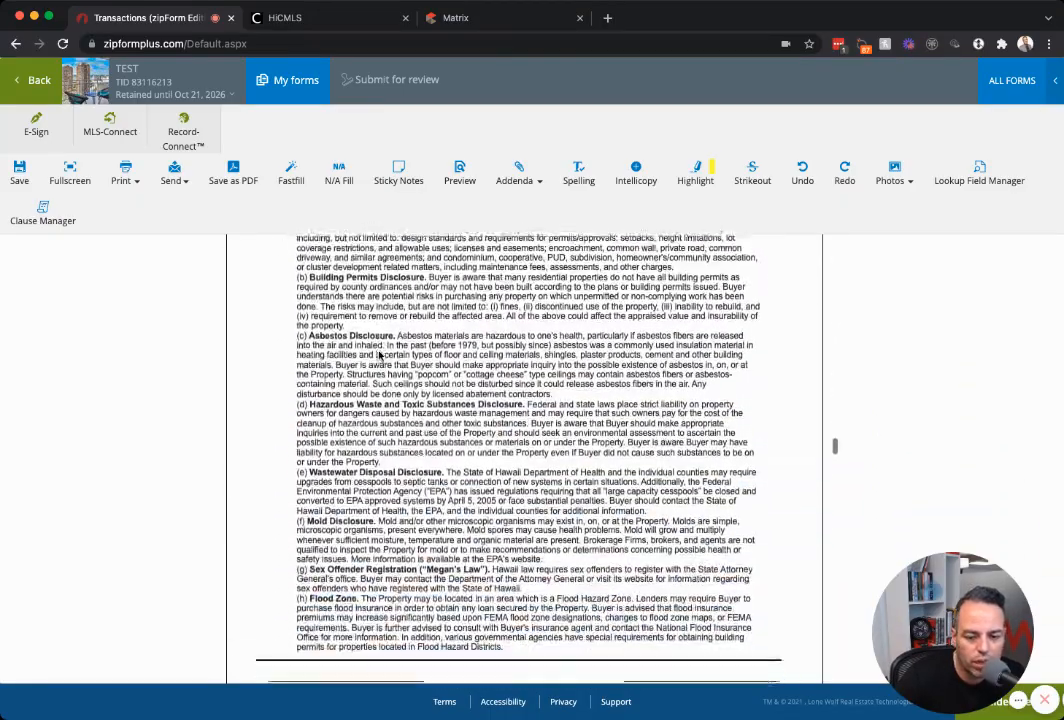
pyautogui.scroll(-12, 525, 455)
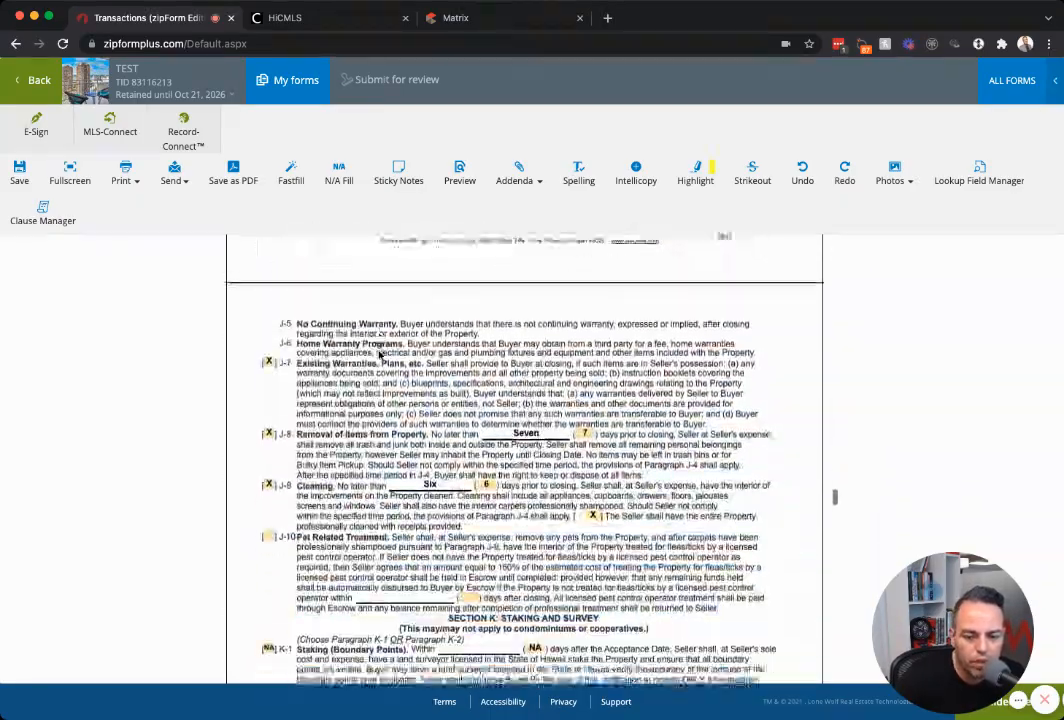
pyautogui.scroll(-1, 378, 351)
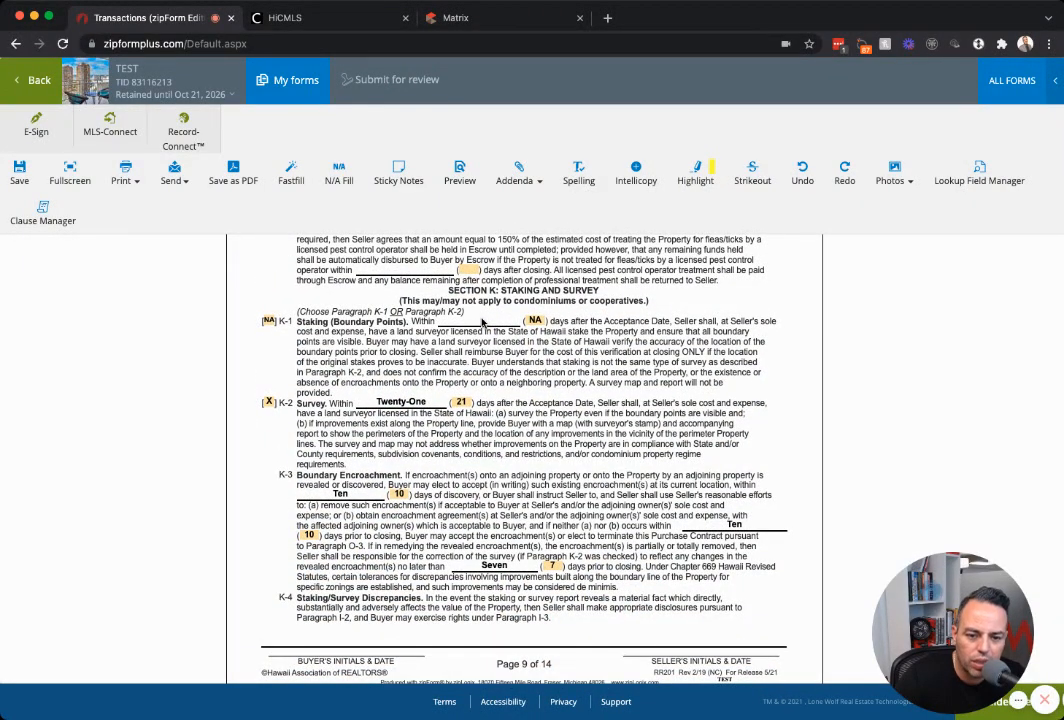
pyautogui.scroll(-1, 481, 321)
pyautogui.scroll(2, 482, 320)
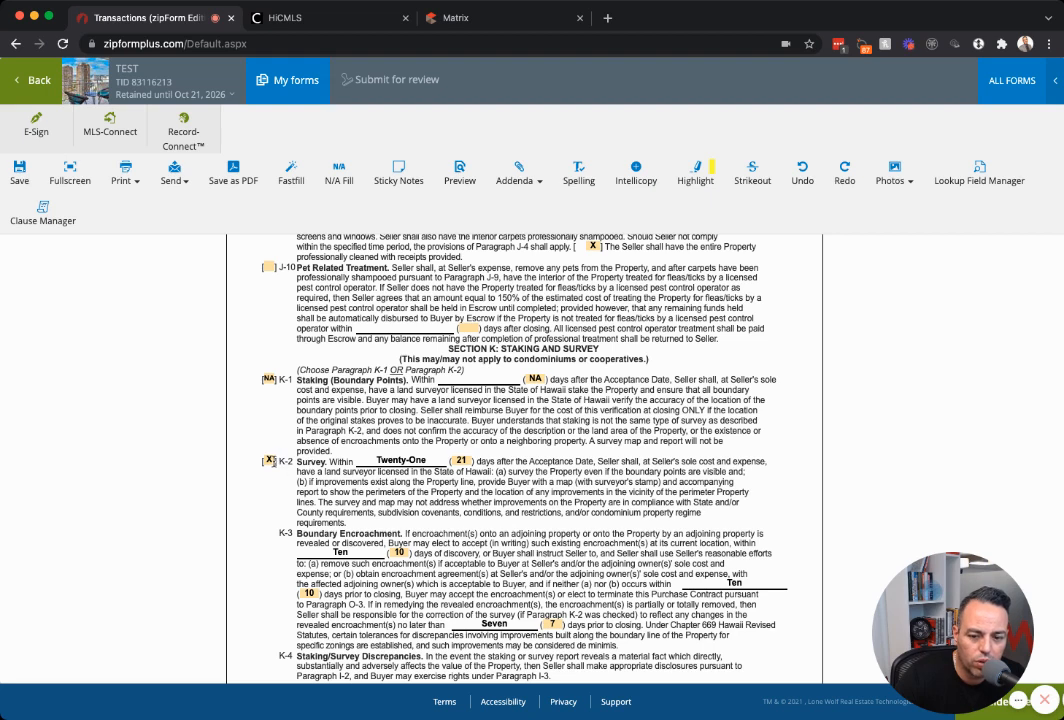
# Mark the K-2 survey paragraph and its days field as NA.
pyautogui.click(273, 462)
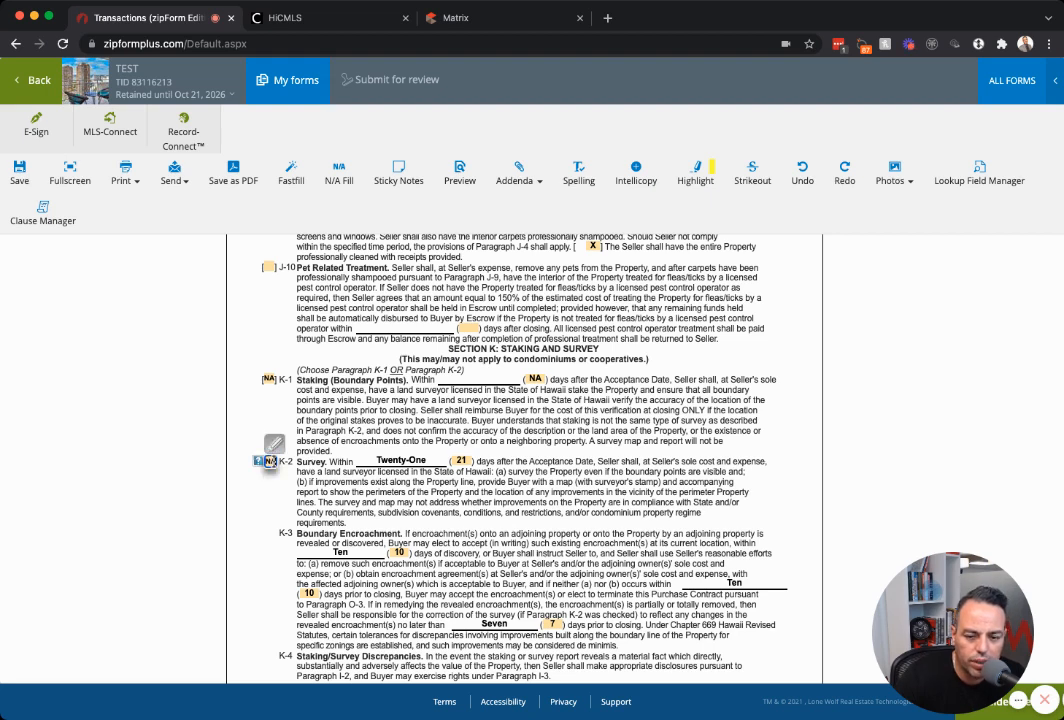
pyautogui.press('Tab')
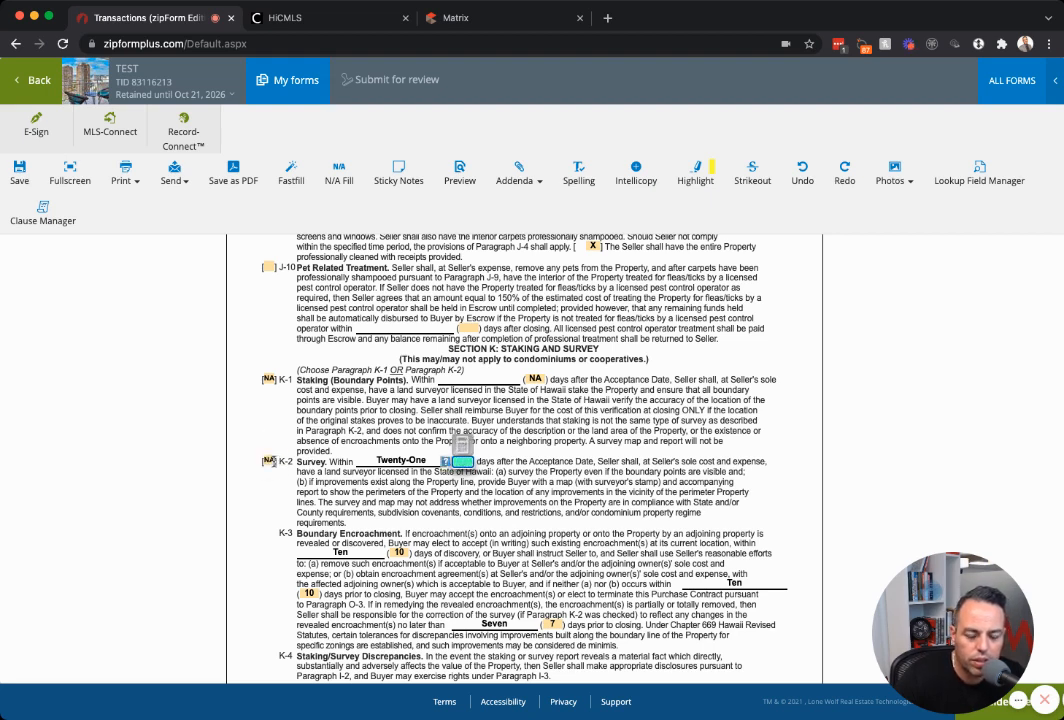
pyautogui.click(505, 469)
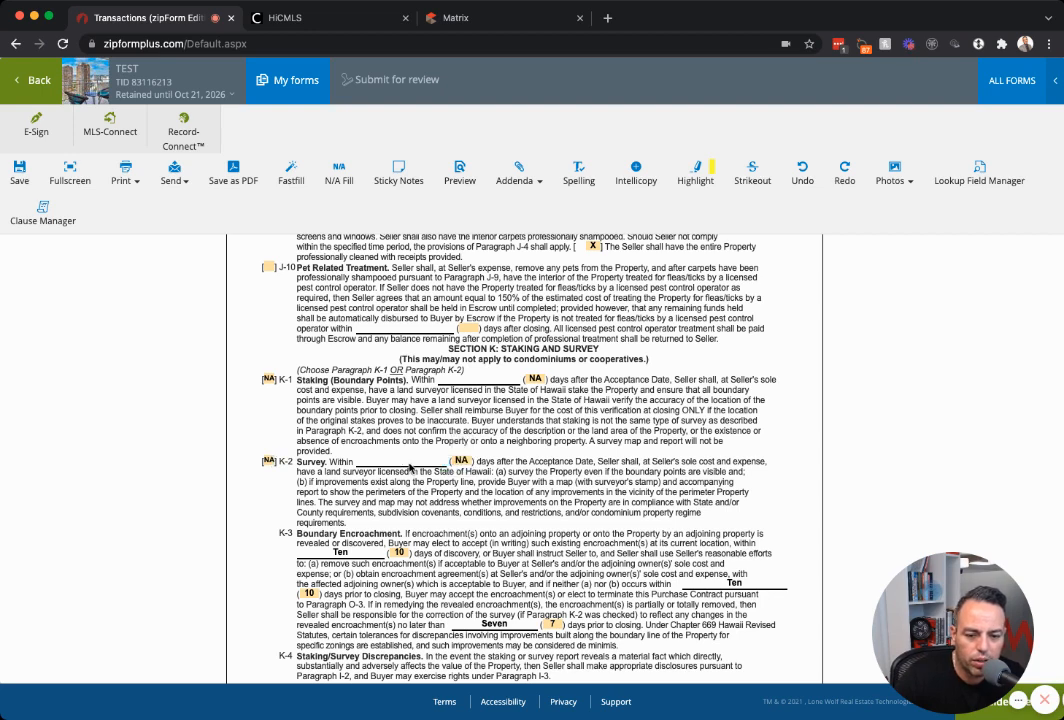
# Scroll to the end of the Purchase Contract and save it.
pyautogui.scroll(-2, 407, 463)
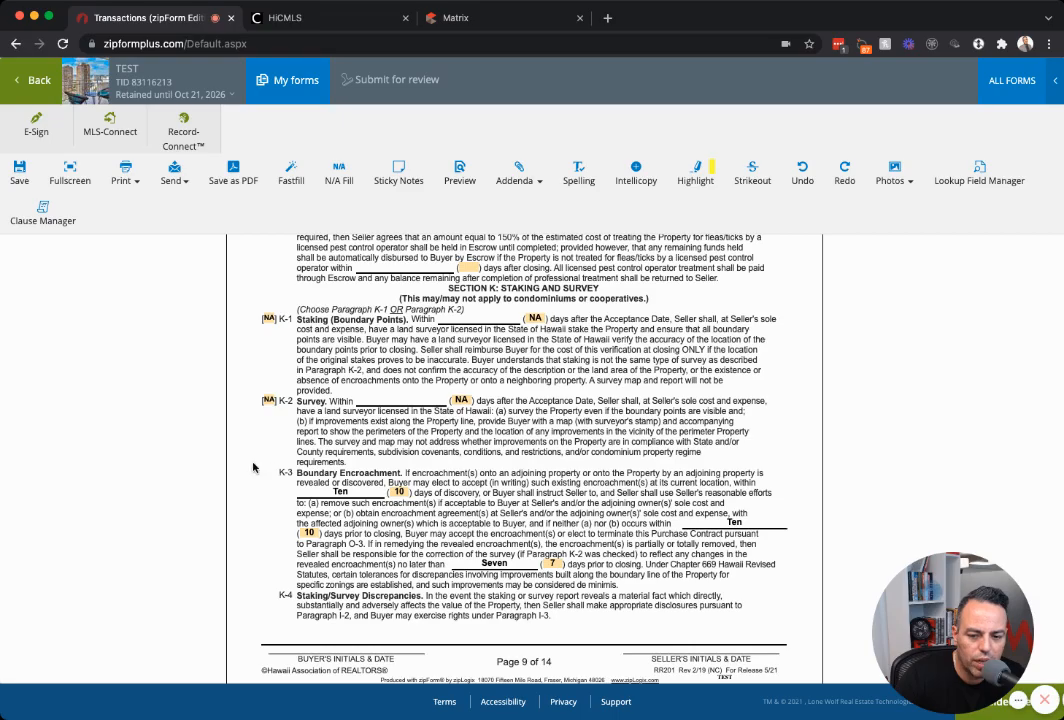
pyautogui.scroll(-2, 505, 484)
pyautogui.scroll(-10, 500, 460)
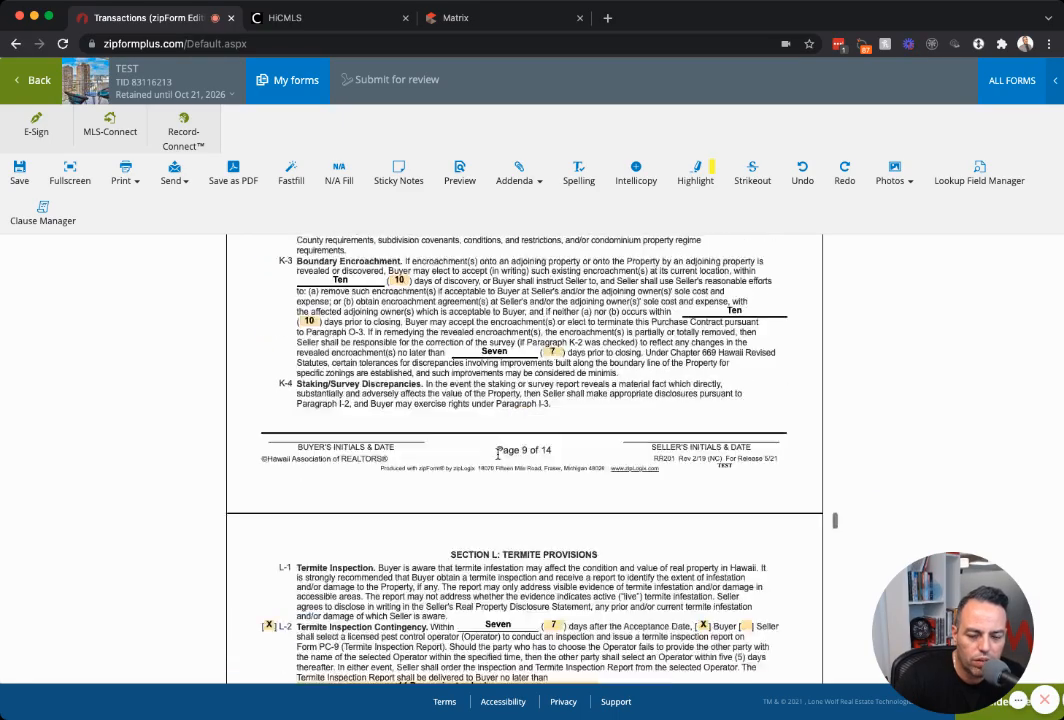
pyautogui.scroll(-20, 499, 458)
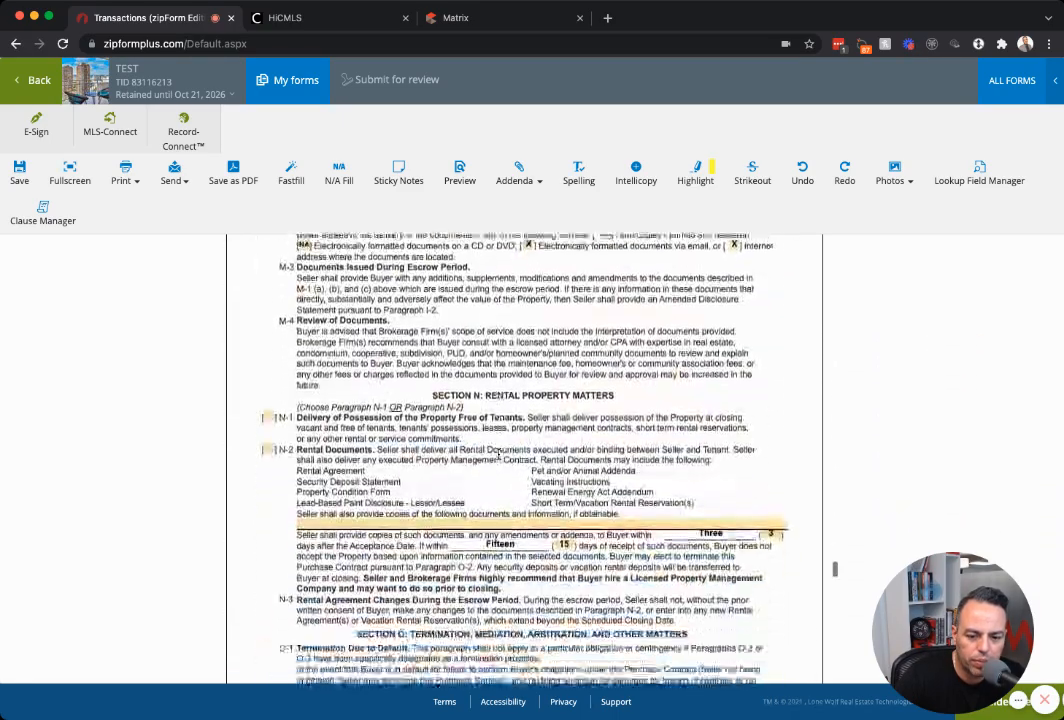
pyautogui.scroll(-20, 499, 458)
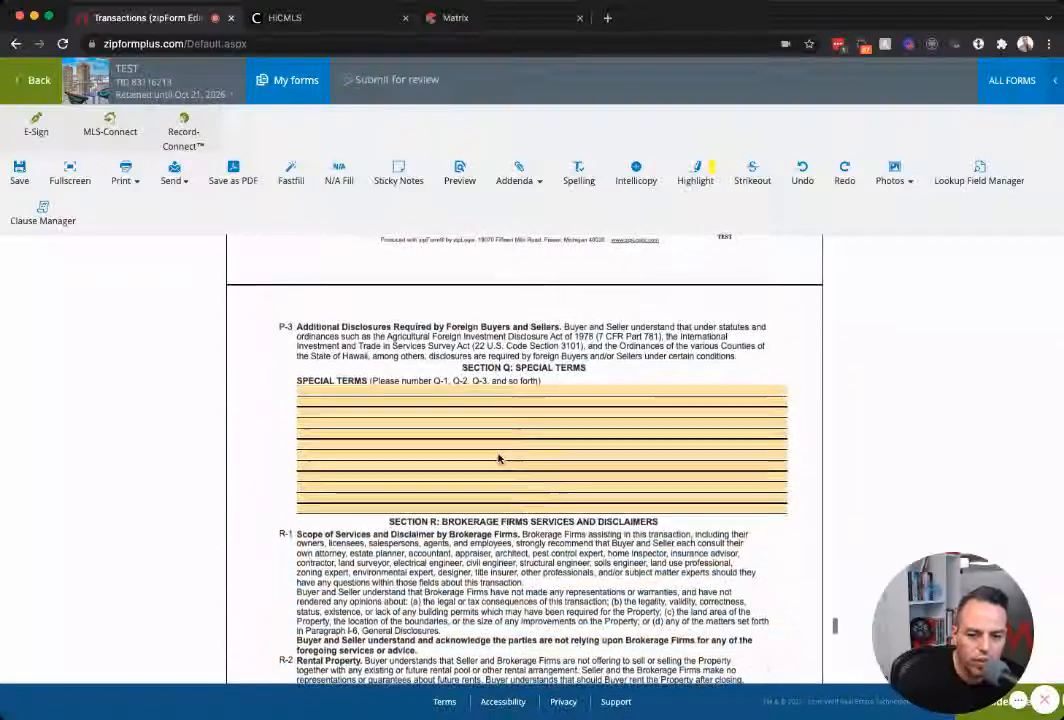
pyautogui.scroll(-20, 522, 410)
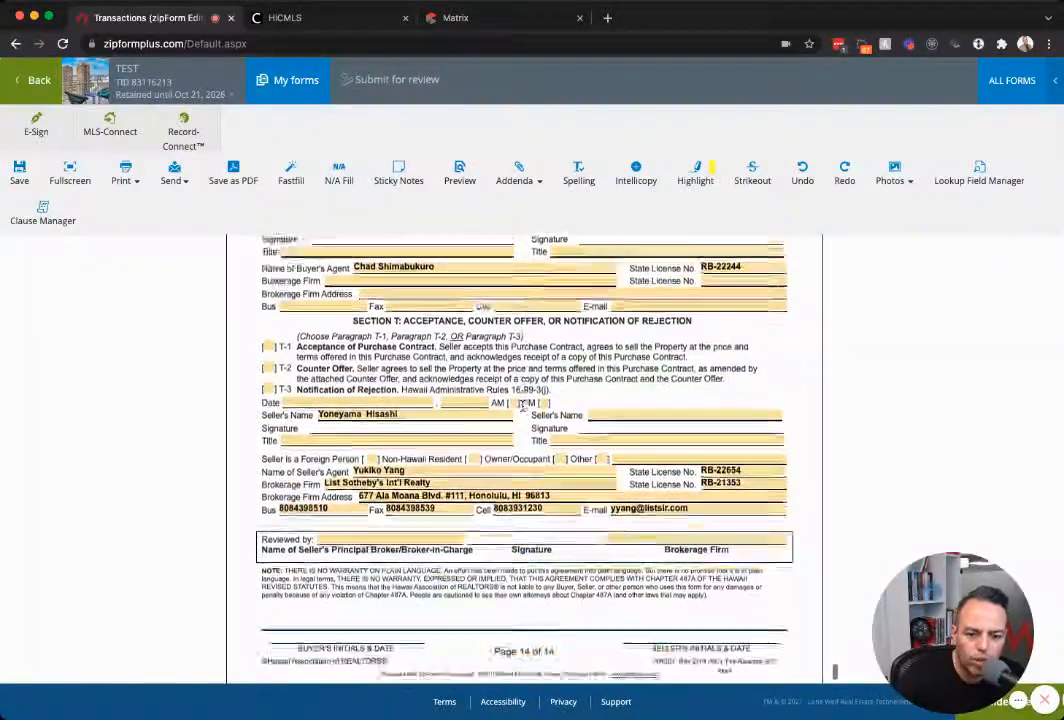
pyautogui.scroll(-1, 522, 410)
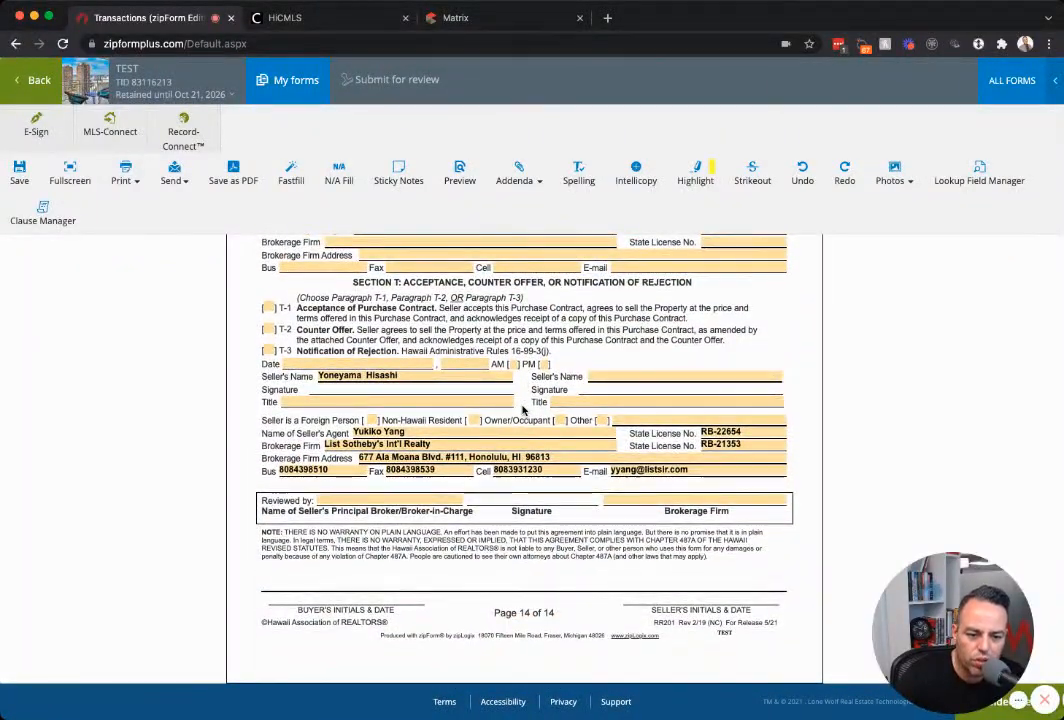
pyautogui.scroll(3, 522, 410)
pyautogui.scroll(10, 522, 410)
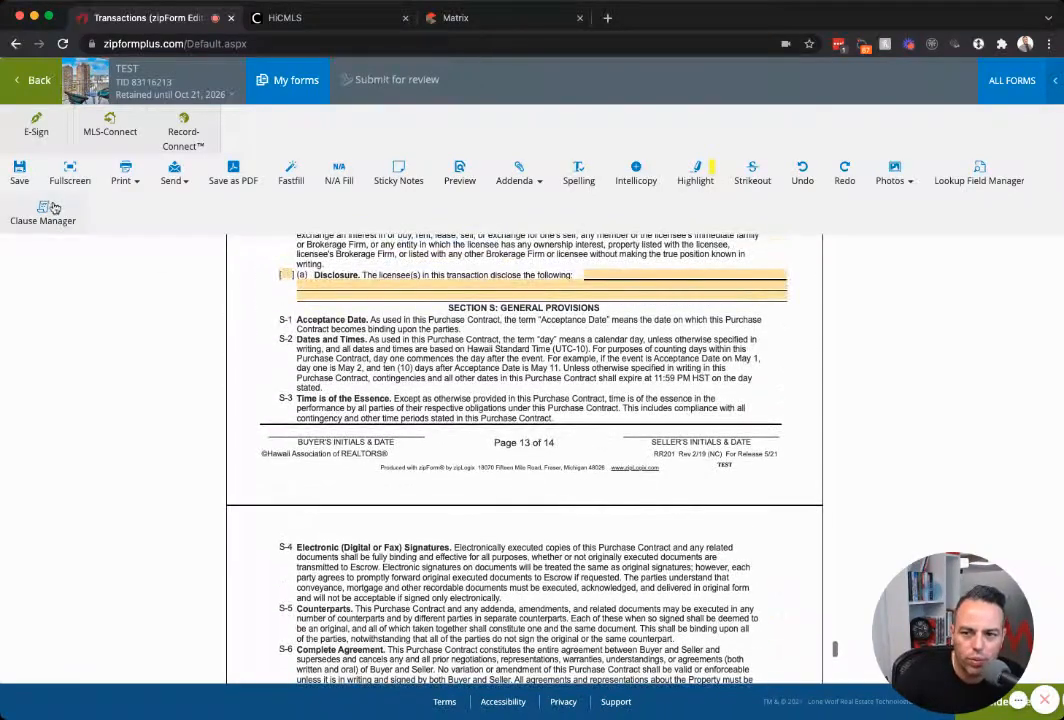
pyautogui.click(19, 172)
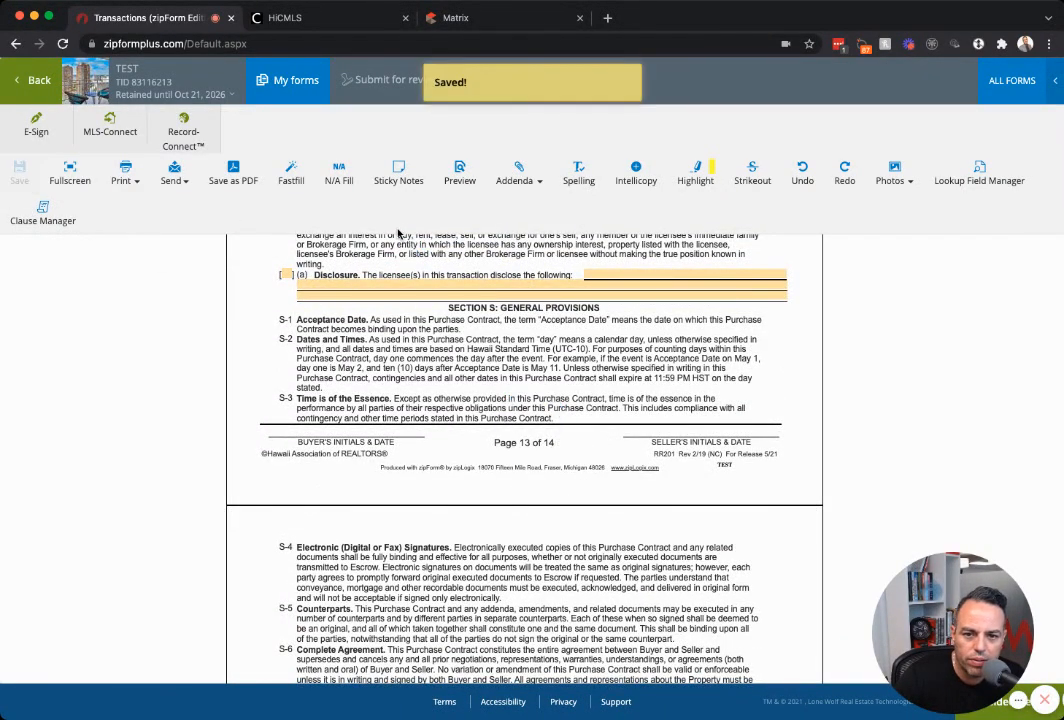
# Close the Purchase Contract, glance through the Standard Addendum, and return to the Documents list.
pyautogui.click(34, 89)
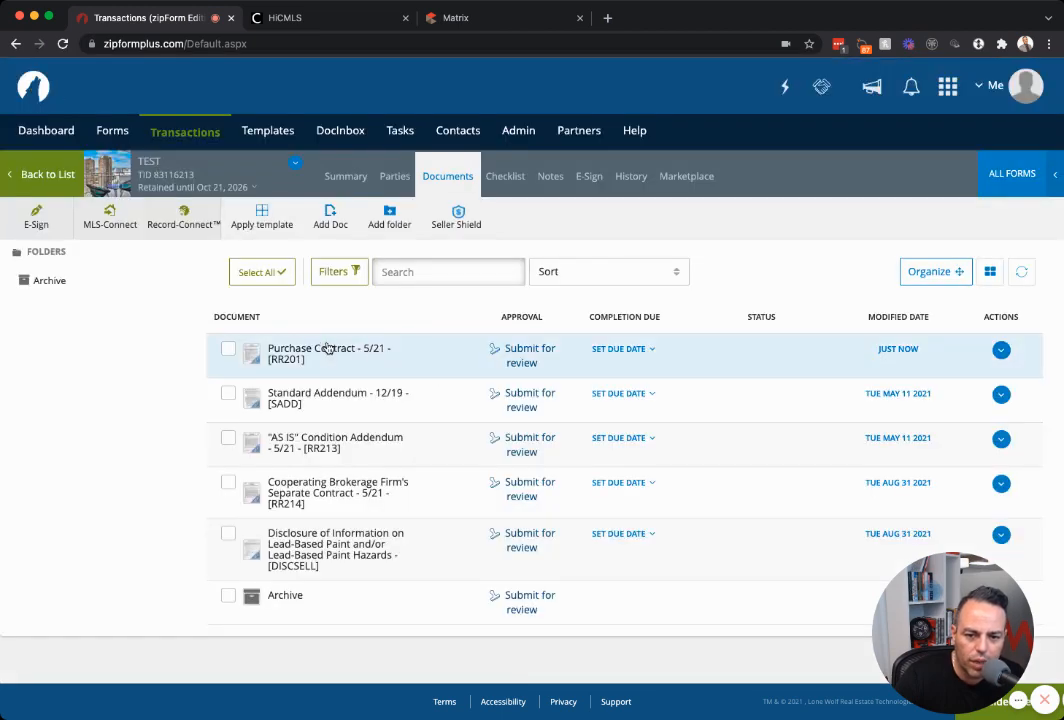
pyautogui.click(349, 404)
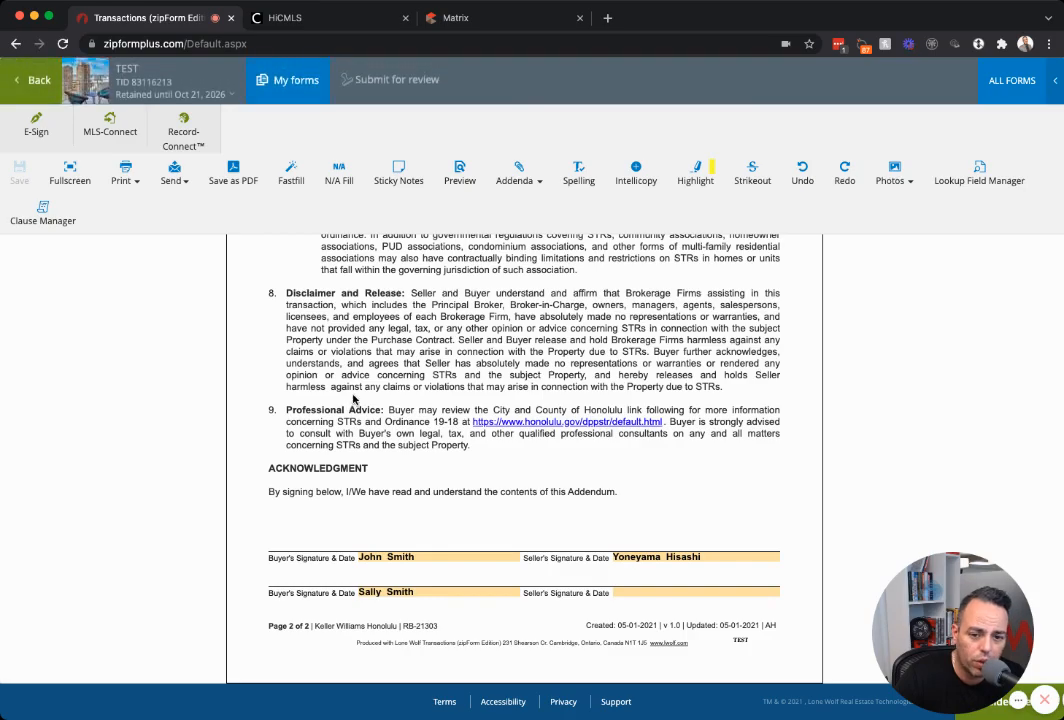
pyautogui.scroll(10, 352, 397)
pyautogui.scroll(-5, 352, 393)
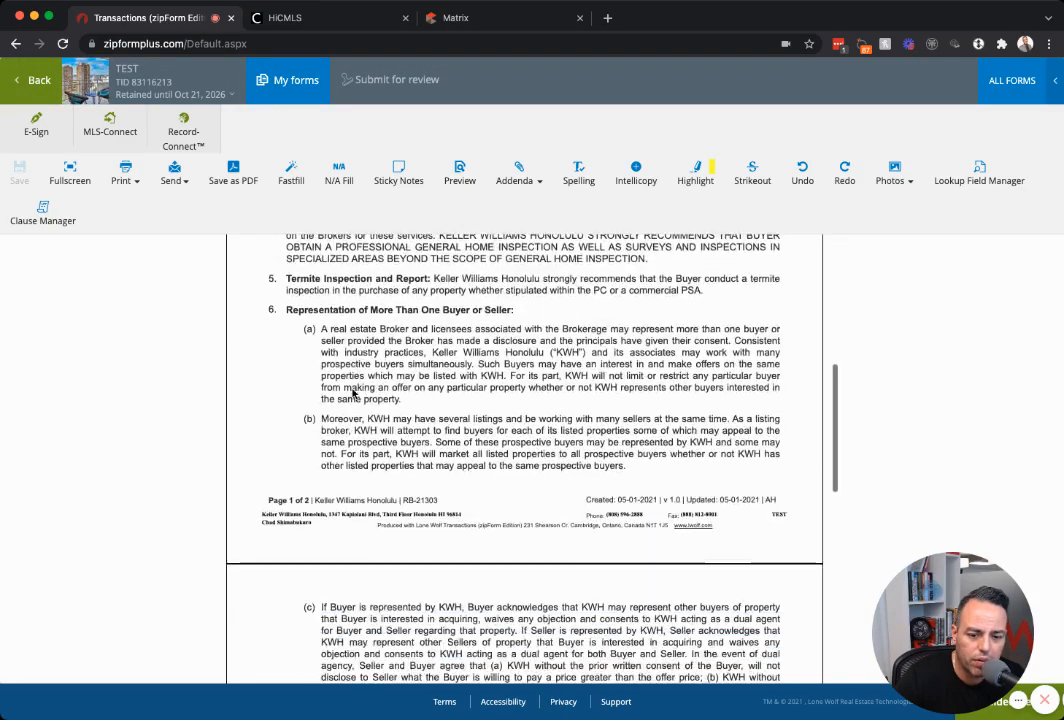
pyautogui.scroll(-10, 352, 393)
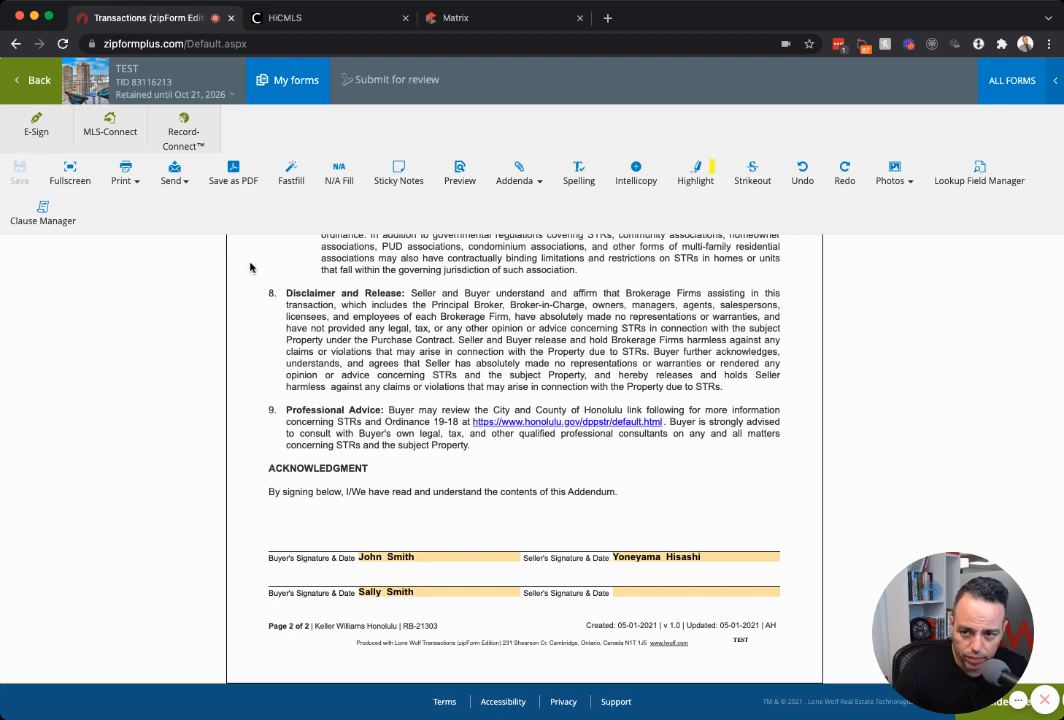
pyautogui.click(33, 63)
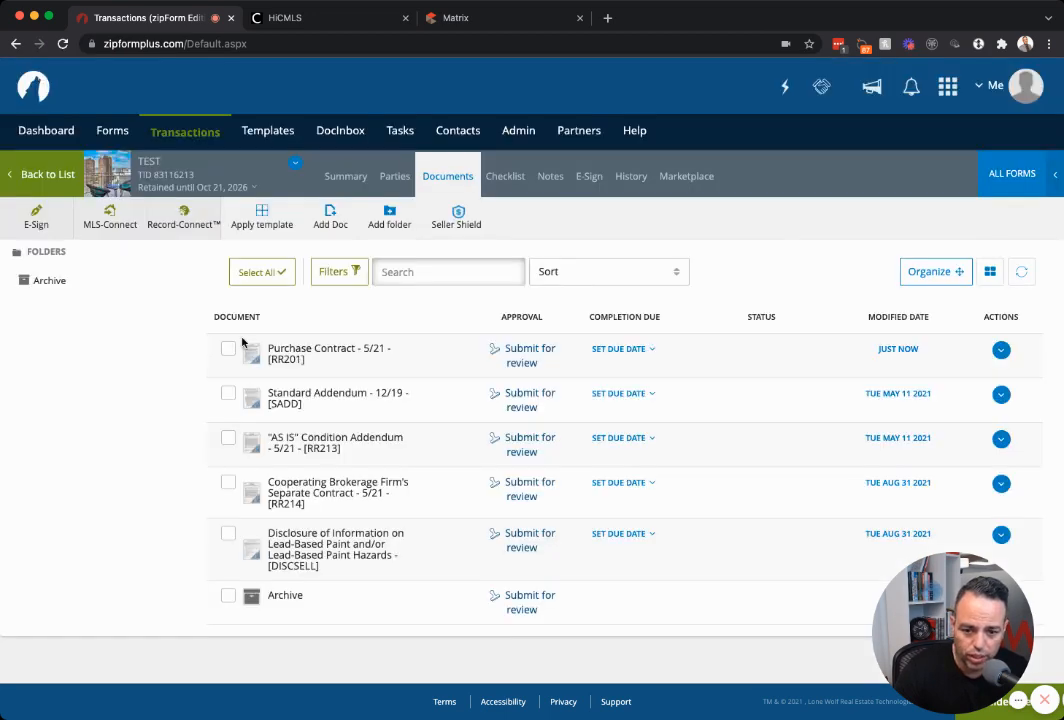
# Enter N/A as the AS IS Condition Addendum's Special Terms and save it.
pyautogui.click(330, 447)
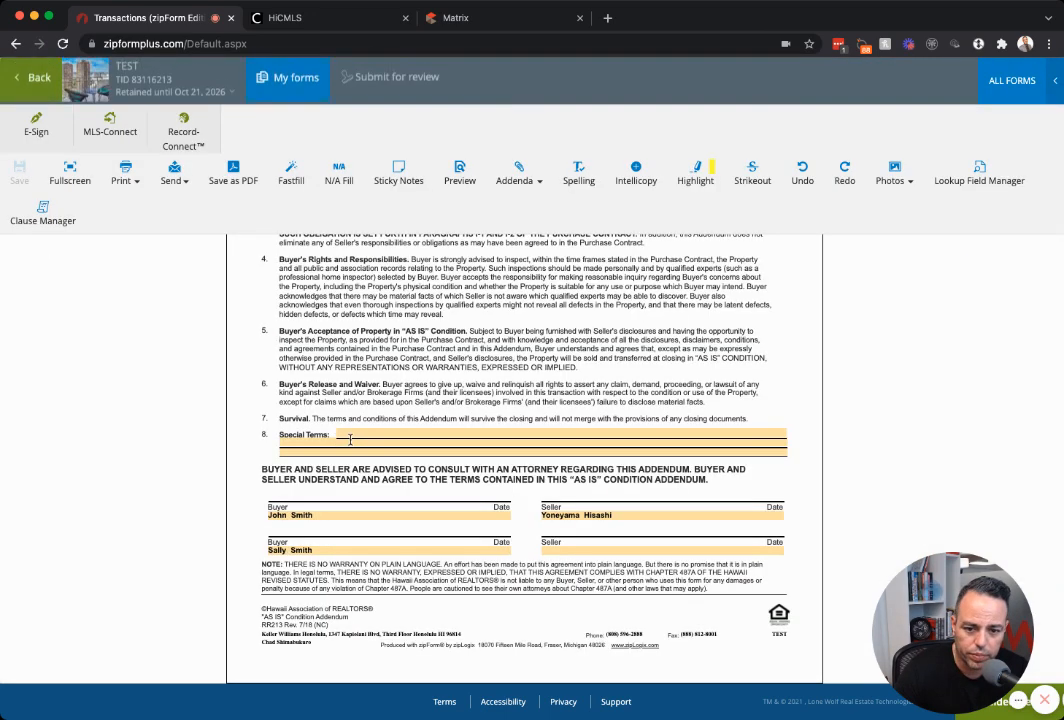
pyautogui.click(350, 439)
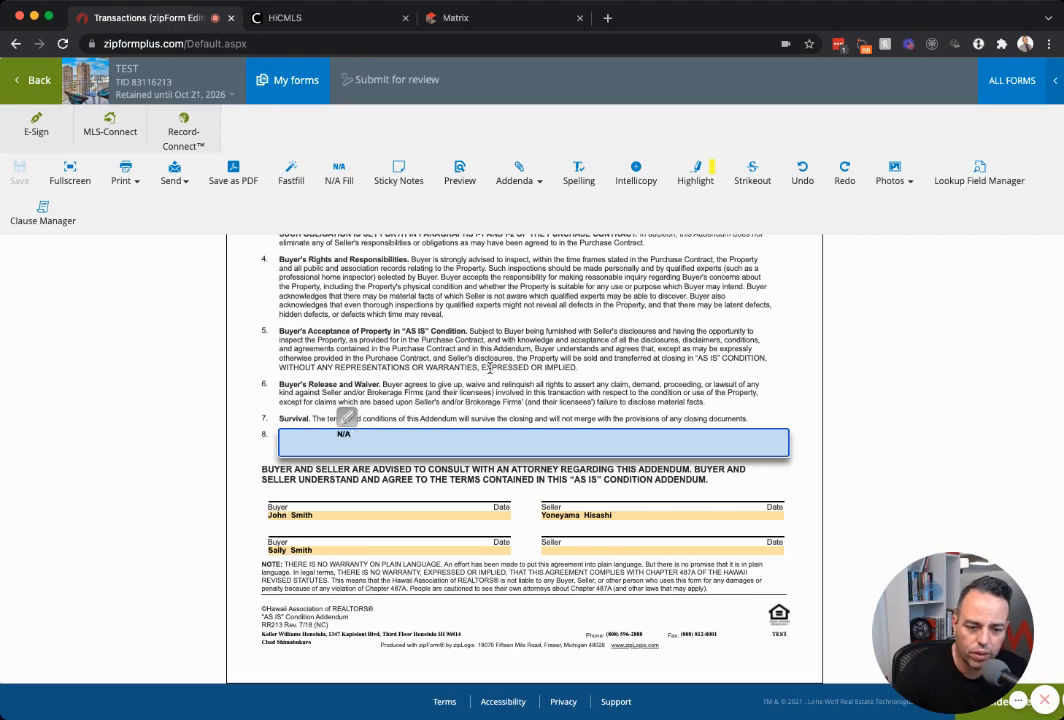
pyautogui.click(490, 368)
pyautogui.scroll(5, 501, 371)
pyautogui.scroll(-5, 501, 373)
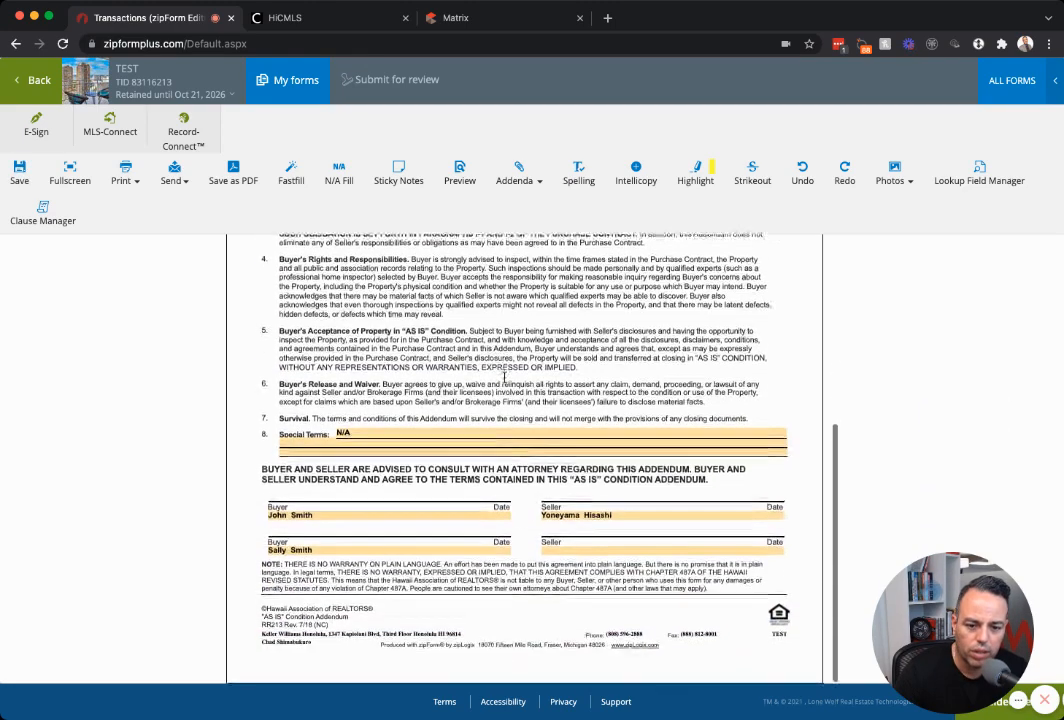
pyautogui.click(41, 97)
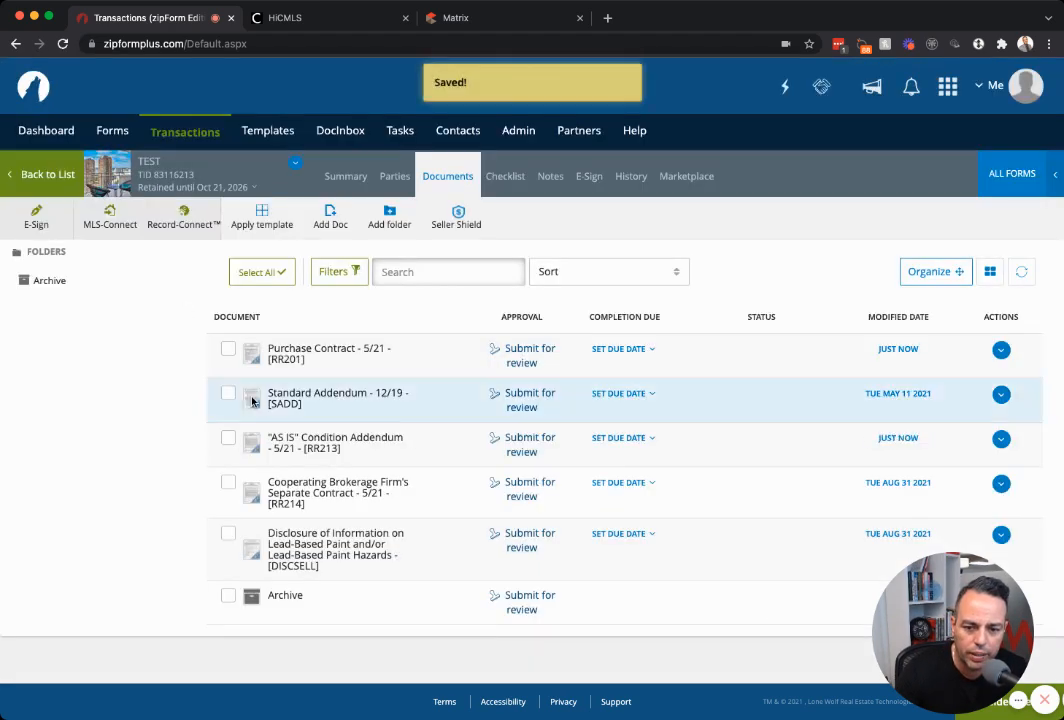
# Open Cooperating Brokerage contract RR214 and check the 2.5 commission in the MLS listing.
pyautogui.click(333, 492)
pyautogui.scroll(5, 450, 460)
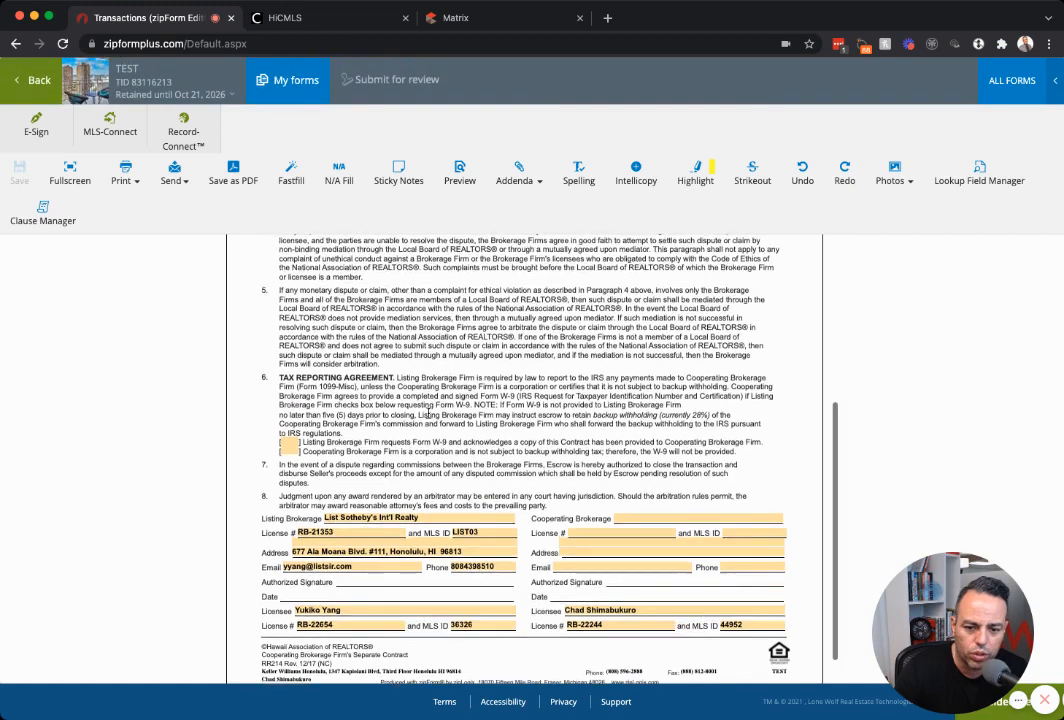
pyautogui.click(577, 430)
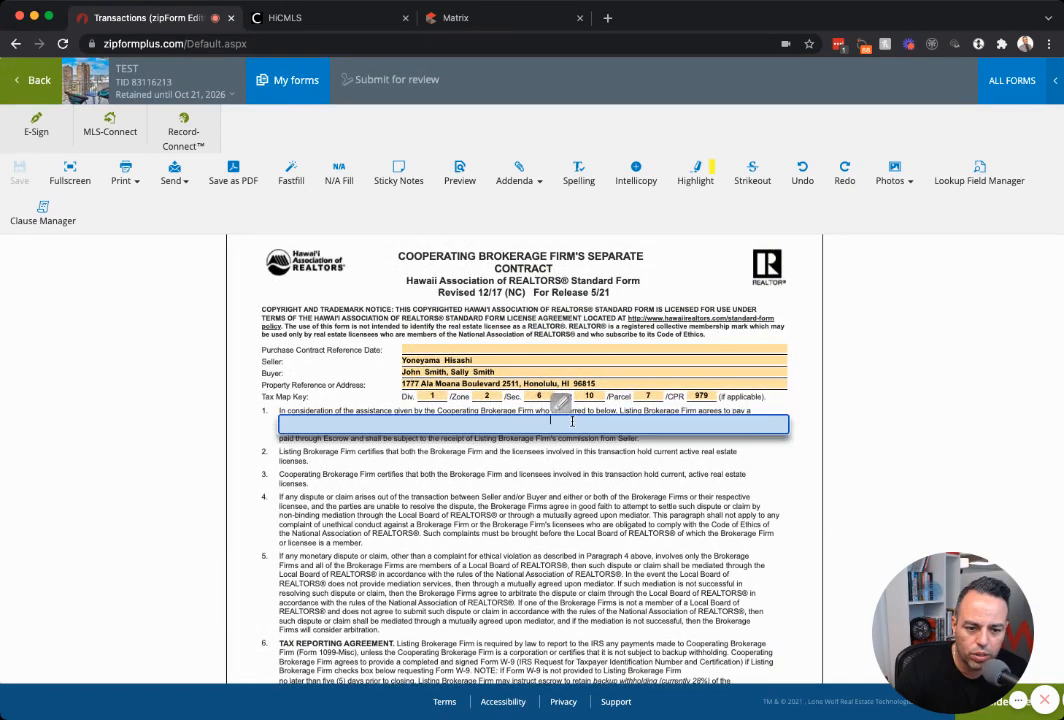
pyautogui.click(442, 19)
pyautogui.scroll(3, 660, 330)
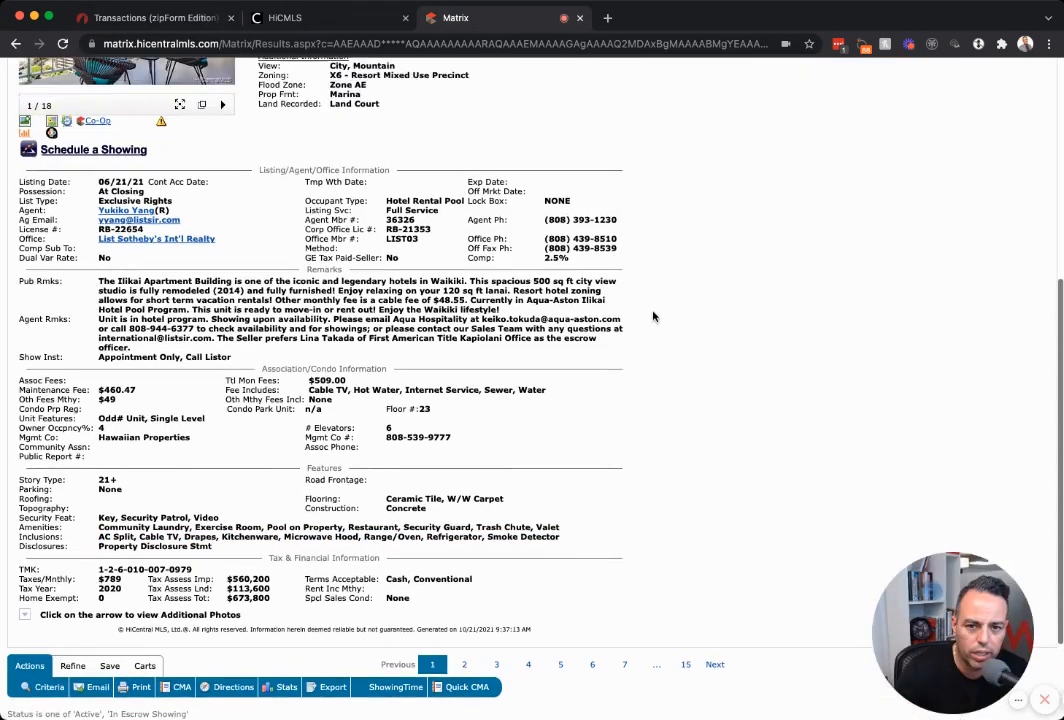
pyautogui.doubleClick(556, 293)
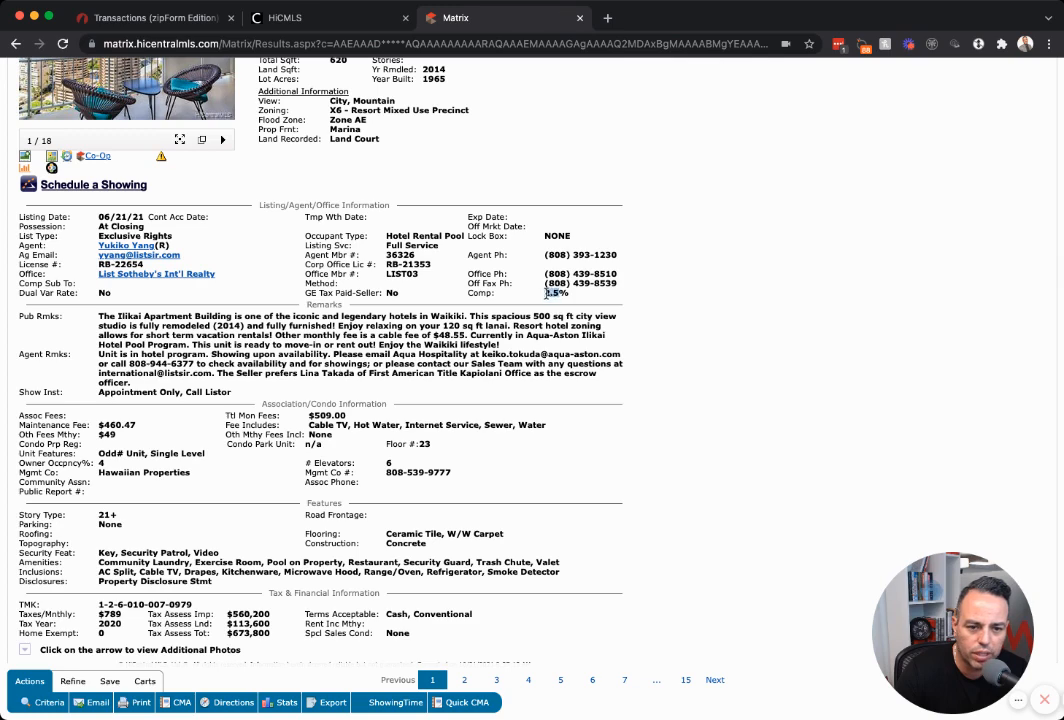
pyautogui.doubleClick(392, 293)
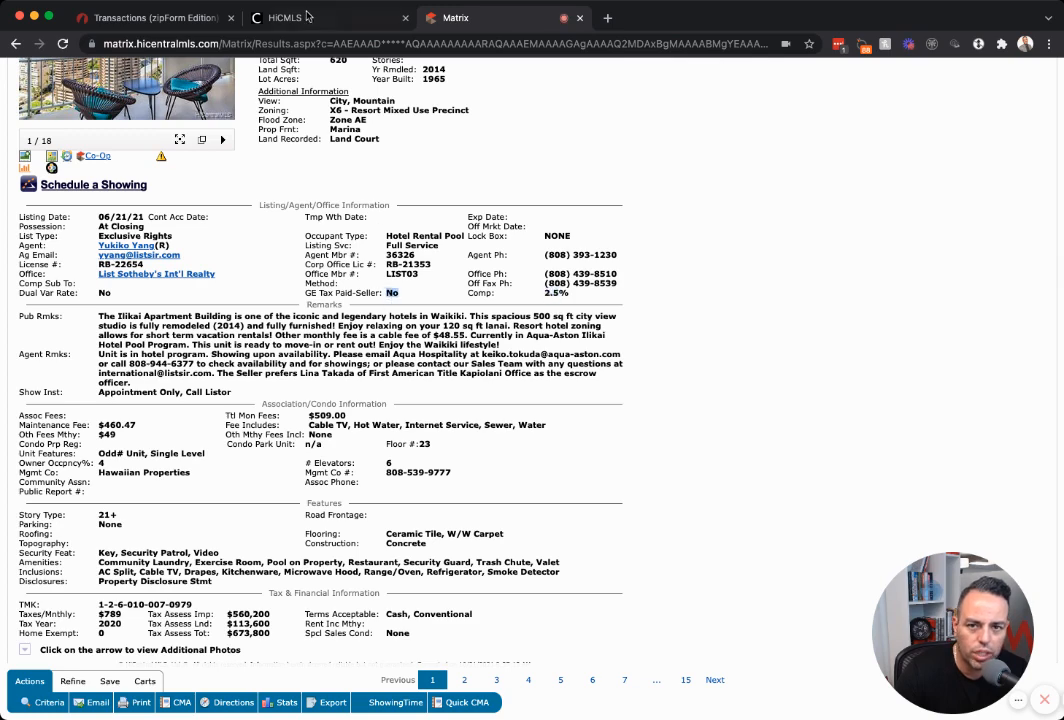
pyautogui.click(150, 18)
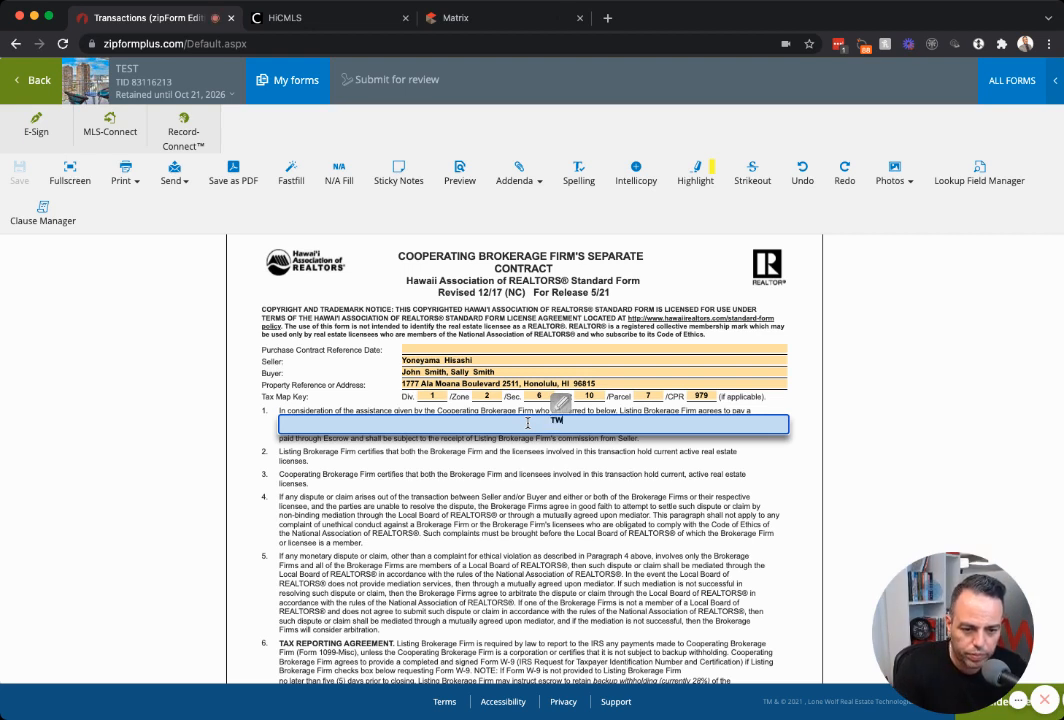
# Enter the paragraph 1 commission, revising it until it reads 2.5%.
pyautogui.write('TWO')
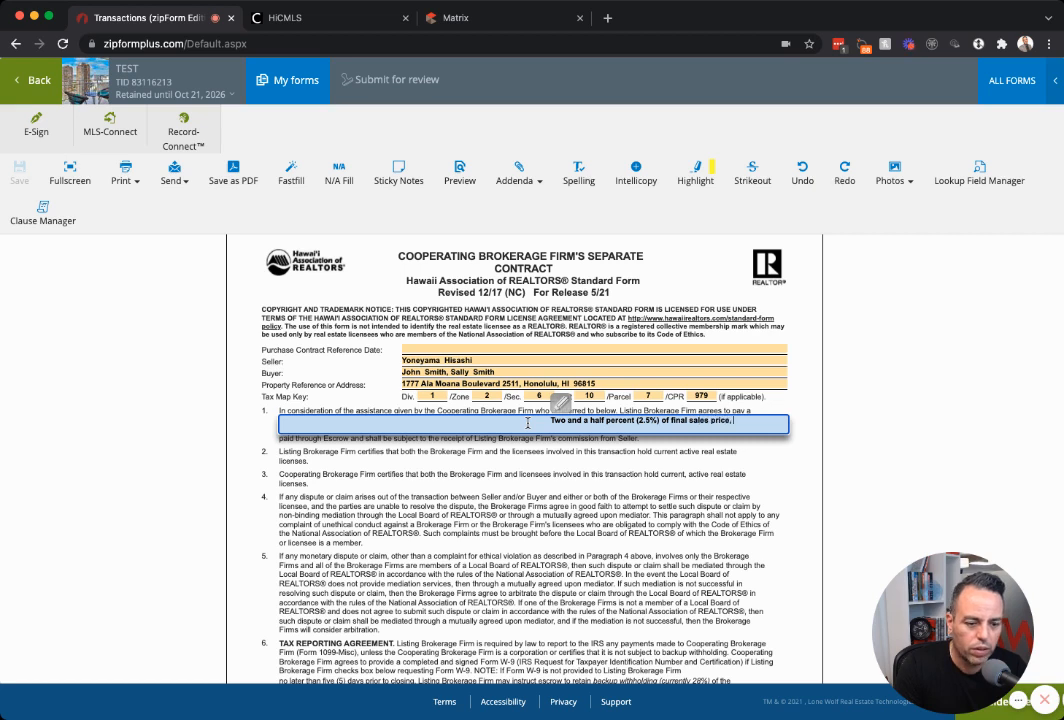
pyautogui.write('GET')
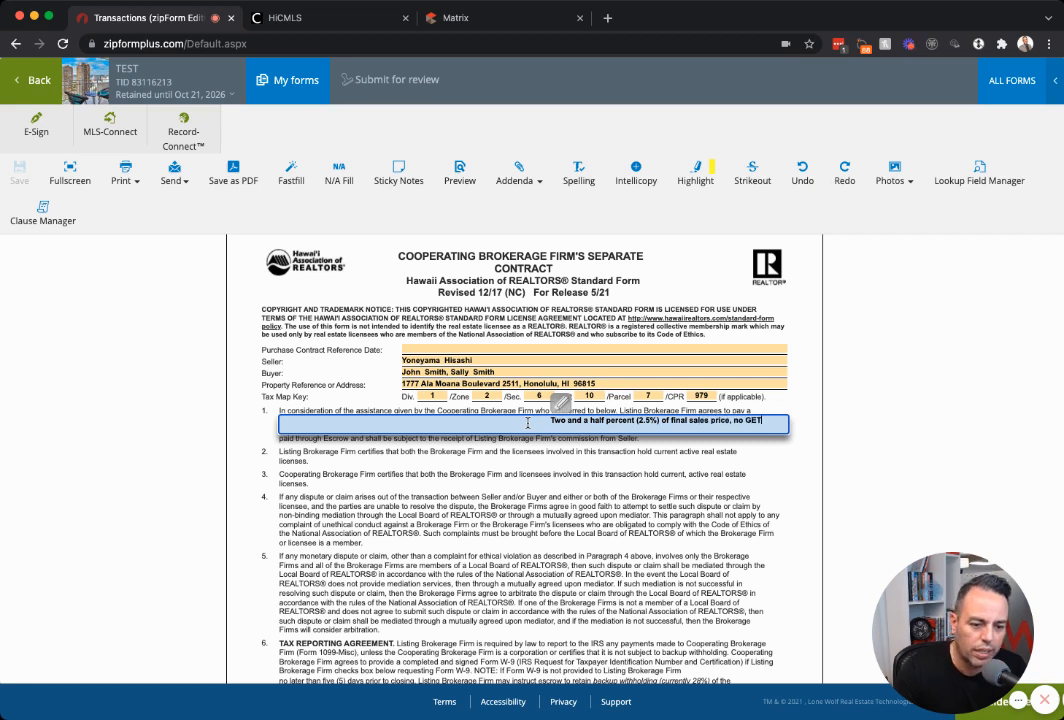
pyautogui.click(515, 472)
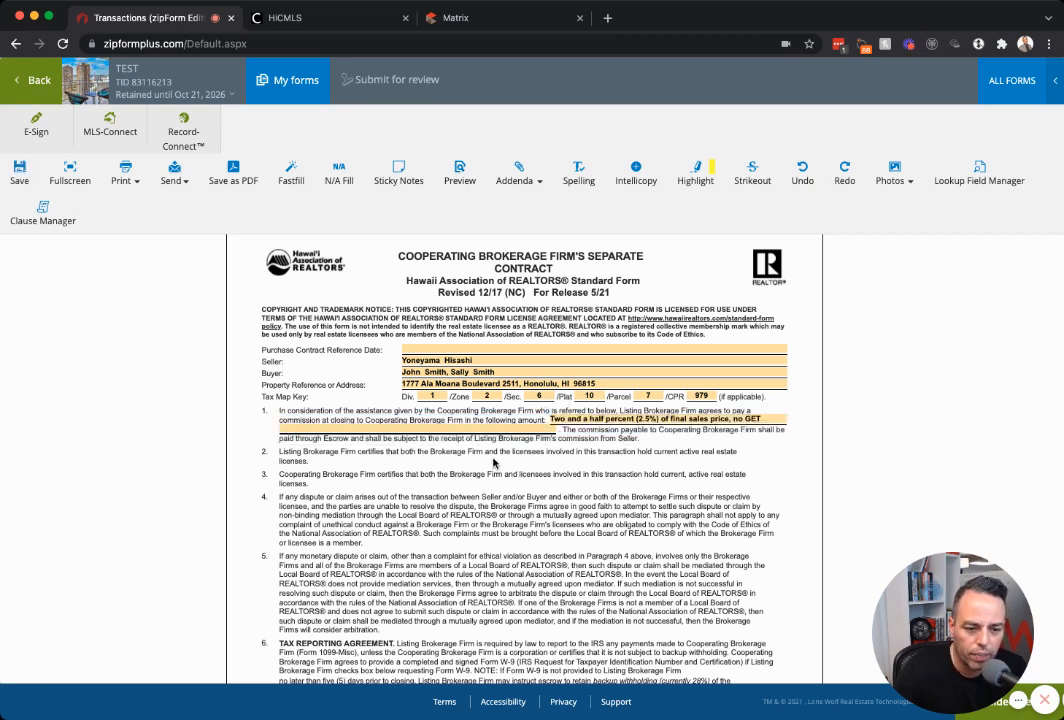
pyautogui.click(557, 421)
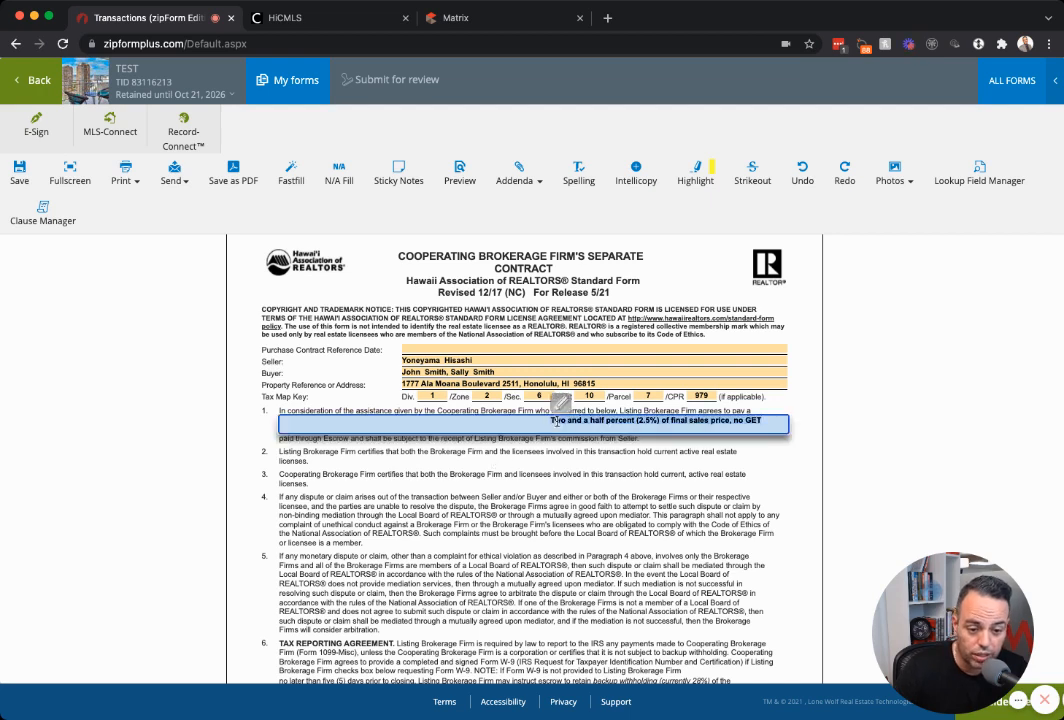
pyautogui.write('2.5')
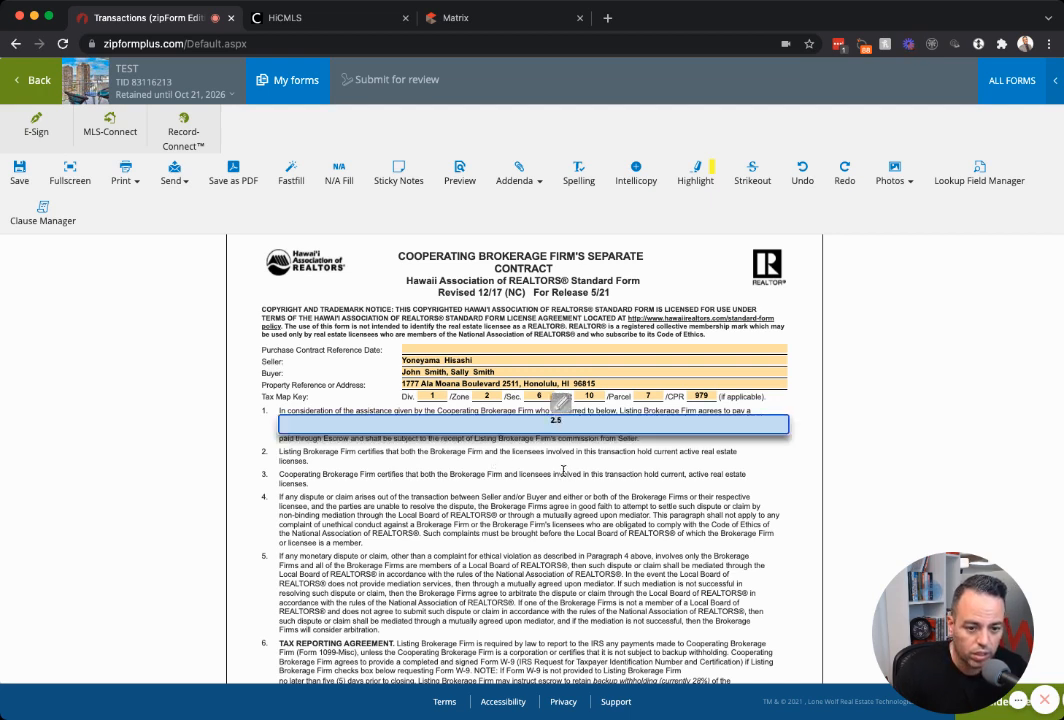
pyautogui.click(563, 470)
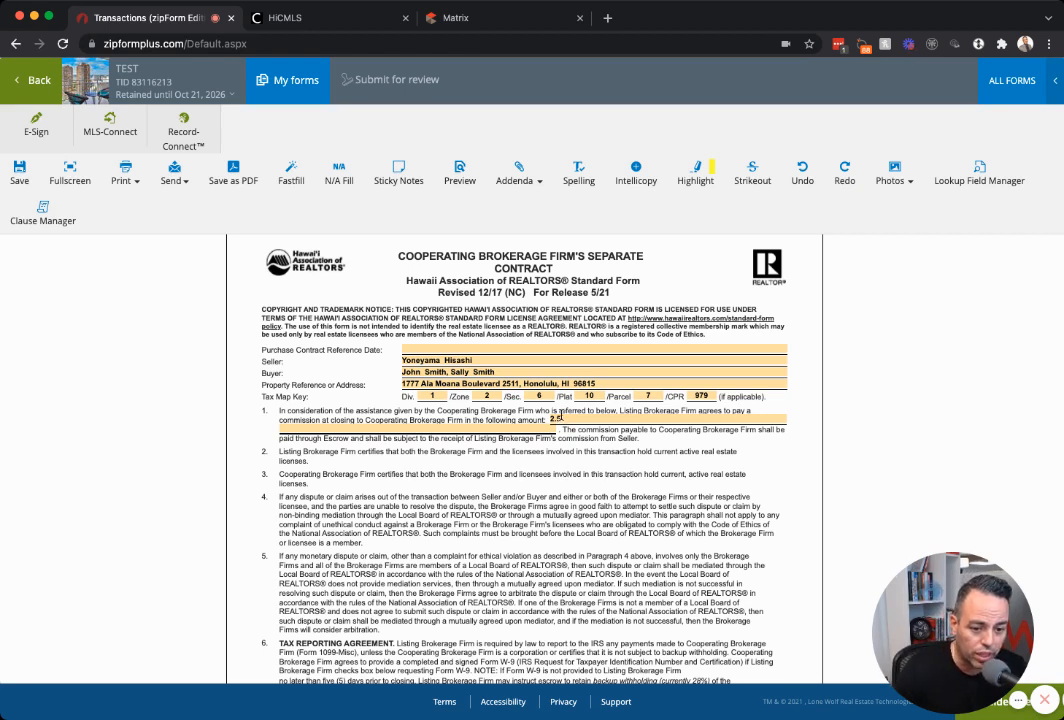
pyautogui.click(567, 419)
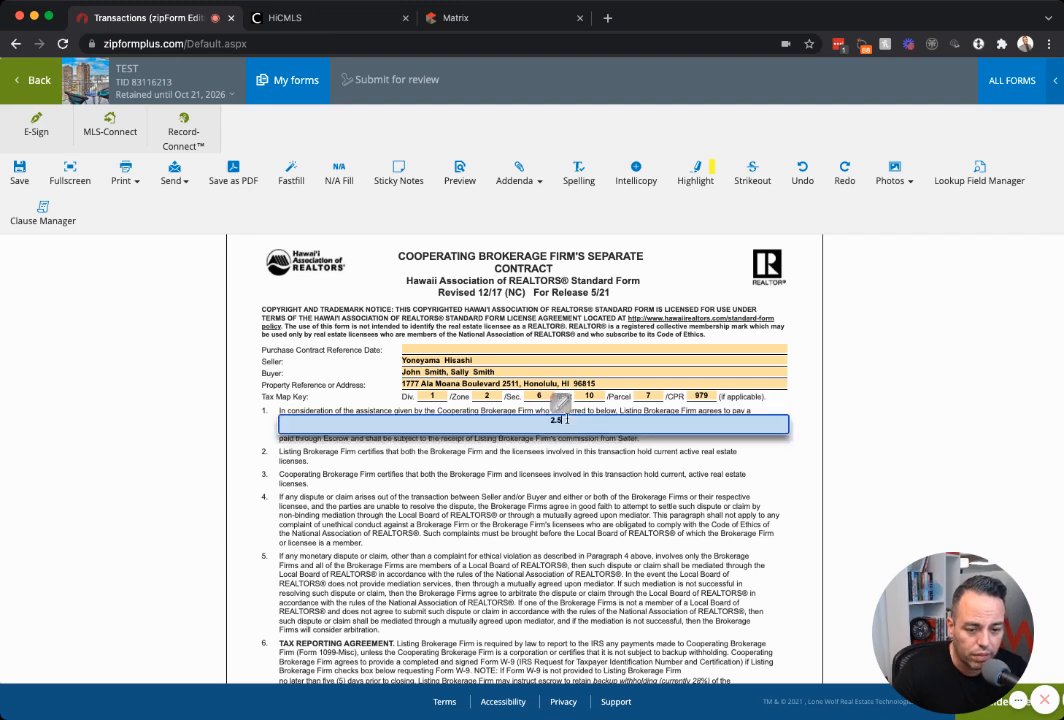
pyautogui.click(588, 475)
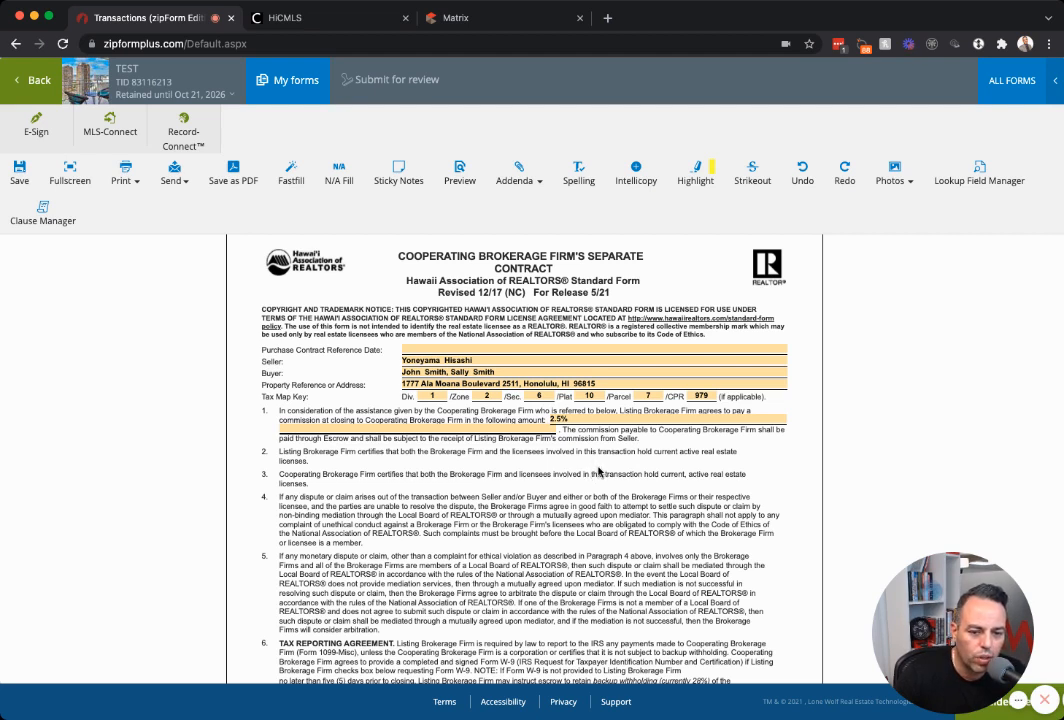
# Set the brokerage contract's reference date to October 21, 2021 and save it.
pyautogui.click(486, 349)
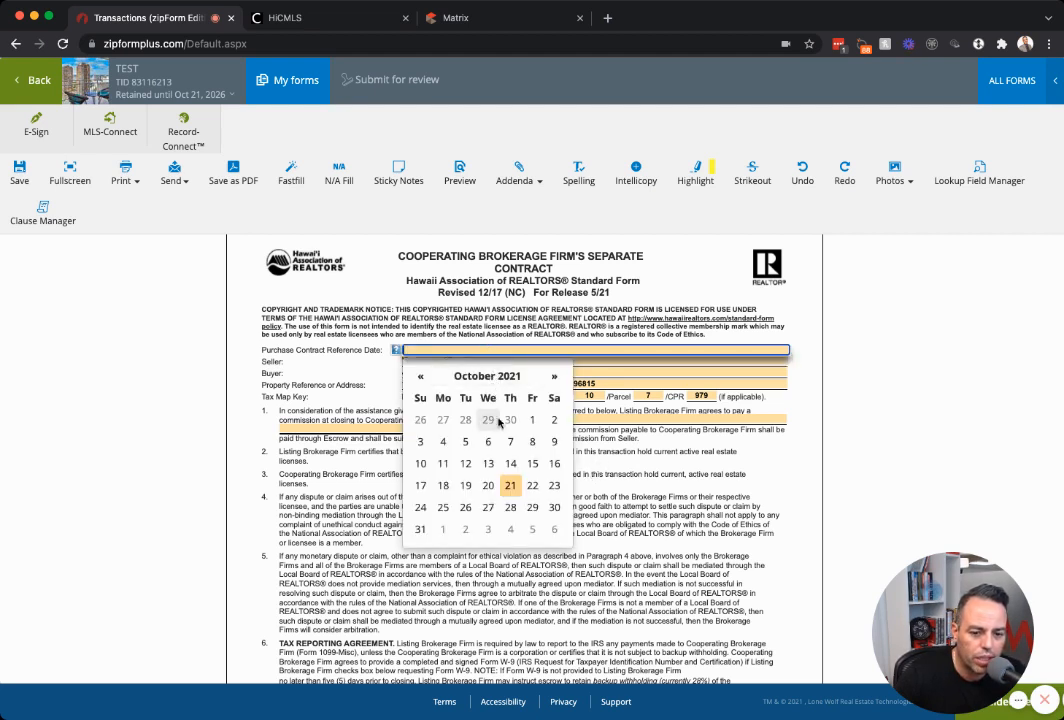
pyautogui.click(511, 485)
pyautogui.scroll(-3, 582, 447)
pyautogui.scroll(-2, 582, 447)
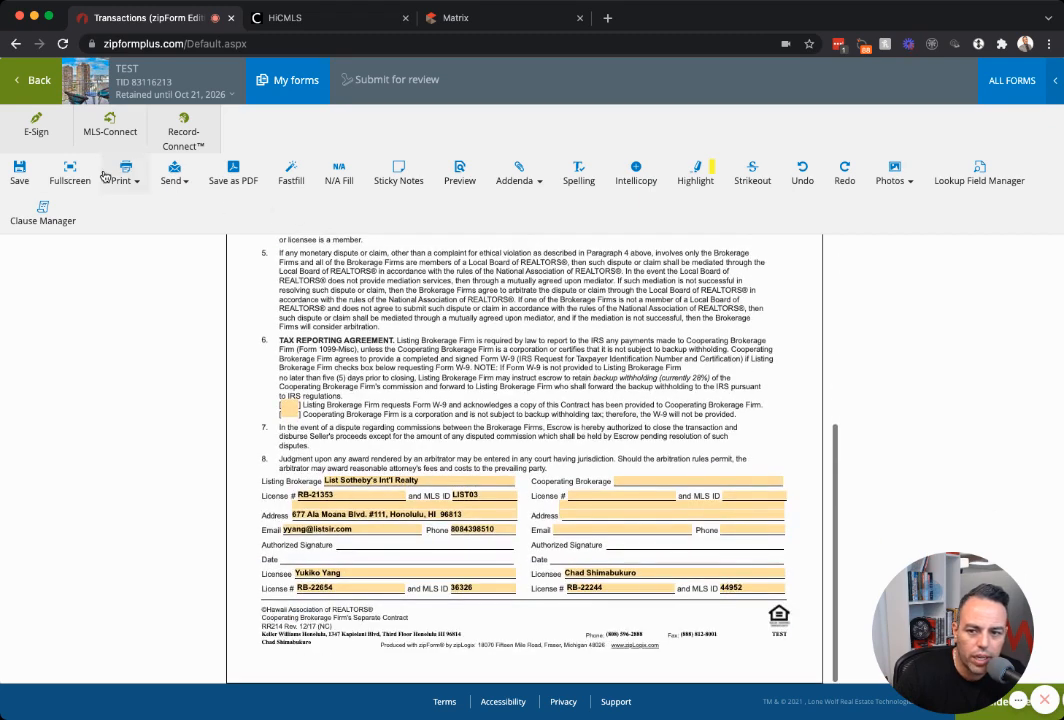
pyautogui.click(19, 172)
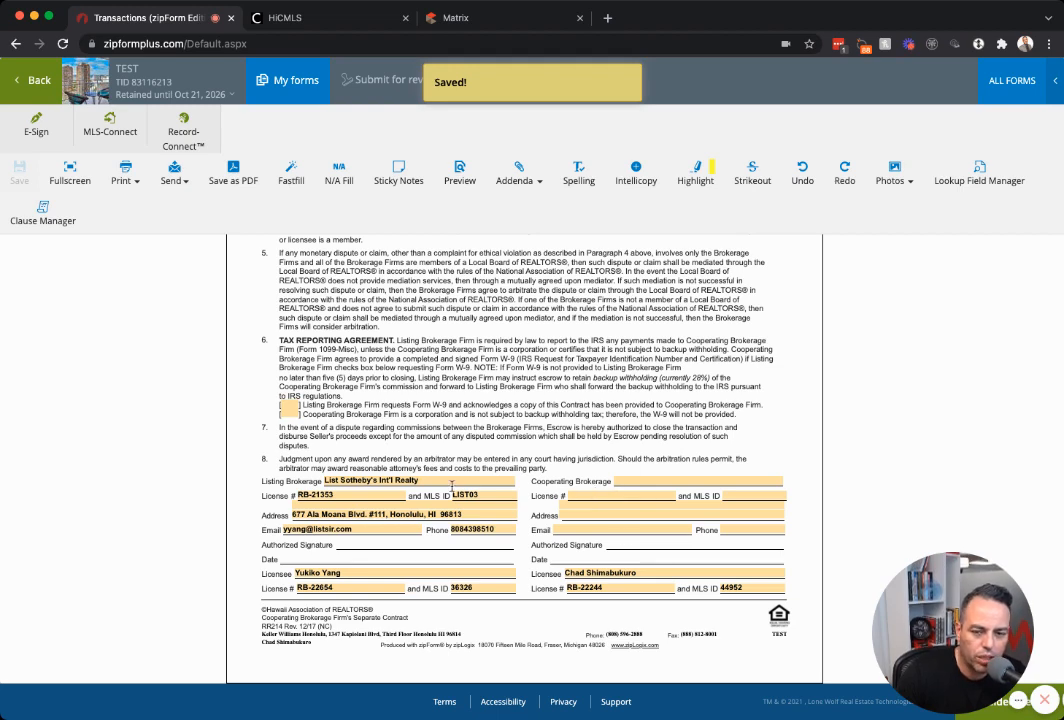
# Look over the lead-based paint disclosure, then return to the TEST documents list.
pyautogui.click(40, 80)
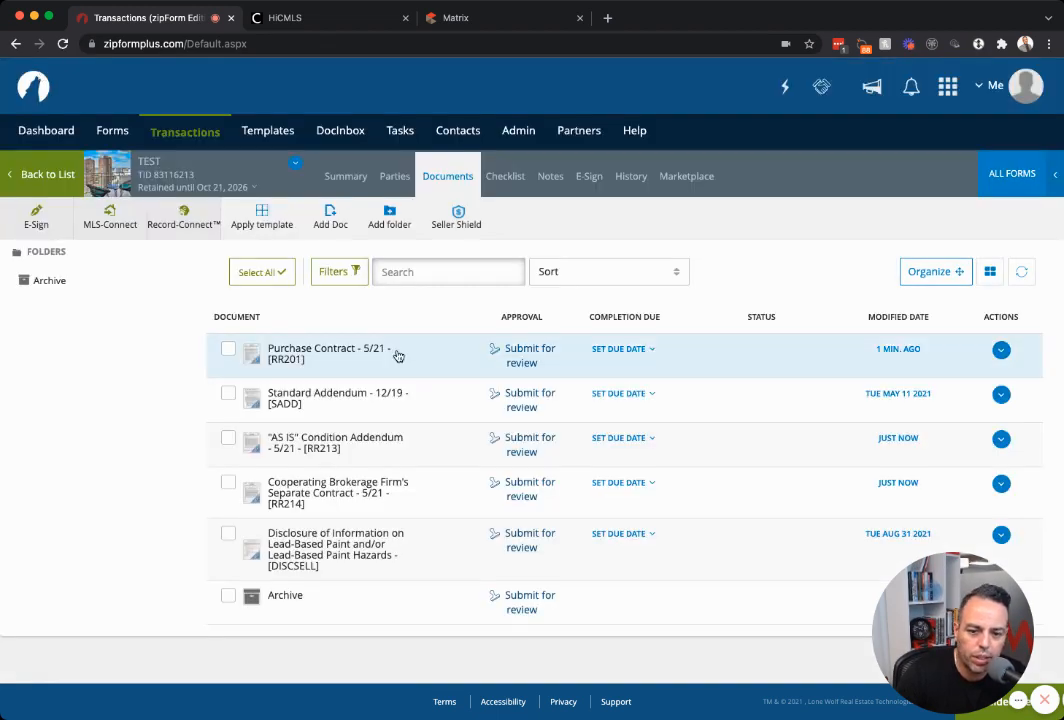
pyautogui.click(400, 556)
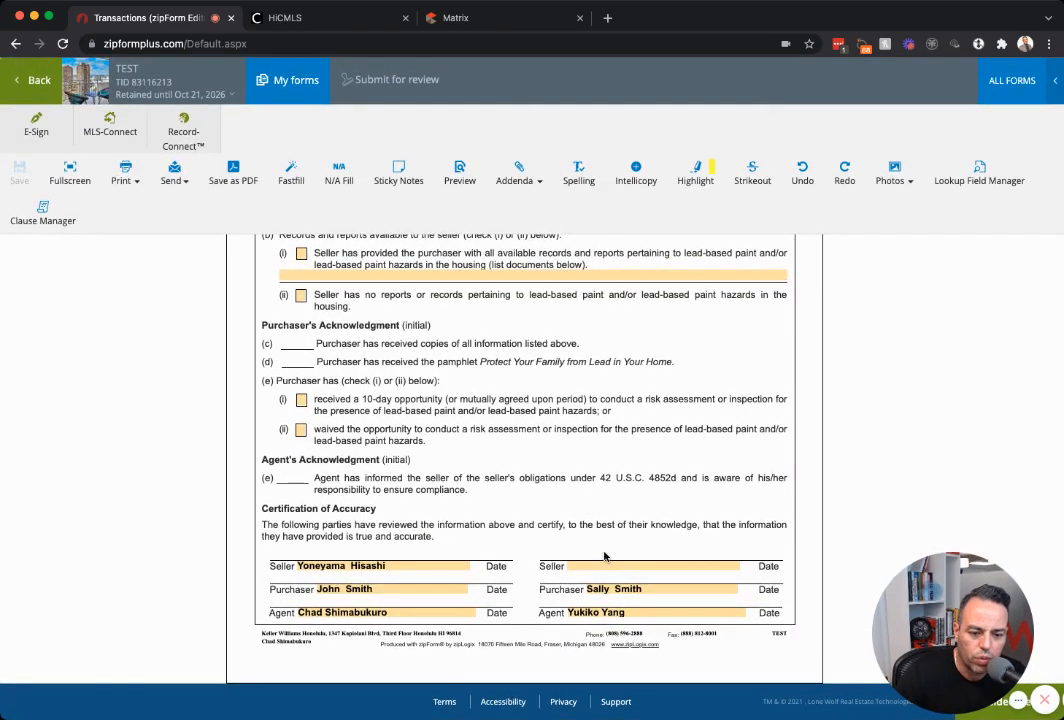
pyautogui.scroll(1, 570, 615)
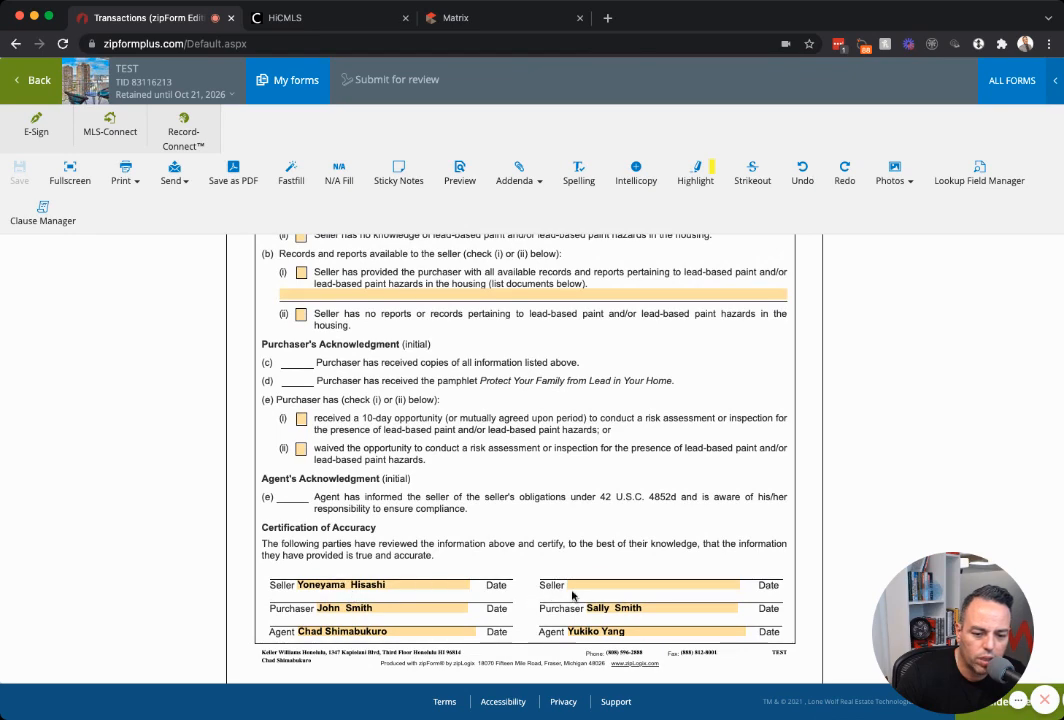
pyautogui.scroll(2, 537, 537)
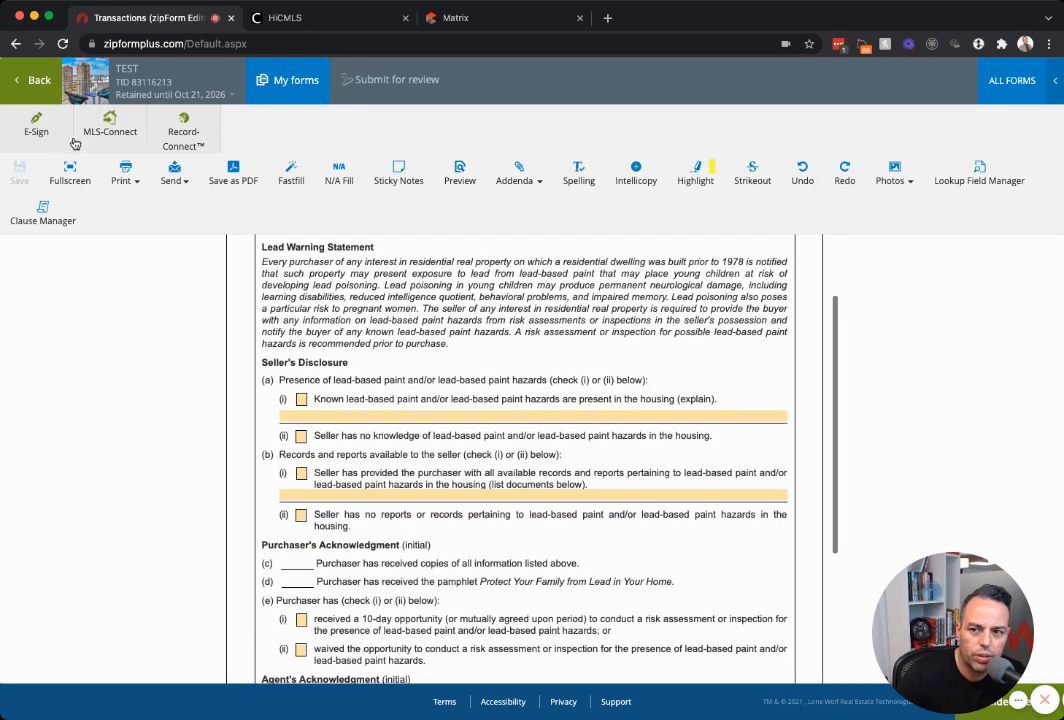
pyautogui.click(38, 79)
pyautogui.scroll(-1, 472, 384)
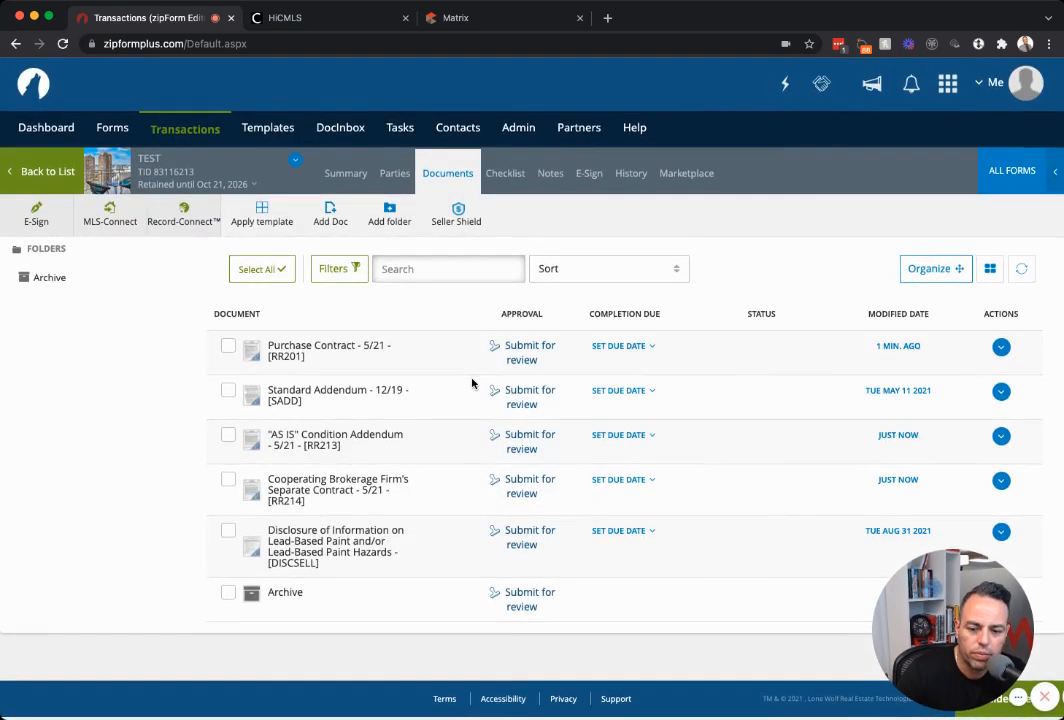
pyautogui.scroll(1, 472, 384)
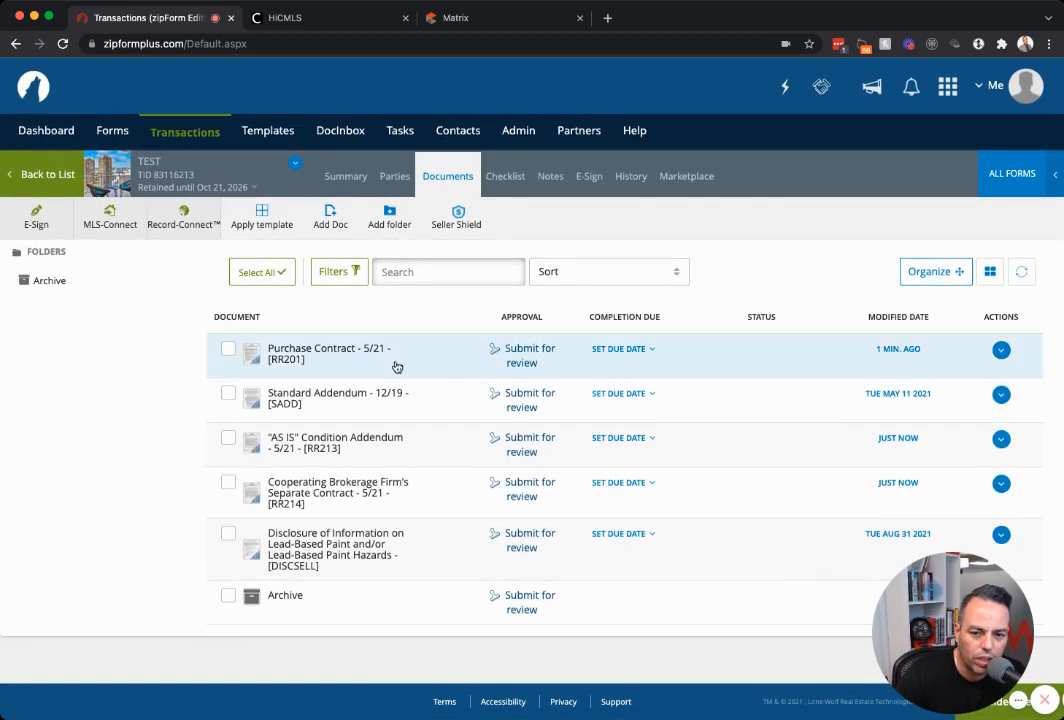
pyautogui.click(230, 350)
pyautogui.click(229, 394)
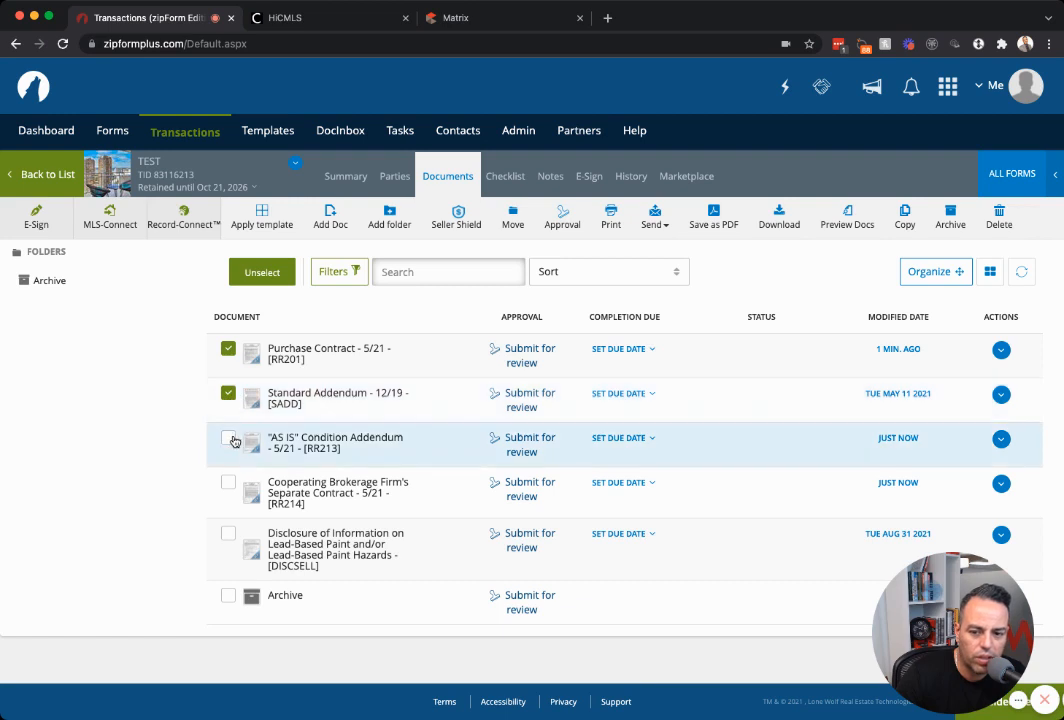
pyautogui.click(229, 438)
pyautogui.click(229, 483)
pyautogui.click(229, 534)
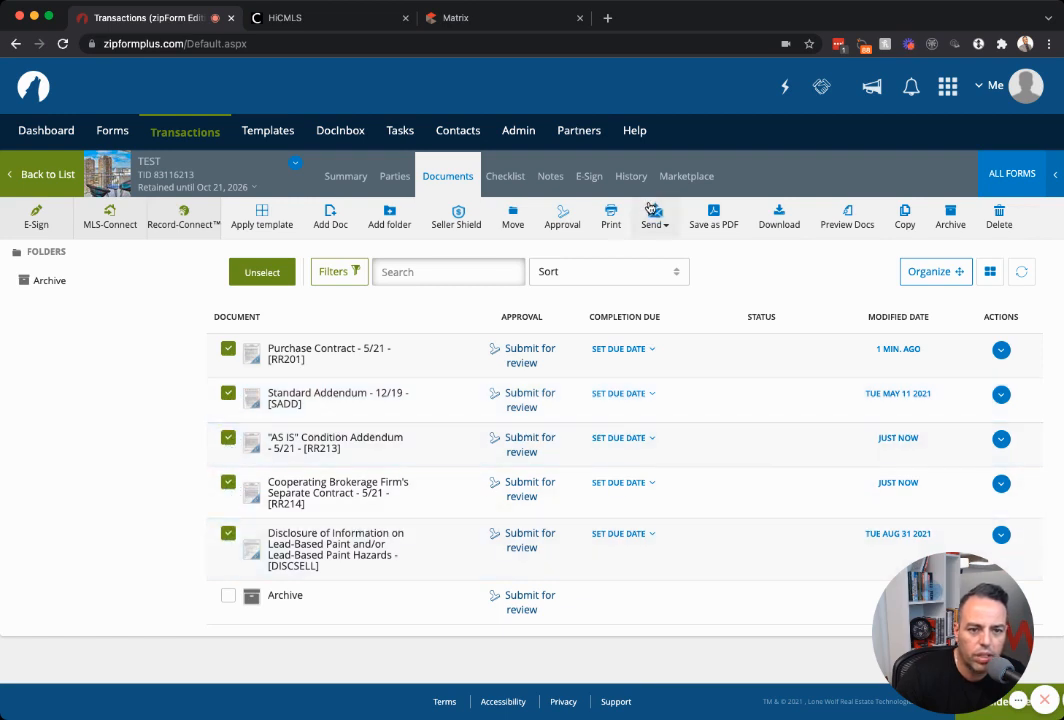
pyautogui.click(725, 225)
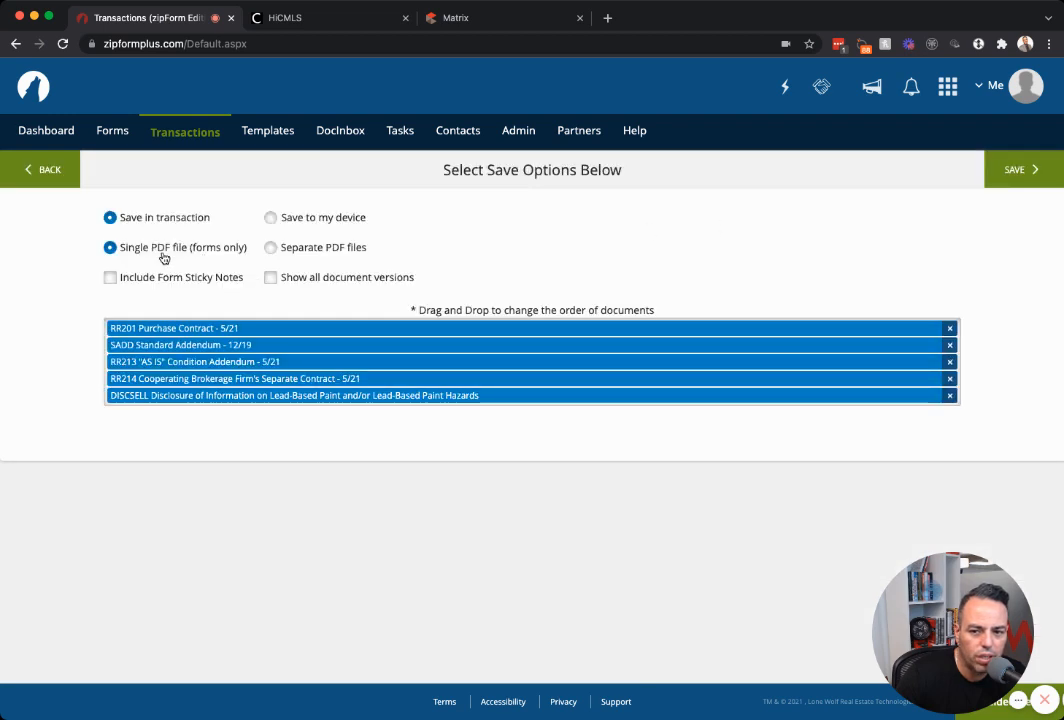
pyautogui.click(301, 253)
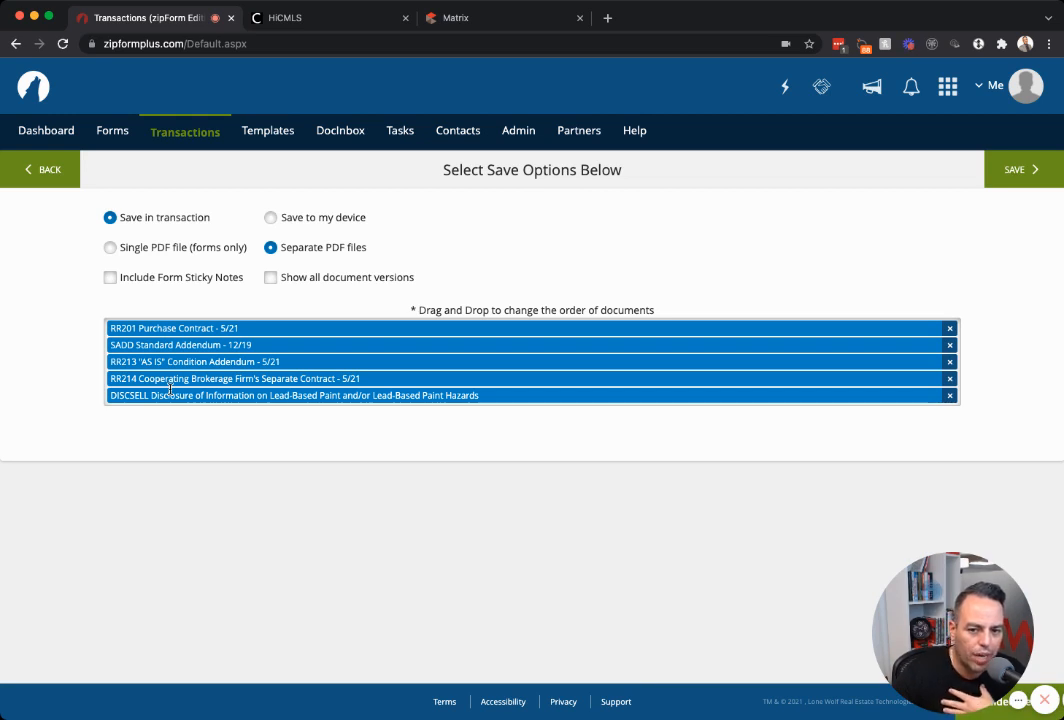
pyautogui.click(298, 224)
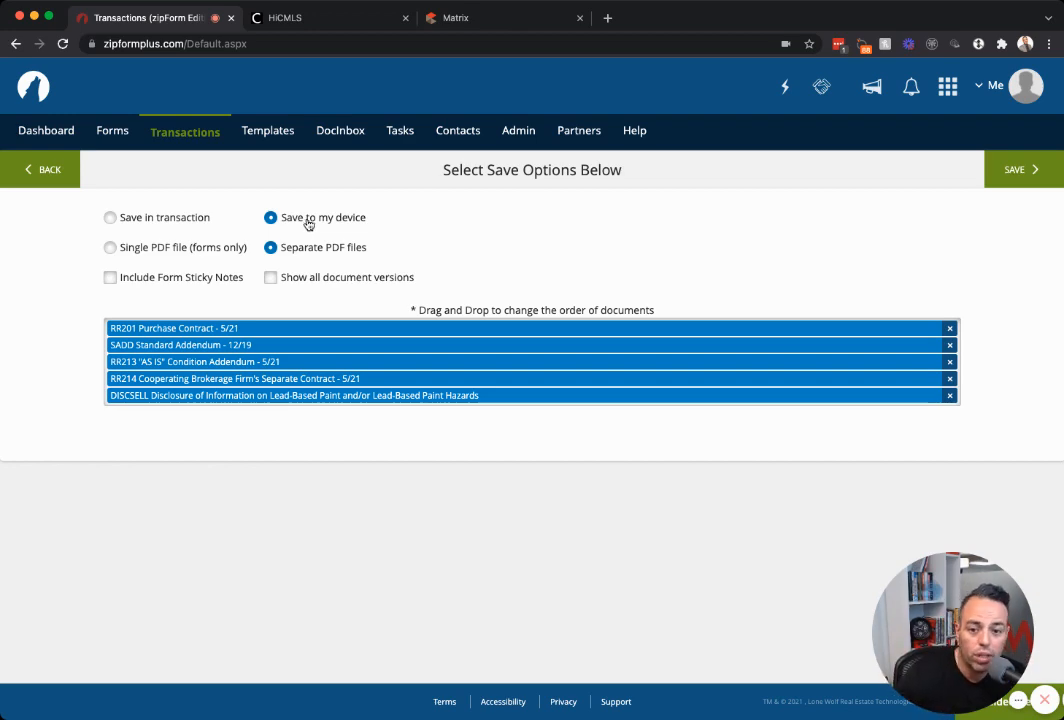
pyautogui.click(50, 172)
pyautogui.click(462, 22)
pyautogui.click(182, 17)
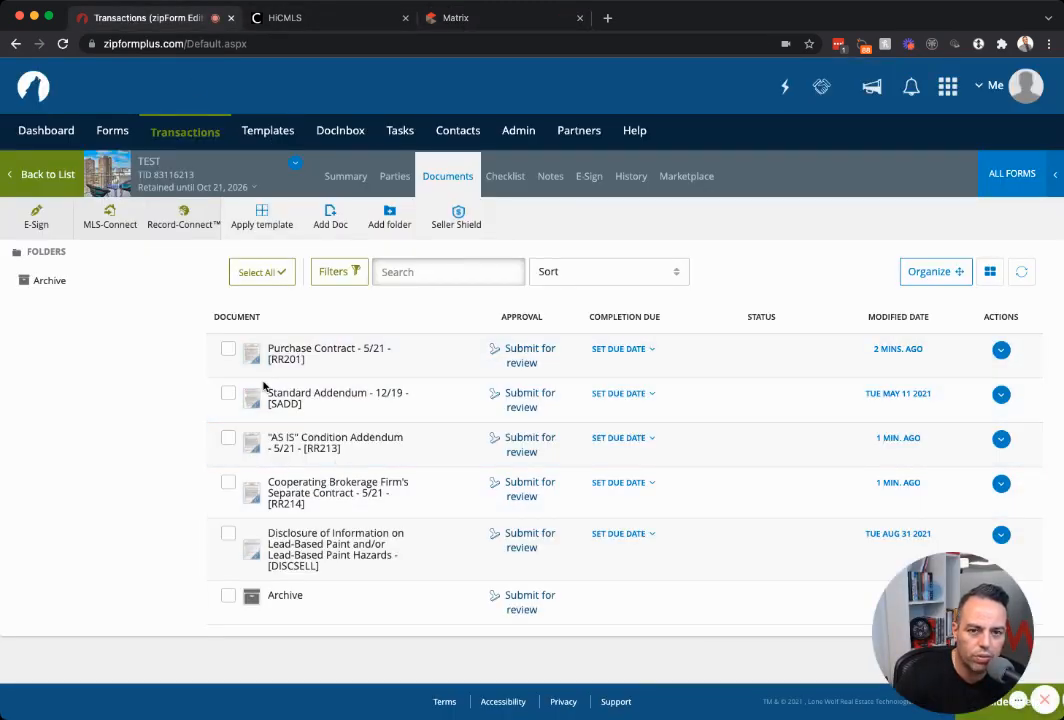
# Generate the Ala Moana listing's Full report as a PDF and download it as Full3276.pdf.
pyautogui.click(440, 18)
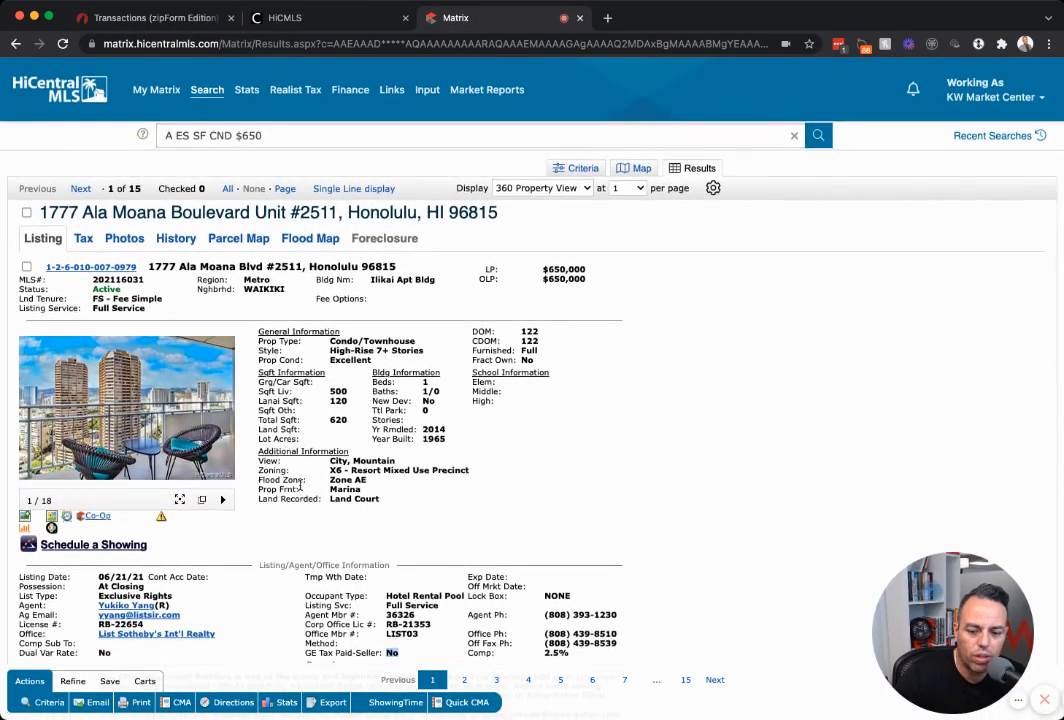
pyautogui.scroll(-5, 135, 684)
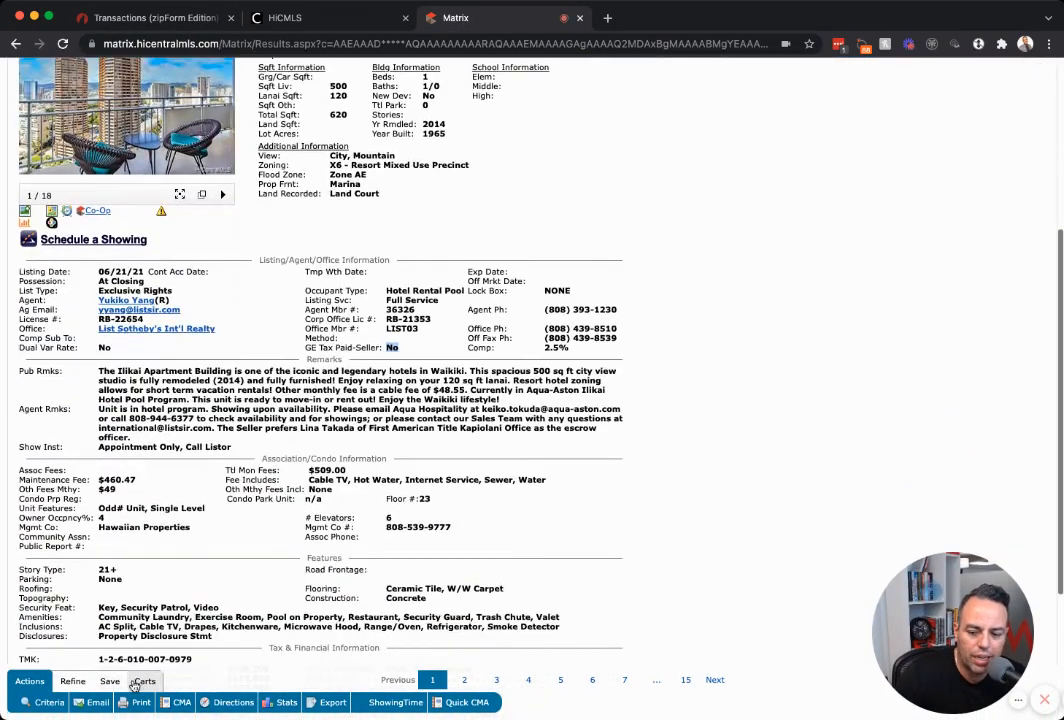
pyautogui.scroll(-1, 121, 704)
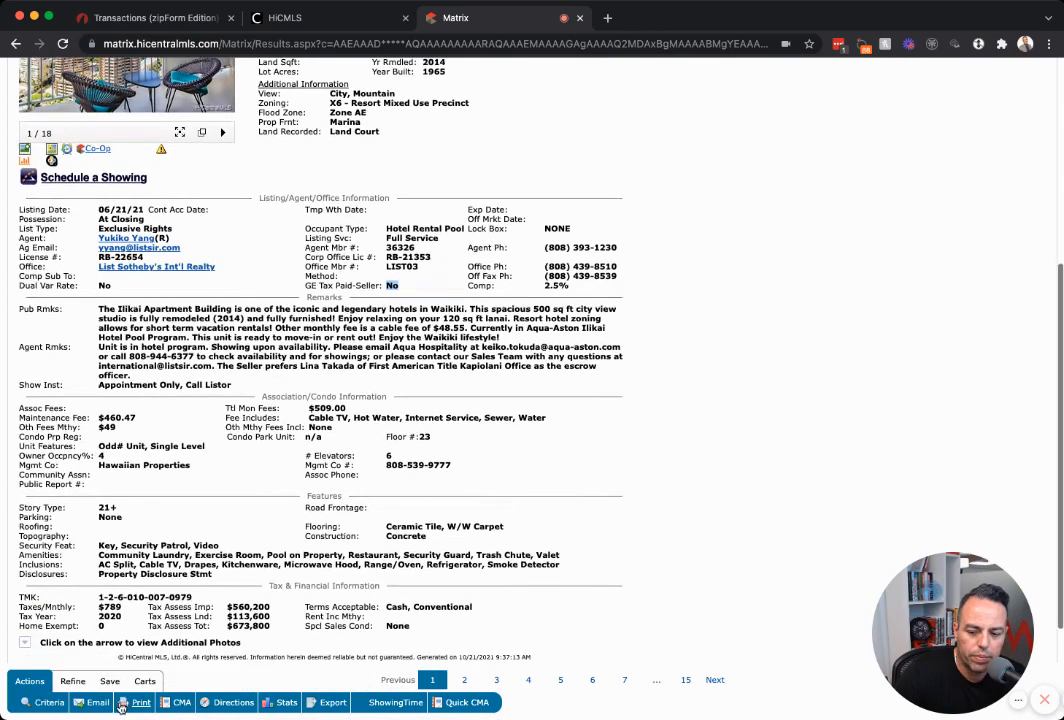
pyautogui.click(122, 703)
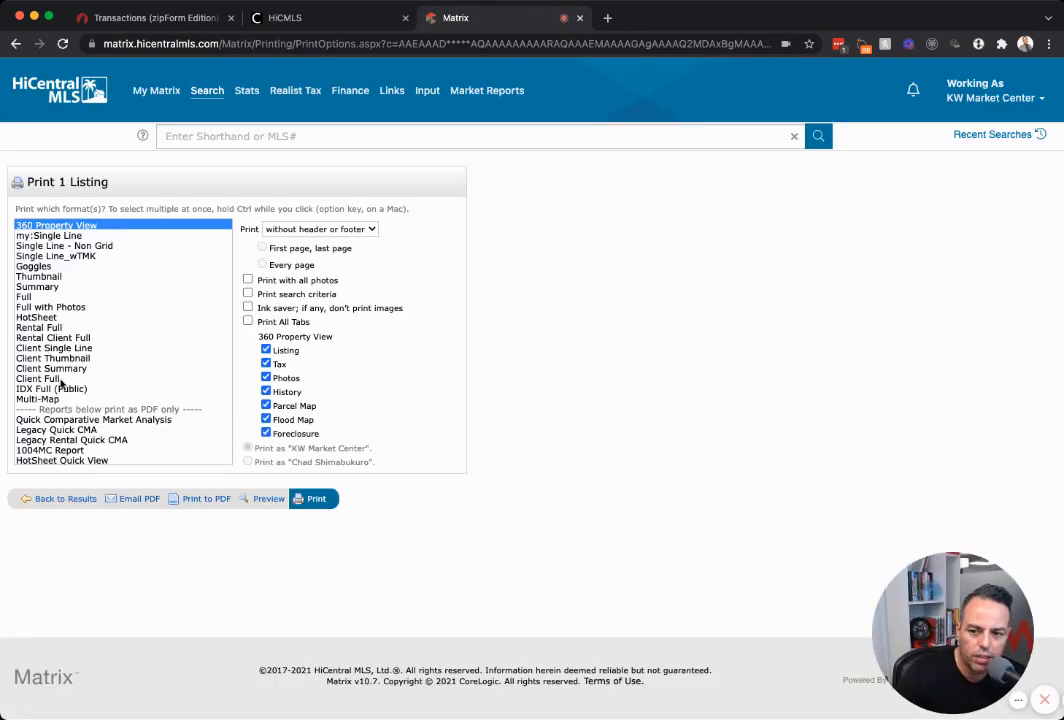
pyautogui.click(45, 299)
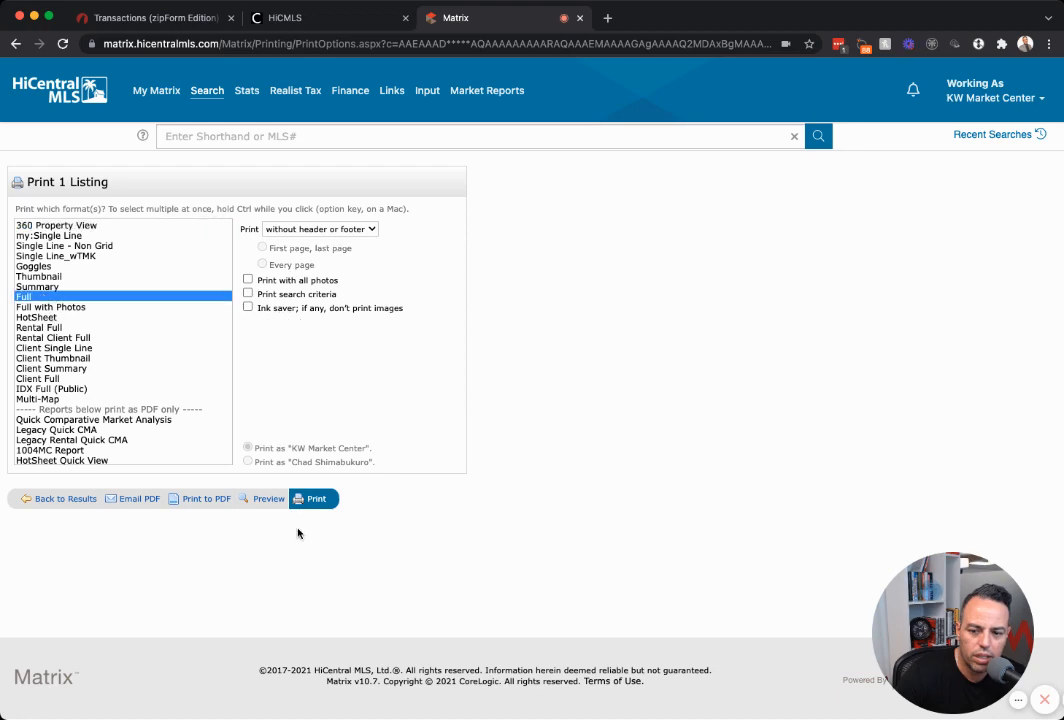
pyautogui.click(214, 499)
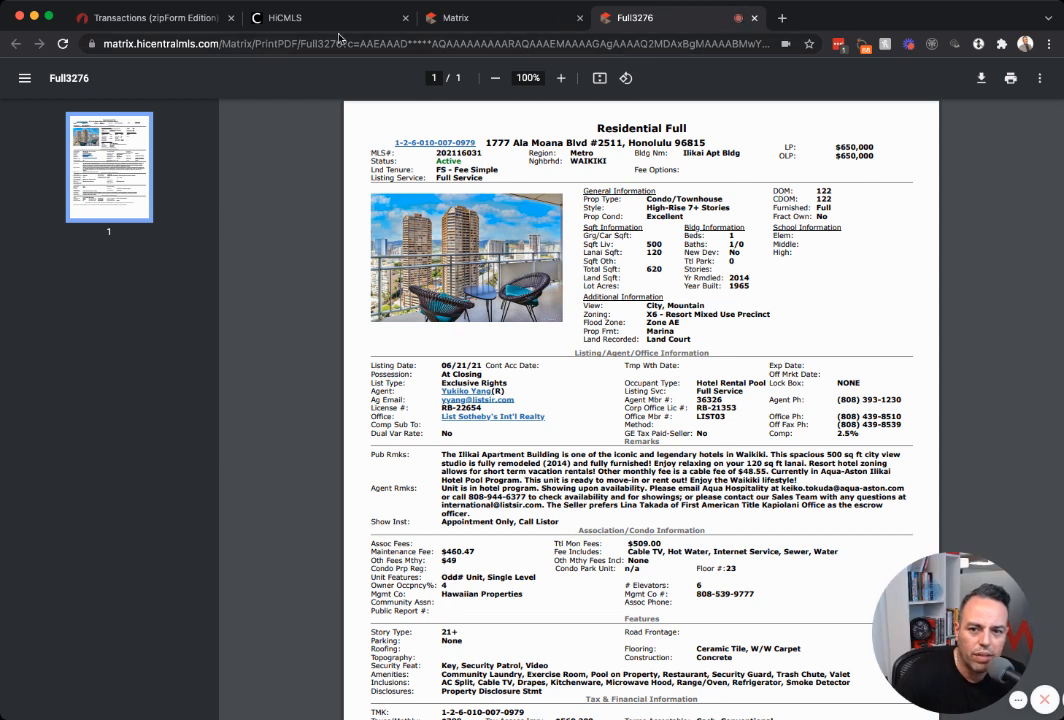
pyautogui.click(984, 84)
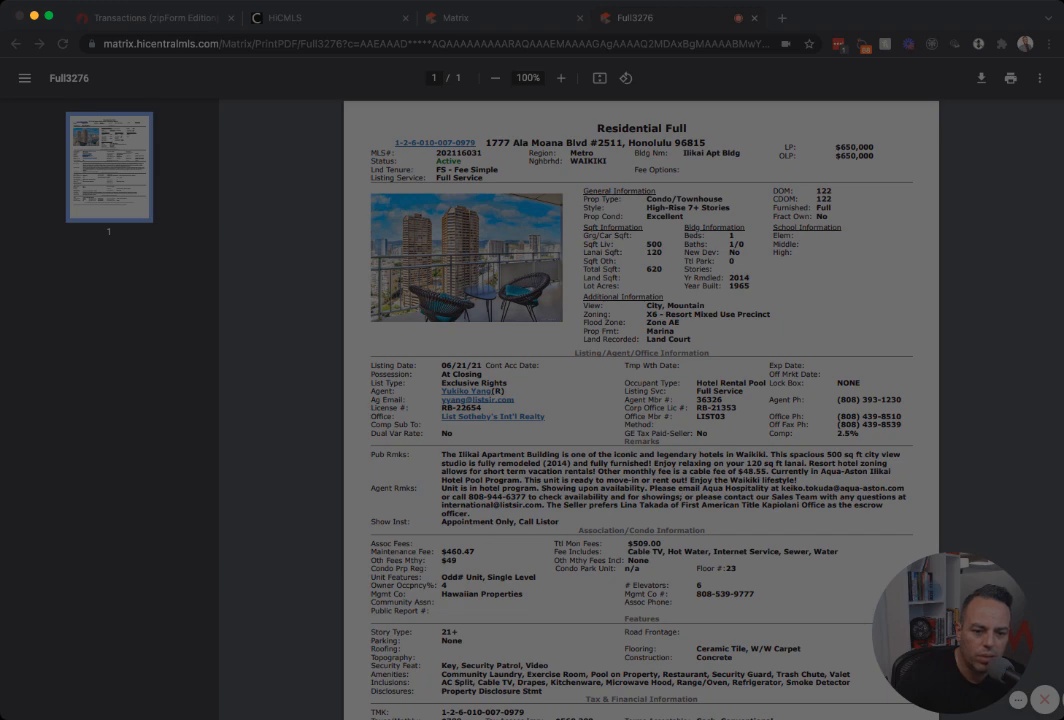
pyautogui.press('Return')
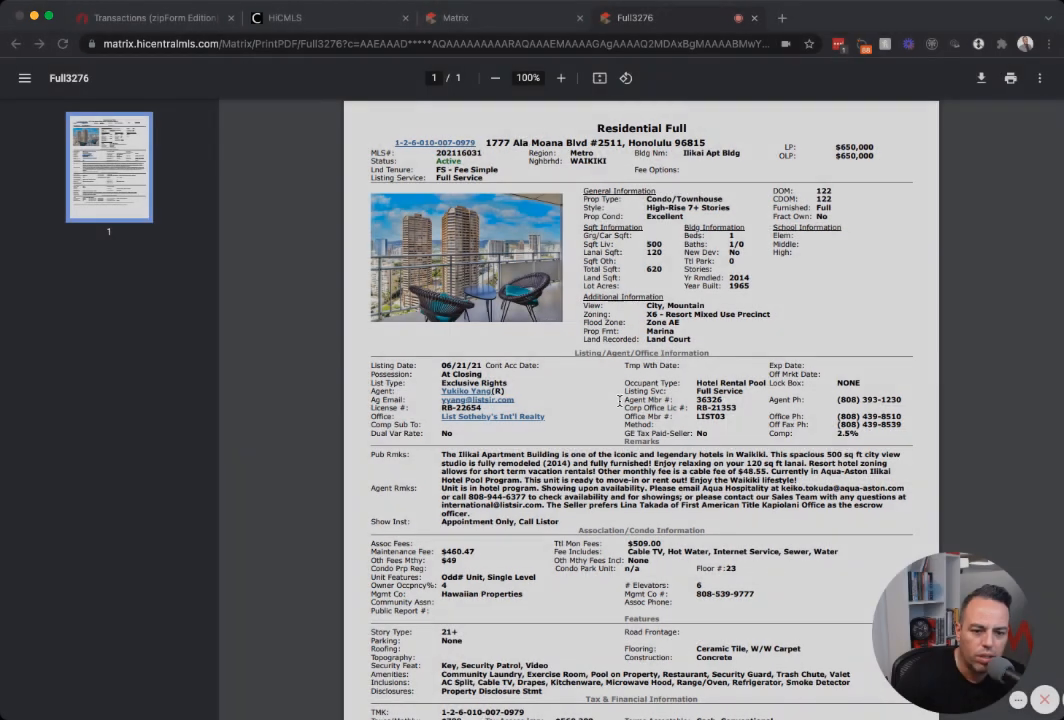
# Back in the zipForm transaction, bring up Add Doc and cancel it without adding a form.
pyautogui.click(110, 18)
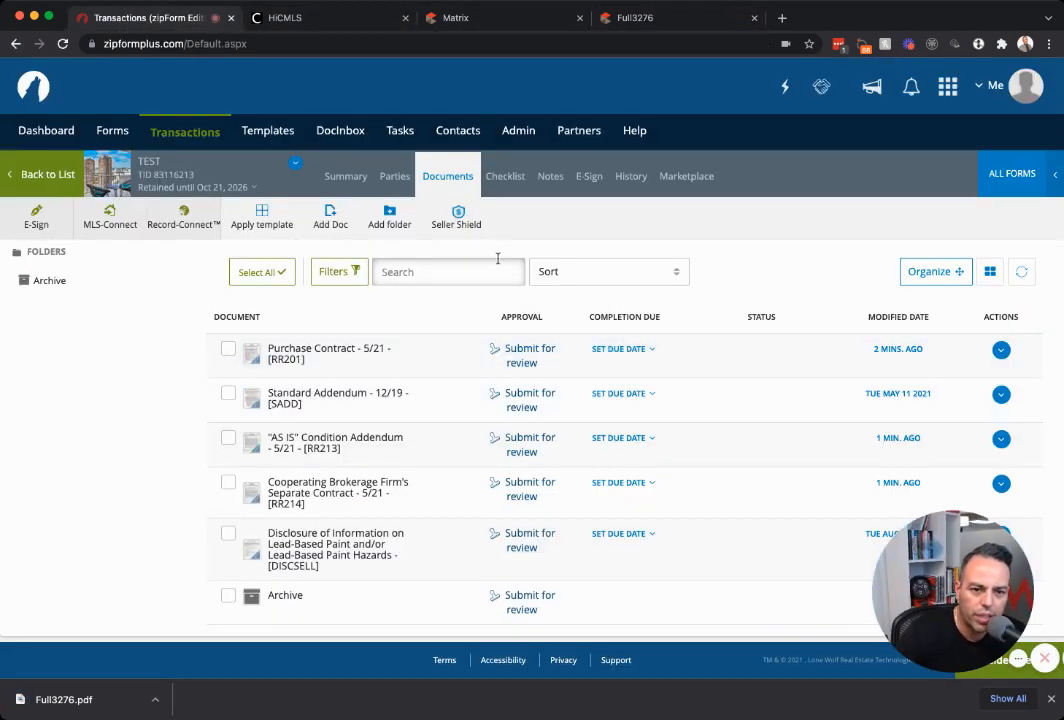
pyautogui.click(339, 227)
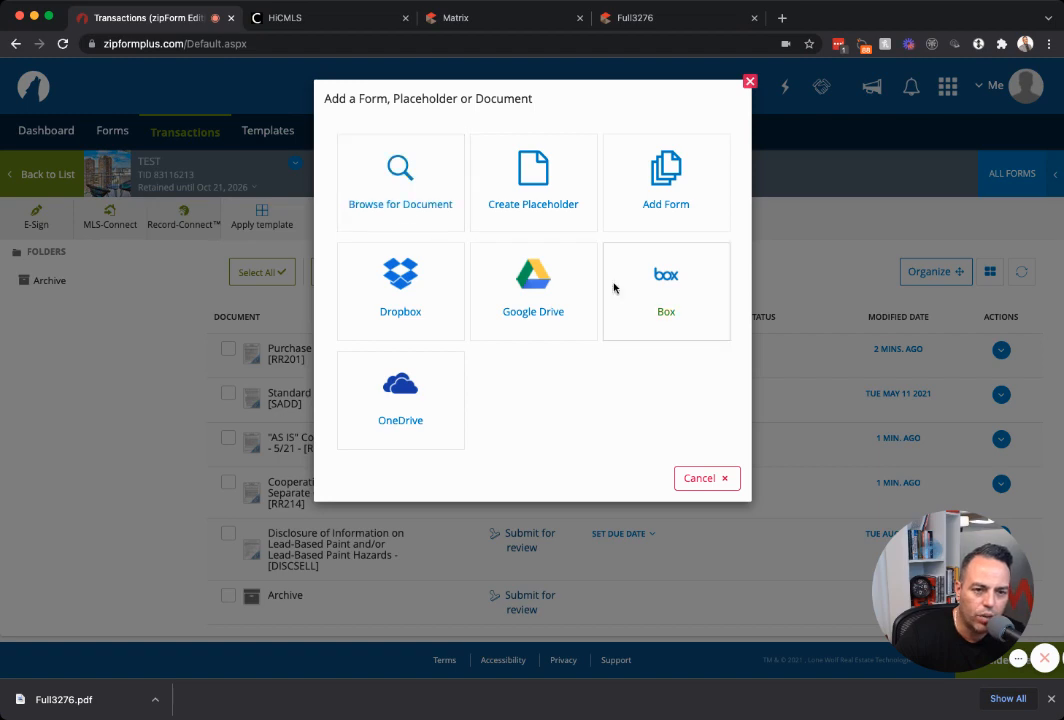
pyautogui.click(703, 479)
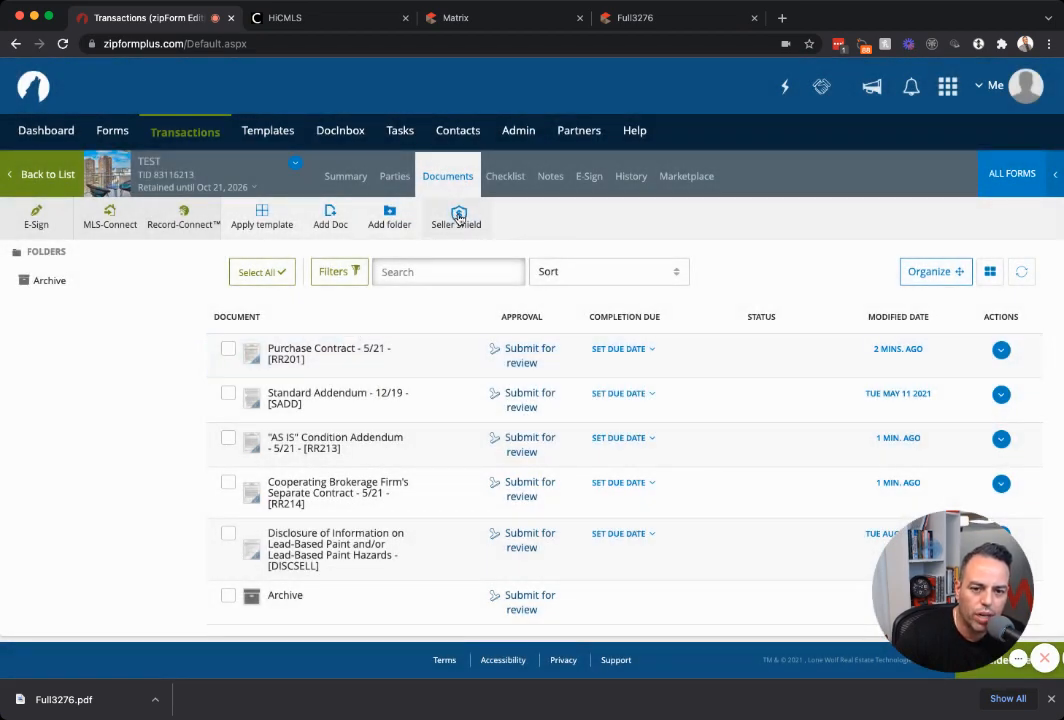
# Select all five forms, from Purchase Contract to lead-based paint disclosure, for saving as PDF.
pyautogui.click(228, 350)
pyautogui.click(228, 393)
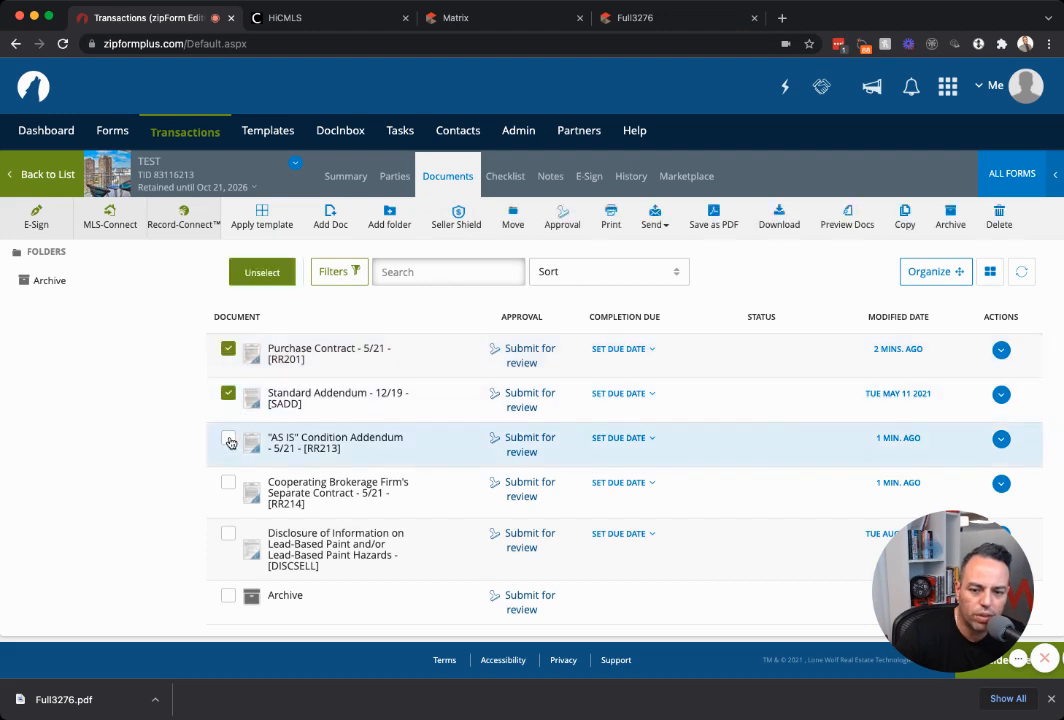
pyautogui.click(228, 437)
pyautogui.click(228, 482)
pyautogui.click(228, 535)
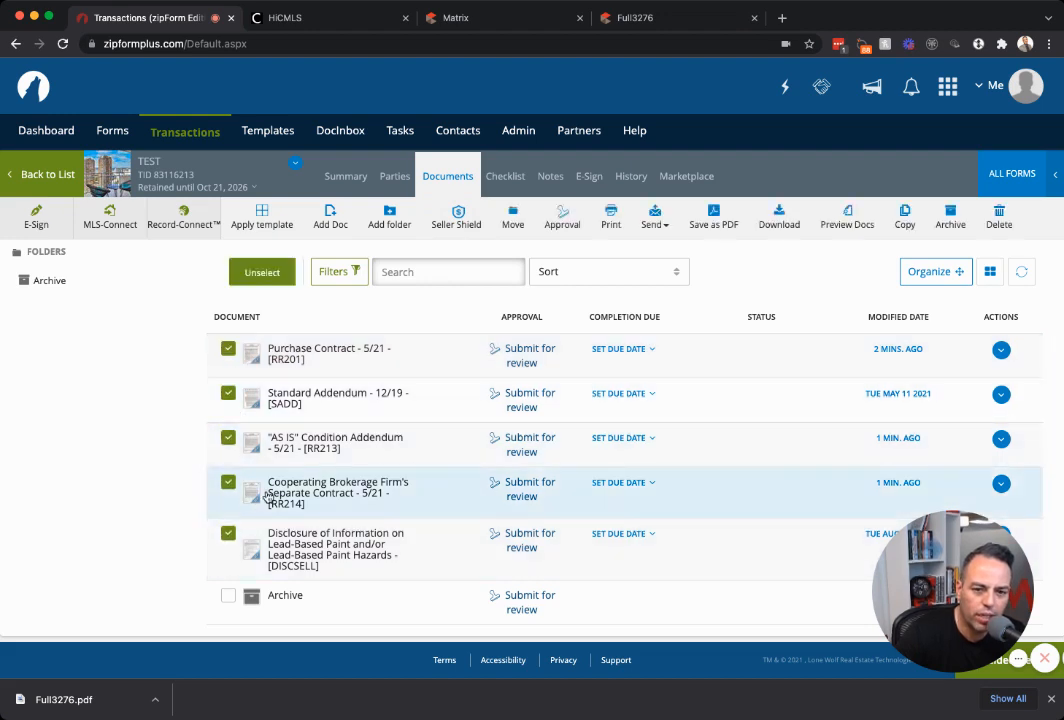
pyautogui.click(705, 215)
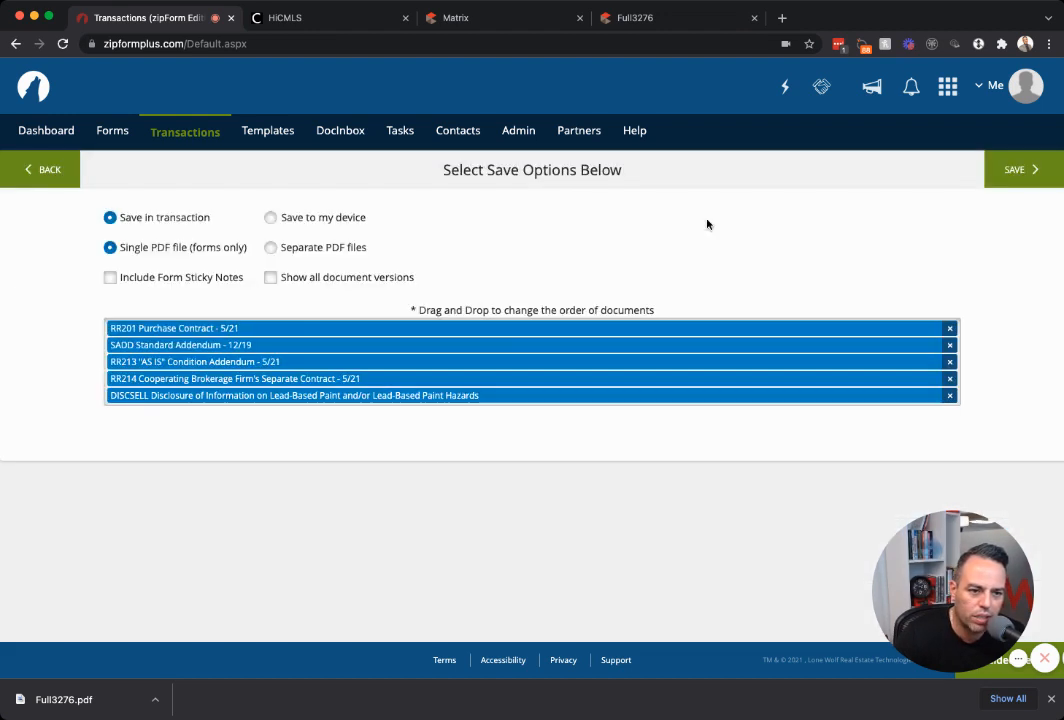
# Set PDF output to this device as separate files, then open the Keller Williams Honolulu form library.
pyautogui.click(343, 219)
pyautogui.click(326, 254)
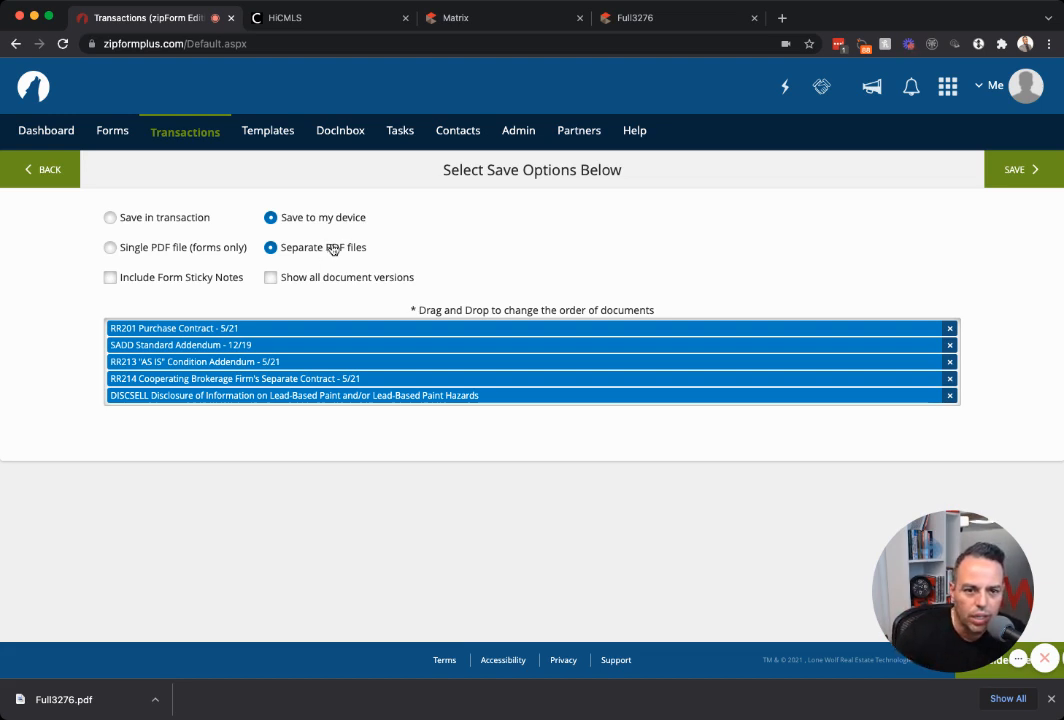
pyautogui.click(45, 171)
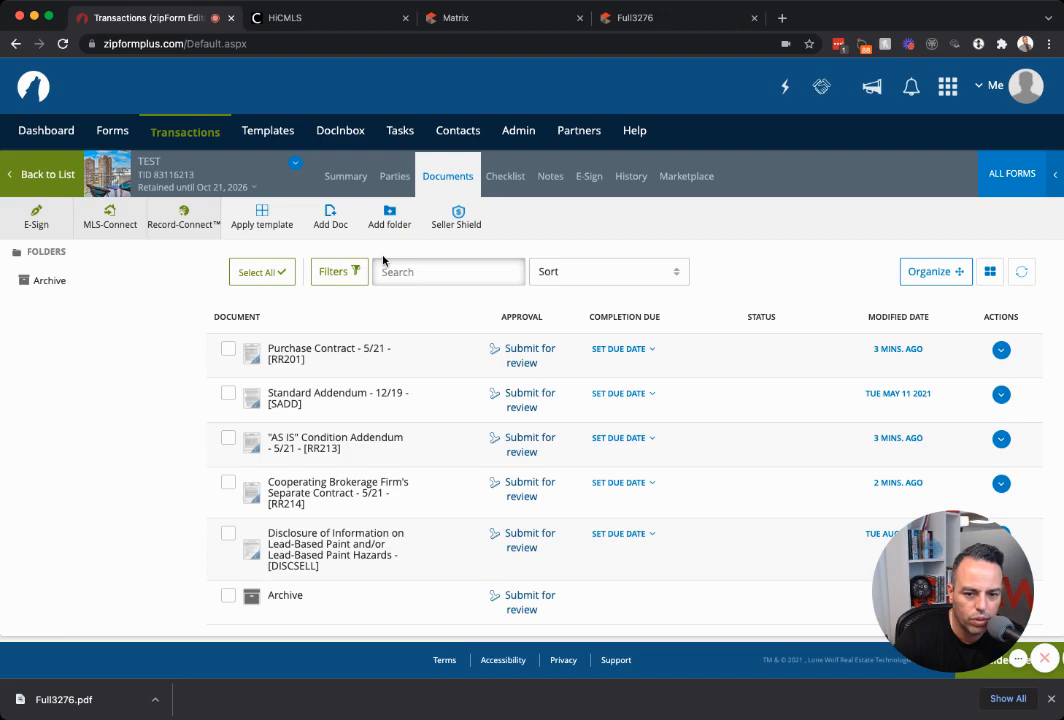
pyautogui.click(996, 176)
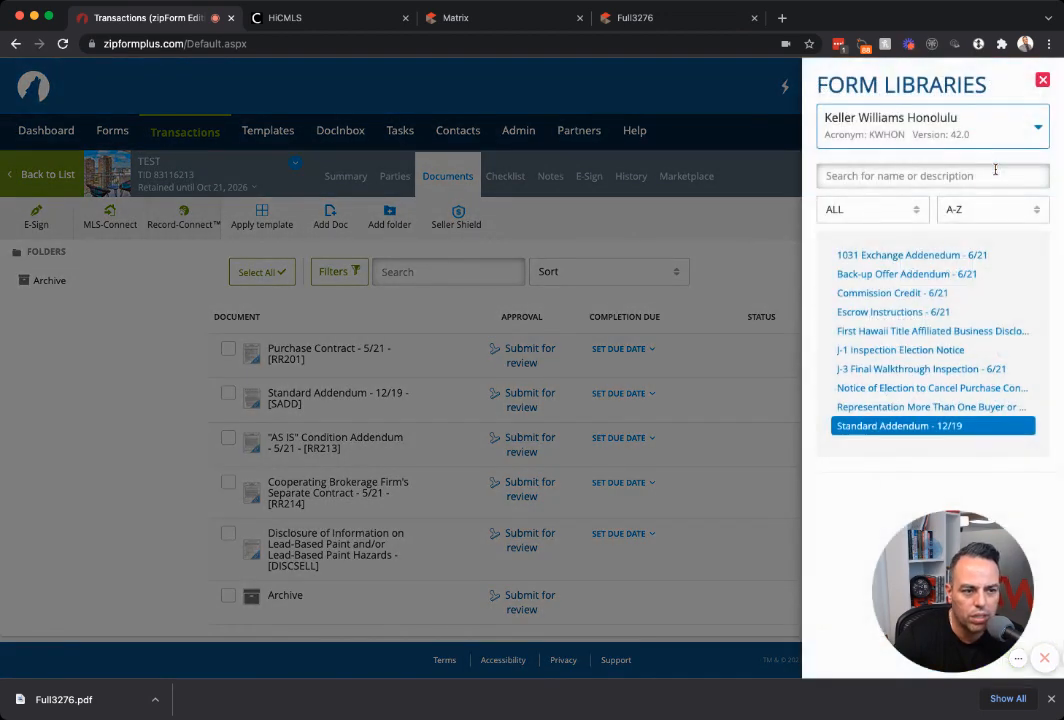
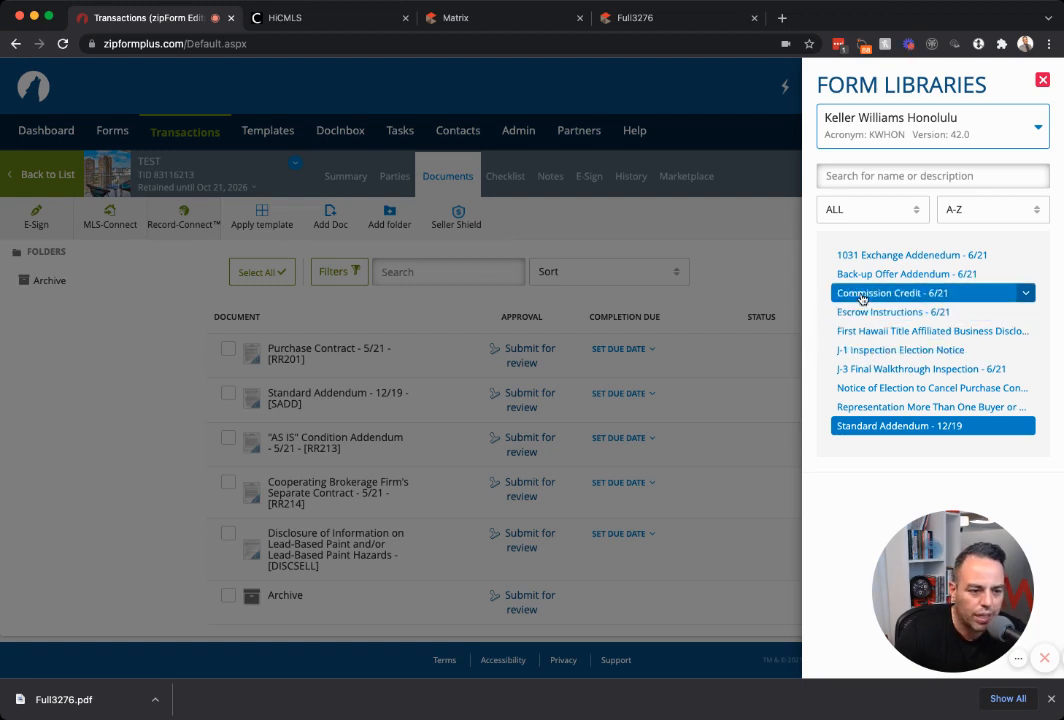
# Set the Form Libraries dropdown to ALL, browse the forms, then dismiss the panel.
pyautogui.click(921, 135)
pyautogui.click(862, 163)
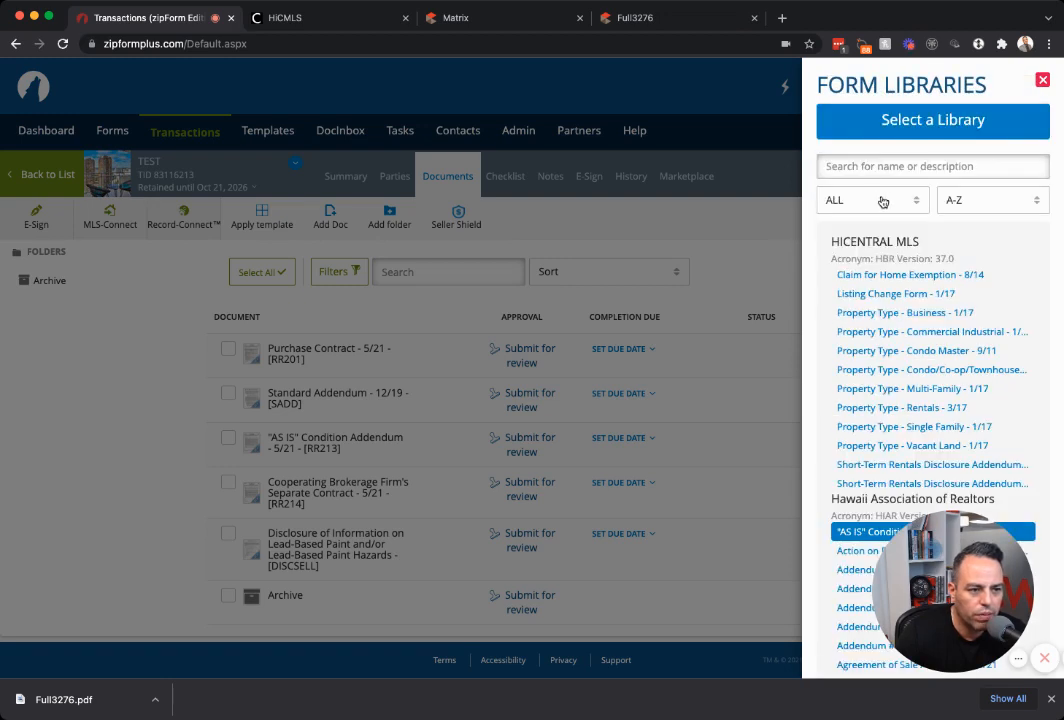
pyautogui.scroll(-10, 914, 300)
pyautogui.scroll(-8, 918, 300)
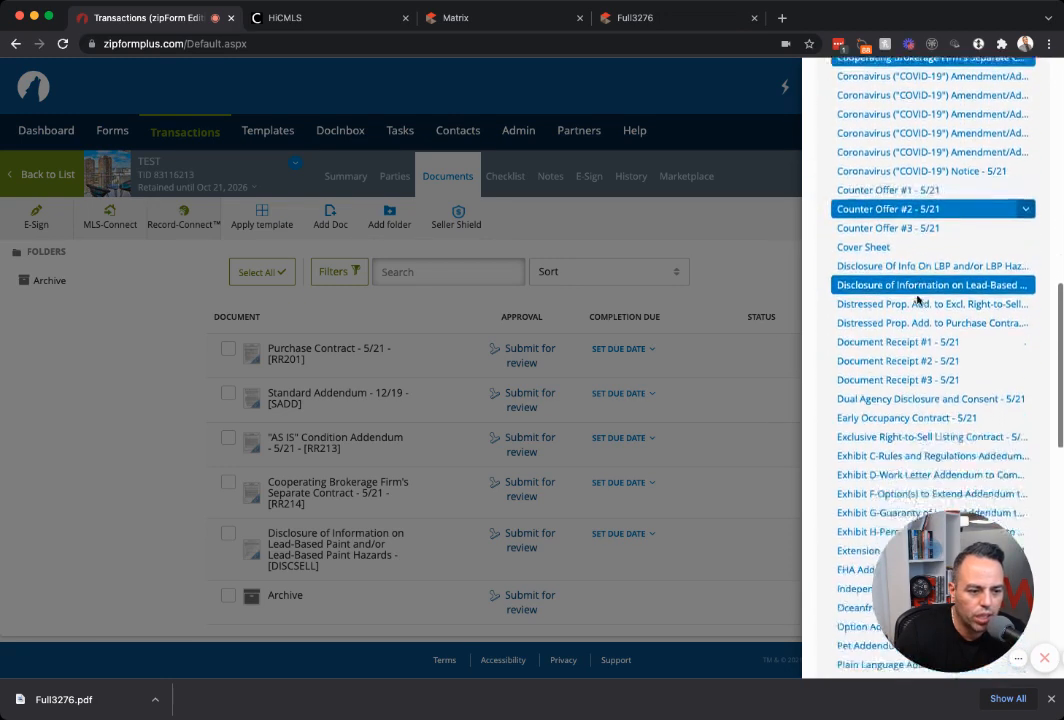
pyautogui.scroll(-10, 918, 300)
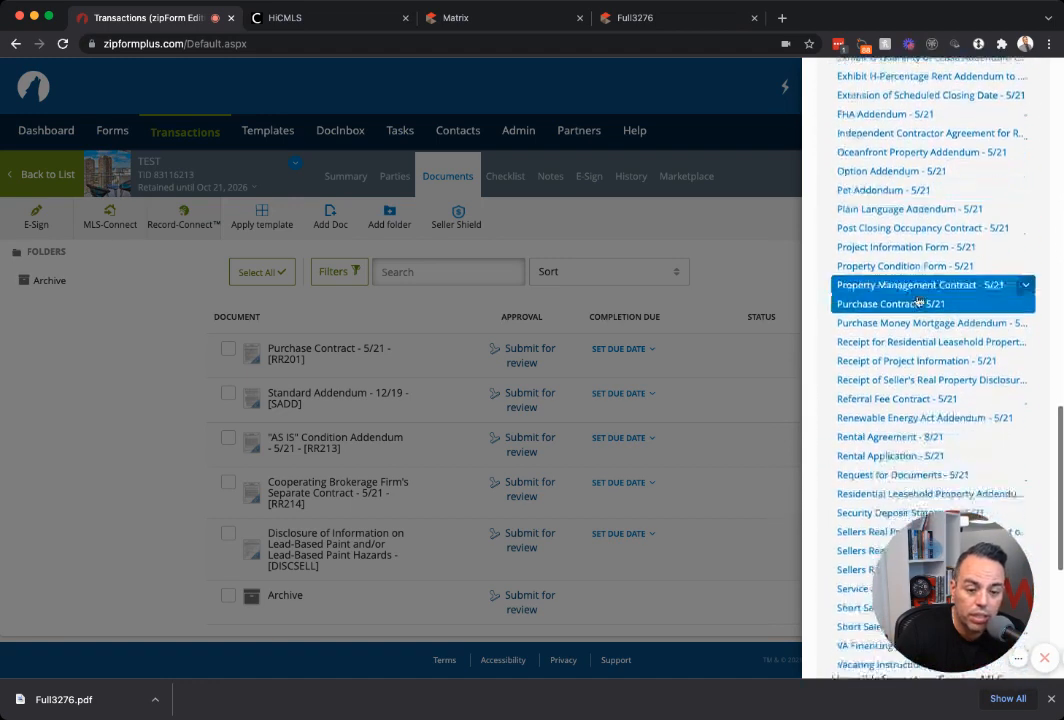
pyautogui.scroll(-3, 918, 300)
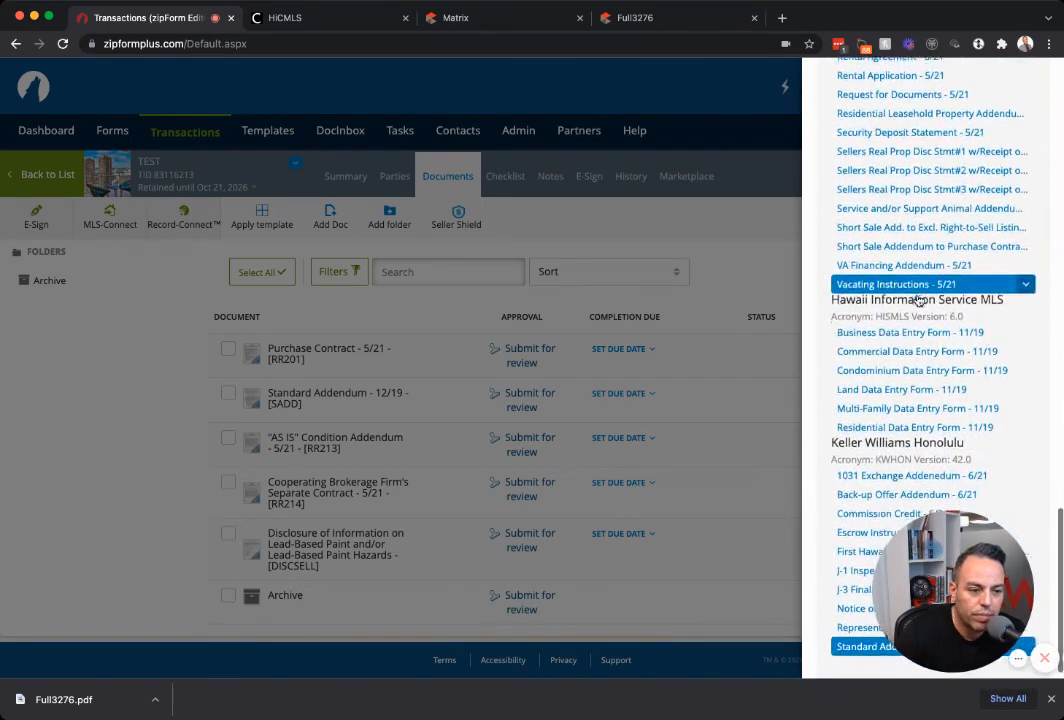
pyautogui.scroll(20, 918, 298)
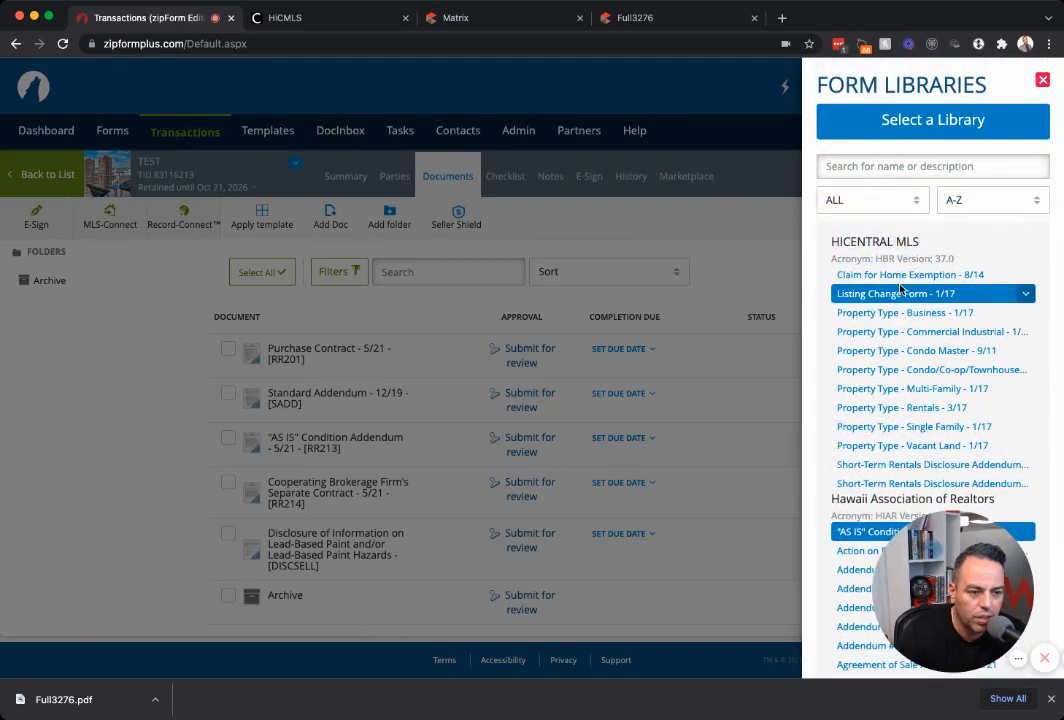
pyautogui.click(890, 296)
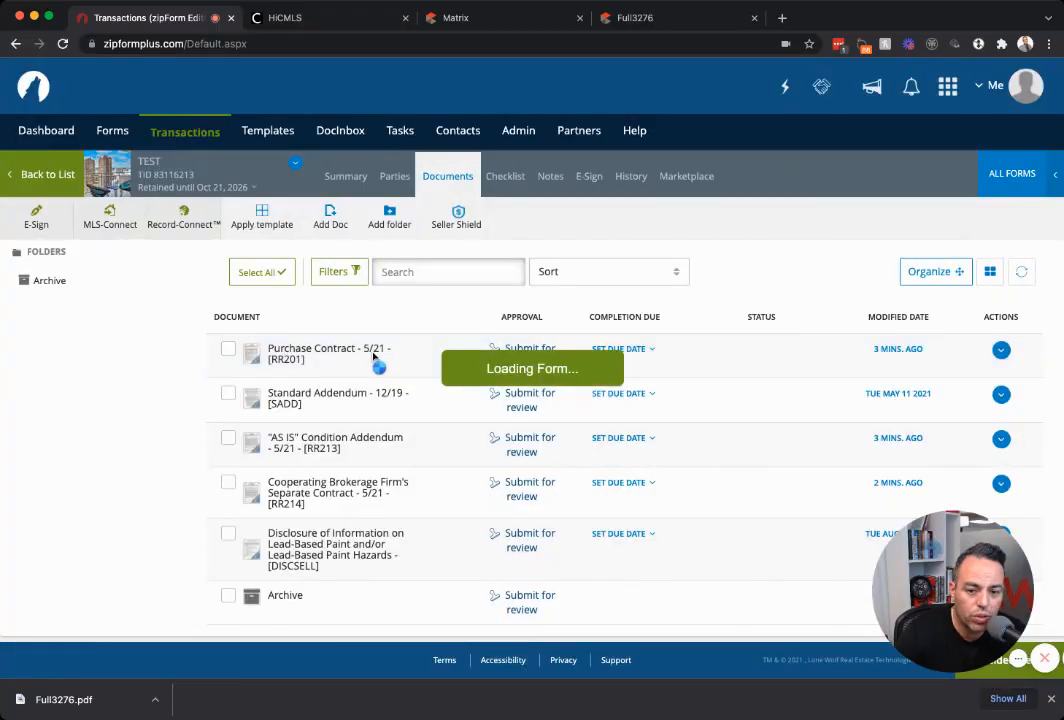
# Scroll the Purchase Contract to Section Q on page 12 and begin editing Special Terms.
pyautogui.scroll(-15, 493, 397)
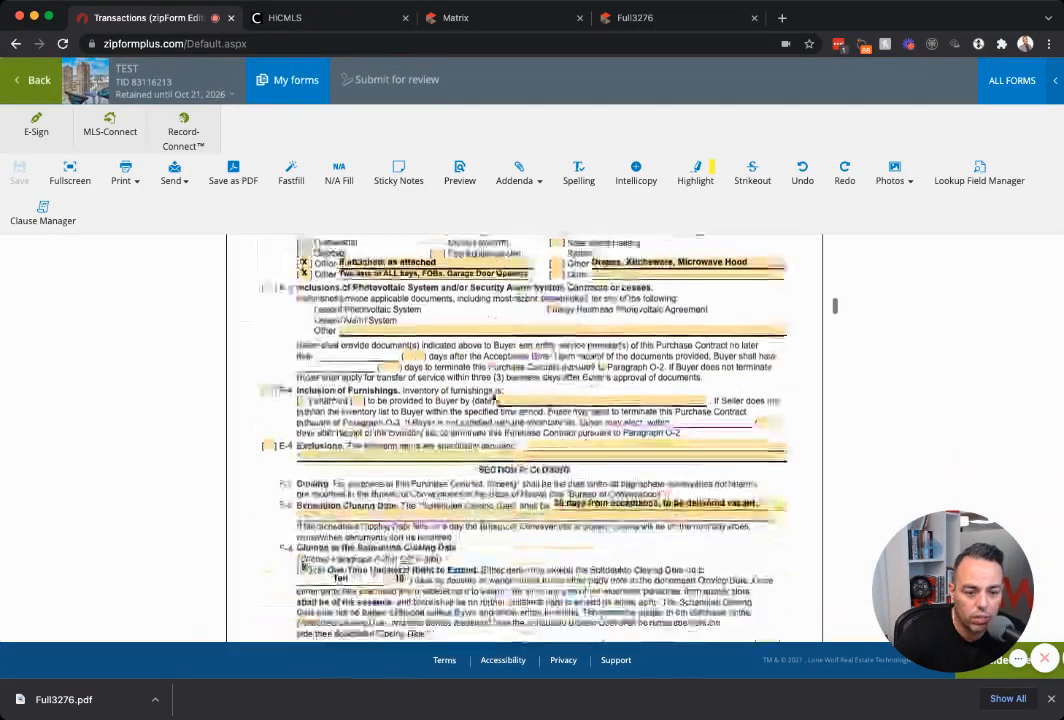
pyautogui.scroll(-20, 493, 397)
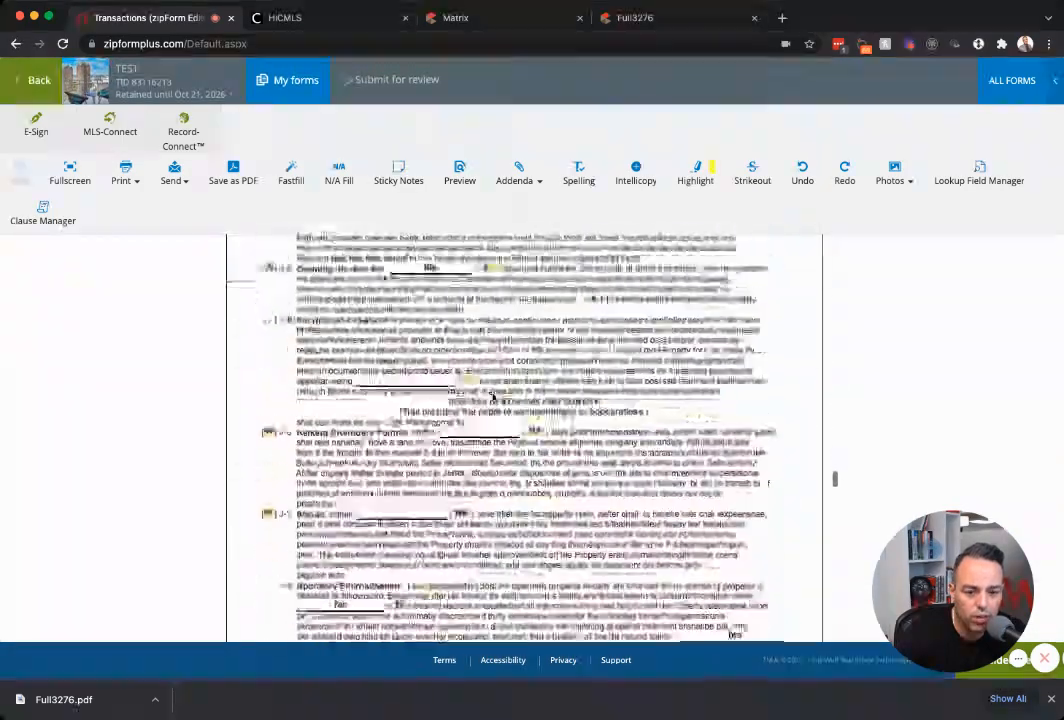
pyautogui.scroll(-10, 493, 397)
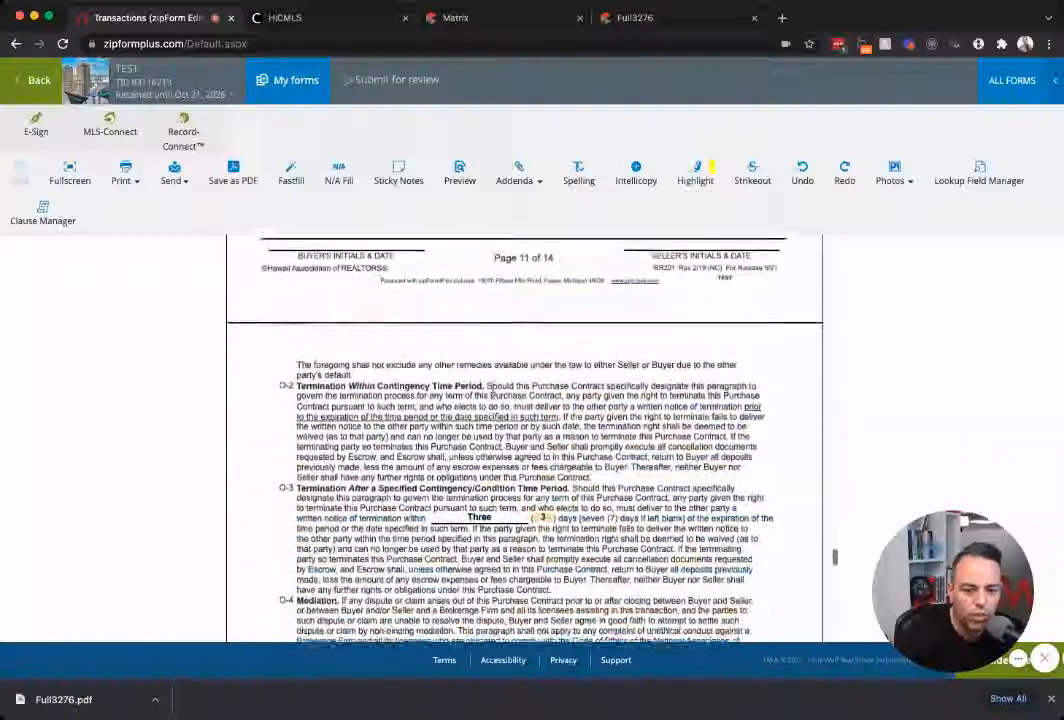
pyautogui.scroll(-10, 454, 421)
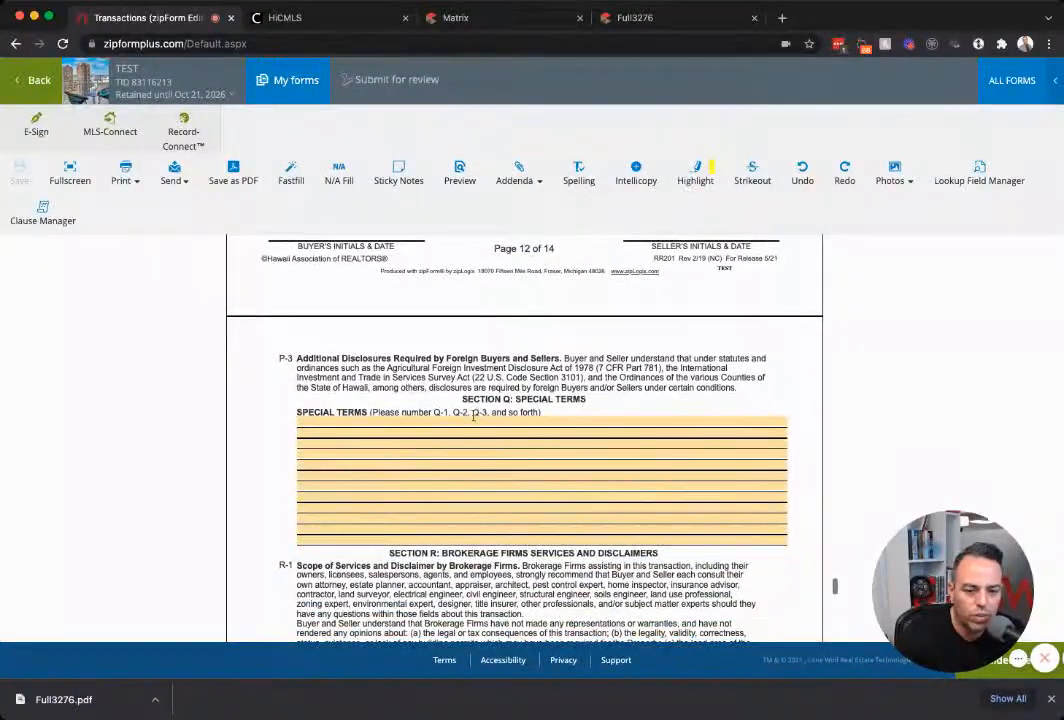
pyautogui.click(454, 421)
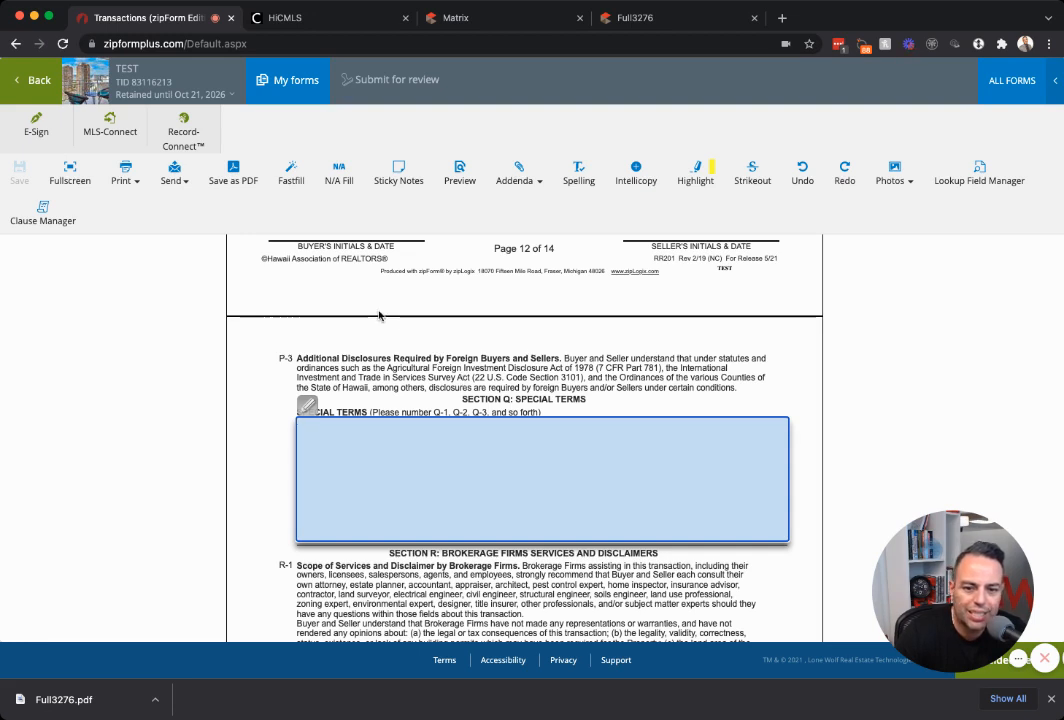
# Copy the (SELLER) APPRAISAL CLAUSE #1 text from Clause Manager's Global Clauses, then close both dialogs.
pyautogui.click(33, 215)
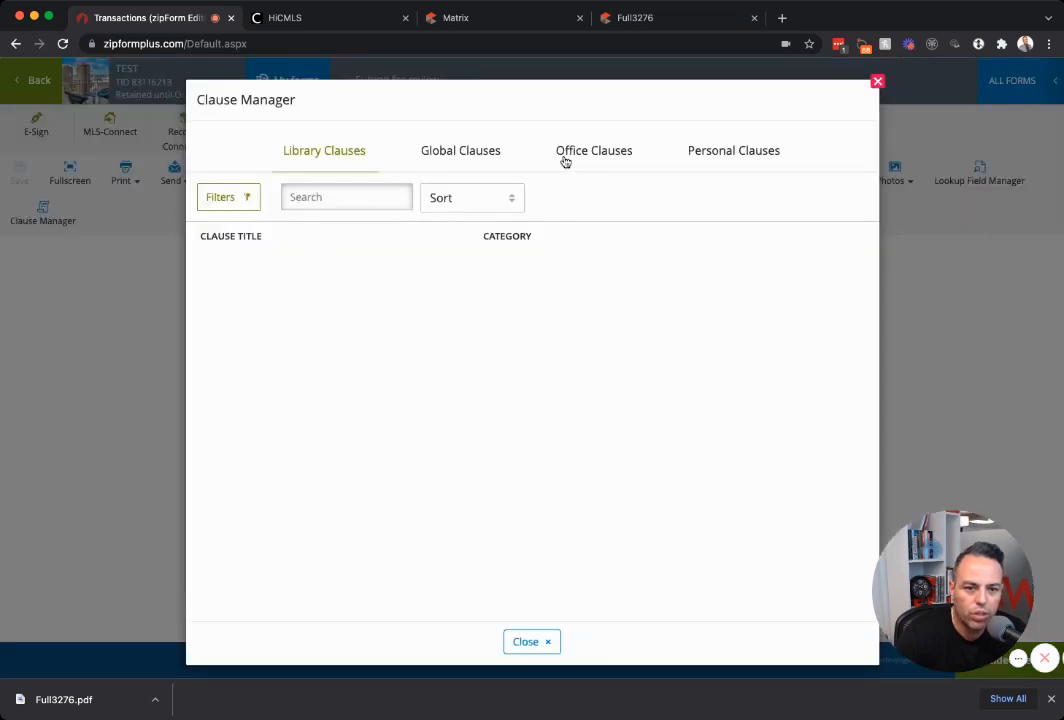
pyautogui.click(491, 153)
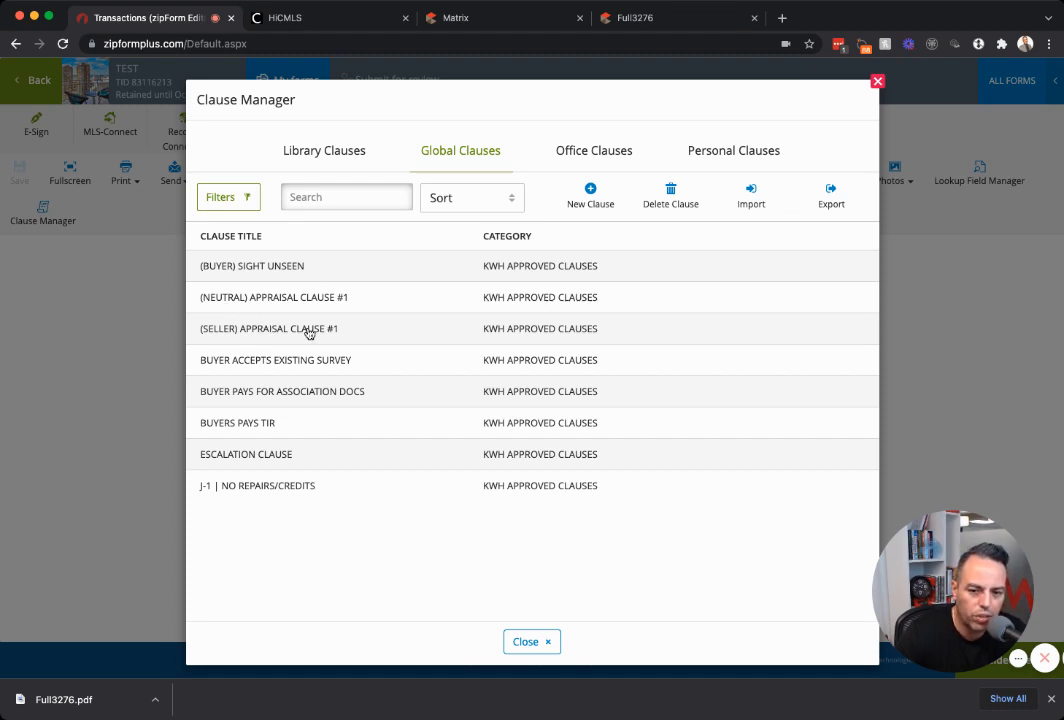
pyautogui.click(236, 331)
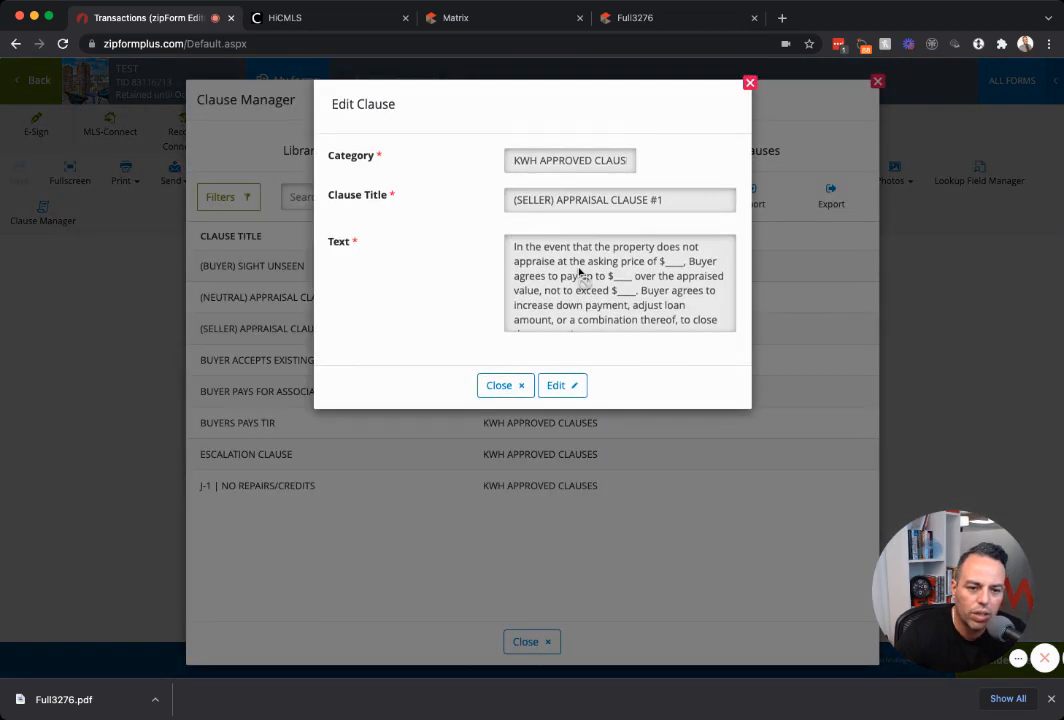
pyautogui.doubleClick(578, 262)
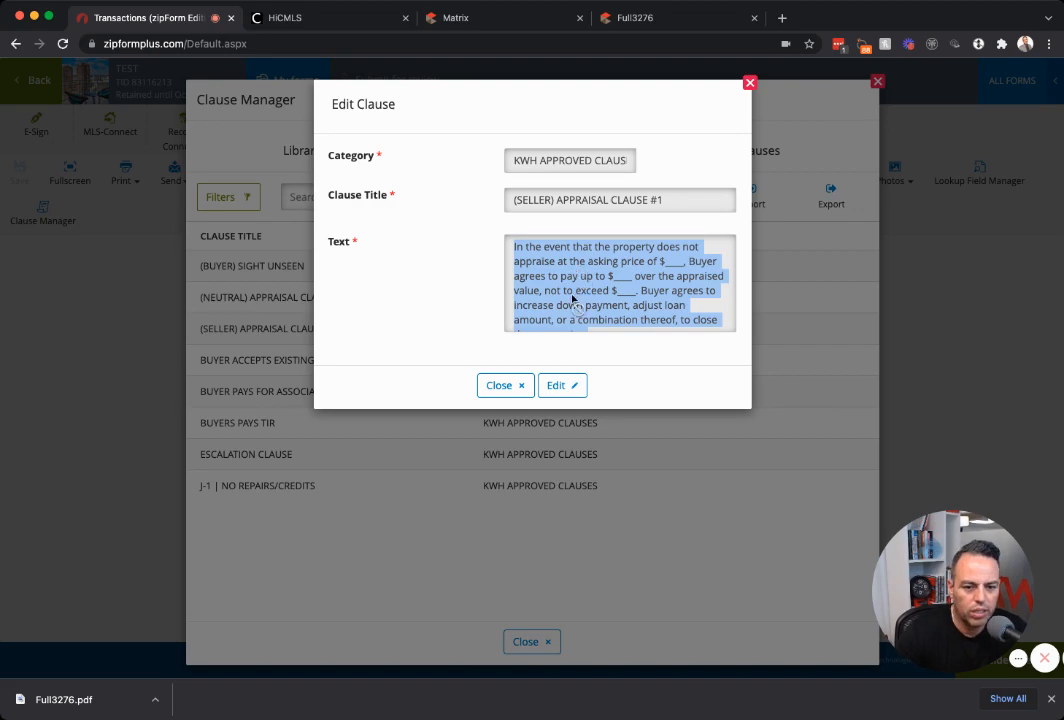
pyautogui.click(500, 386)
pyautogui.click(521, 651)
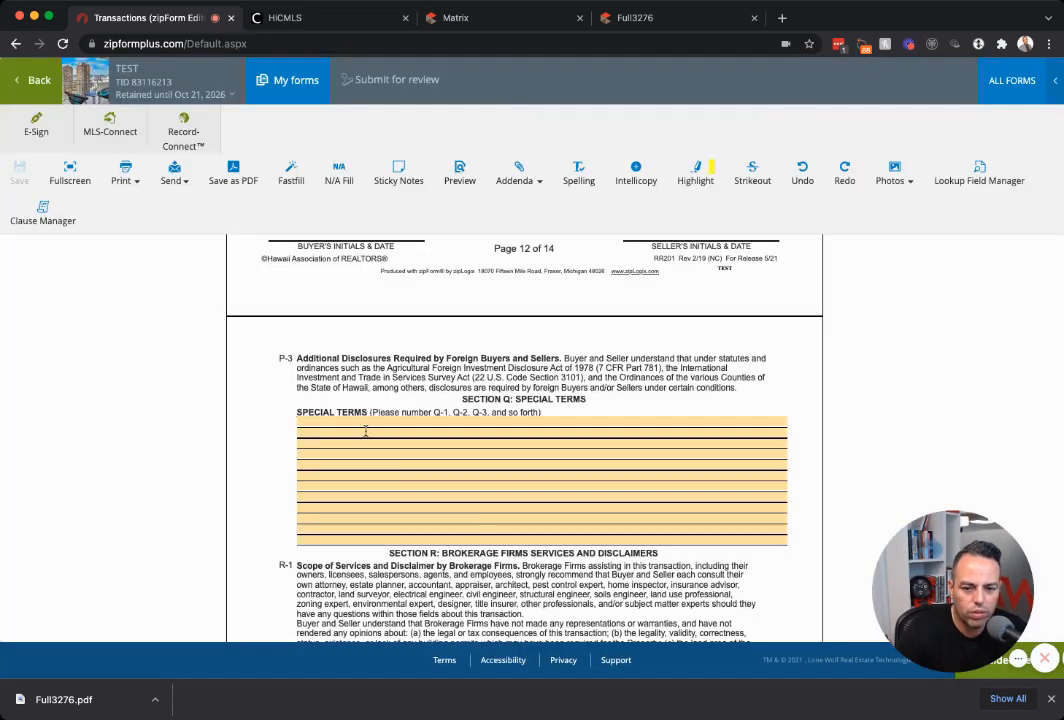
# Enter 'Q-1,' in Special Terms followed by the pasted appraisal clause.
pyautogui.click(333, 427)
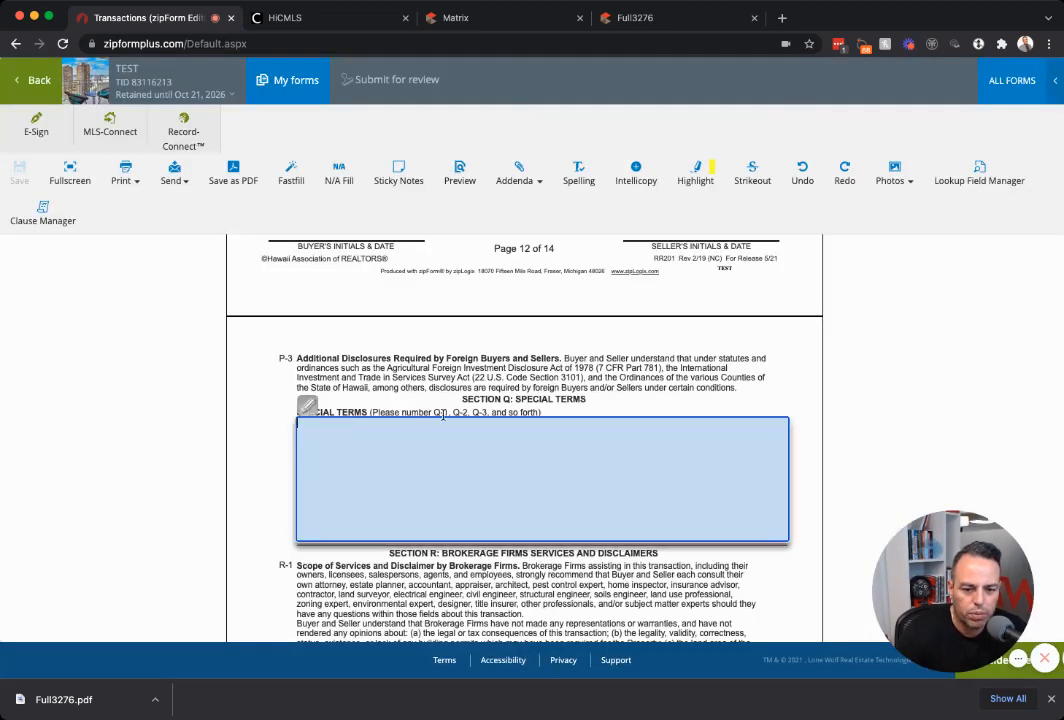
pyautogui.write('Q-1,')
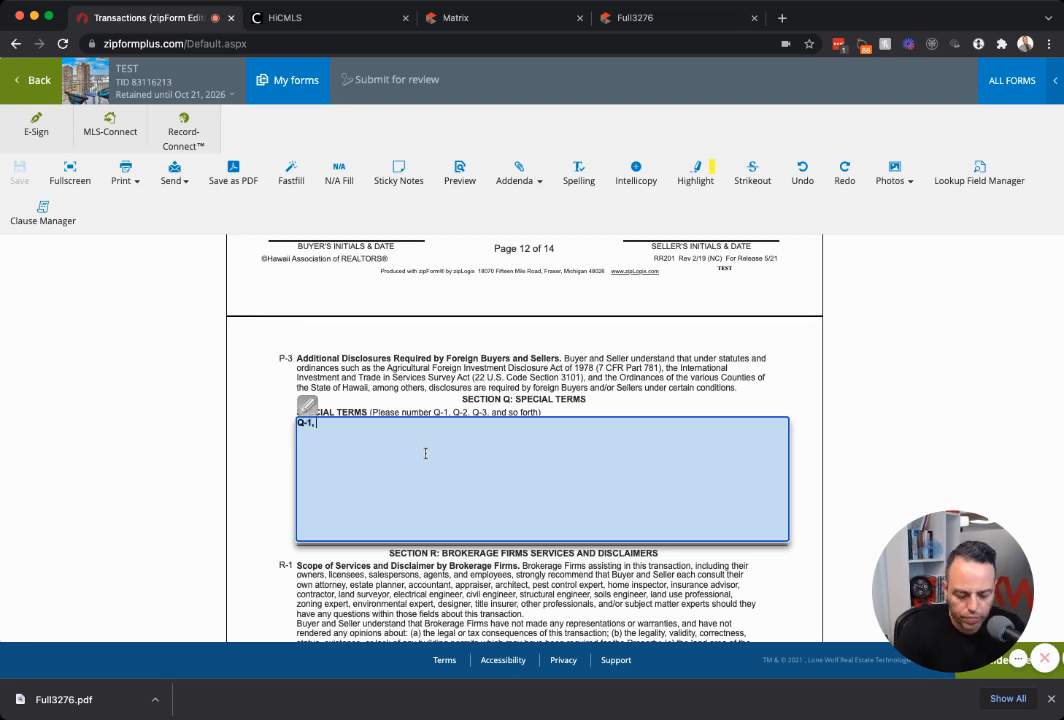
pyautogui.write('In the event that the property does not appraise at the asking price of $____, Buyer agrees to pay up to $____ over the appraised value, not to exceed $____. Buyer agrees to increase down payment, adjust loan amount, or a combination thereof, to close the transaction.')
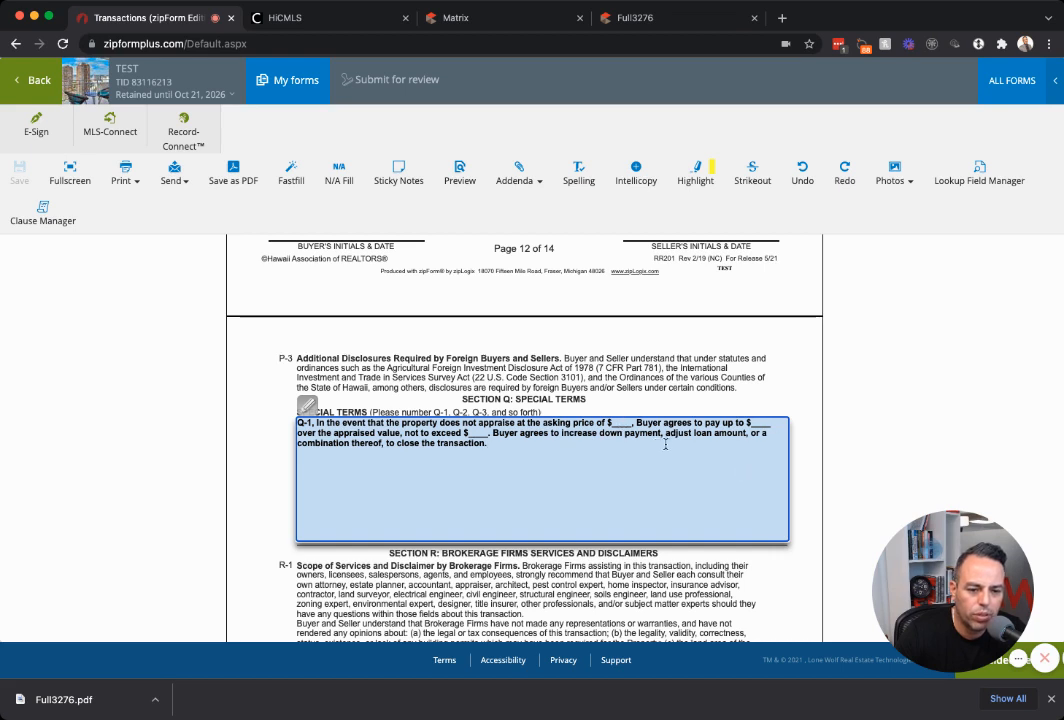
pyautogui.click(656, 411)
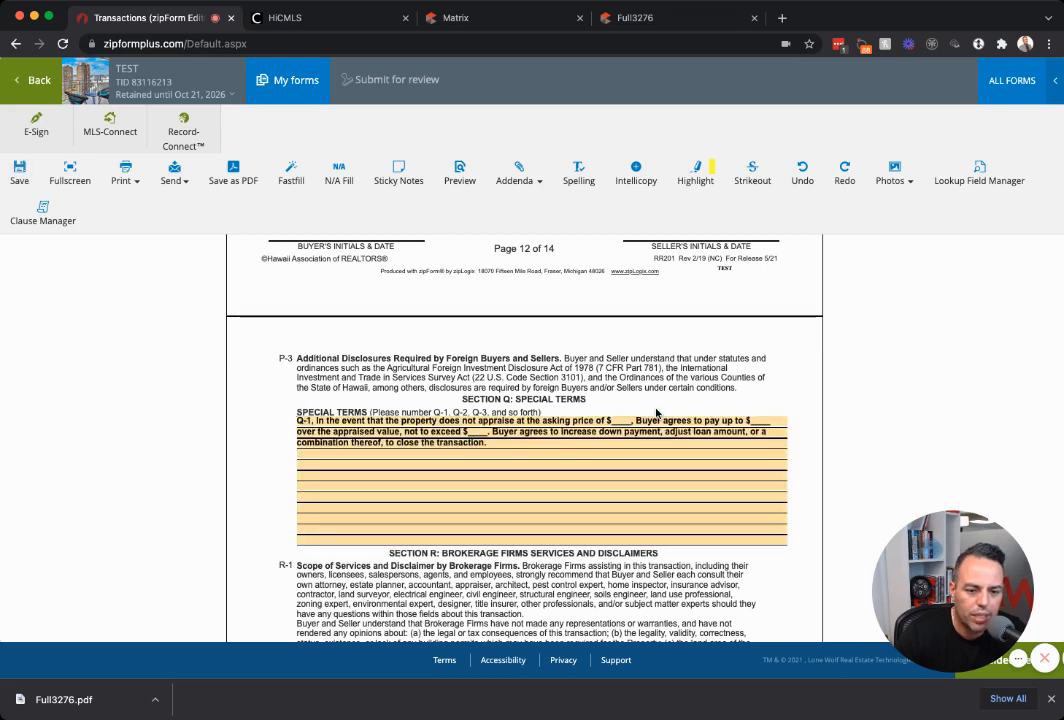
# Start a new 'Q-2' line below the Q-1 clause and bring up Clause Manager again.
pyautogui.click(556, 446)
pyautogui.press('Return')
pyautogui.press('Return')
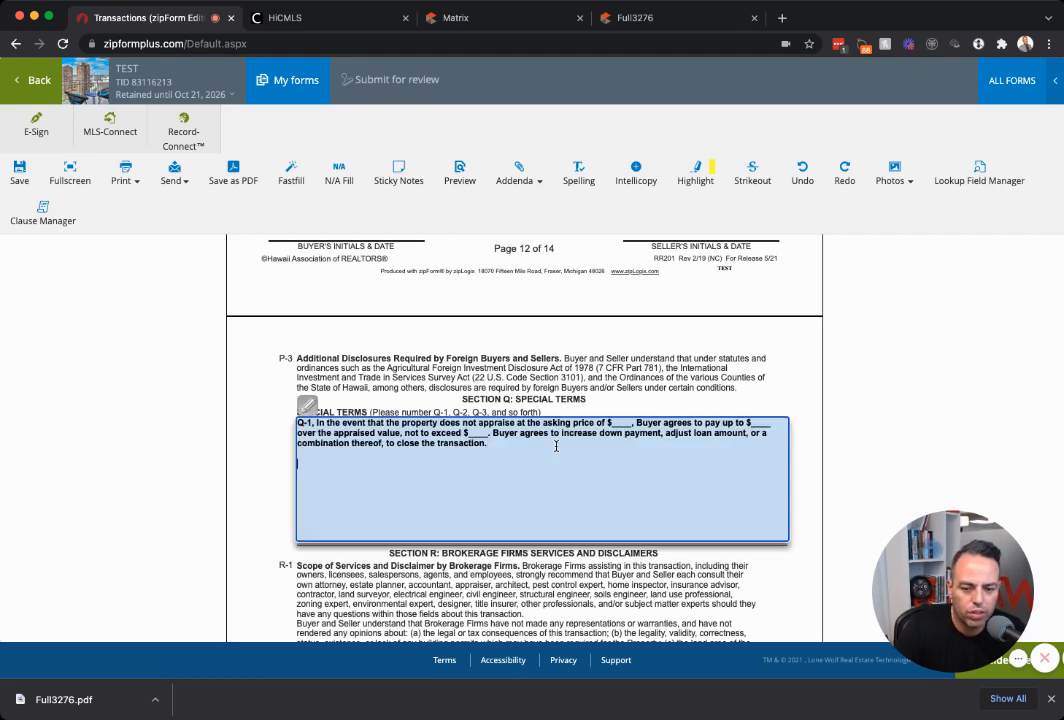
pyautogui.write('Q-2,')
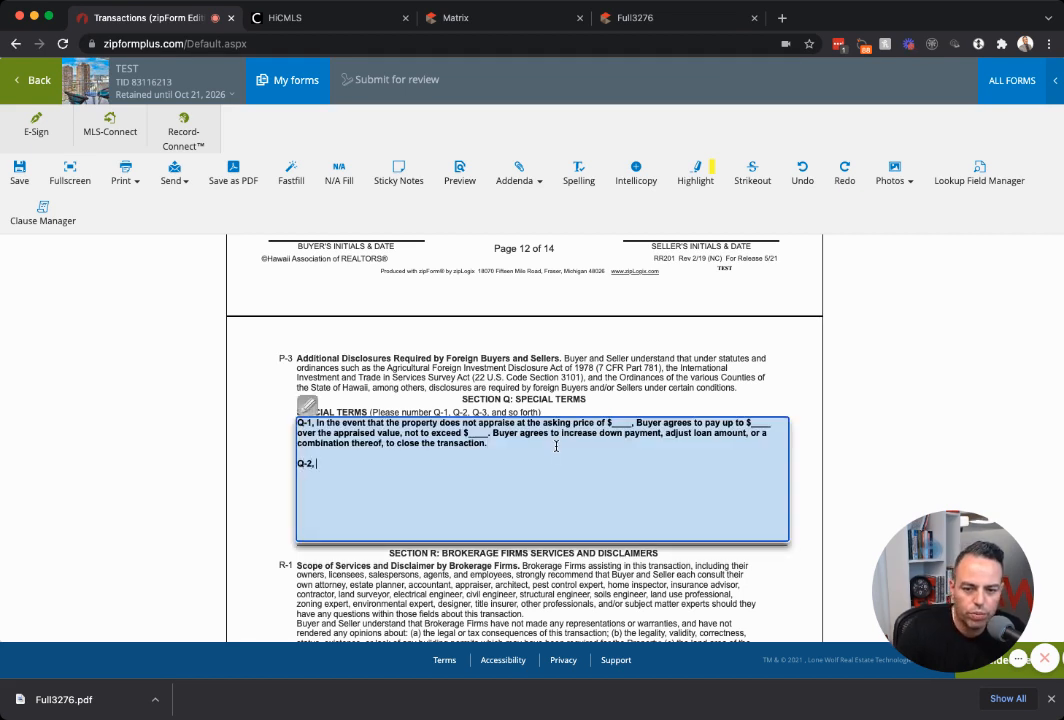
pyautogui.click(43, 214)
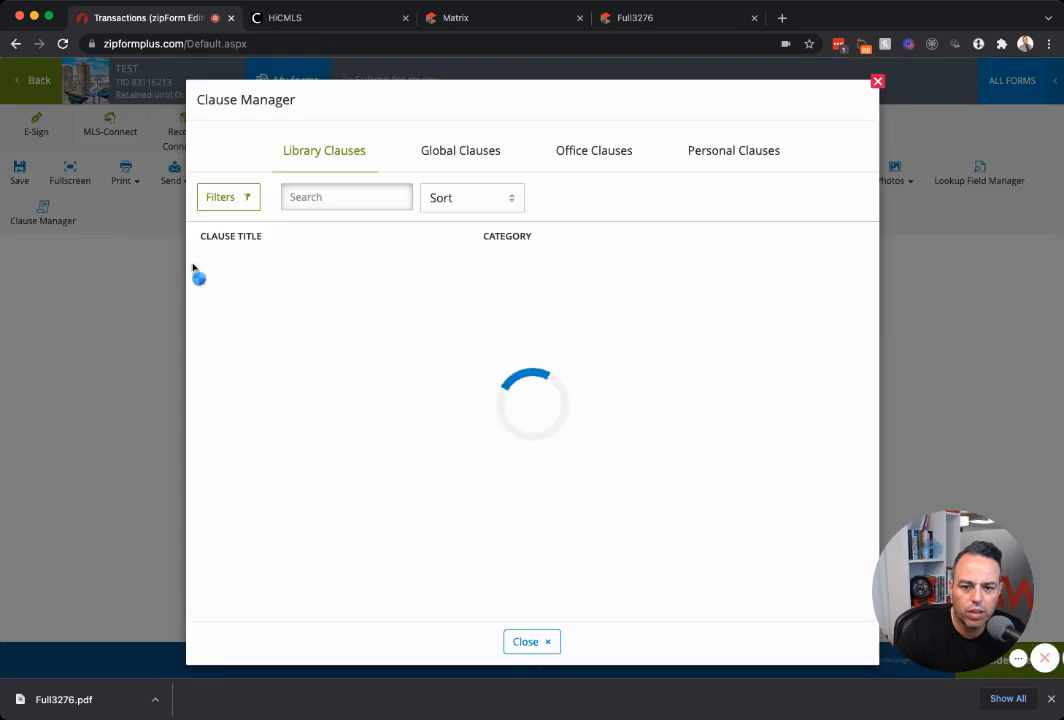
# Copy the BUYER PAYS FOR ASSOCIATION DOCS global clause text and close the clause dialogs.
pyautogui.click(465, 153)
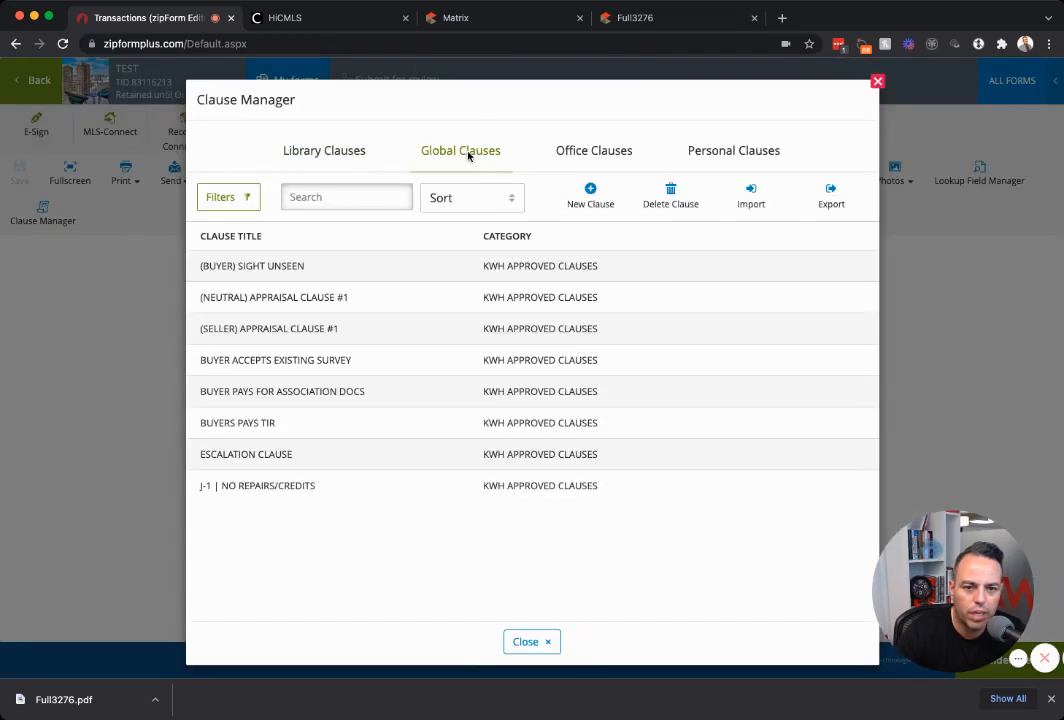
pyautogui.click(314, 390)
pyautogui.moveTo(514, 320); pyautogui.dragTo(531, 319)
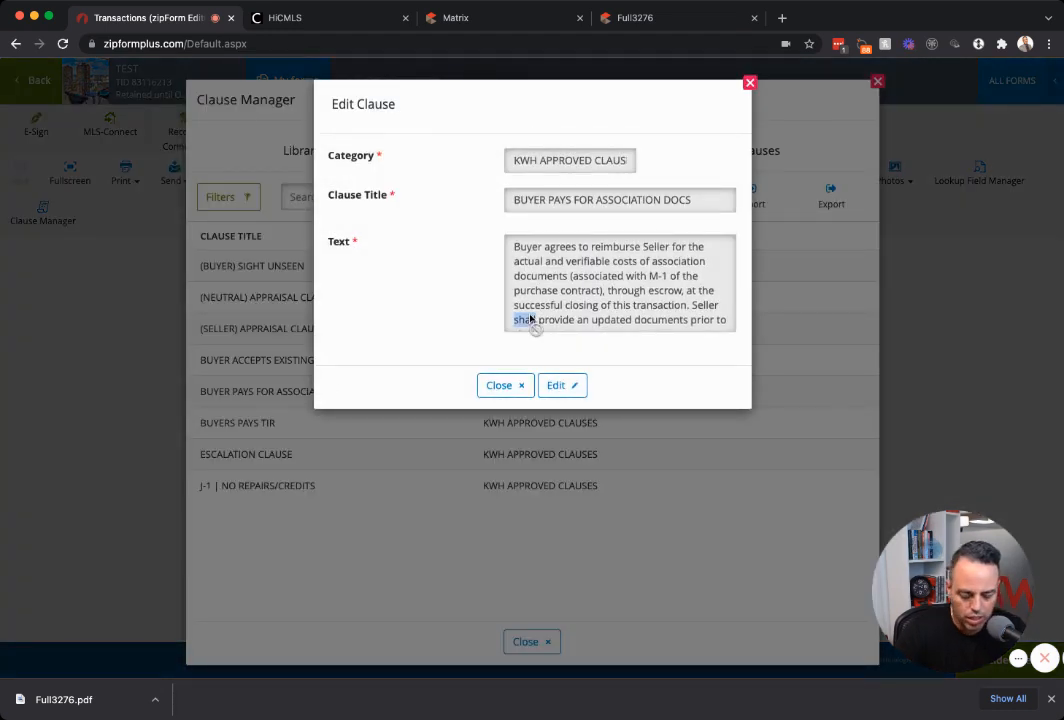
pyautogui.tripleClick(531, 319)
pyautogui.press('super+c')
pyautogui.click(500, 386)
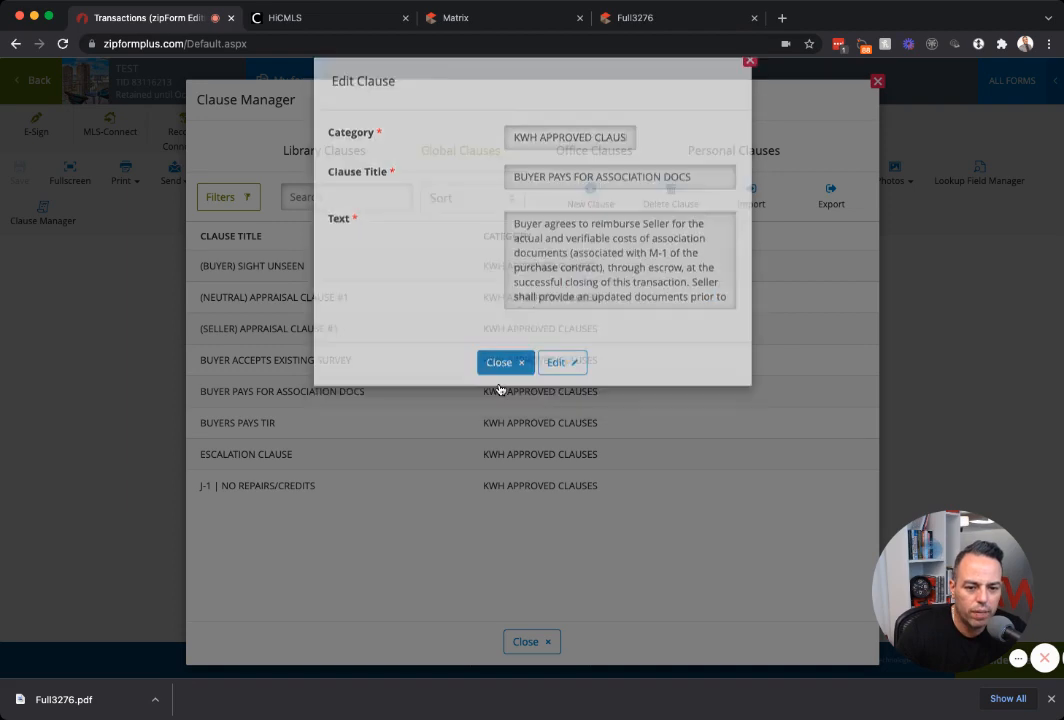
pyautogui.click(527, 641)
# Paste the association docs clause after Q-2, then save the form back to documents.
pyautogui.click(340, 460)
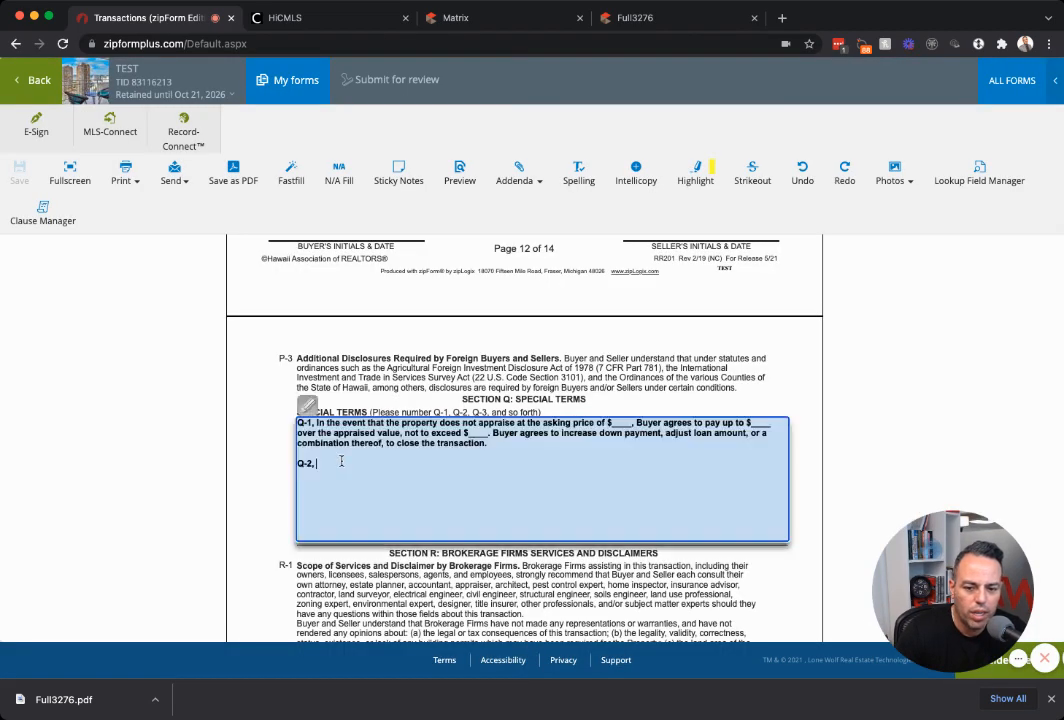
pyautogui.press('super+v')
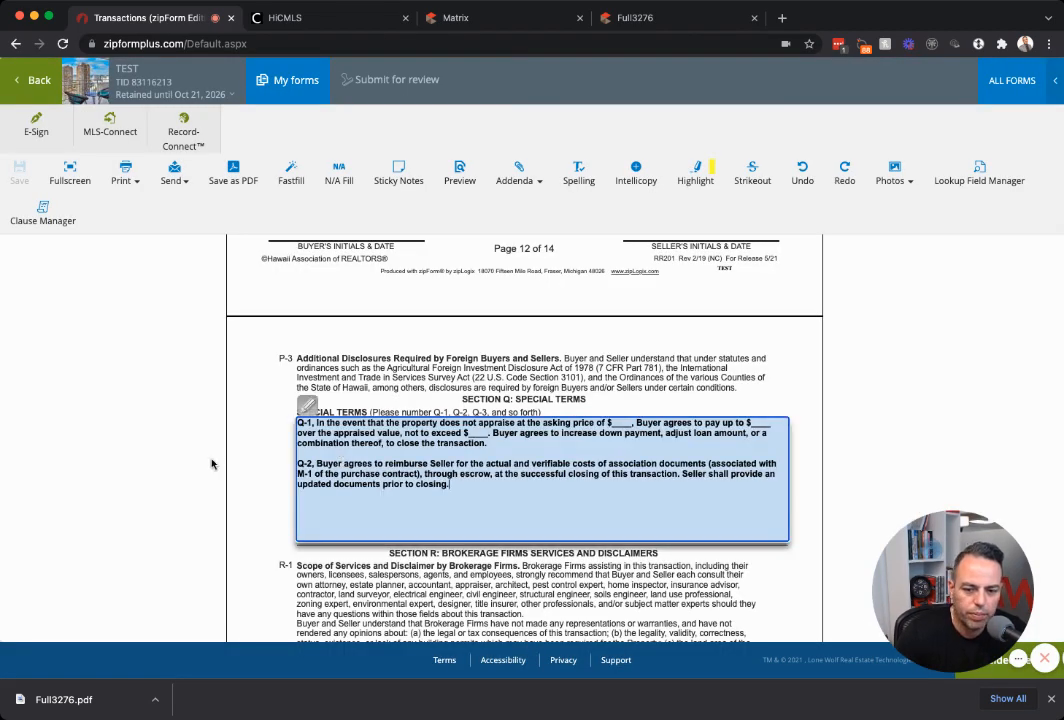
pyautogui.click(210, 388)
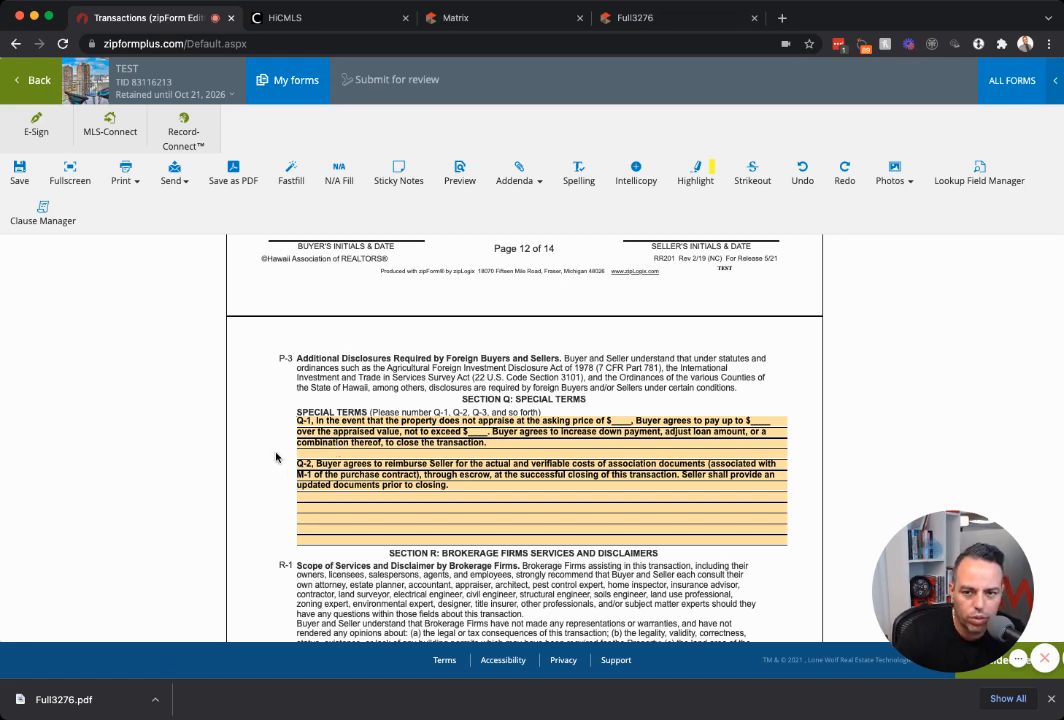
pyautogui.click(40, 82)
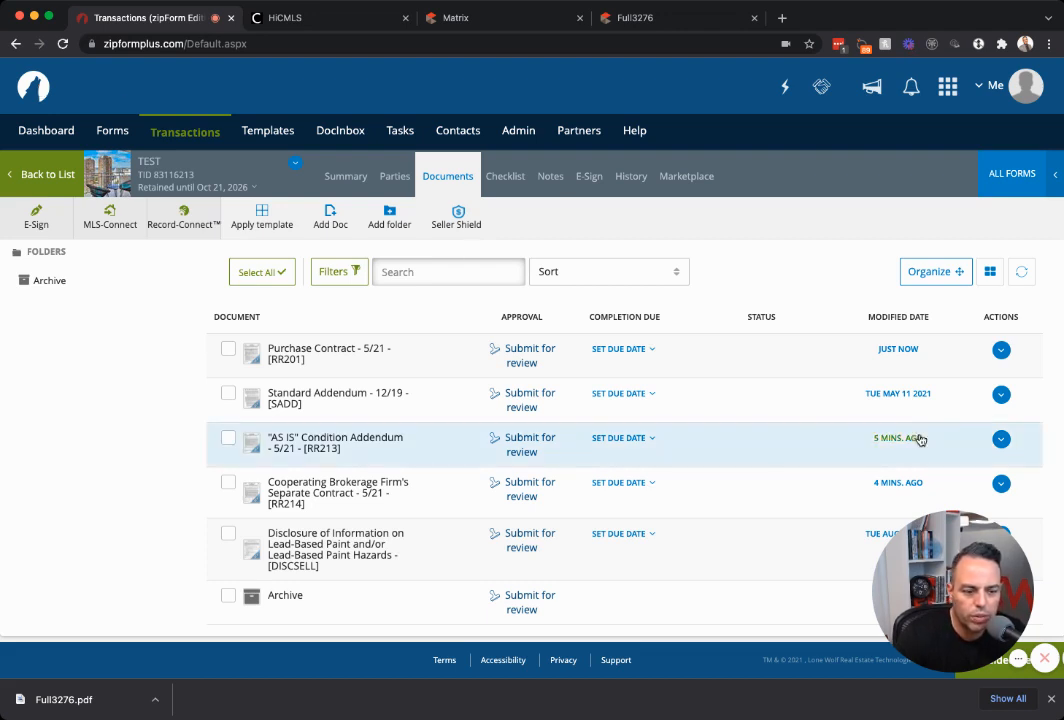
# Review the TEST transaction's documents list showing the modified Purchase Contract [RR201].
pyautogui.moveTo(996, 610); pyautogui.dragTo(249, 497)
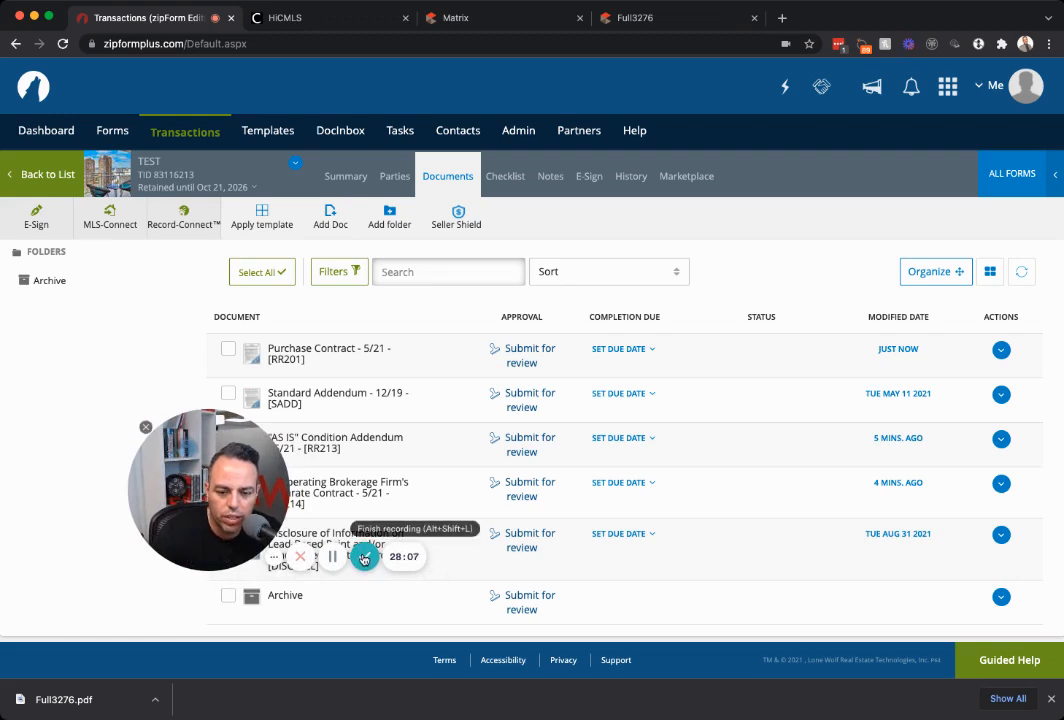